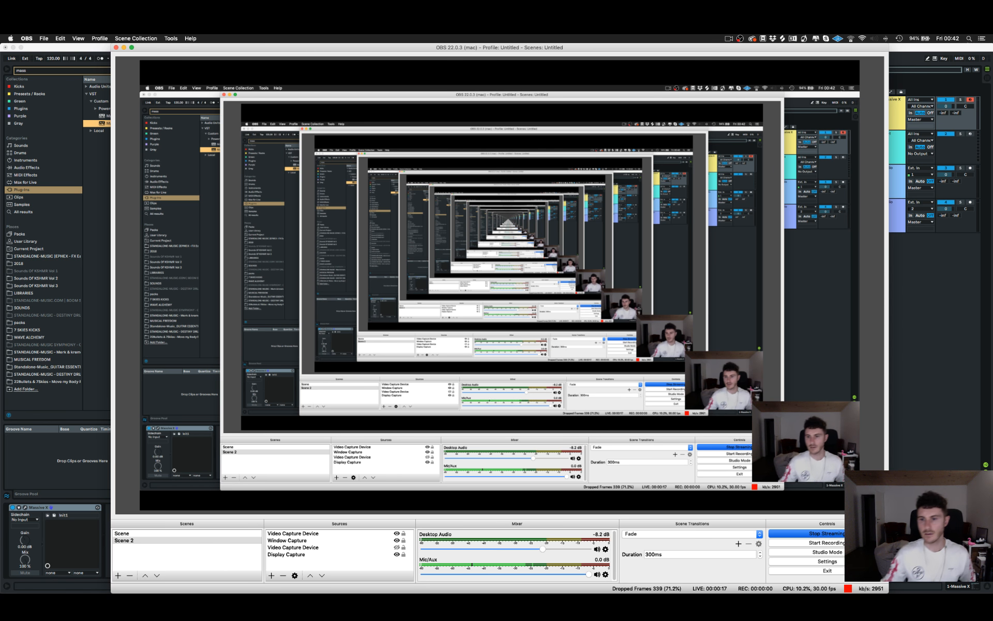
Switch to Ableton Live and remove the Massive X instrument from the first MIDI track.
click(923, 376)
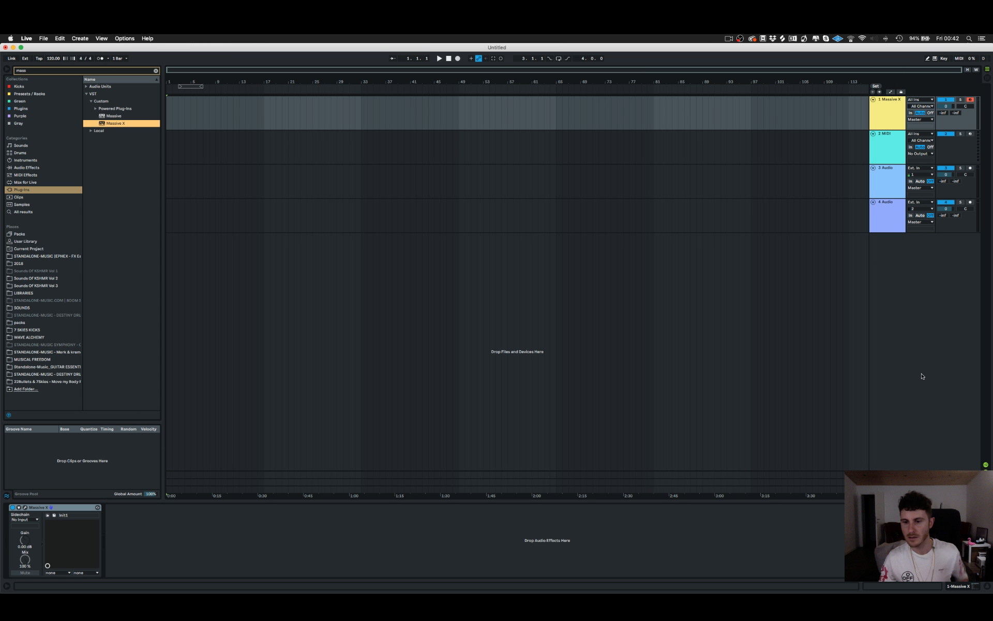
click(75, 508)
key(Delete)
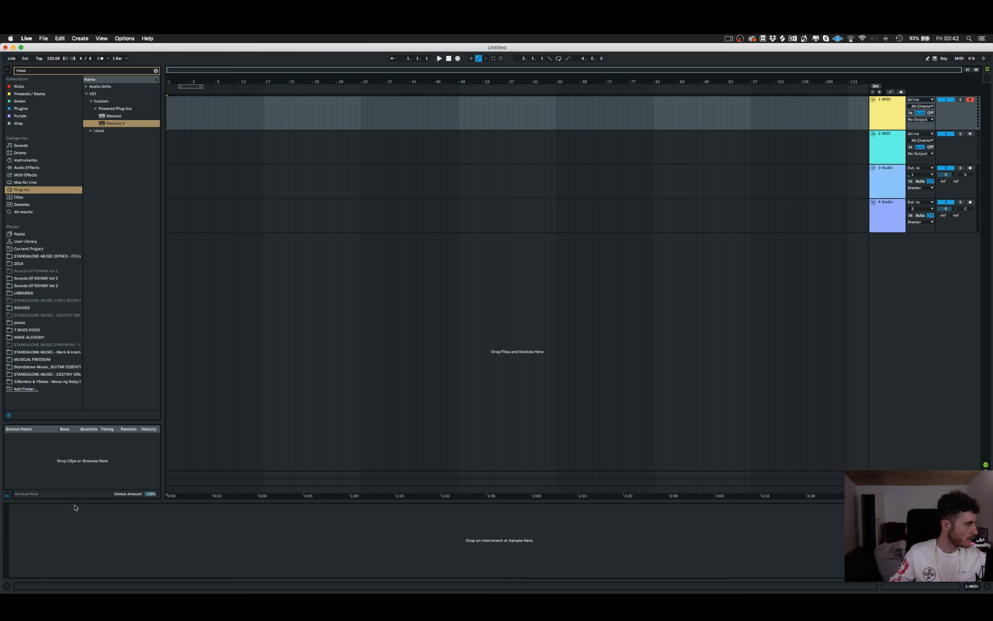
mouse_move(968, 54)
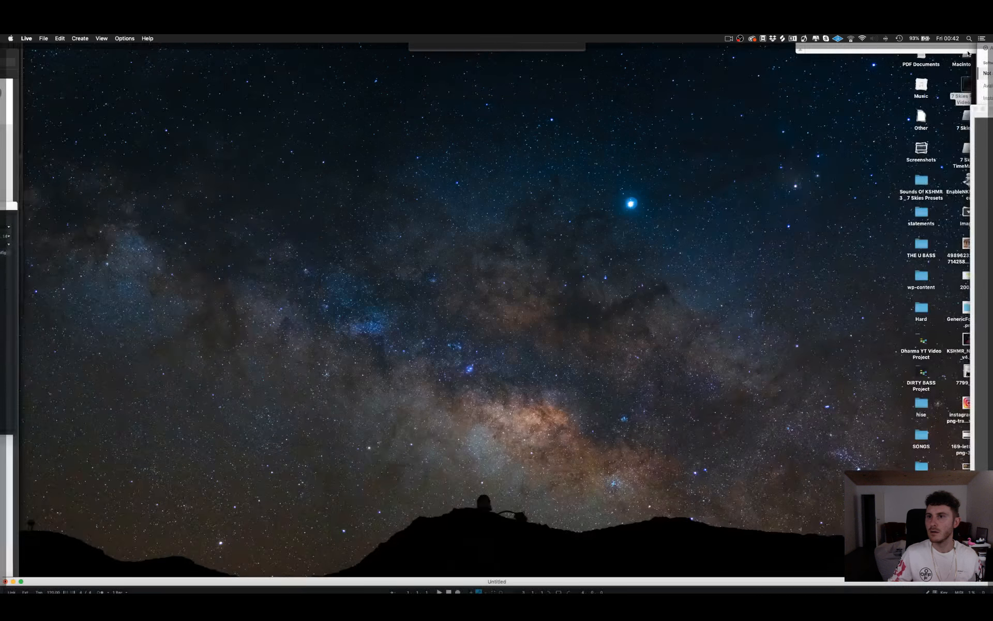
click(982, 39)
click(955, 52)
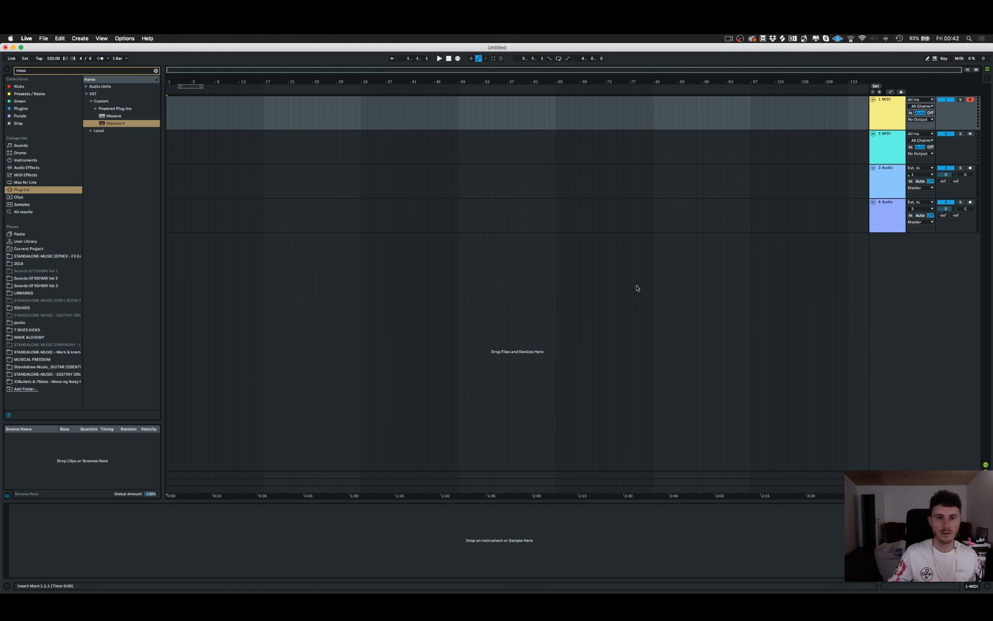
click(636, 286)
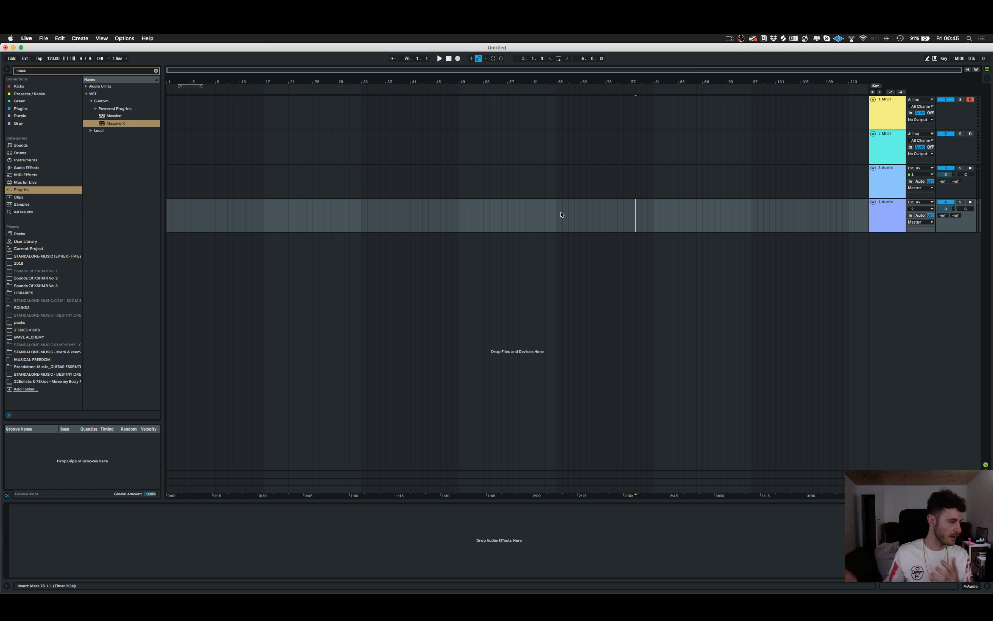
Load the Massive X plug-in onto a new track in the arrangement and move its window to the middle of the workspace.
click(122, 124)
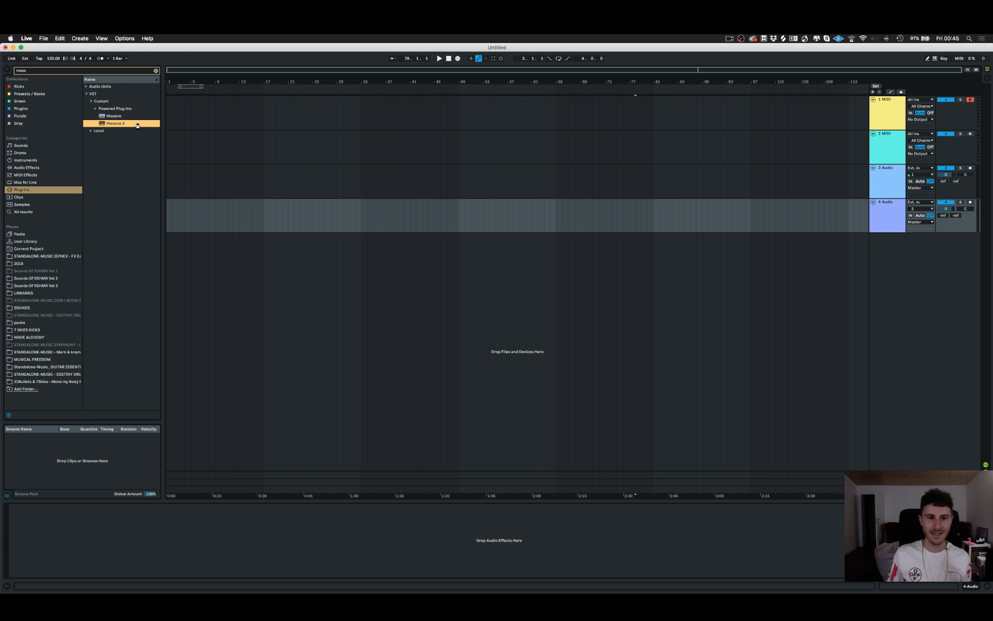
drag(138, 125, 444, 200)
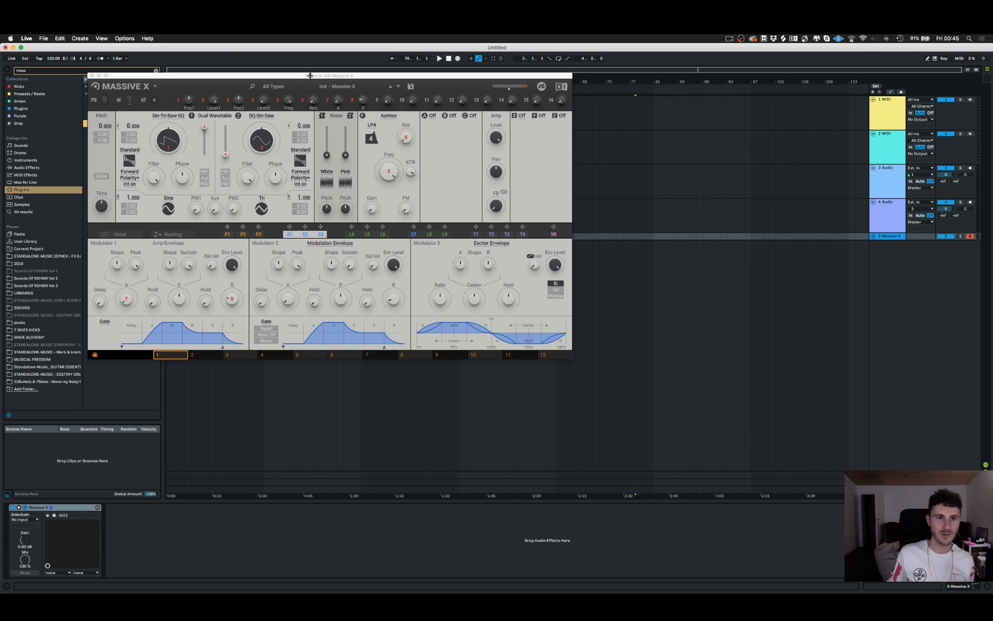
drag(310, 76, 490, 139)
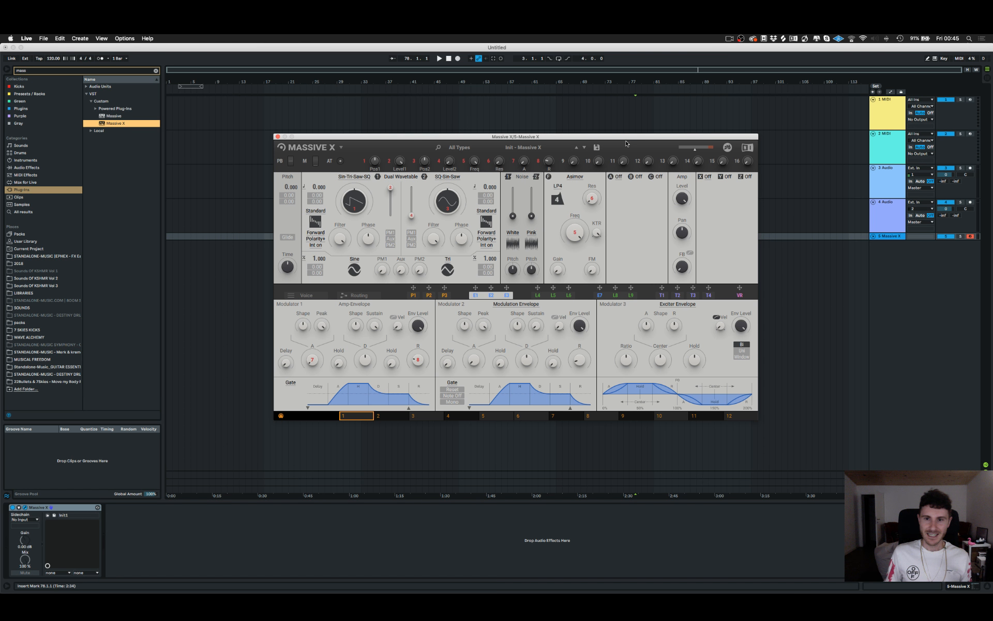
drag(626, 141, 617, 138)
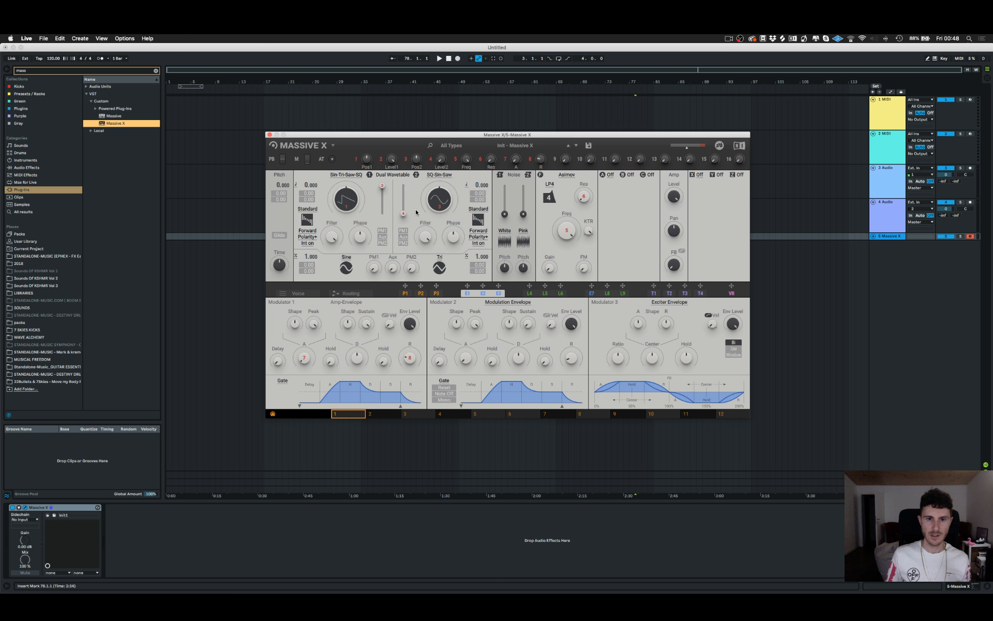
Examine the noisetable categories and choices available for the first noise oscillator.
click(503, 246)
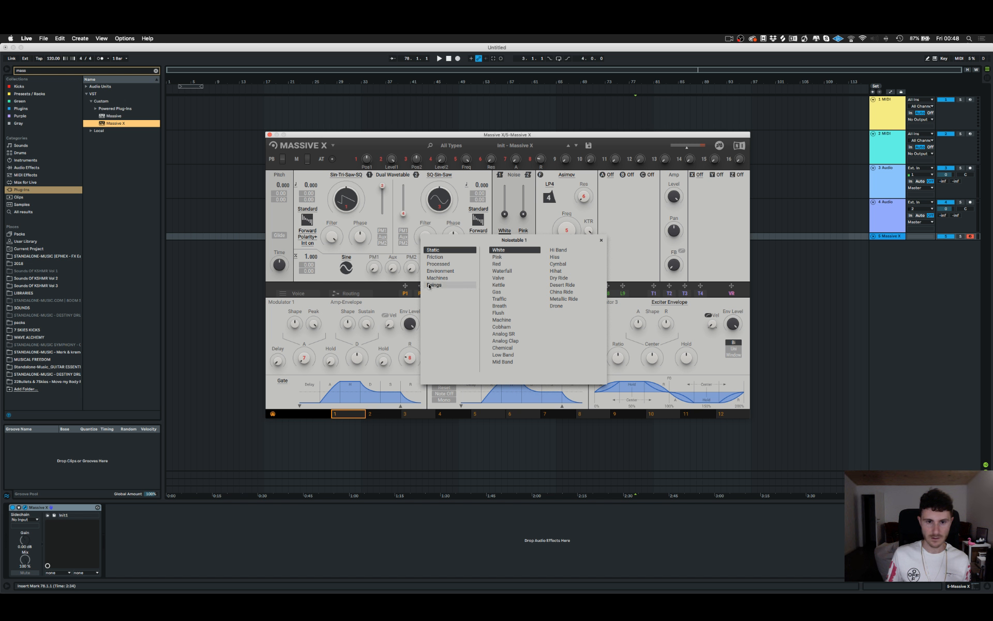
click(522, 231)
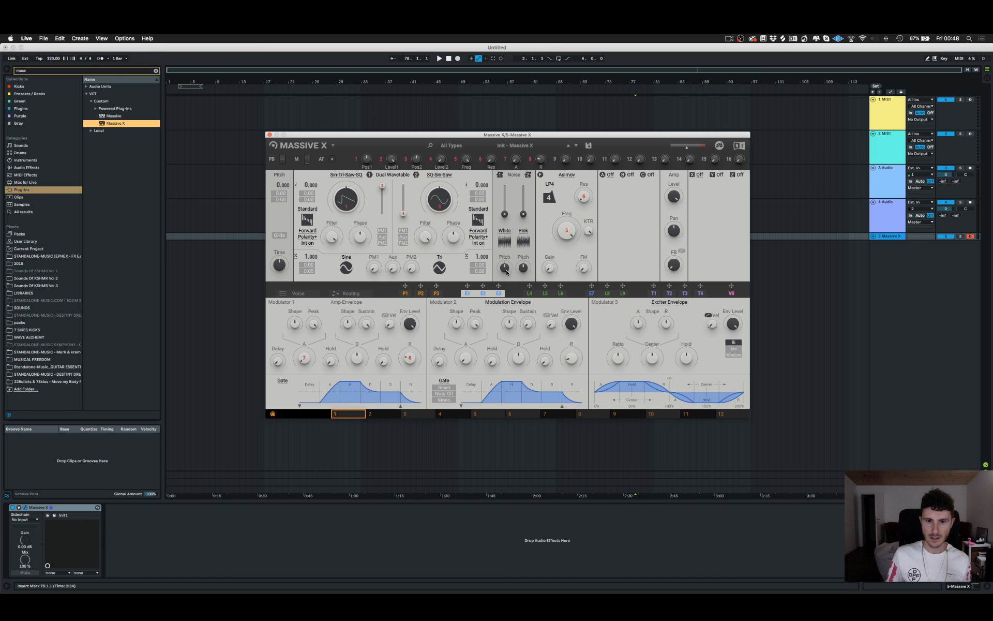
click(505, 231)
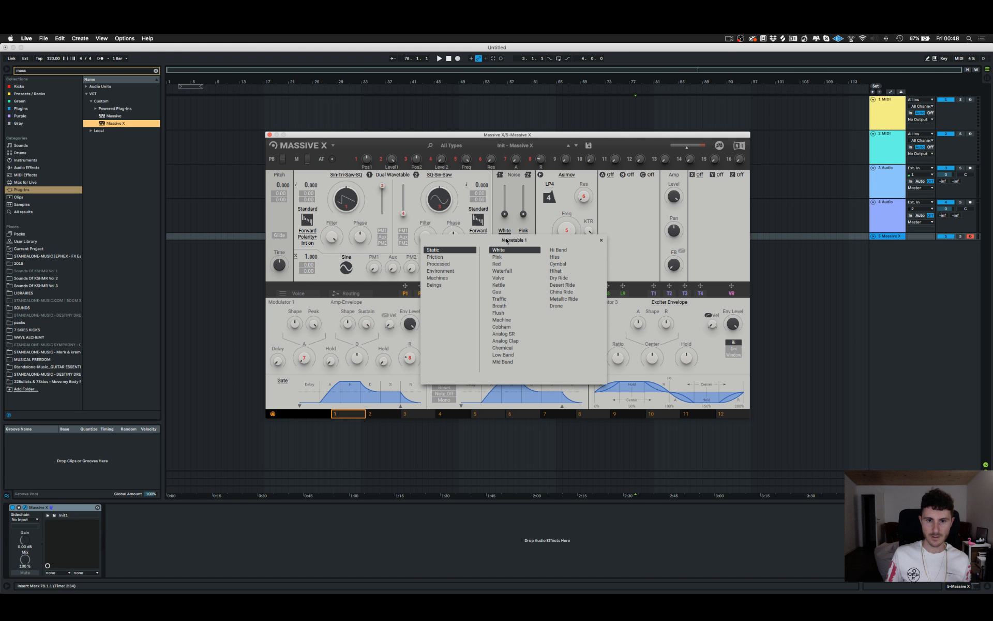
click(511, 214)
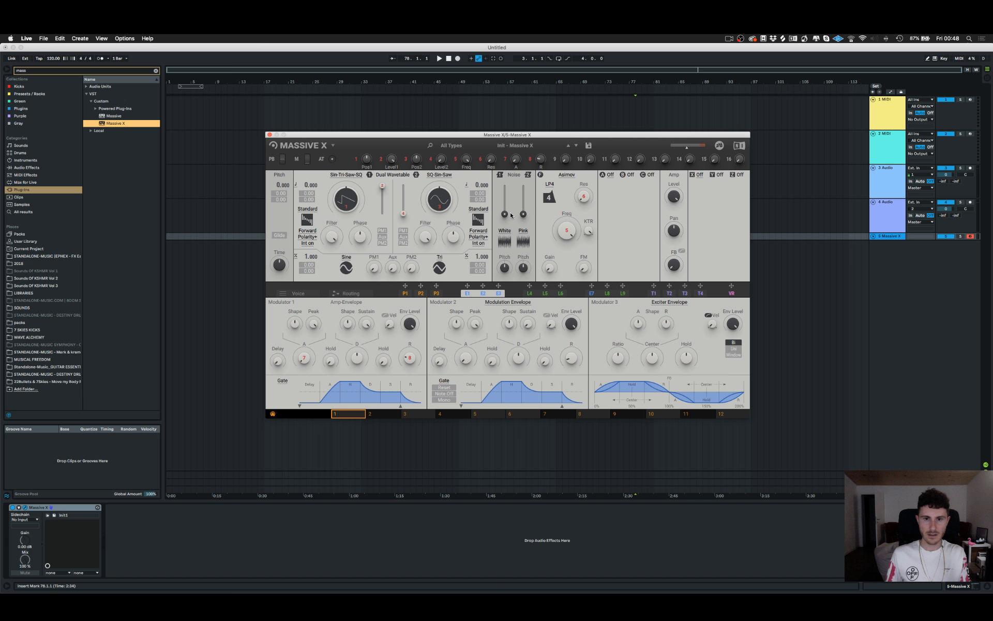
Raise the first noise level and audition the Static noisetables Valve, Gas, Desert Ride and Dry Ride.
drag(511, 215, 512, 192)
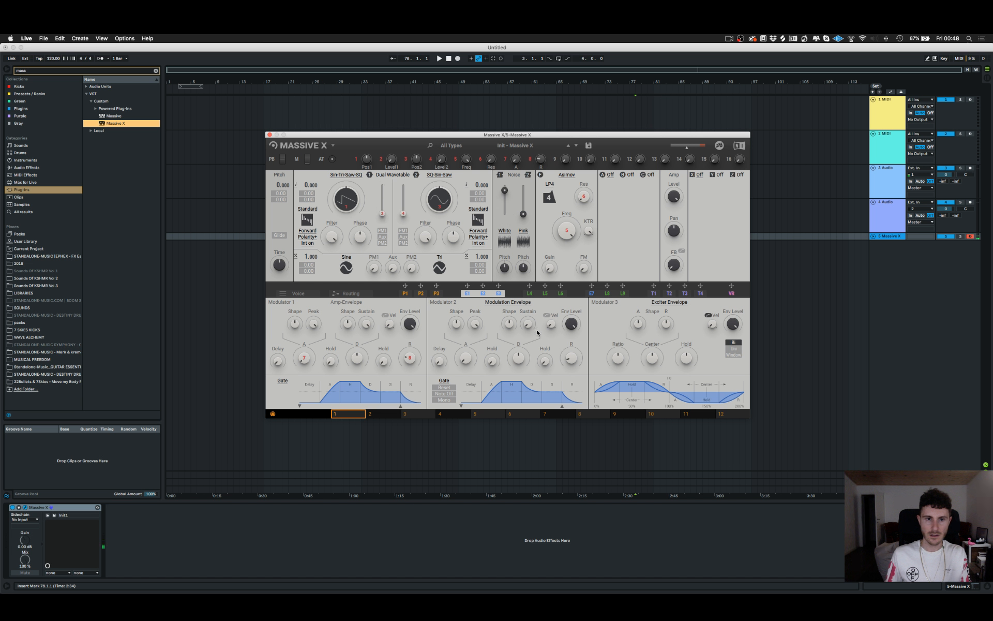
click(505, 232)
click(511, 278)
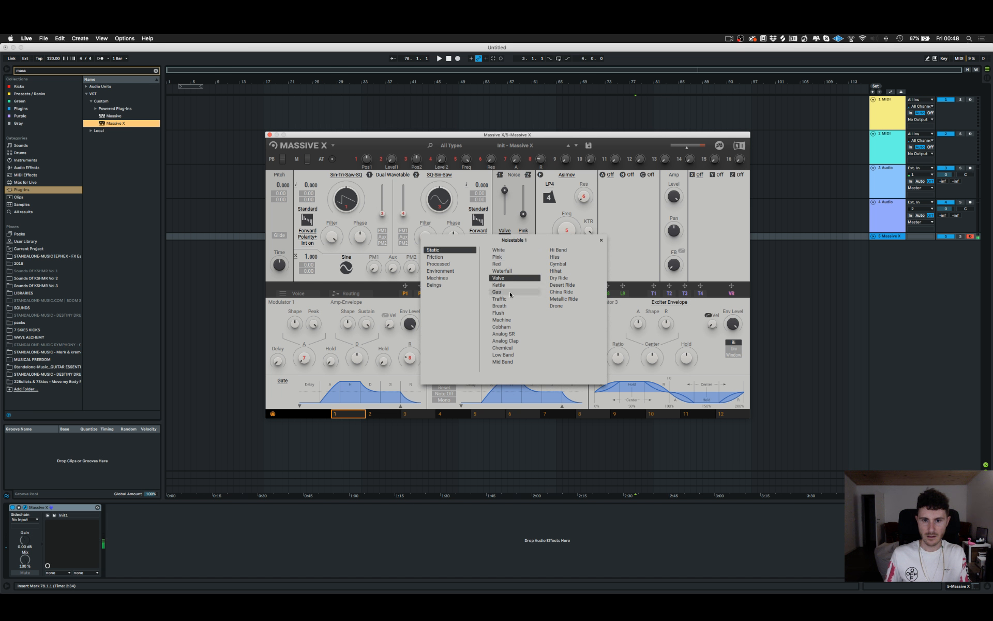
click(510, 291)
click(574, 285)
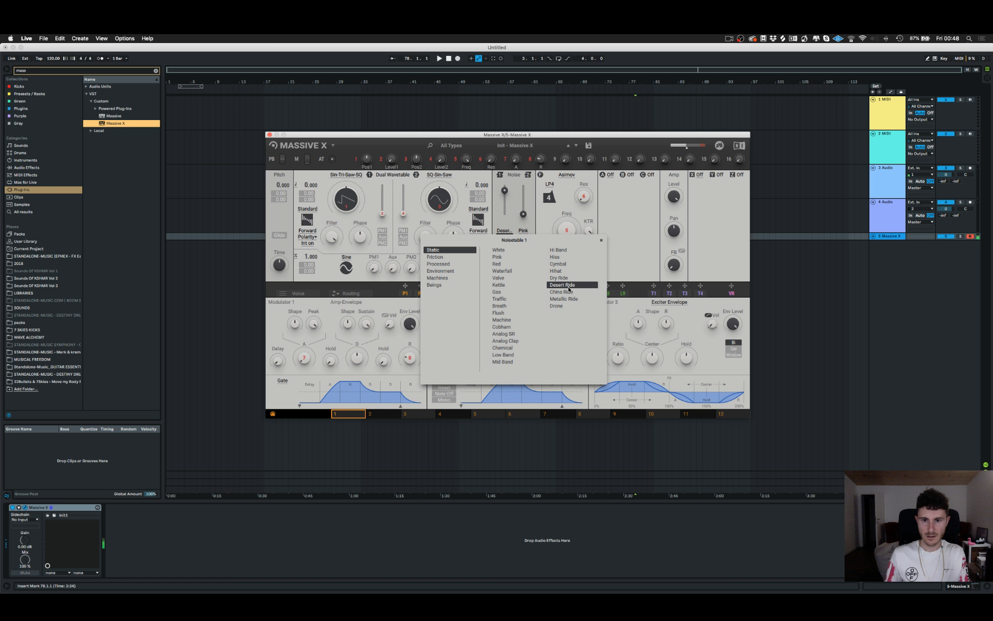
click(562, 279)
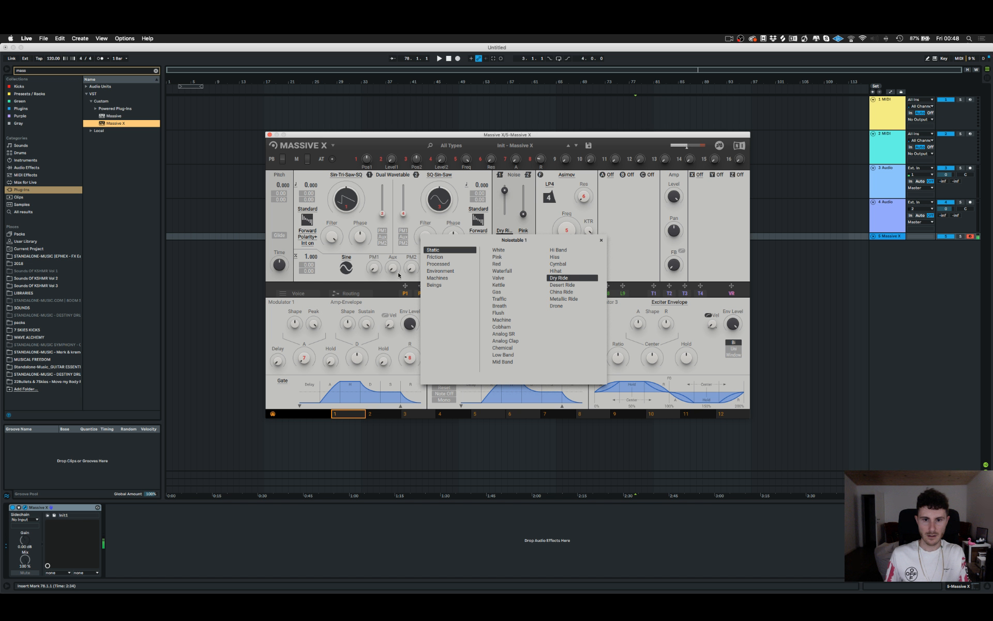
Audition the Beings noisetable Grizzly and the Machines noisetable Trying for the first noise oscillator.
click(437, 284)
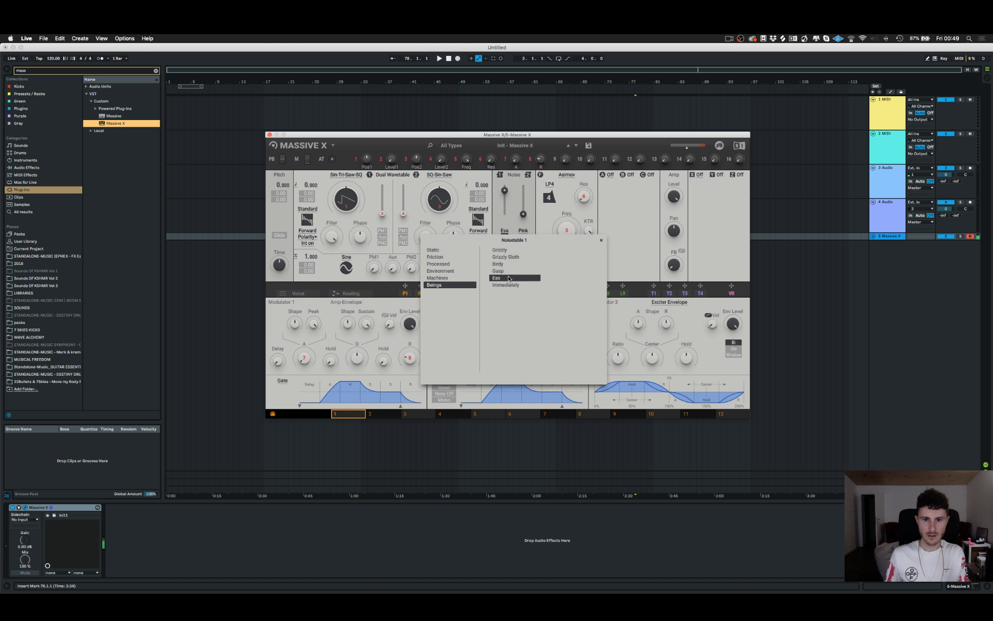
click(507, 251)
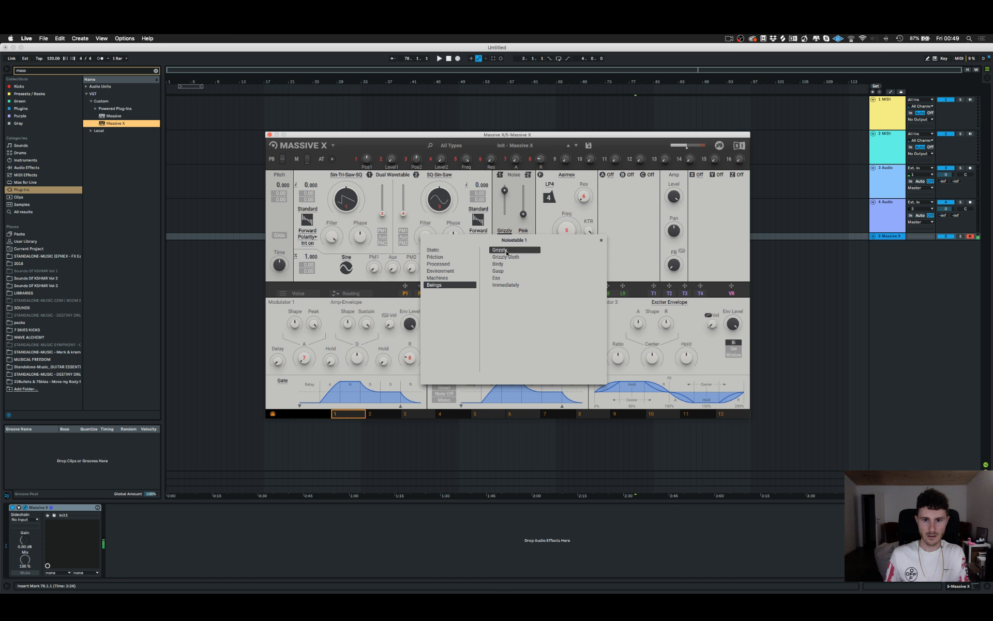
click(438, 278)
click(500, 313)
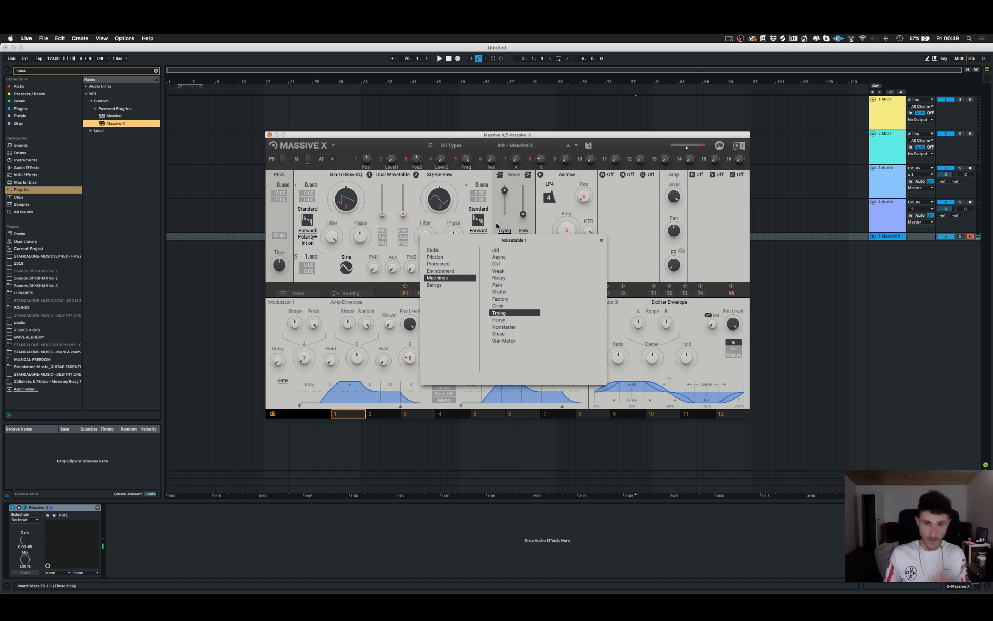
click(496, 225)
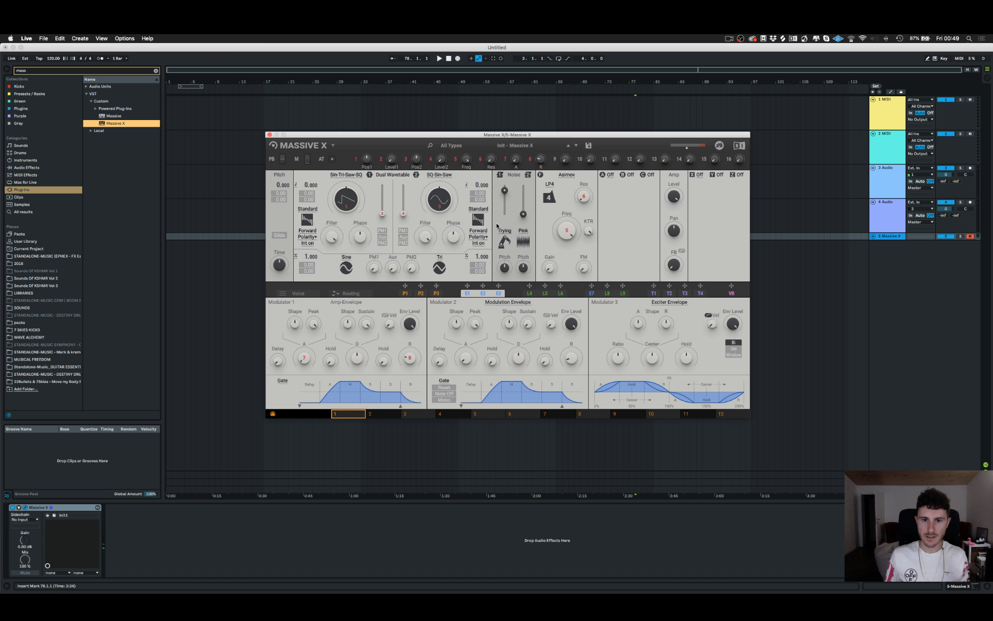
Try the Static noisetable Pink, return the first noise oscillator to White, and close the noisetable selection.
click(497, 225)
click(533, 251)
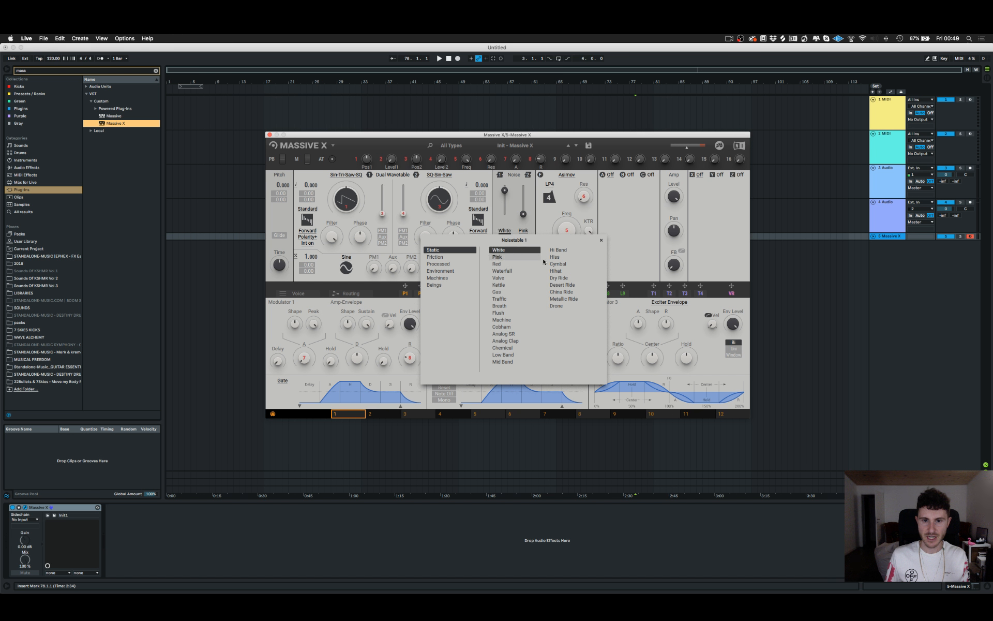
click(503, 258)
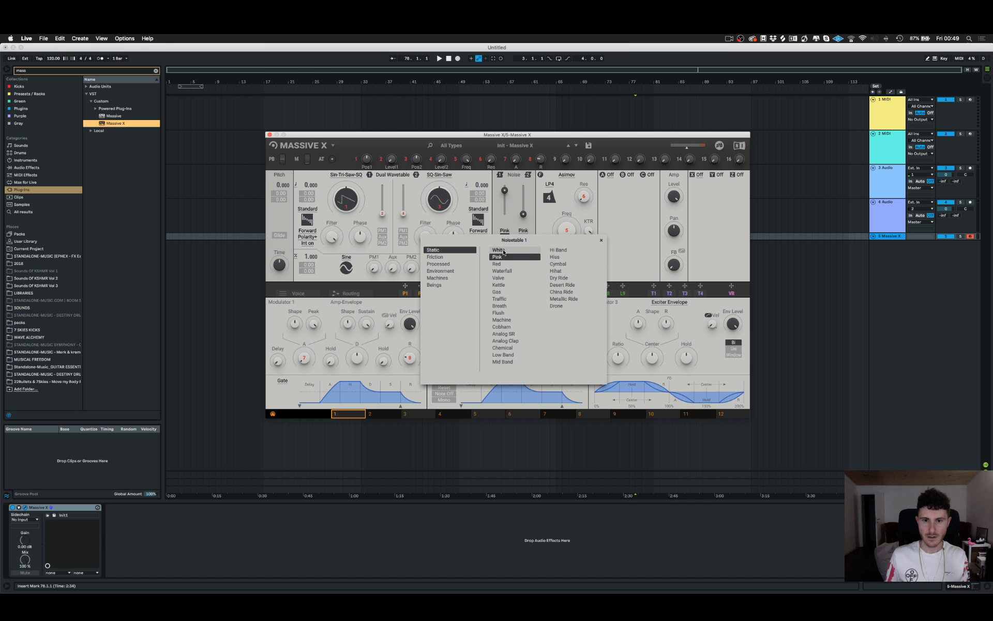
click(504, 251)
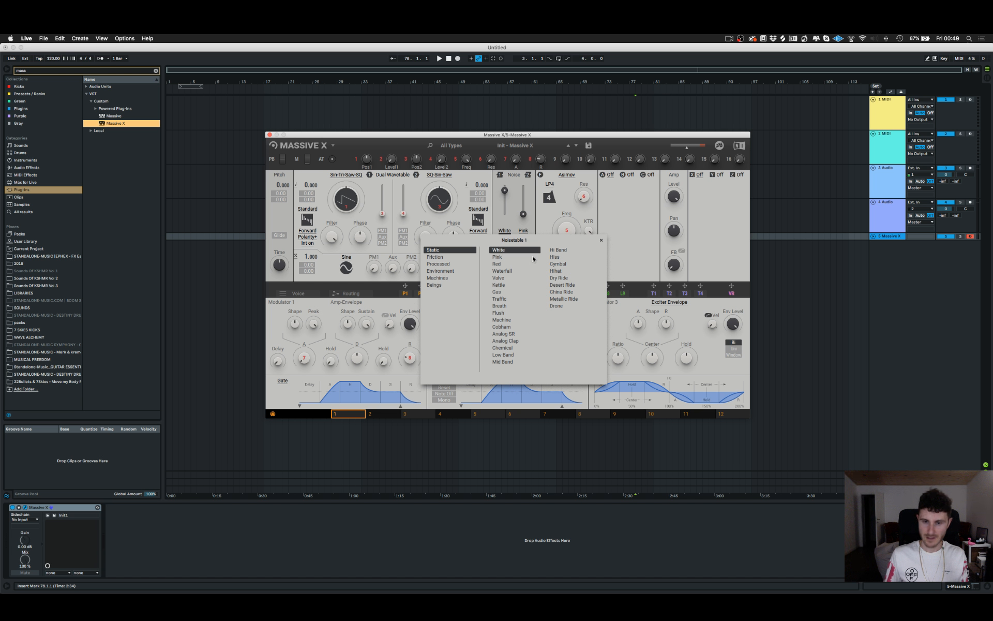
click(601, 242)
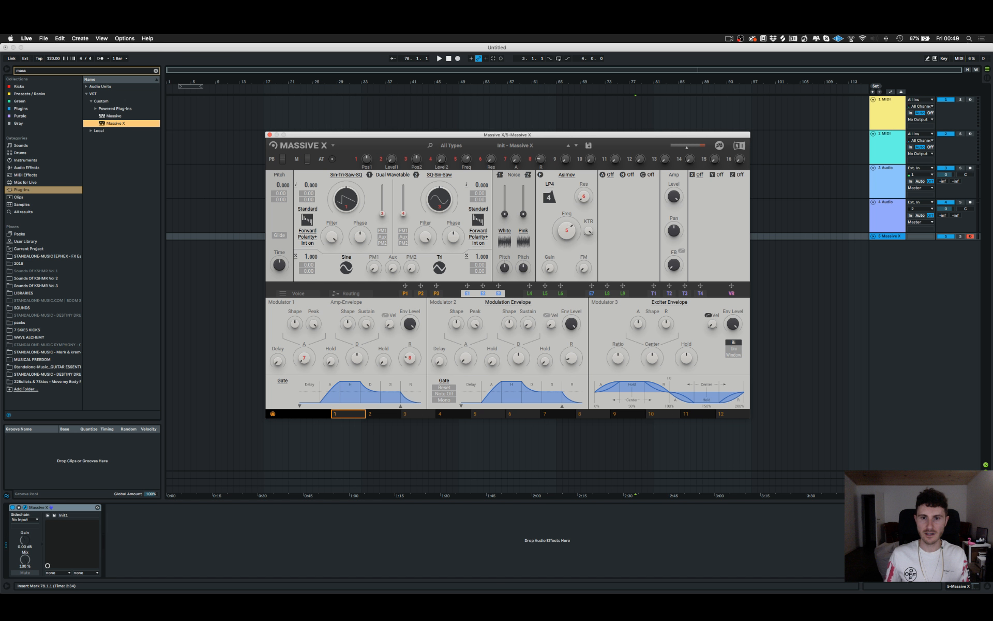
Sweep the Asimov filter's frequency and raise the first wavetable oscillator's level to full.
drag(567, 231, 567, 207)
drag(383, 213, 382, 185)
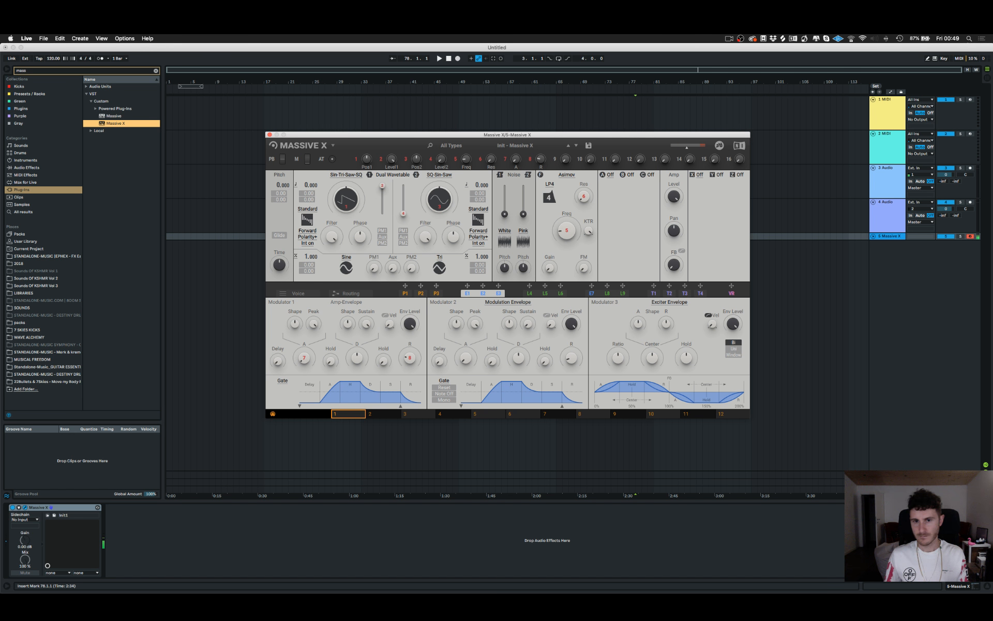
Try the Anima and Freq Shifter effects in insert slot A and view the effect choices for slot X.
click(606, 175)
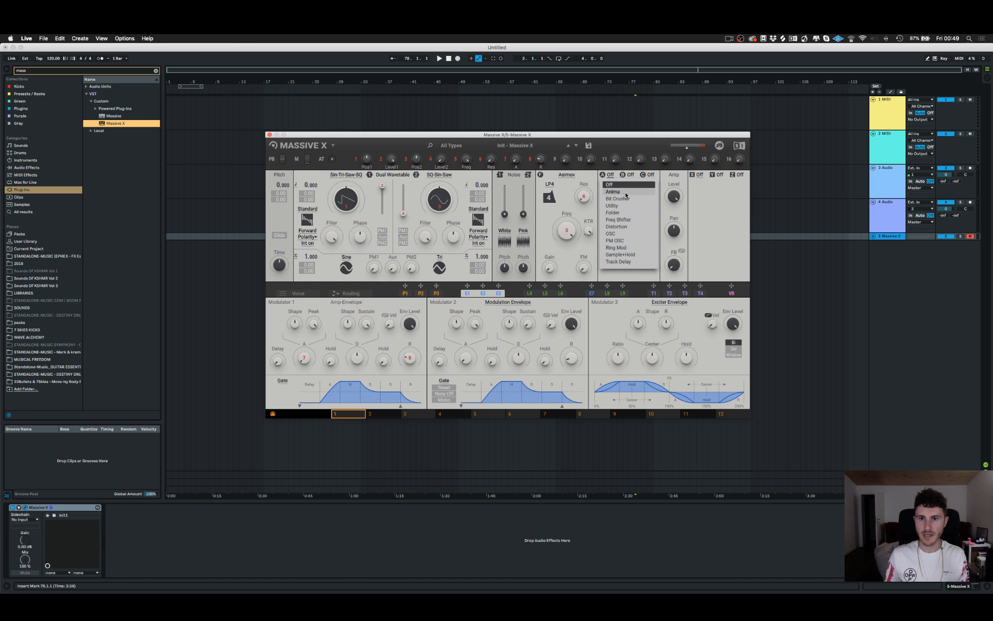
click(626, 195)
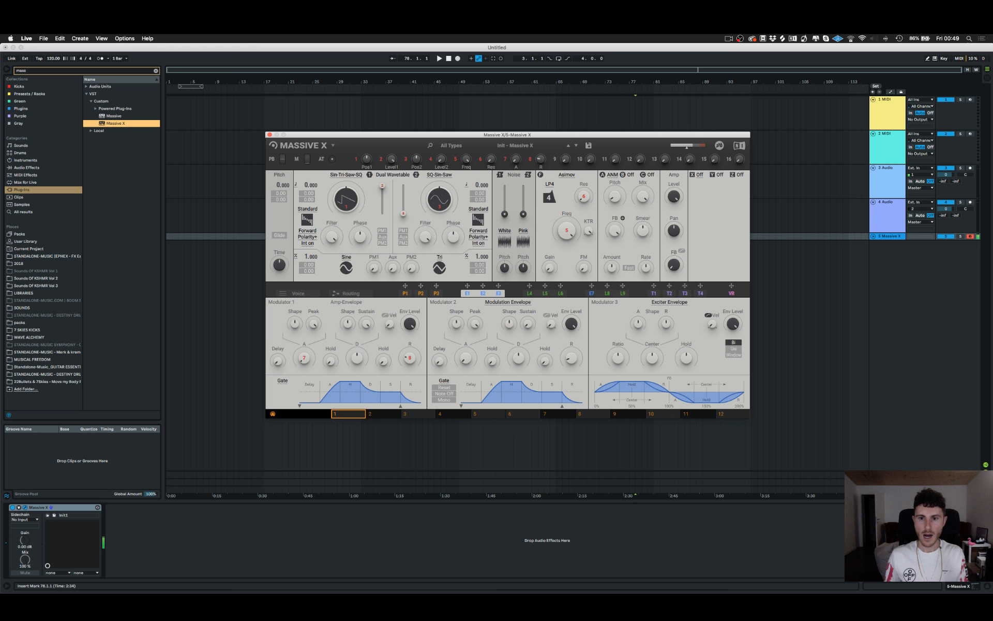
click(613, 174)
click(631, 219)
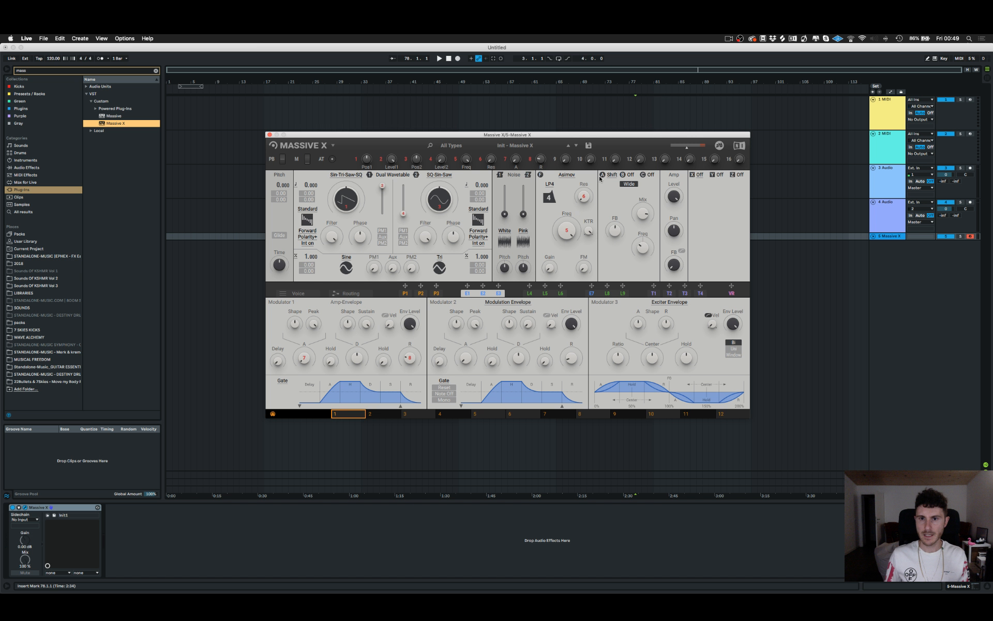
click(697, 175)
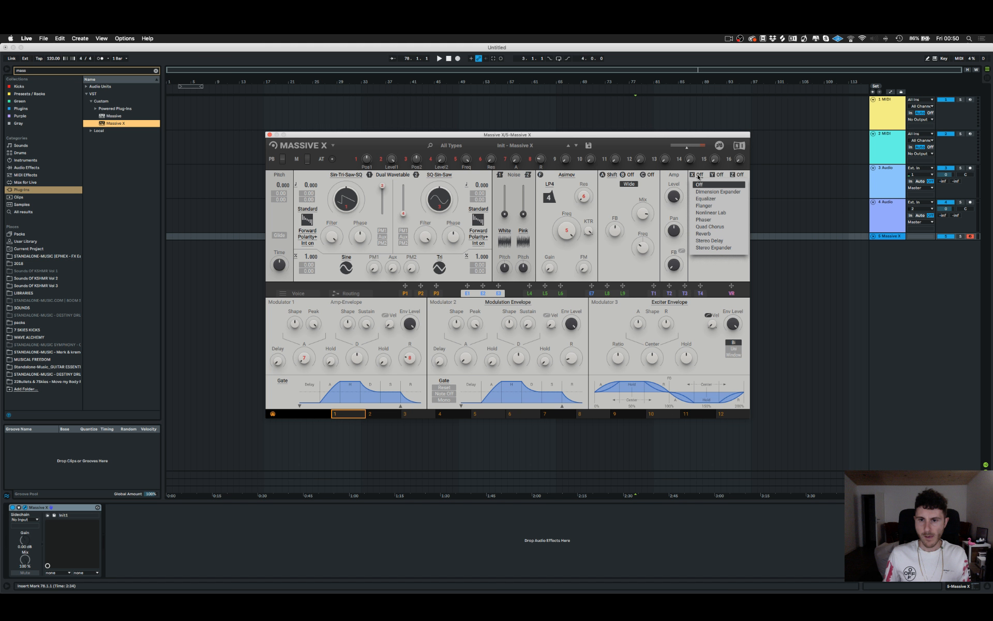
click(690, 187)
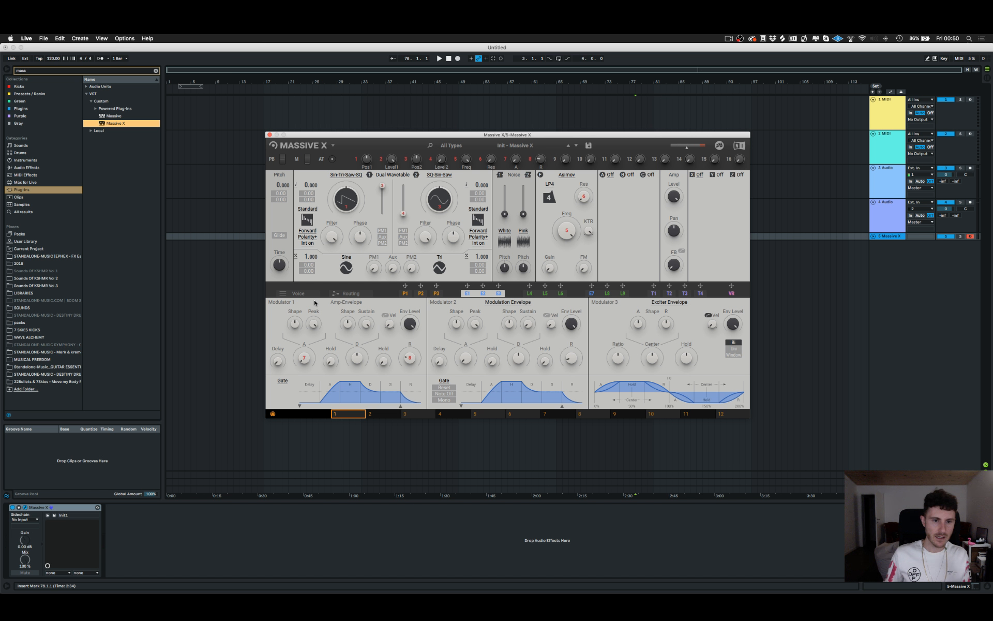
Draw a modulation curve in performer P1, with a low first peak and a higher peak at beat 3.
click(405, 293)
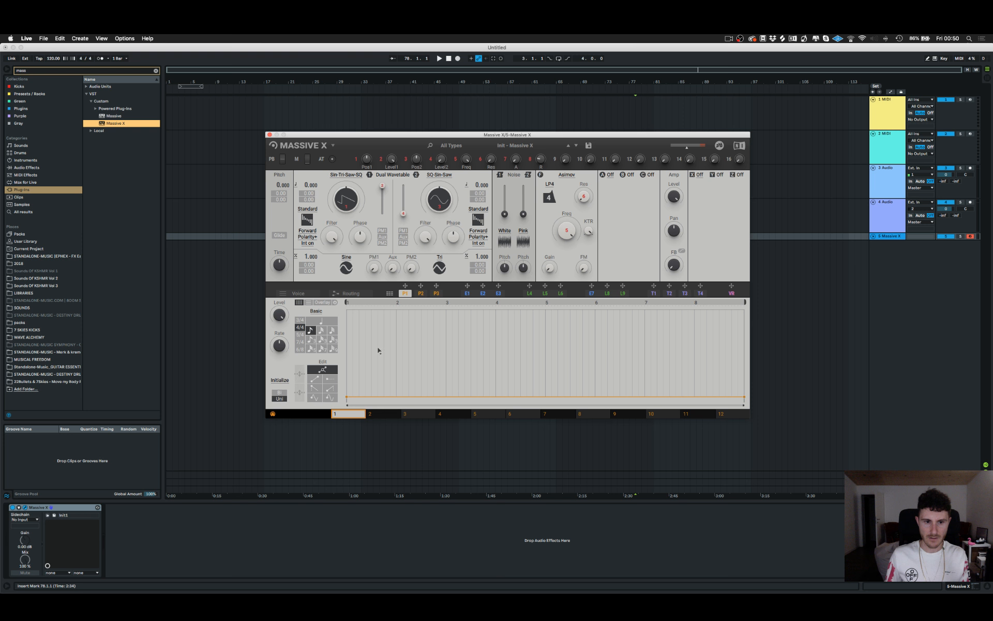
click(362, 371)
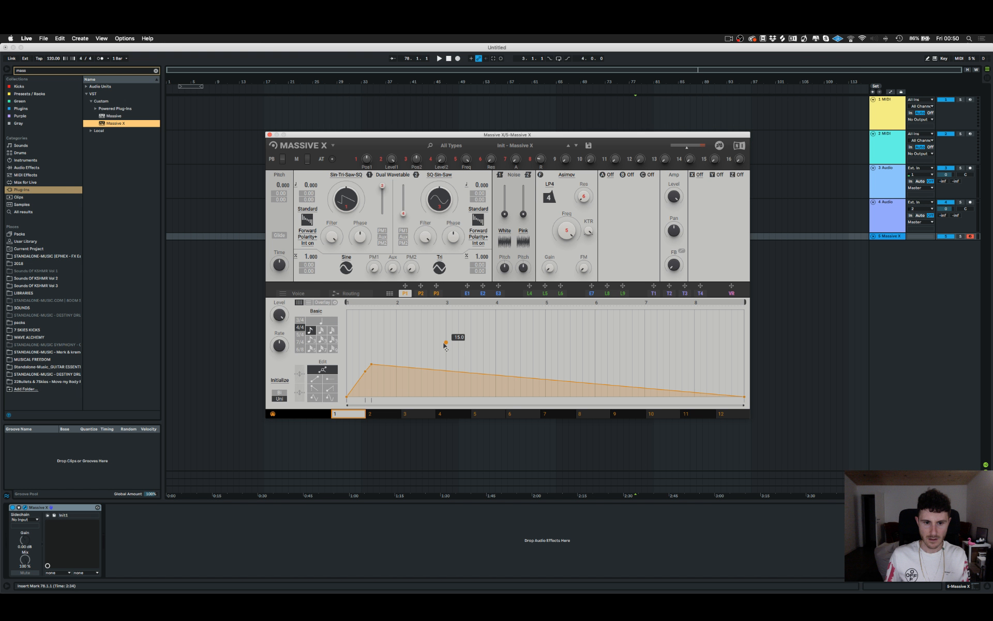
click(444, 343)
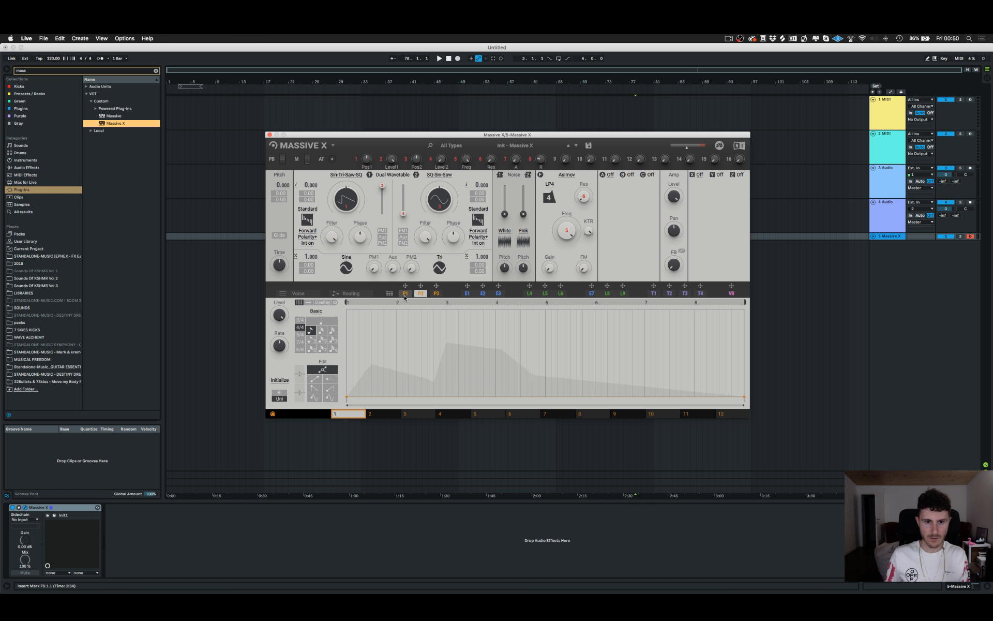
View the empty P3 performer lane and open the performer's remote launch overview.
click(436, 294)
click(389, 294)
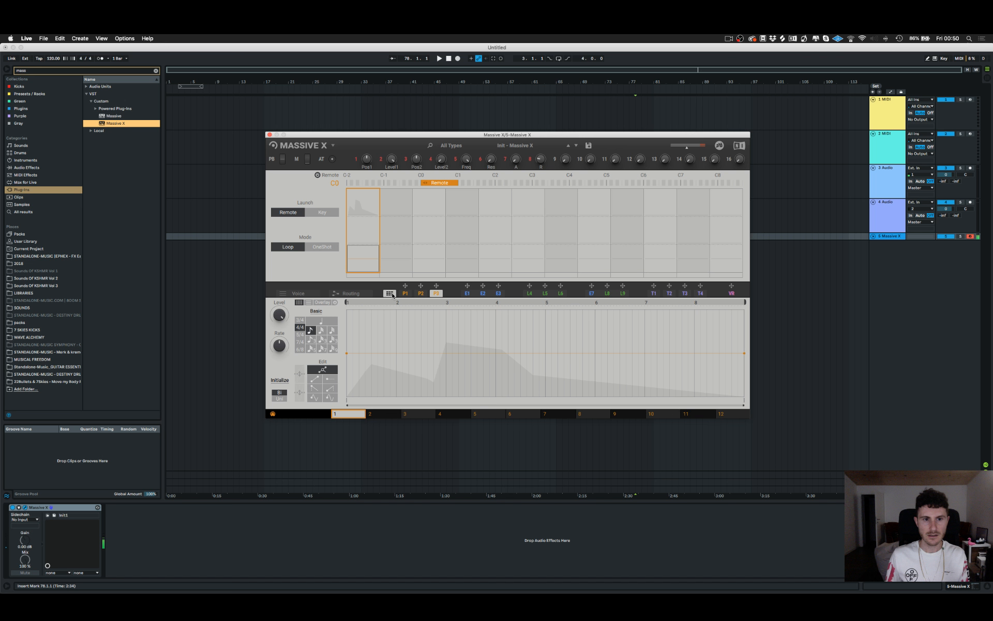
Examine the performer overview's pattern cells, including P2 in pattern 3 and P1 in pattern 2, and return to the synth controls.
click(318, 176)
click(317, 176)
click(375, 210)
click(416, 227)
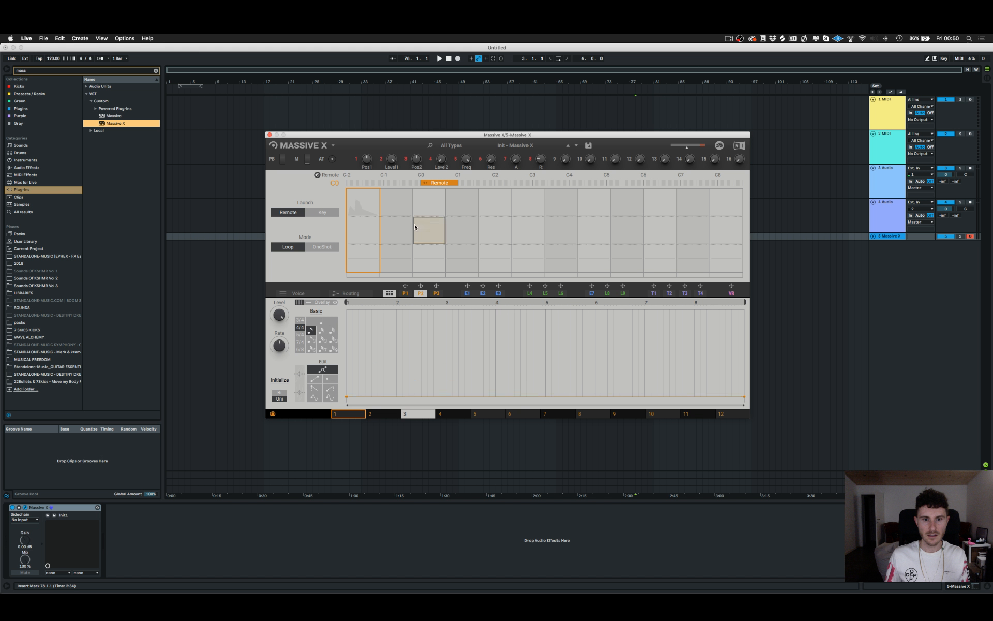
click(444, 202)
click(384, 203)
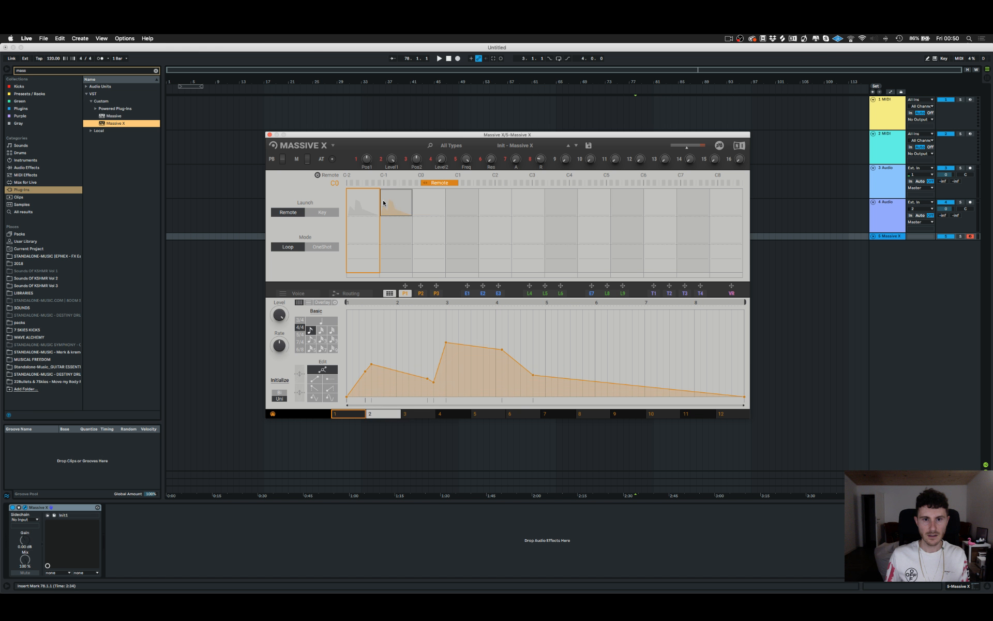
click(392, 293)
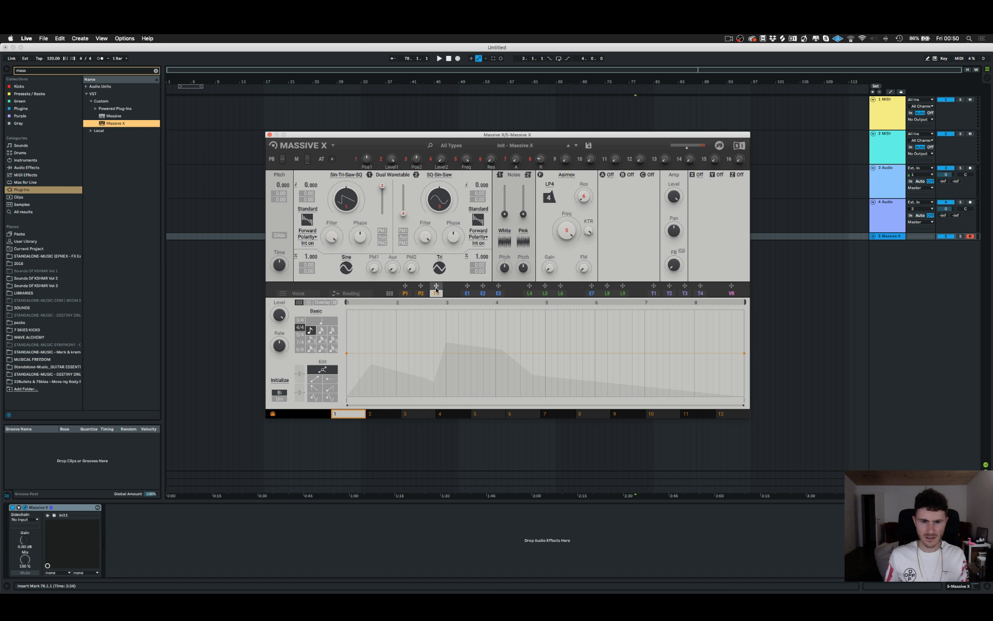
View the settings of envelopes E1 to E3, LFOs L4 to L6, and modulators E7, L8 and L9.
click(468, 293)
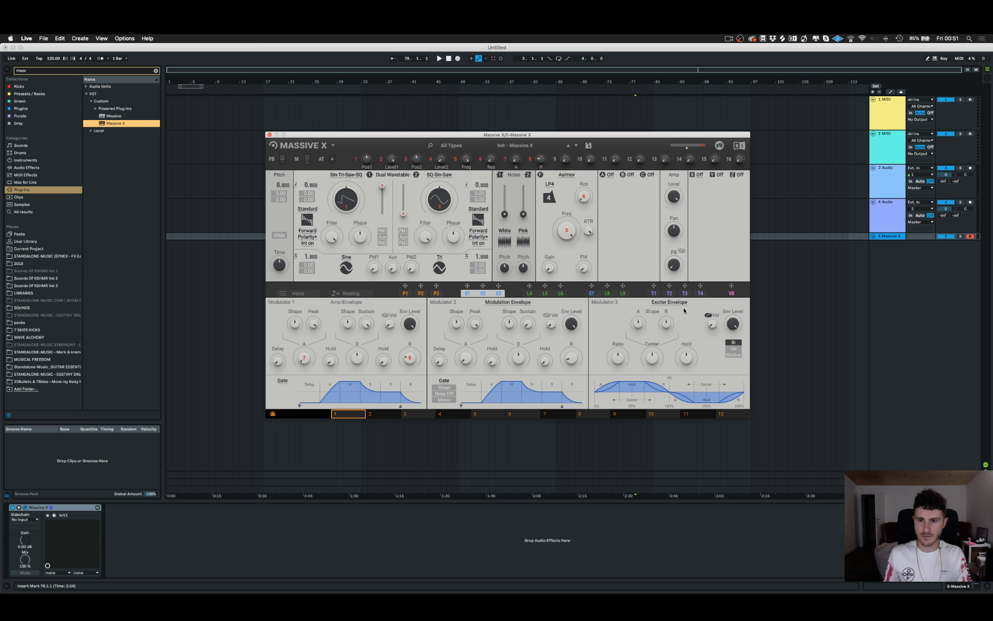
click(530, 294)
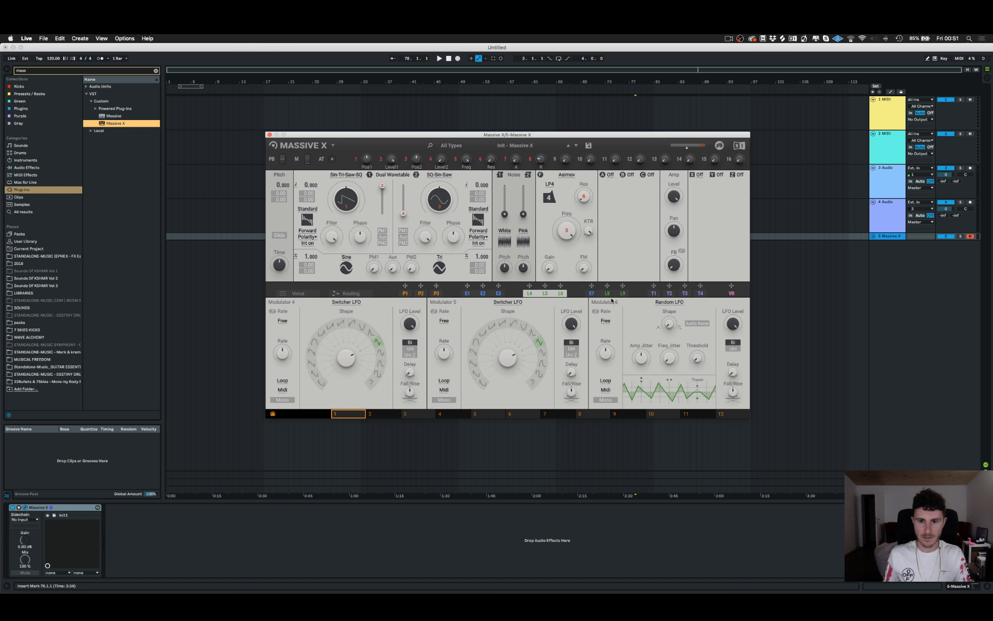
click(592, 294)
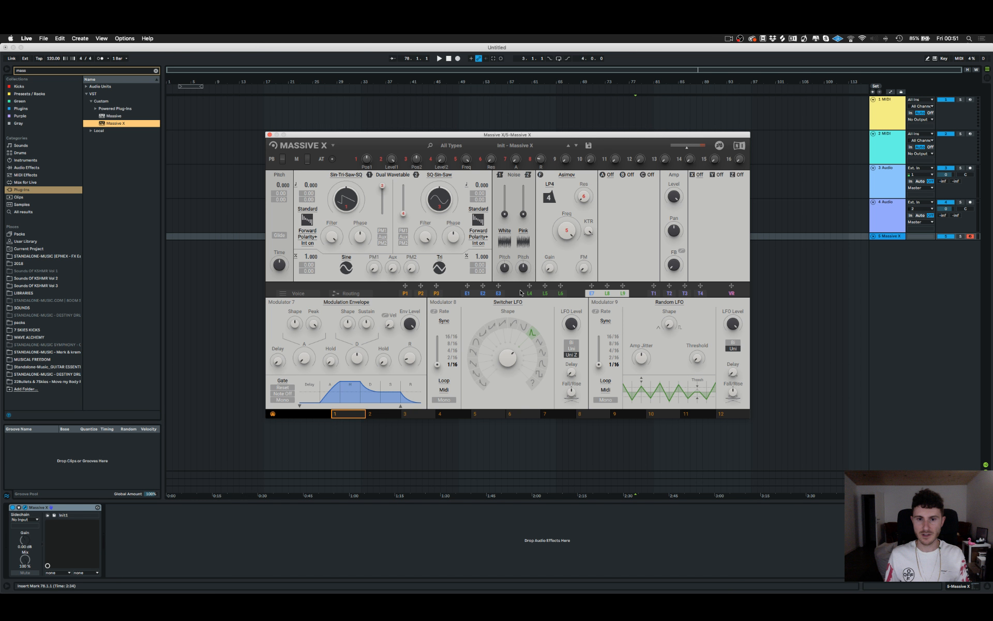
Shape tracker T1's note-pitch curve with a raised start point, an early peak, a low middle section and a rise to the end.
click(652, 294)
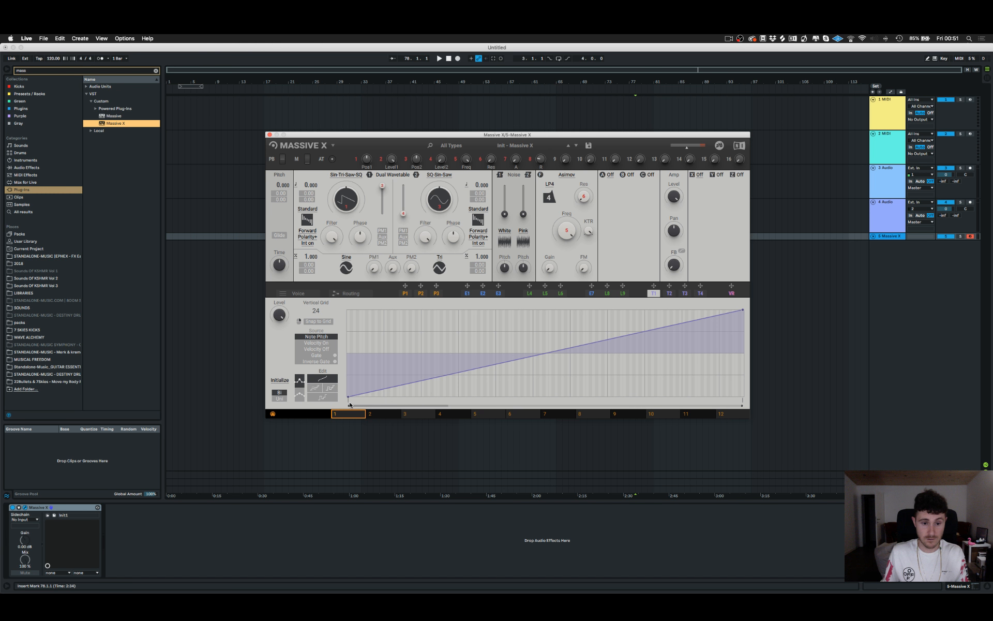
drag(351, 396, 359, 407)
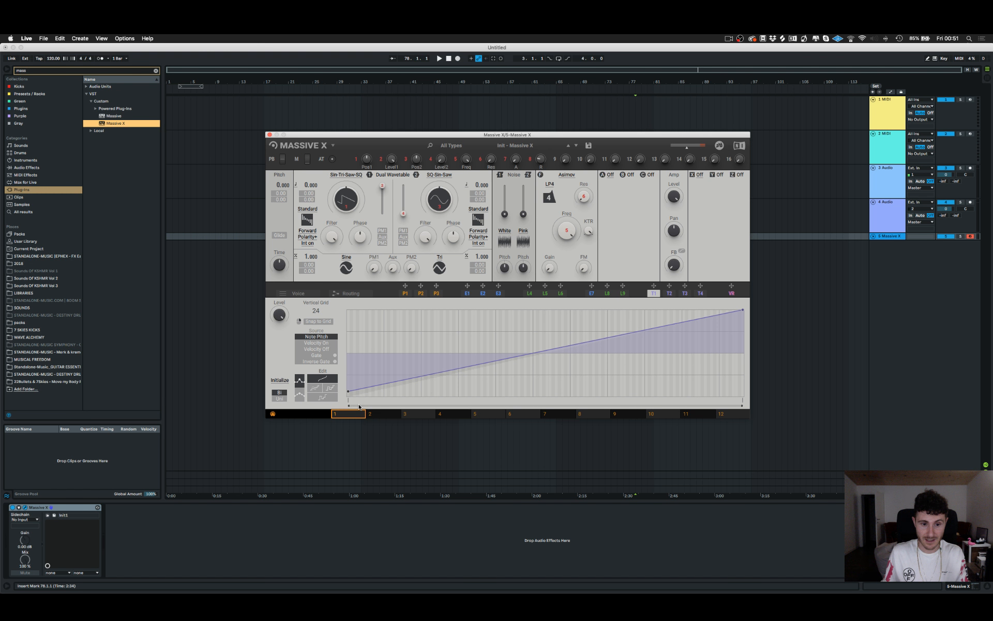
click(382, 331)
click(404, 335)
click(420, 334)
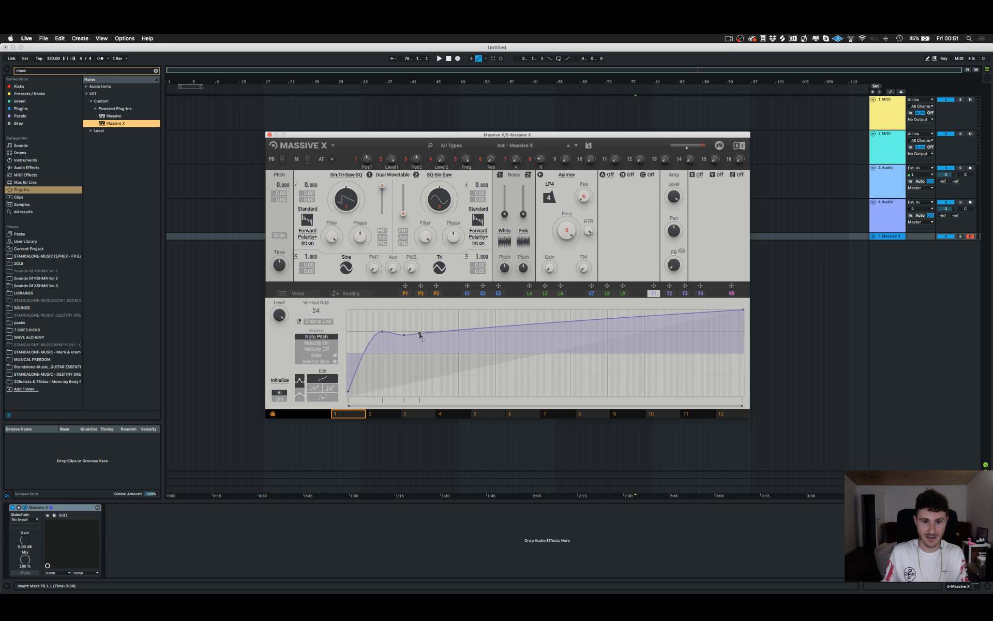
drag(420, 334, 466, 370)
mouse_move(574, 359)
mouse_down()
mouse_move(577, 376)
mouse_move(578, 368)
mouse_up()
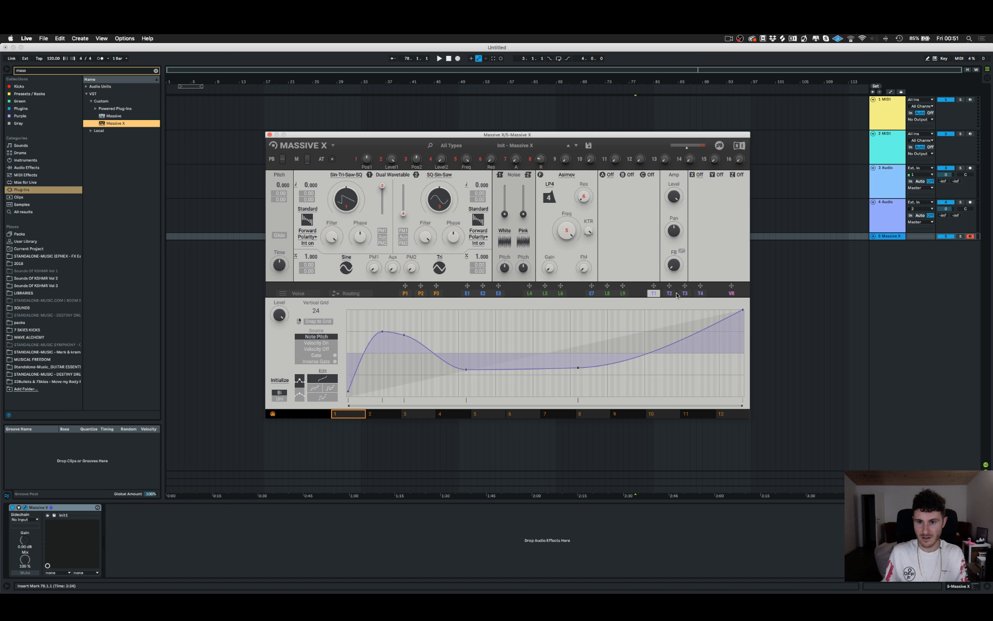
View the curves of trackers T2 and T4 and go back to tracker T1.
click(670, 294)
click(701, 294)
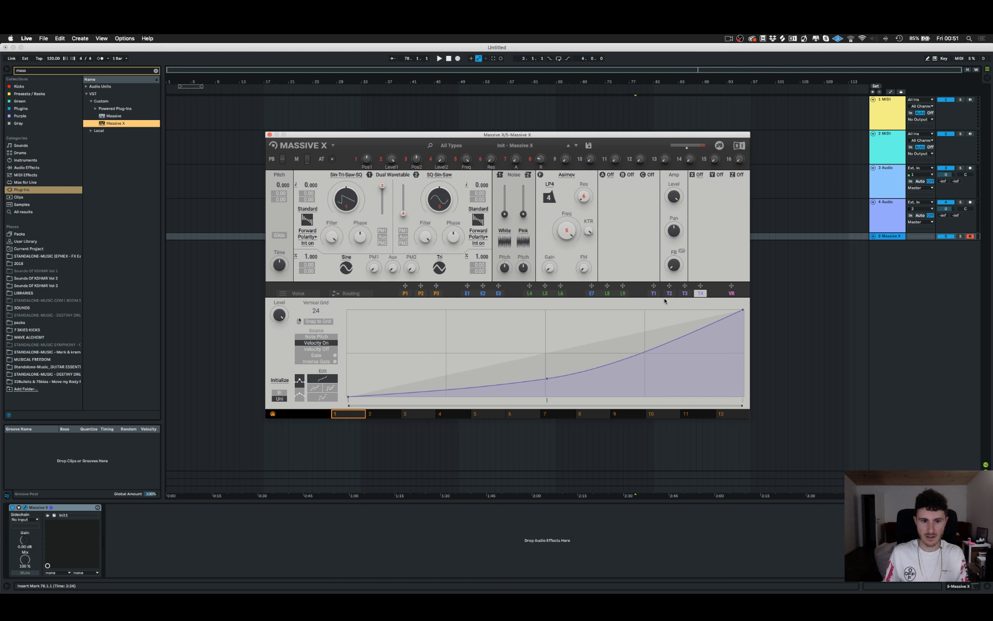
drag(654, 286, 650, 289)
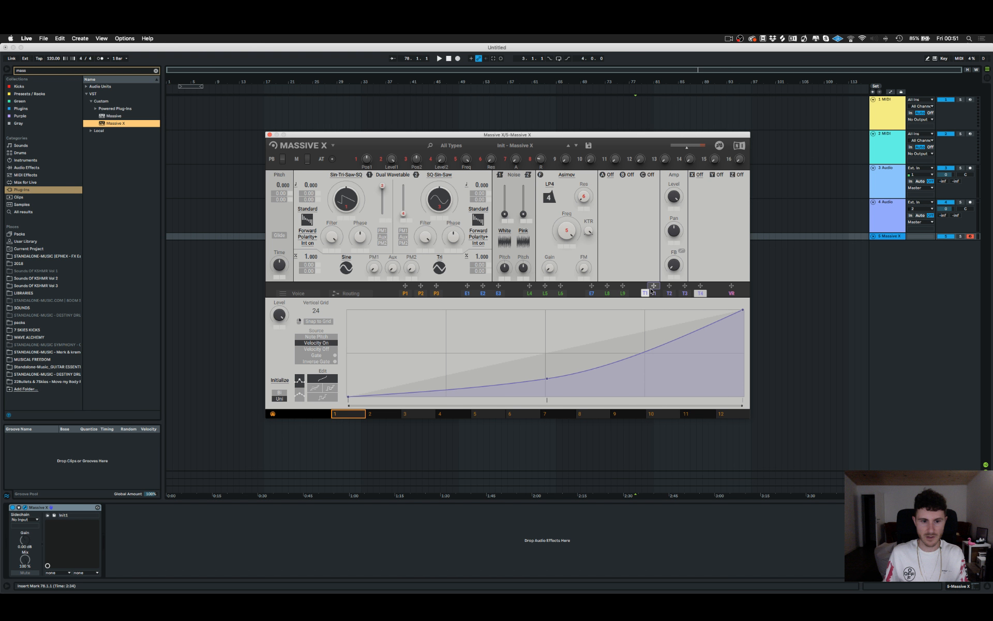
click(652, 293)
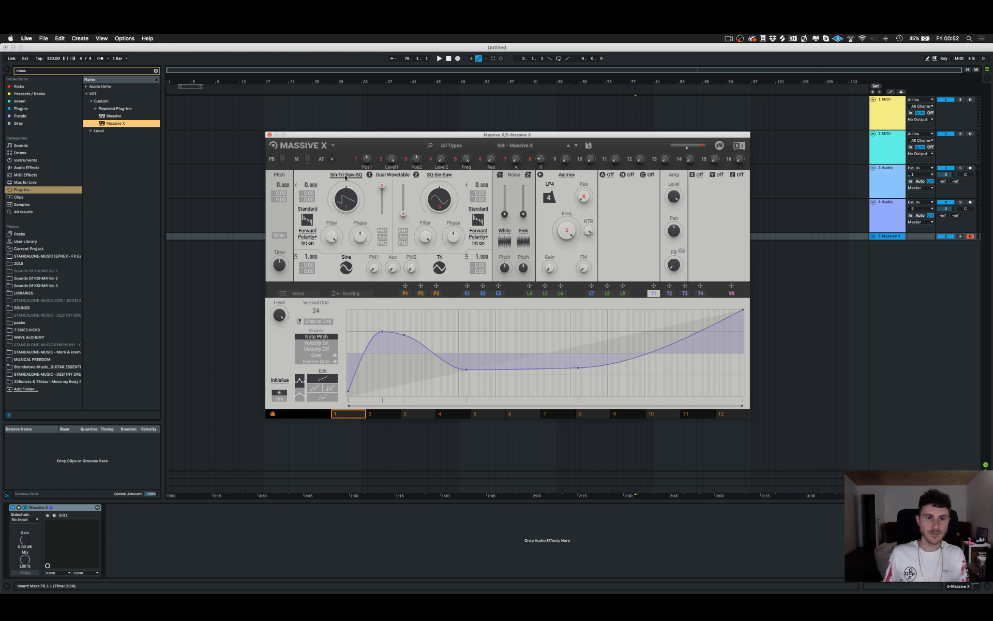
Try the PWM Antidromic wavetable on the first oscillator and return it to Sin-Tri-Saw-SQ.
click(361, 176)
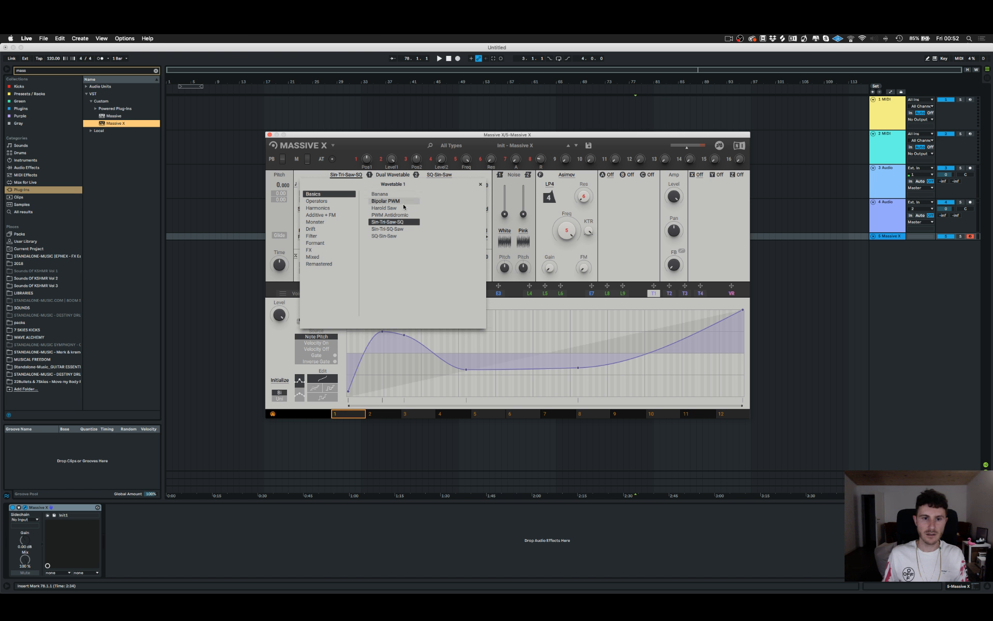
click(388, 216)
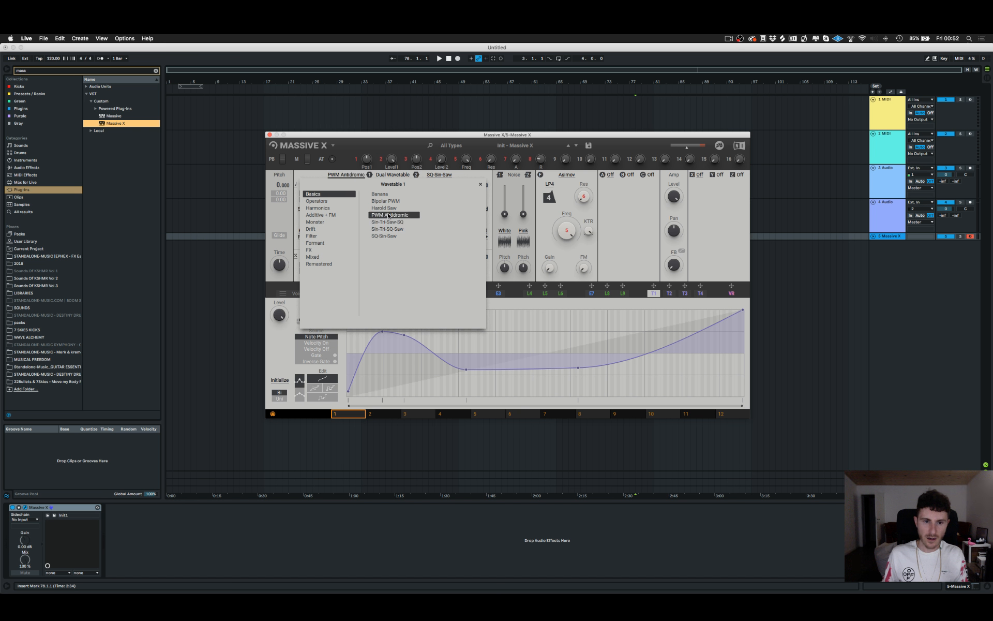
click(398, 223)
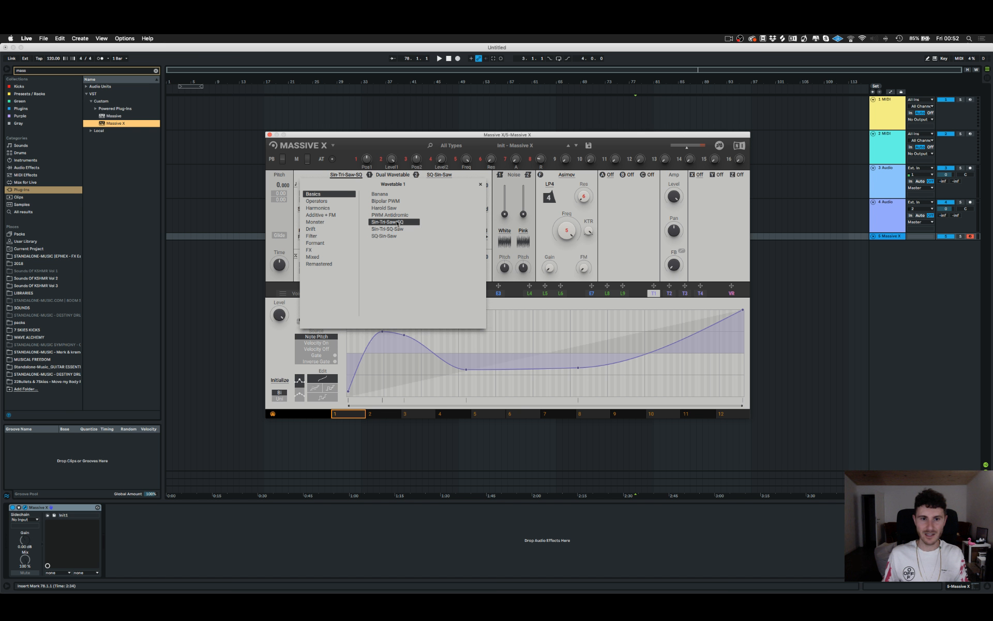
click(481, 184)
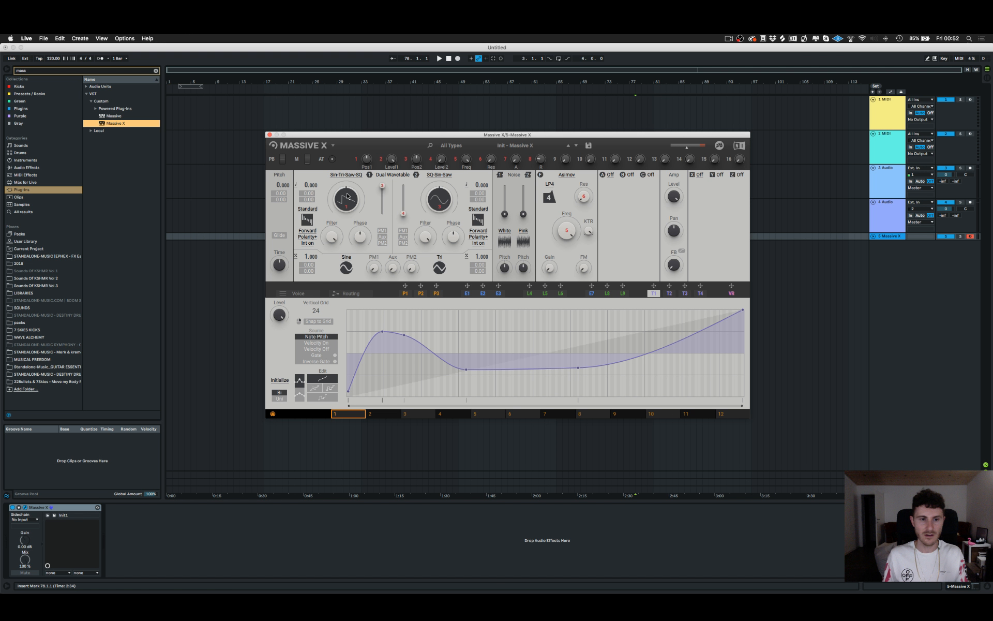
Sweep the first oscillator's wavetable position through the sine and square shapes and try a pitch of 2.000.
drag(348, 196, 347, 246)
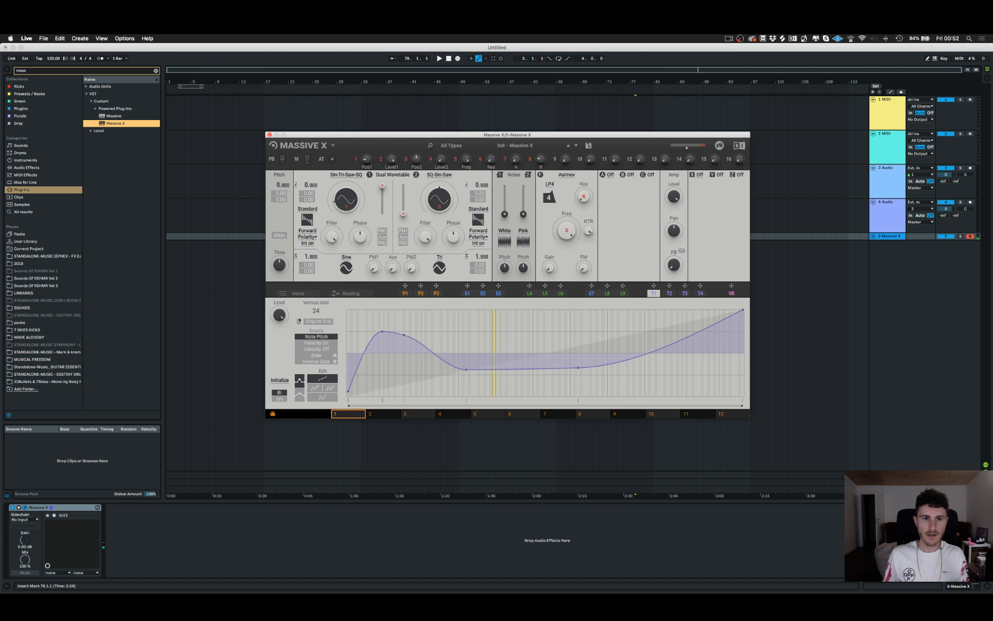
drag(347, 199, 346, 259)
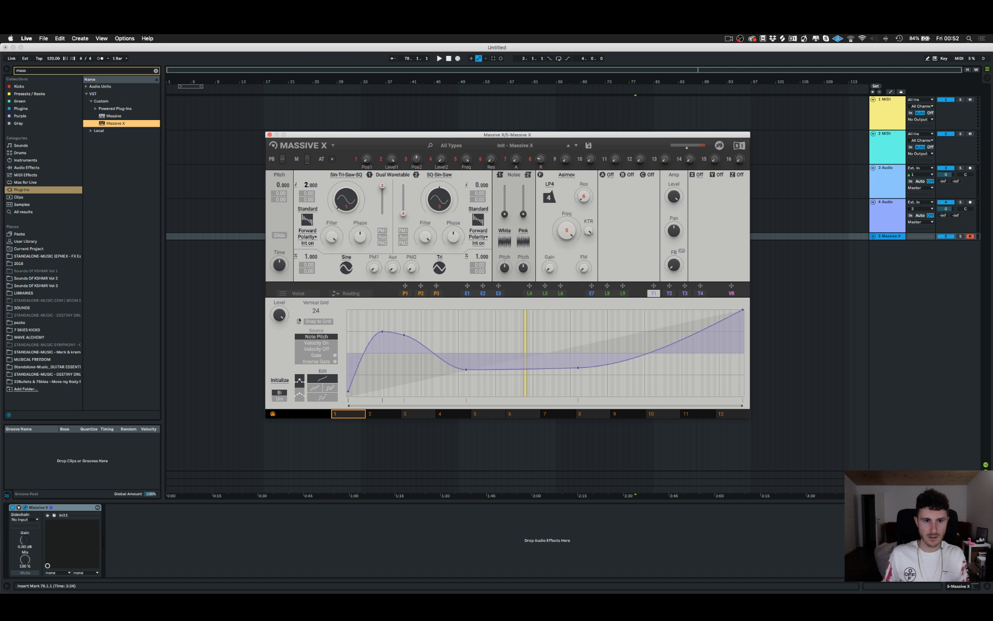
drag(309, 185, 347, 200)
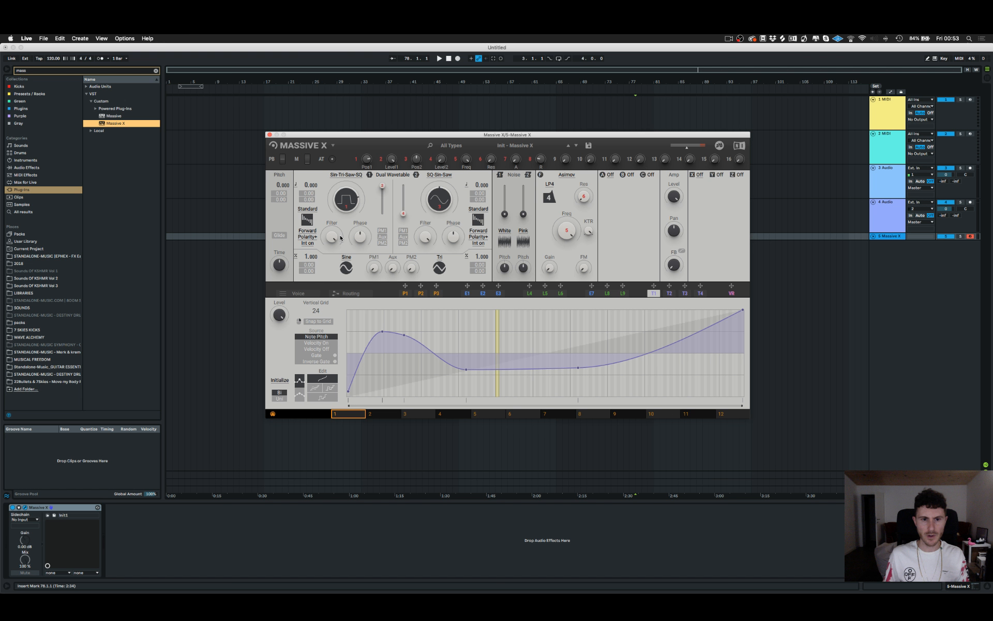
Sweep the first oscillator's wavetable filter and set its read direction to Backward.
drag(335, 238, 335, 259)
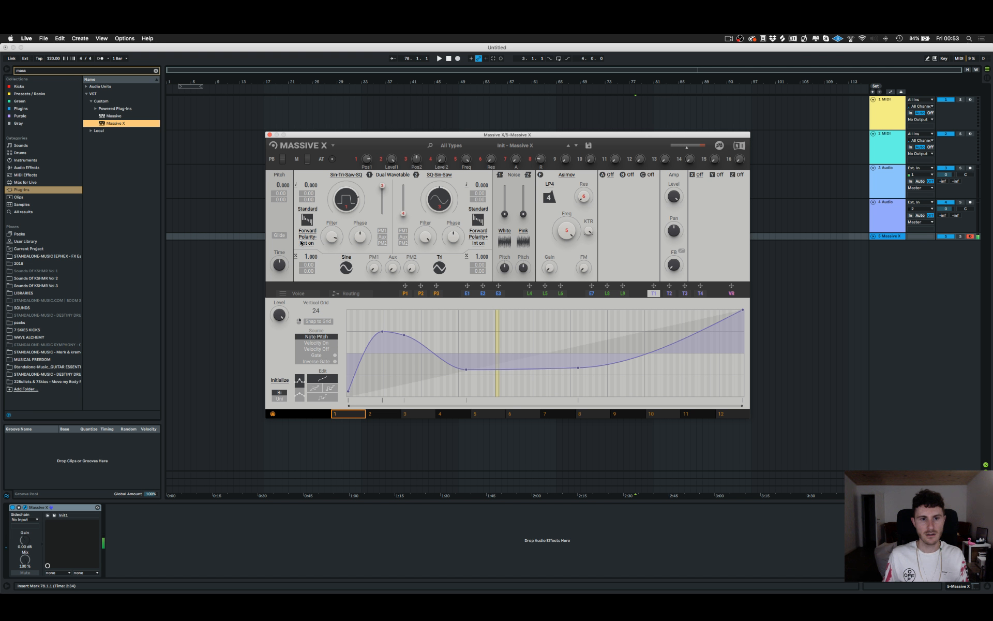
click(308, 231)
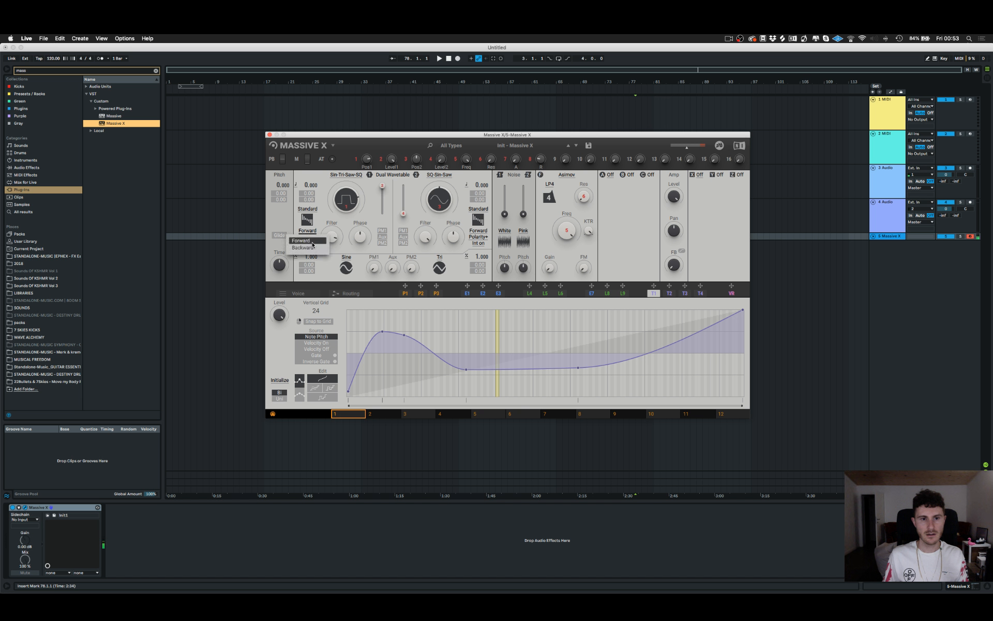
click(312, 247)
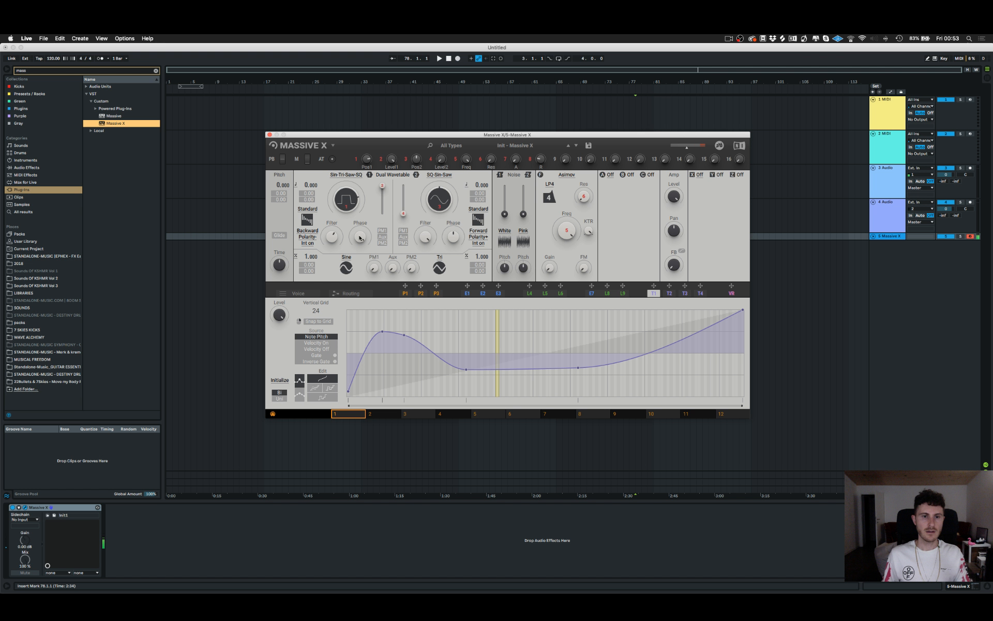
Try modulation amounts up to 1.00 on the first oscillator's pitch and return the amount to 0.00.
drag(311, 196, 311, 194)
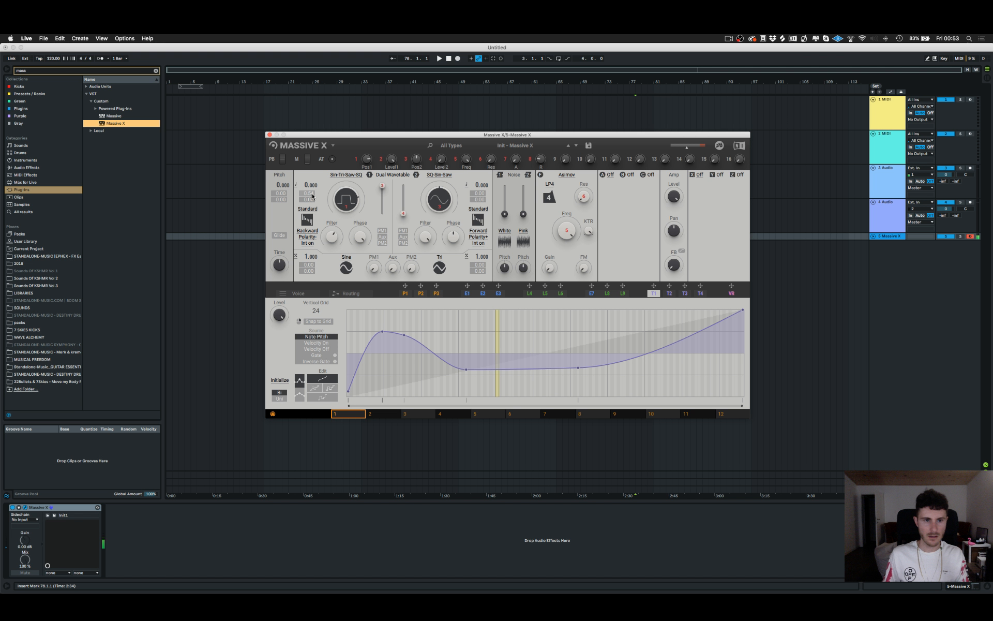
drag(313, 196, 313, 191)
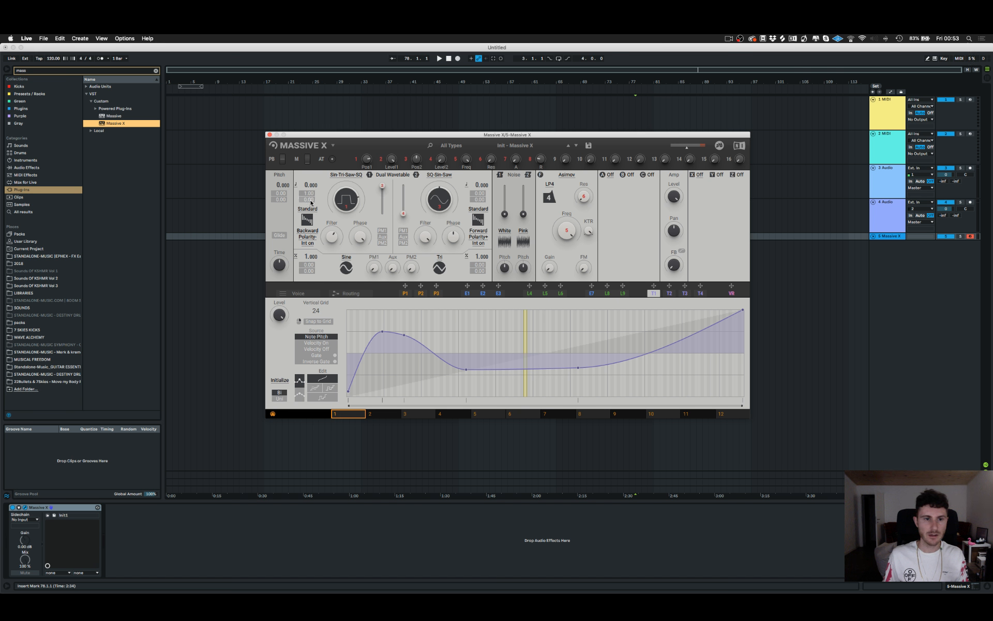
click(310, 210)
click(312, 194)
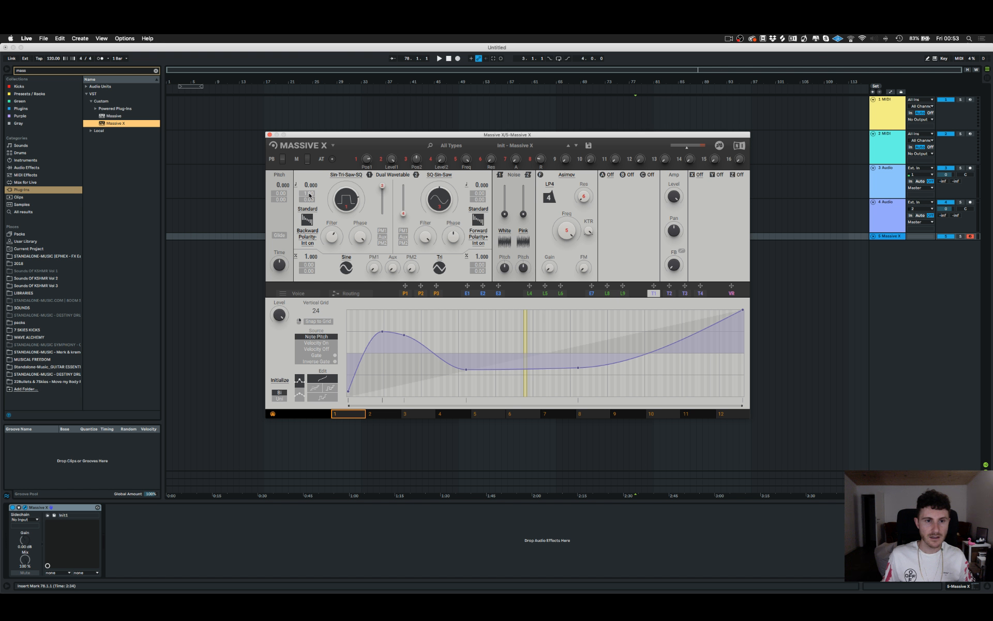
drag(309, 195, 309, 219)
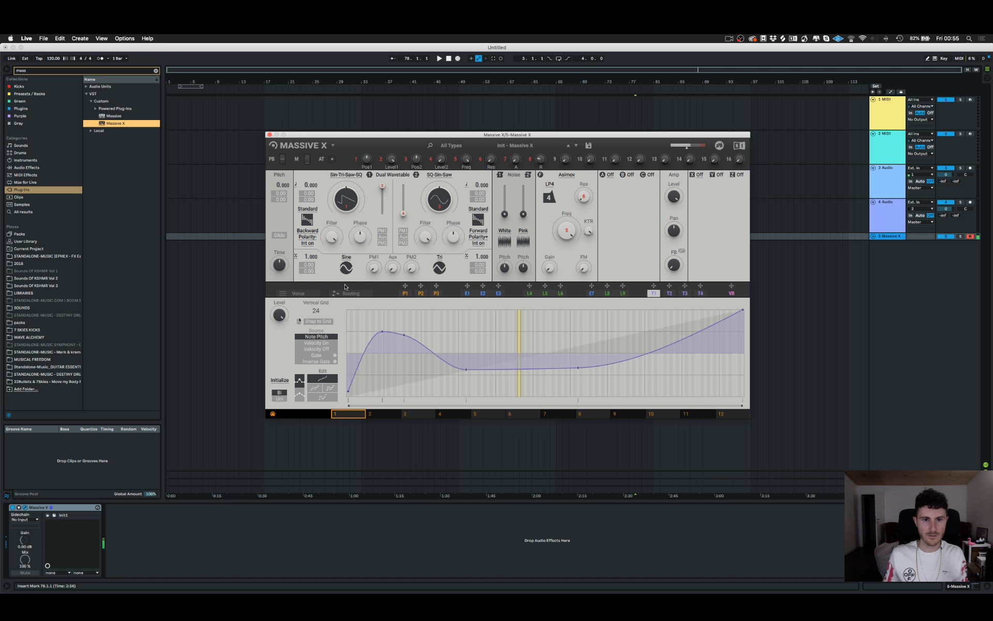
Enable Unison in the voice settings with 6 voices.
click(298, 293)
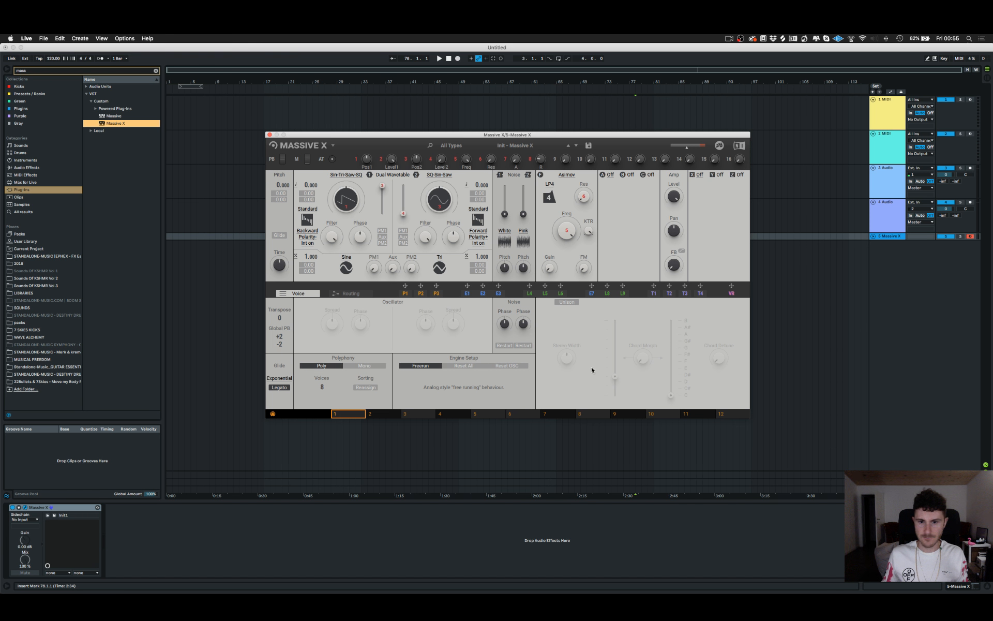
click(568, 302)
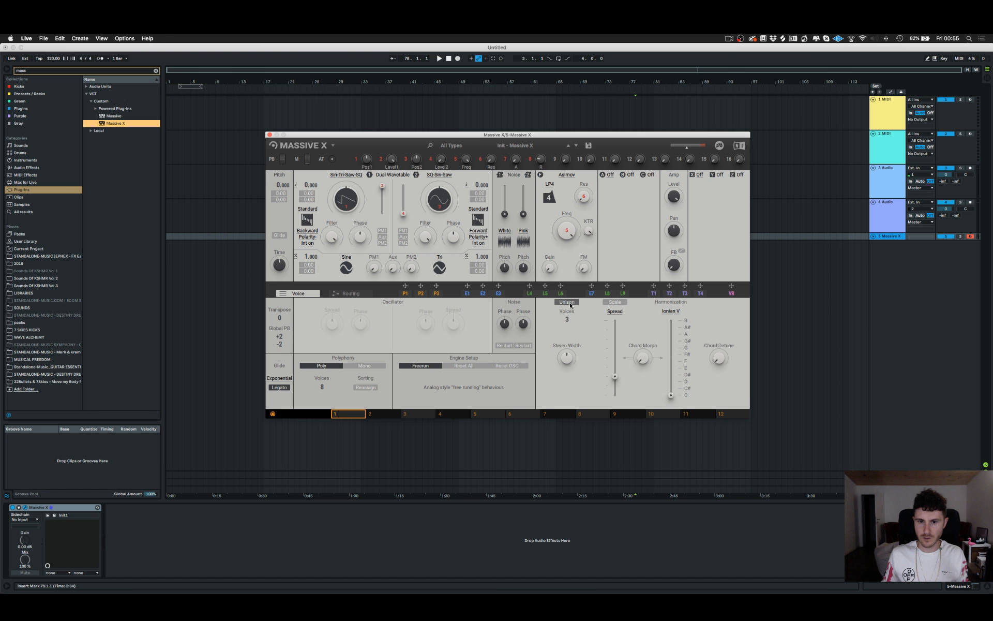
click(568, 302)
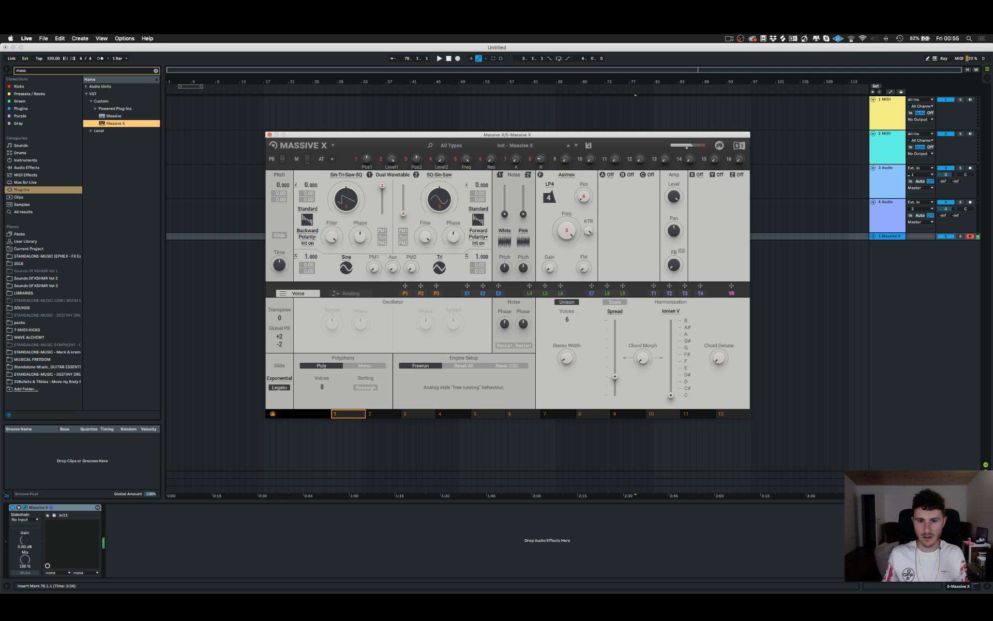
Sweep the unison Spread, leave it slightly raised, and set the harmonization to the heptatonic scale Lydian2 V.
drag(615, 376, 615, 338)
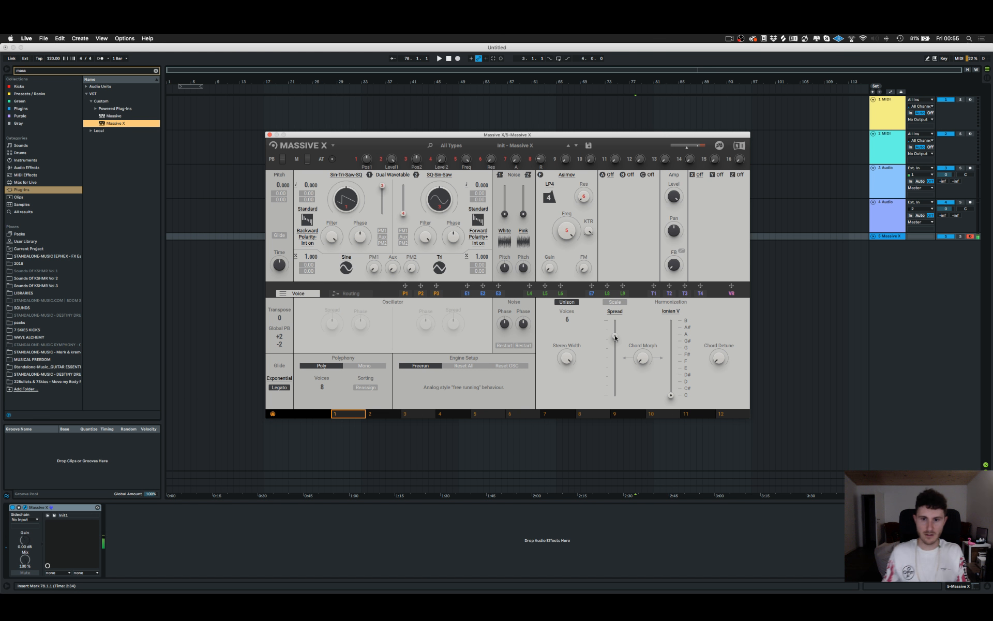
drag(616, 337, 615, 367)
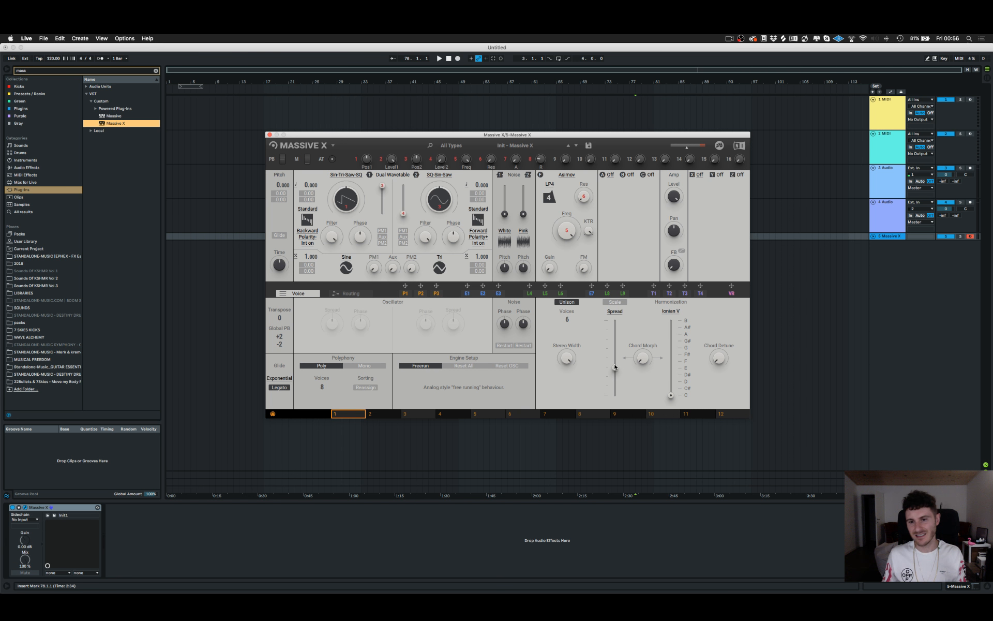
mouse_move(616, 368)
mouse_down()
mouse_move(615, 396)
mouse_move(615, 368)
mouse_up()
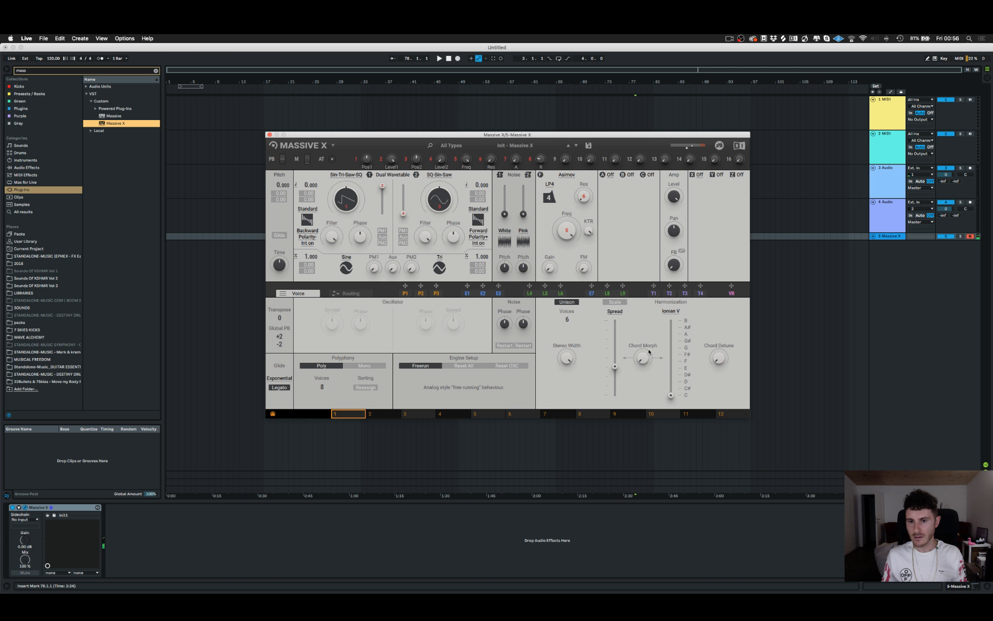
click(670, 311)
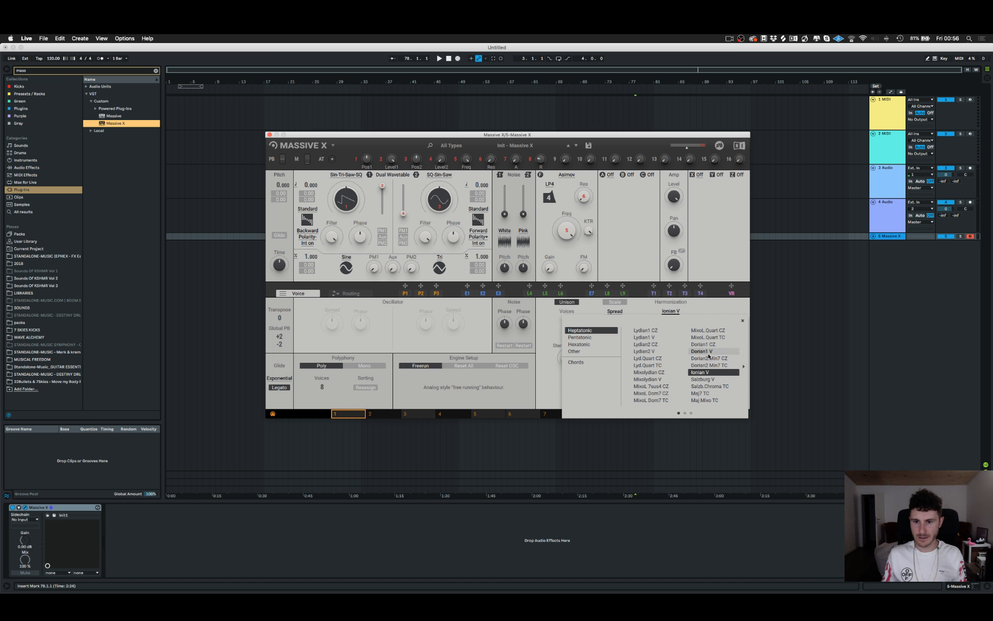
click(644, 352)
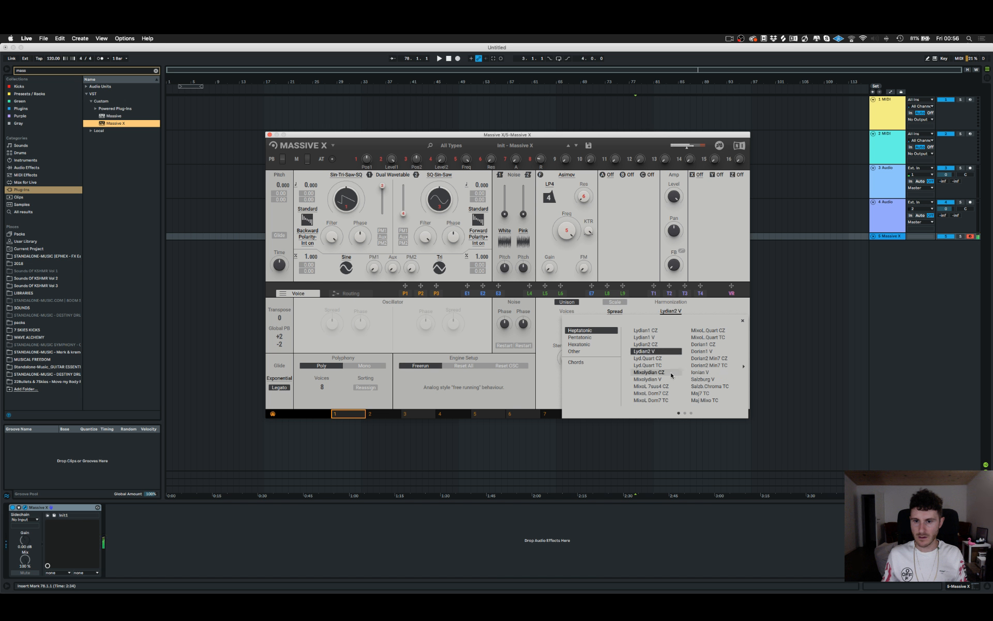
Raise the harmonization key slider to about F and set the harmonization to the heptatonic scale Maj7 TC.
click(742, 320)
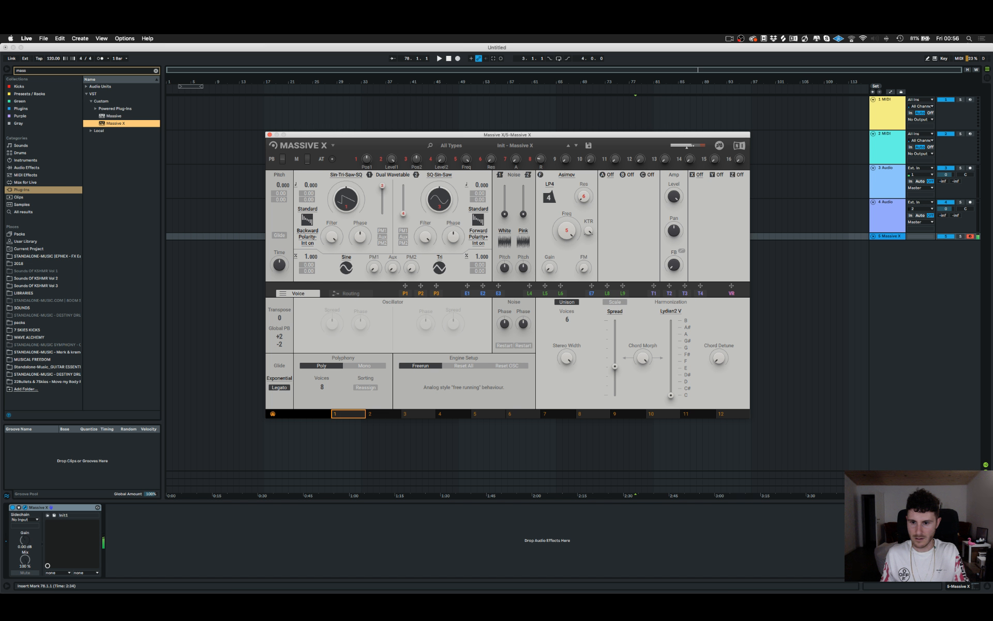
drag(670, 395, 671, 361)
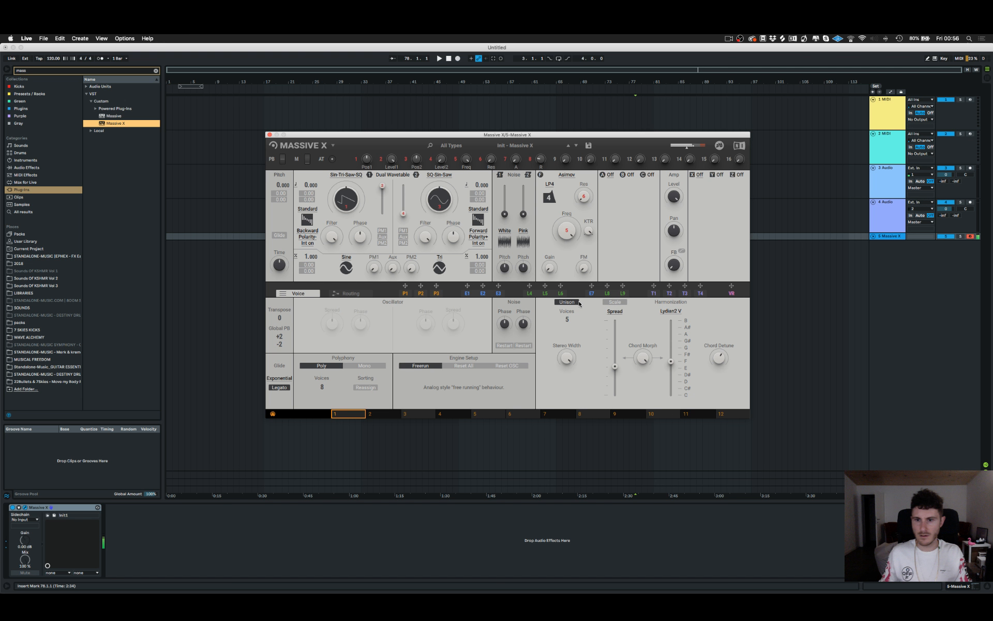
click(670, 311)
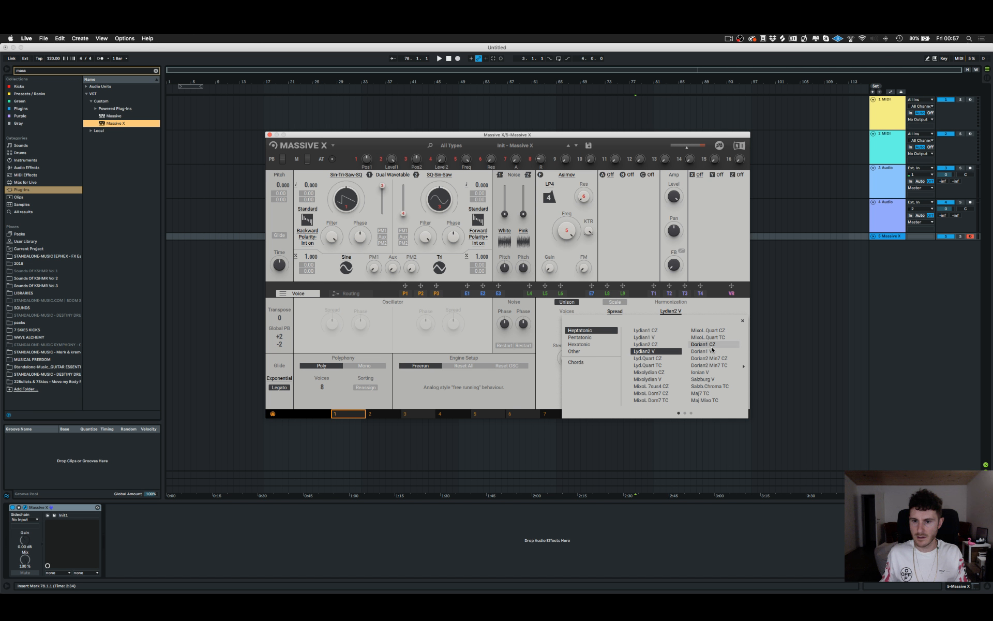
click(685, 413)
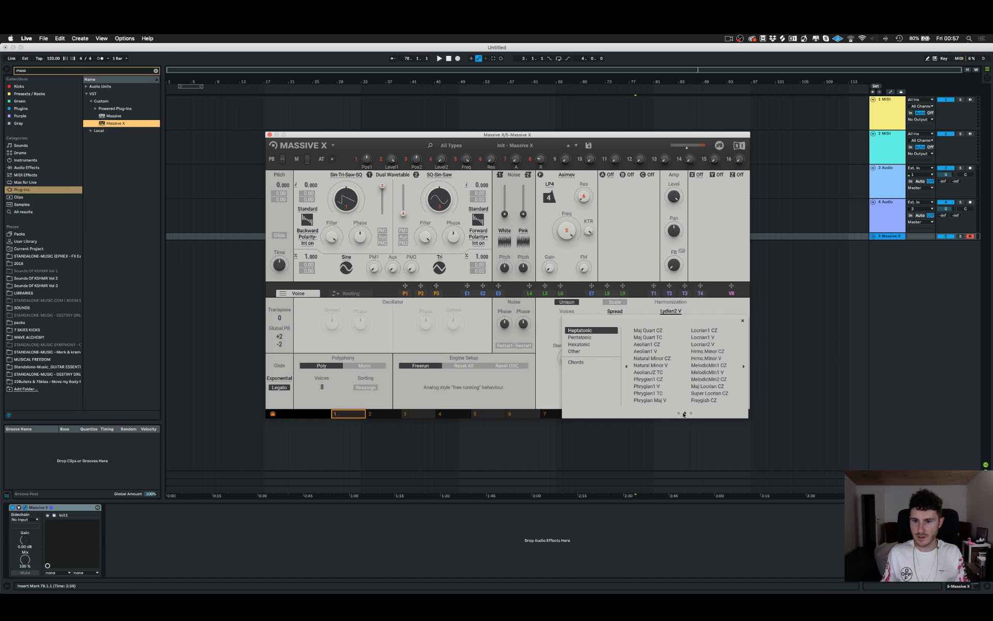
click(678, 413)
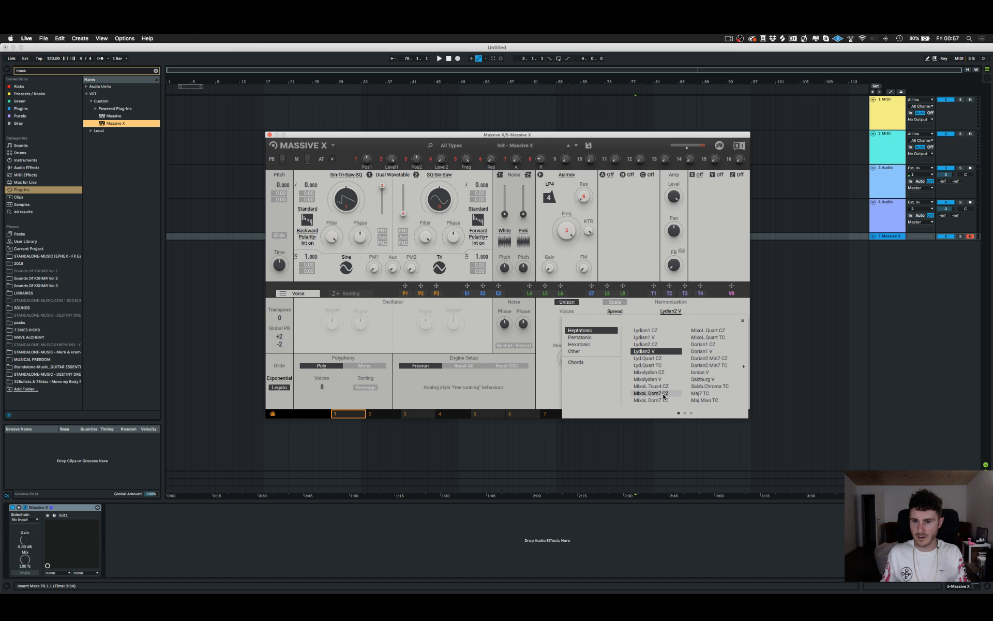
click(665, 395)
click(704, 394)
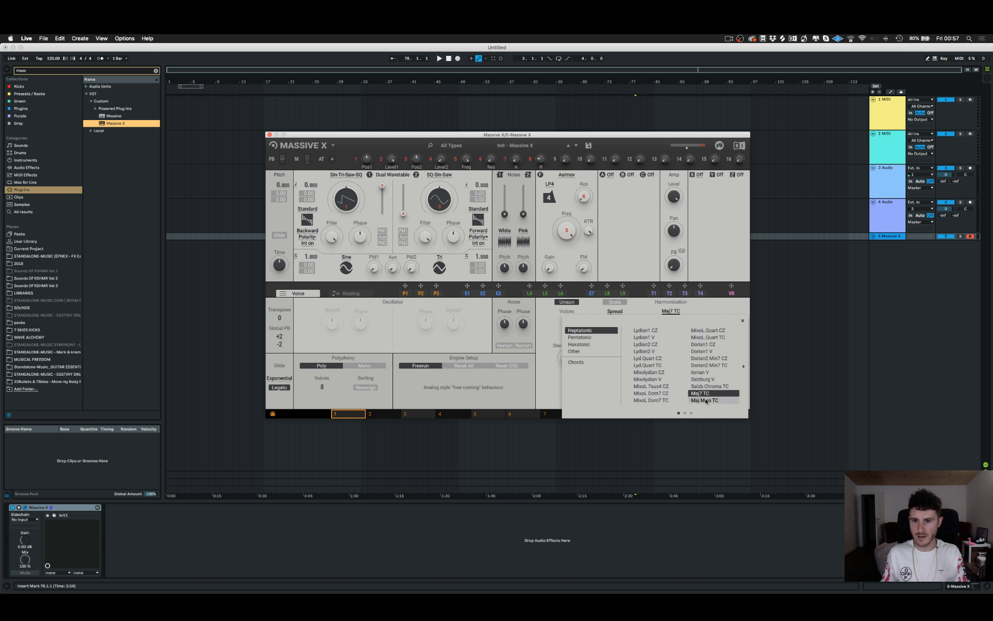
click(743, 323)
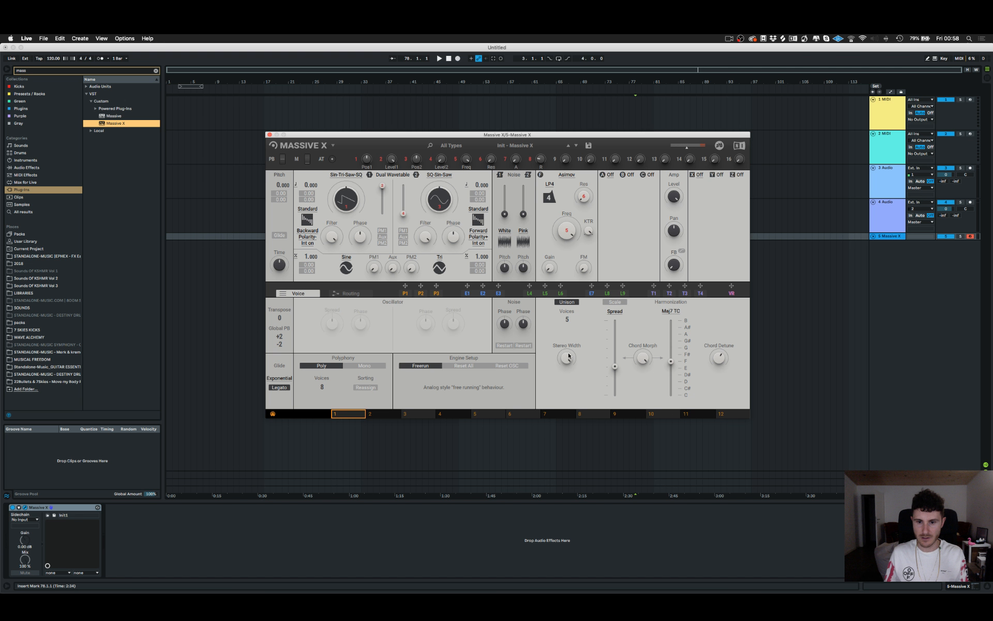
Lower the unison Spread and harmonization key sliders to their minimum and set the unison to 6 voices.
drag(615, 366, 614, 394)
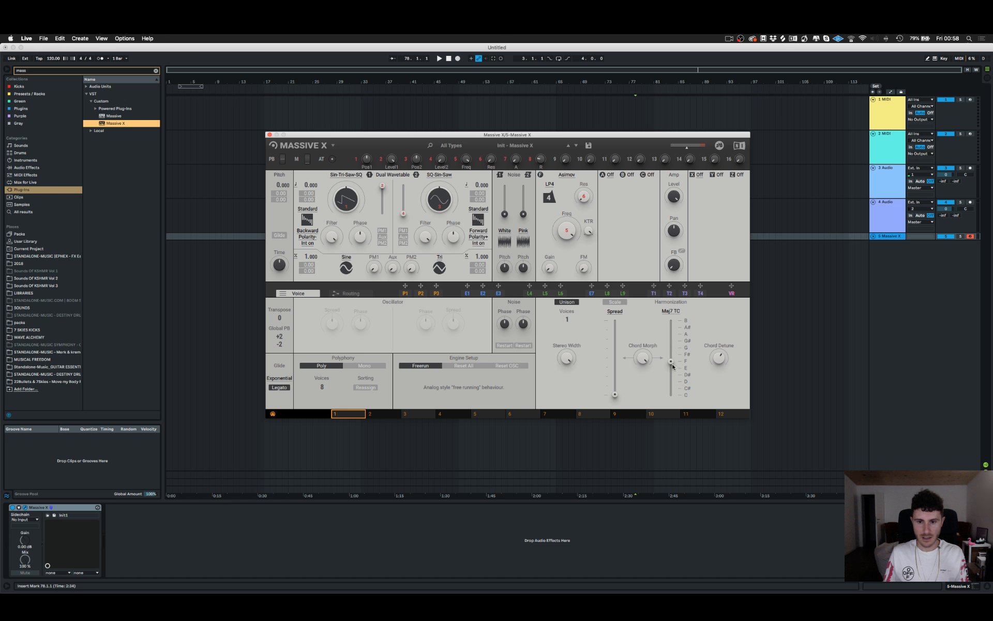
drag(668, 361, 669, 395)
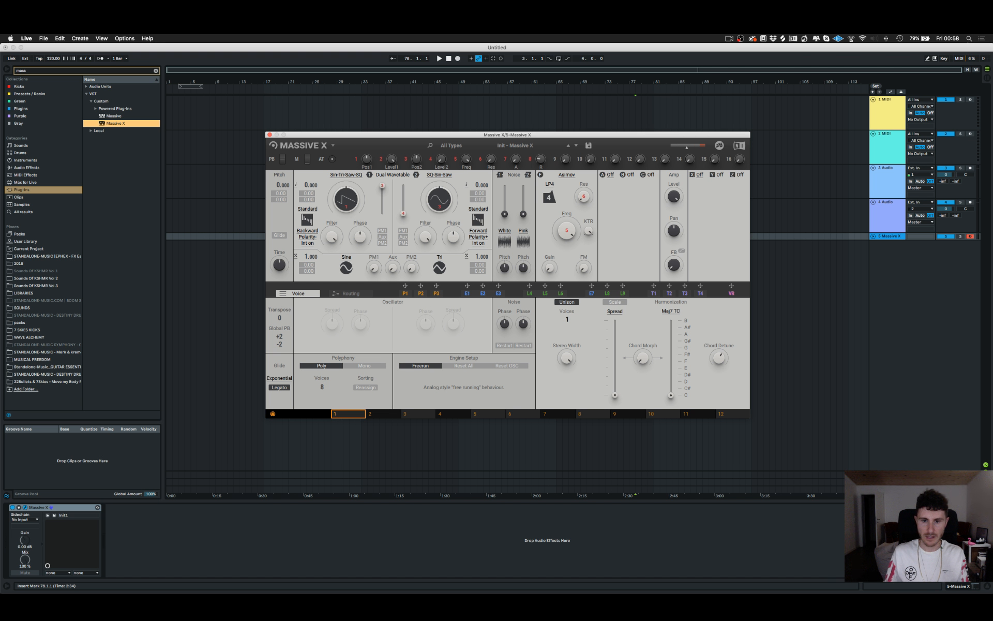
drag(567, 319, 567, 331)
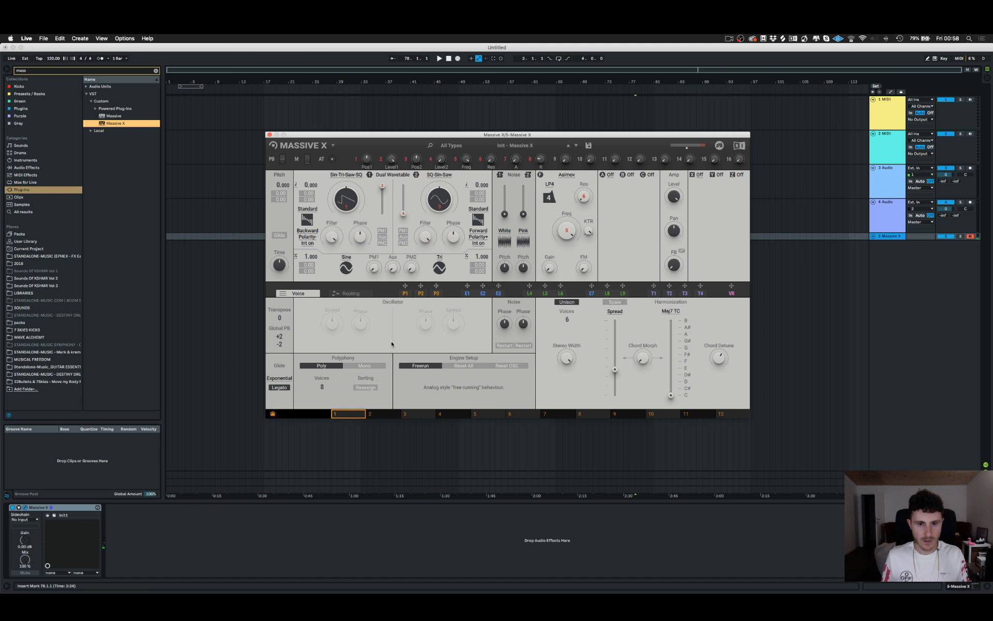
Set the Engine Setup to Reset All, raise the unison Spread, and return it to its minimum.
click(472, 366)
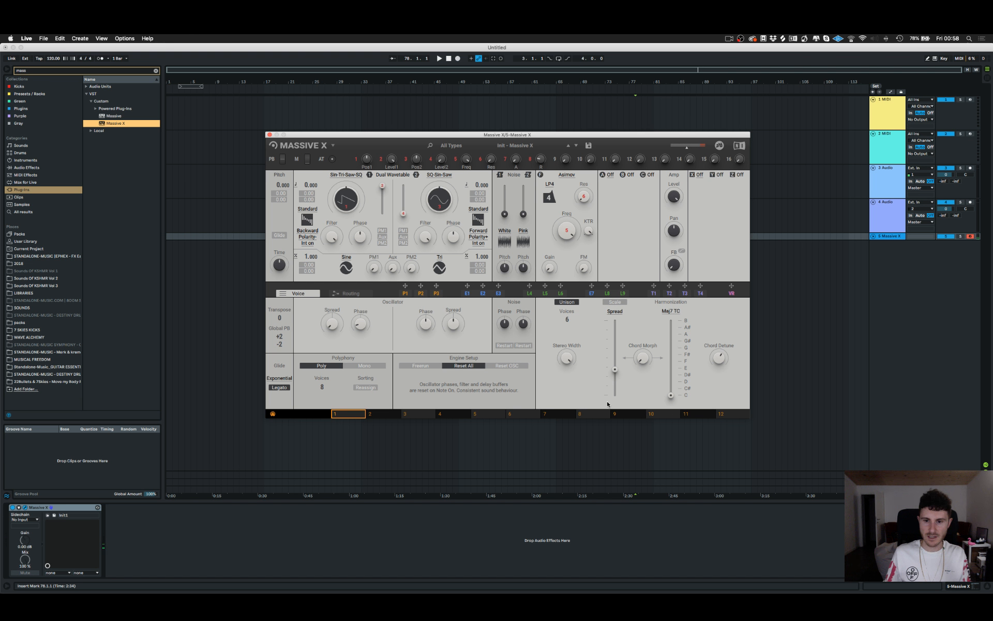
drag(611, 369, 608, 351)
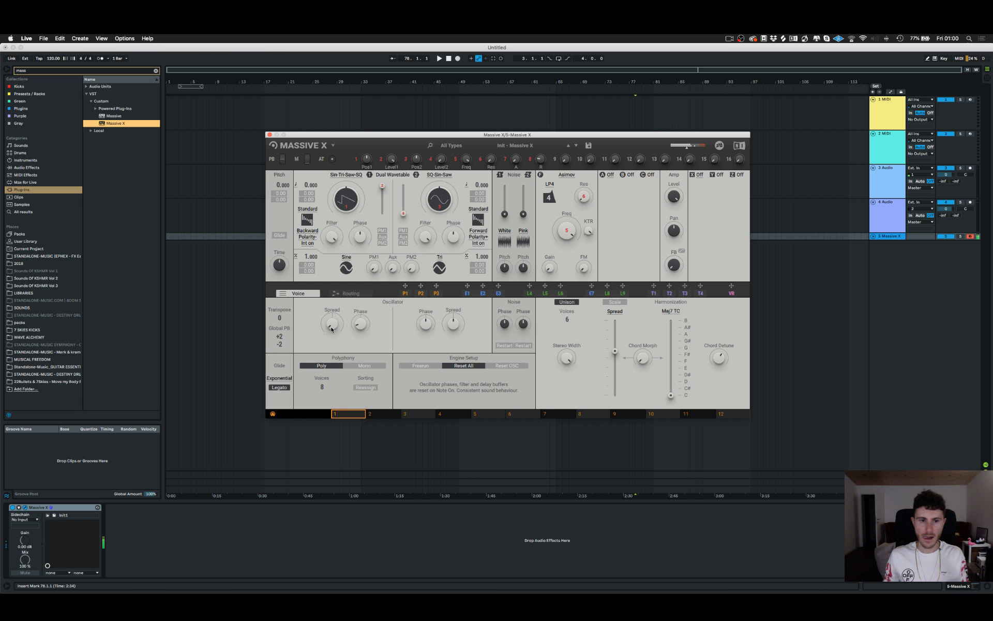
drag(615, 352, 614, 396)
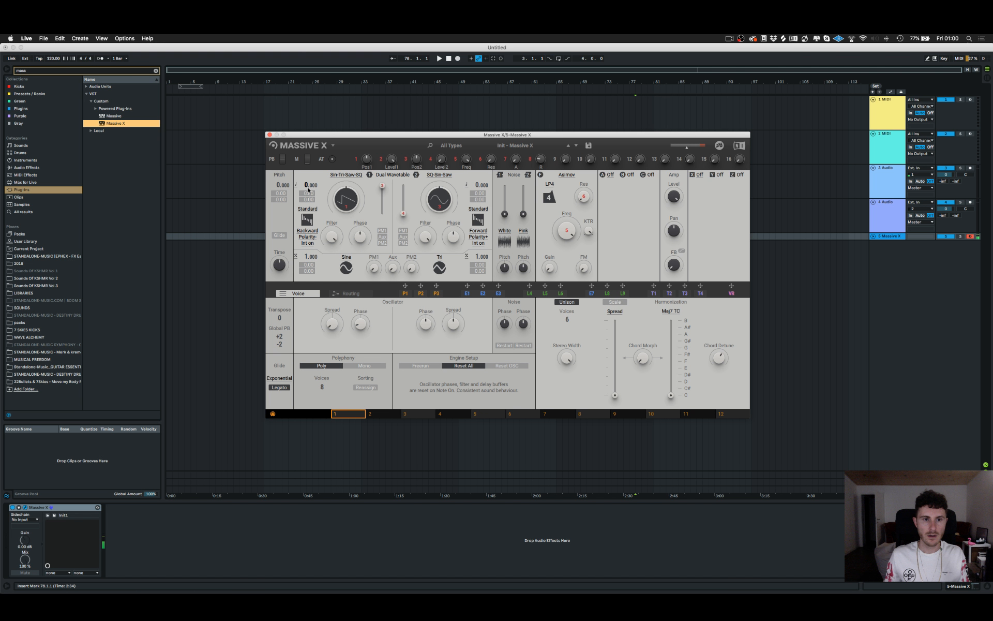
Lower the first oscillator's pitch to -12.000, open the envelope modulators, and lower the pitch further to -24.000.
drag(305, 186, 306, 212)
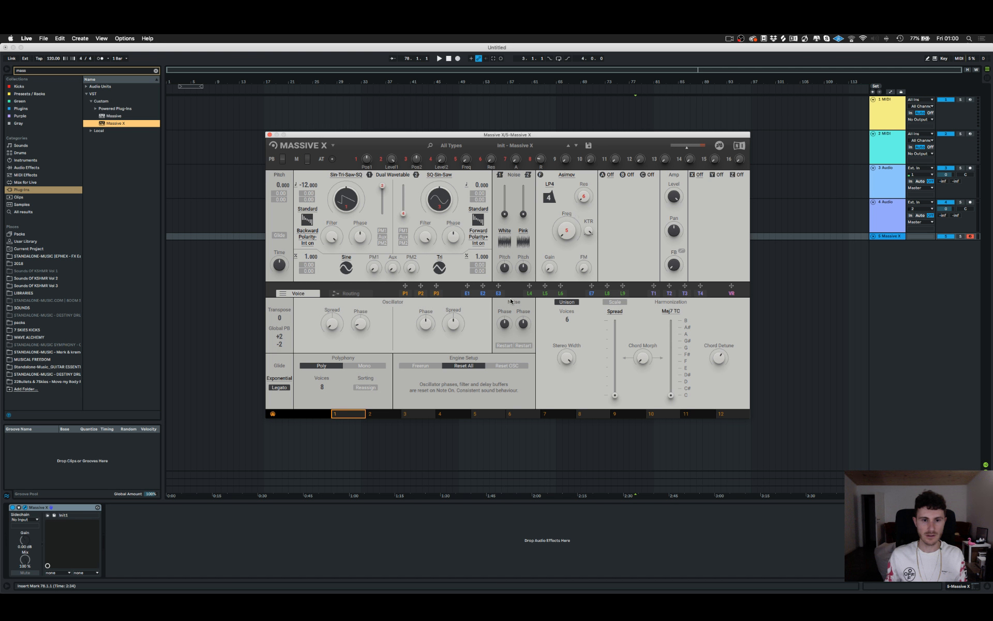
click(482, 294)
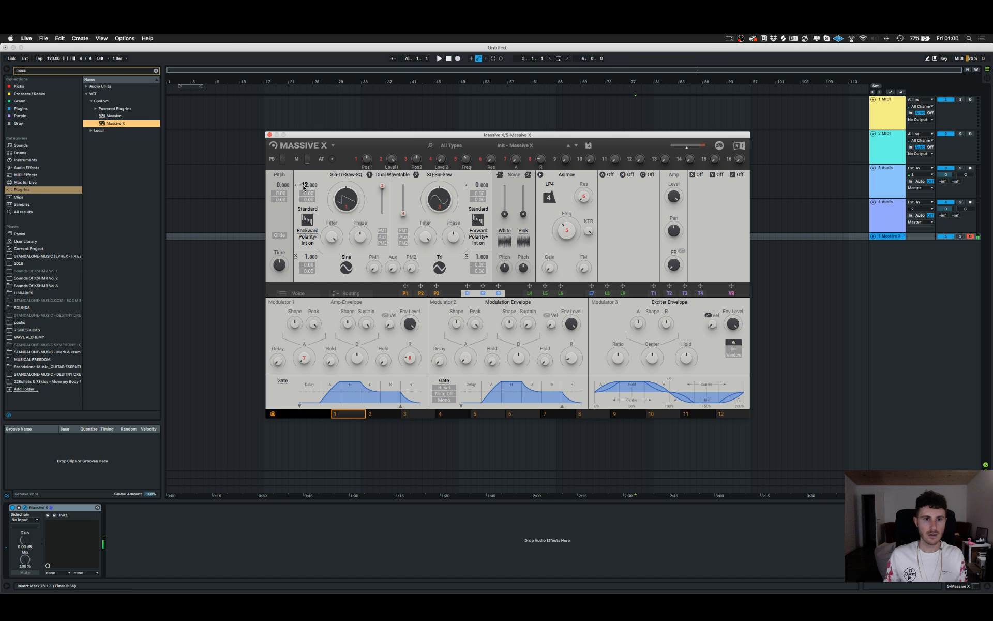
drag(303, 186, 304, 206)
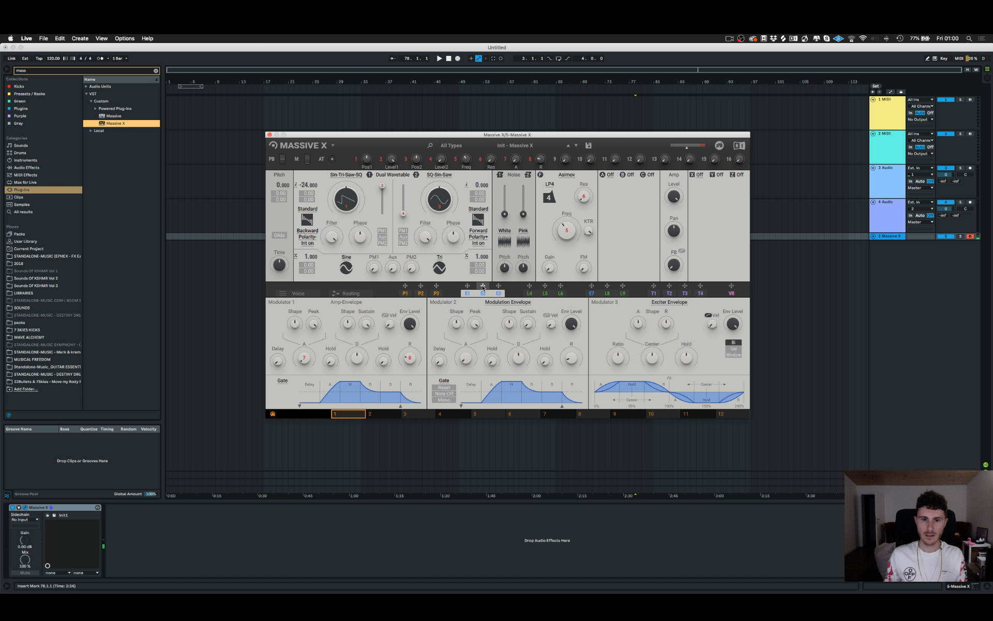
Assign modulation envelope E2 to the Asimov filter's frequency and raise its modulation amount.
drag(484, 288, 561, 245)
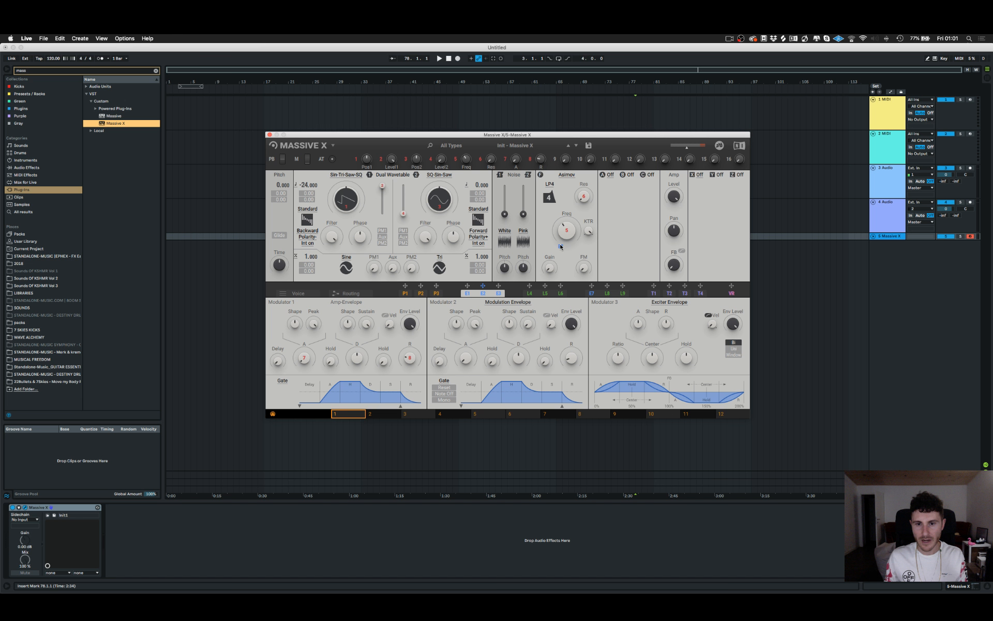
mouse_move(561, 246)
mouse_down()
mouse_move(570, 249)
mouse_move(546, 273)
mouse_move(475, 294)
mouse_move(589, 211)
mouse_move(489, 284)
mouse_move(561, 247)
mouse_up()
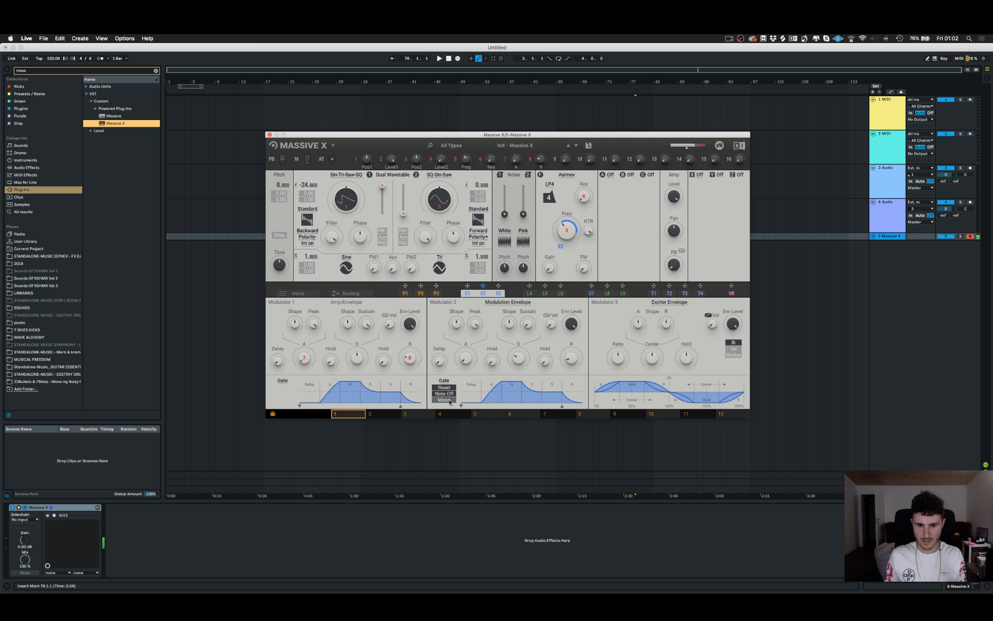
Try the OneShot, LoopGate and Gate modes on Modulator 2's envelope and leave it on OneShot.
click(445, 381)
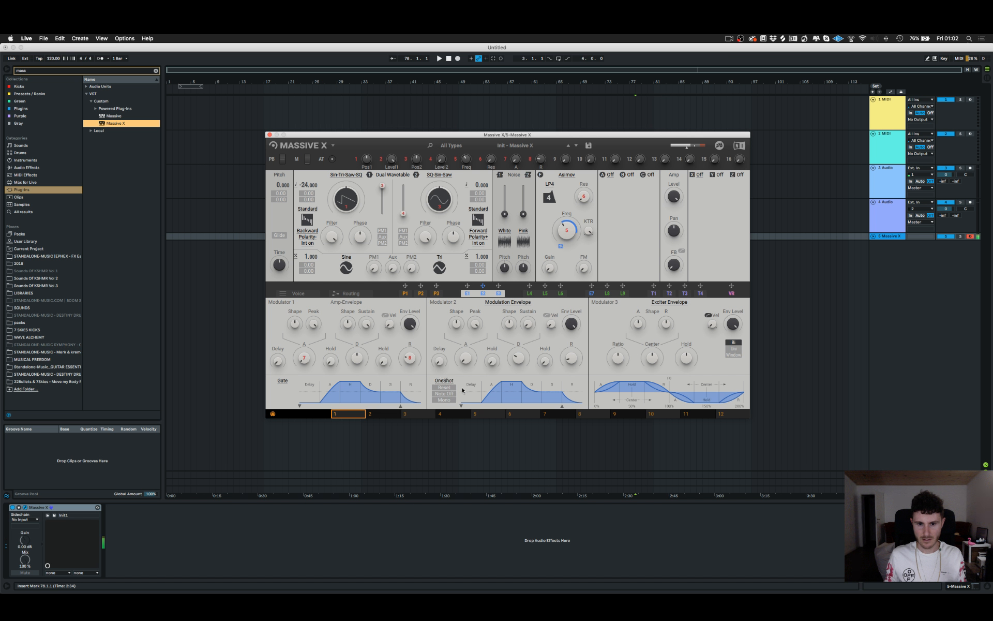
click(445, 382)
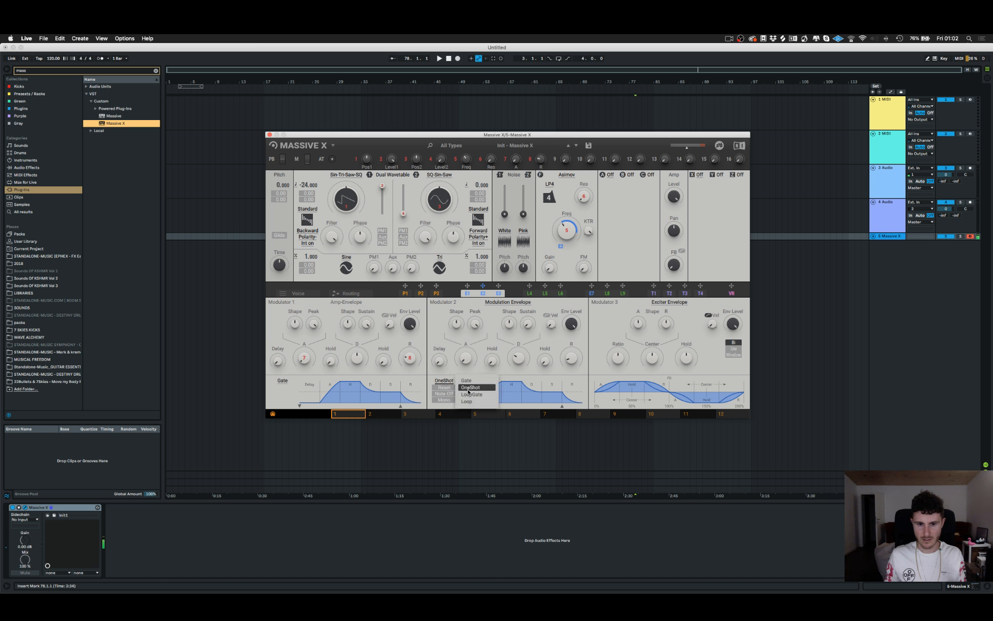
click(470, 394)
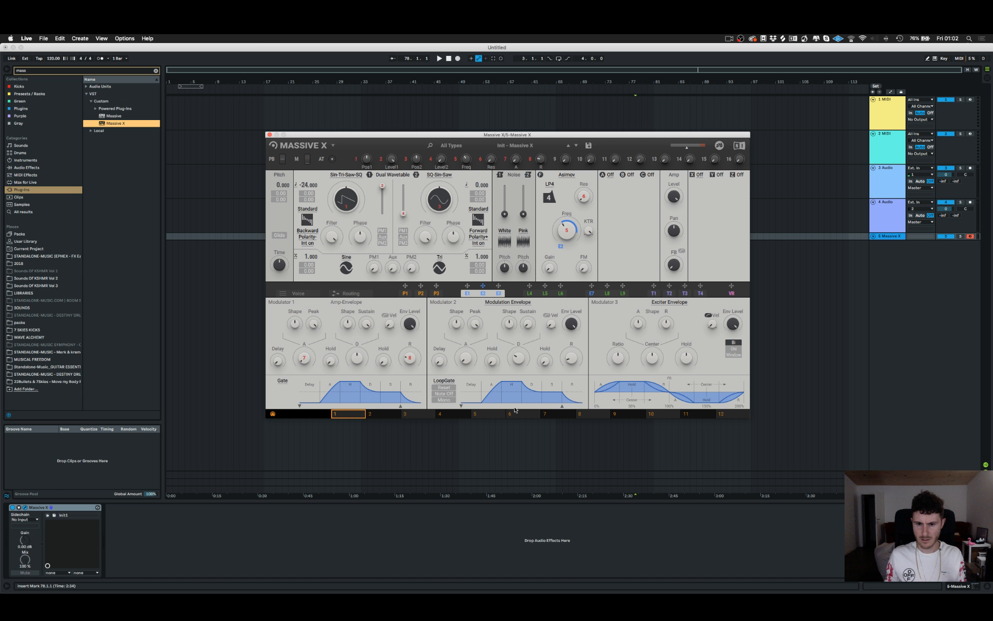
click(446, 383)
click(460, 384)
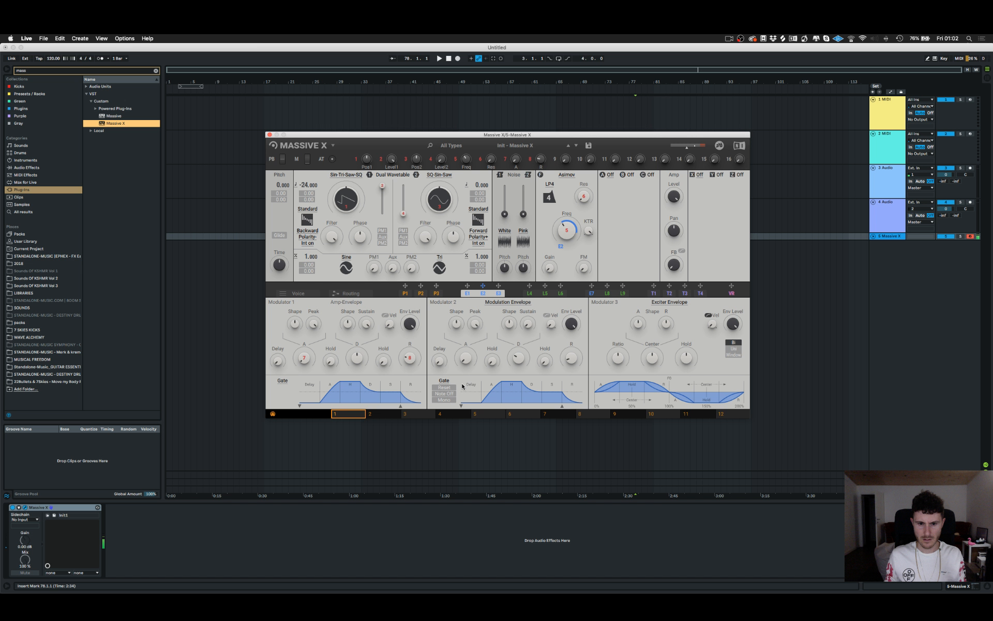
click(447, 382)
click(469, 389)
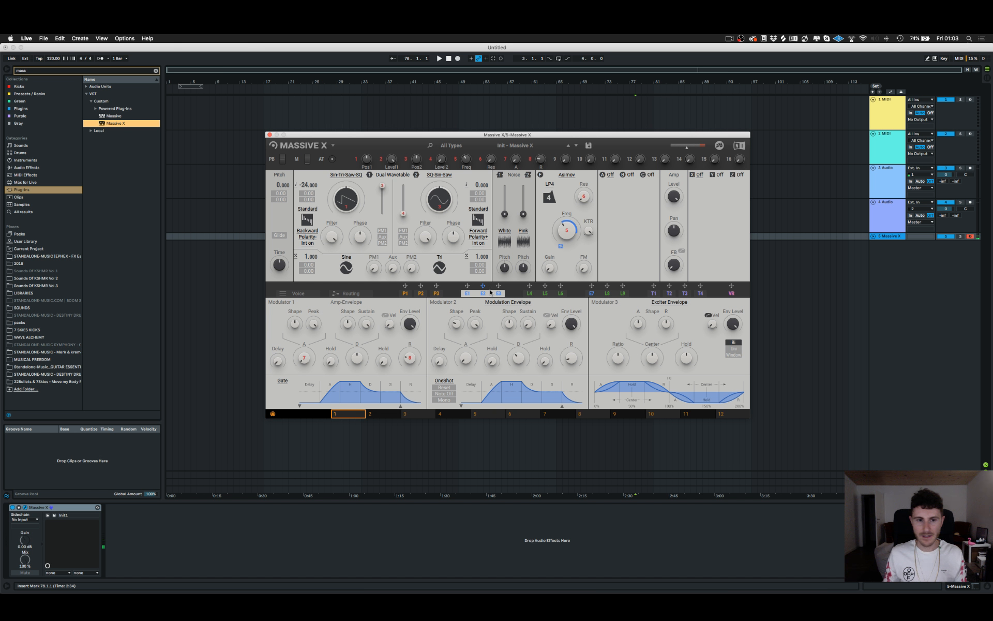
Shape tracker T2's curve to fall from its maximum at the lowest notes to a flat centre line across the remaining range.
click(545, 294)
click(653, 293)
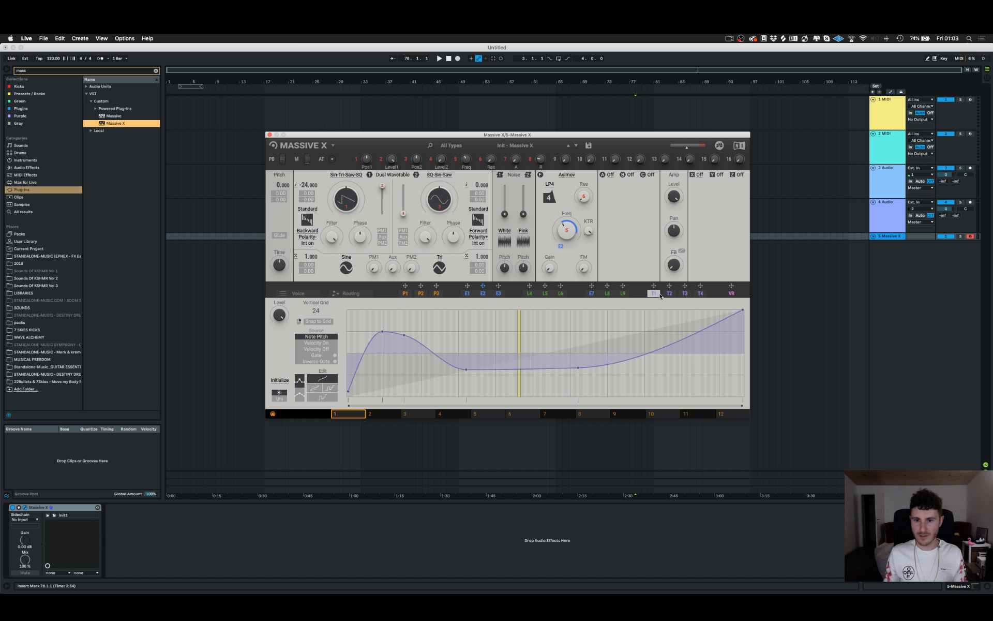
click(669, 293)
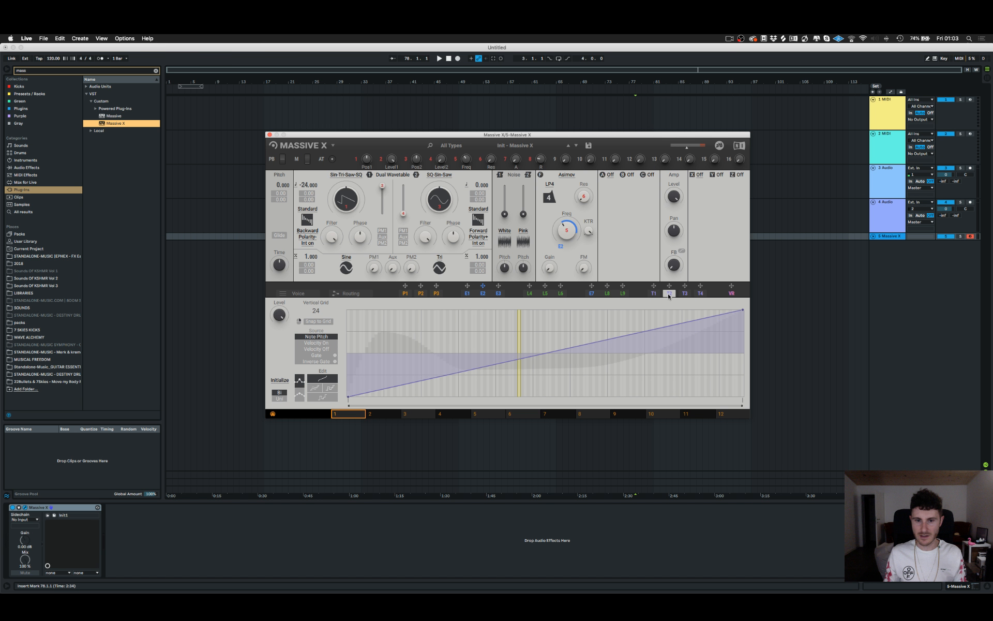
drag(349, 397, 329, 276)
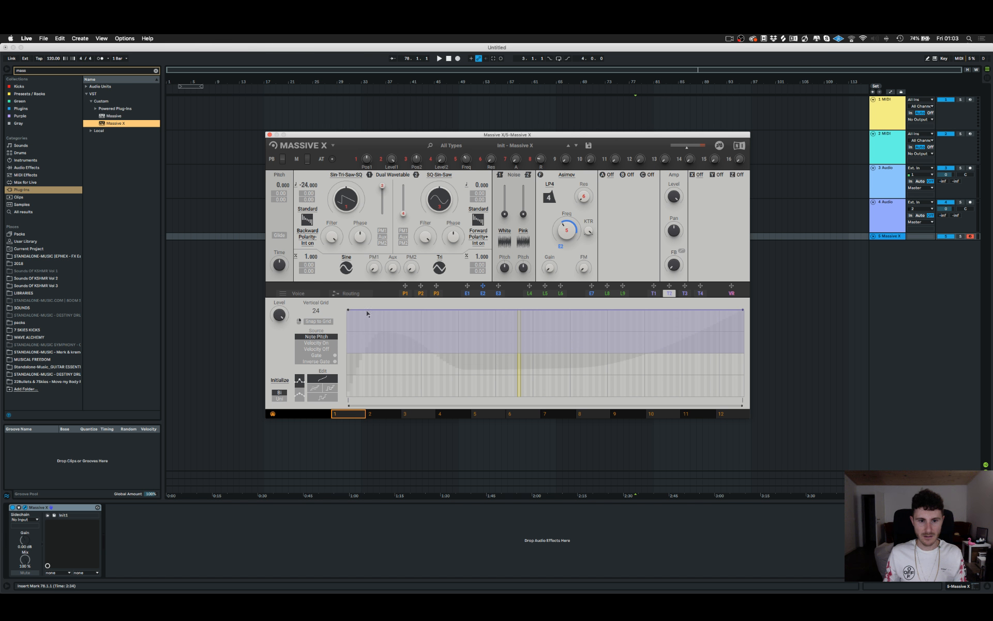
drag(366, 311, 367, 323)
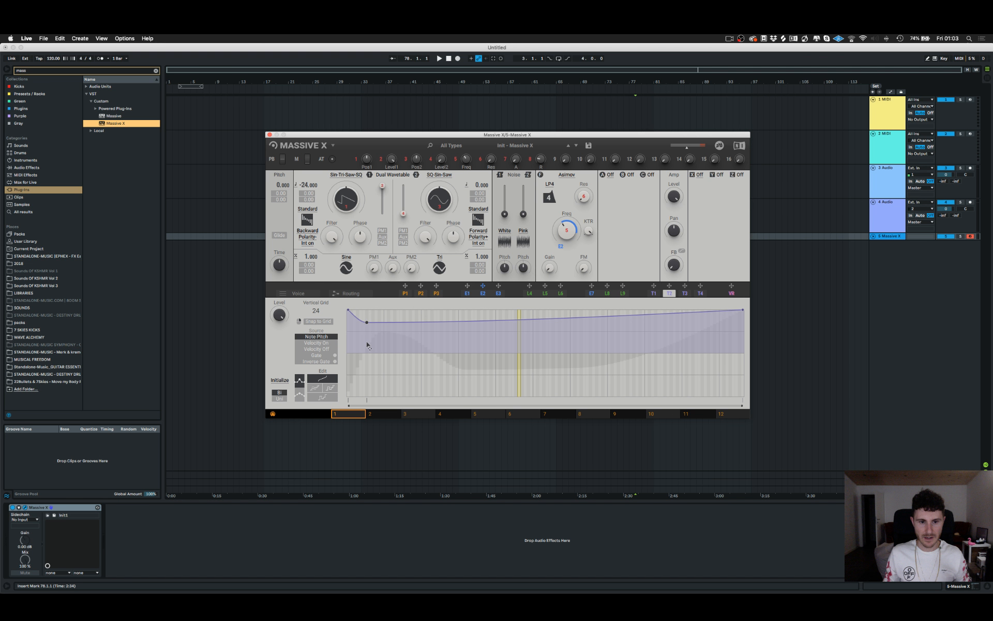
drag(367, 329, 355, 360)
drag(743, 310, 744, 357)
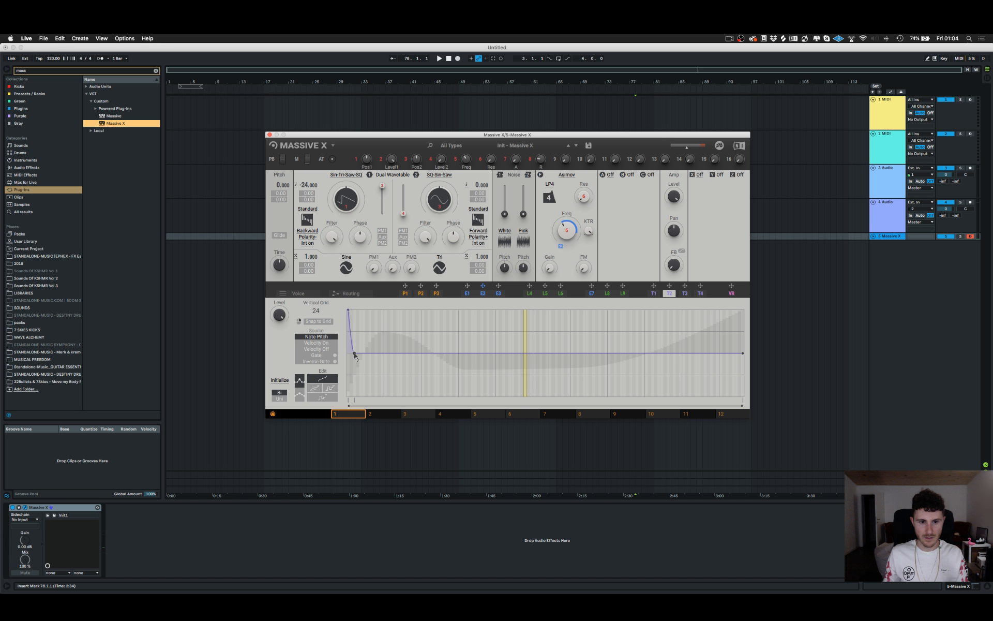
drag(354, 353, 383, 353)
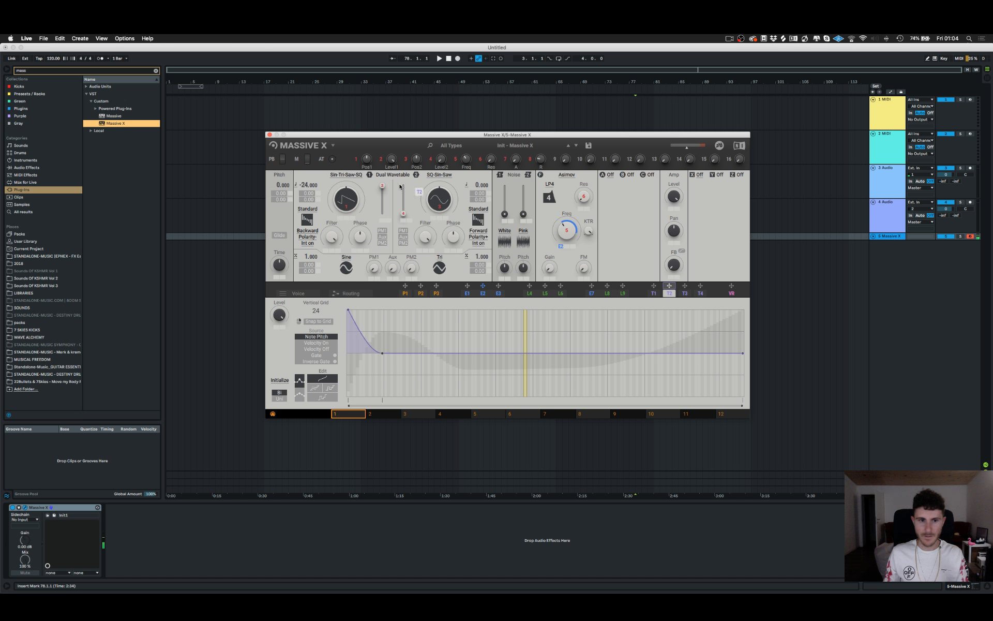
Assign tracker T2 to the first oscillator's pitch and switch the tracker's source to Gate.
drag(669, 285, 317, 220)
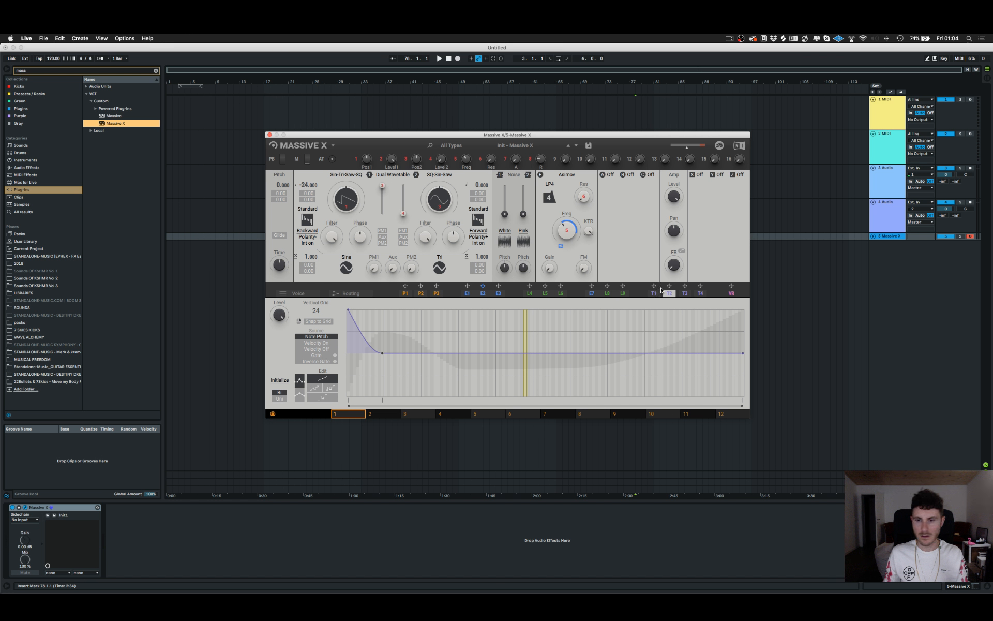
drag(669, 286, 321, 199)
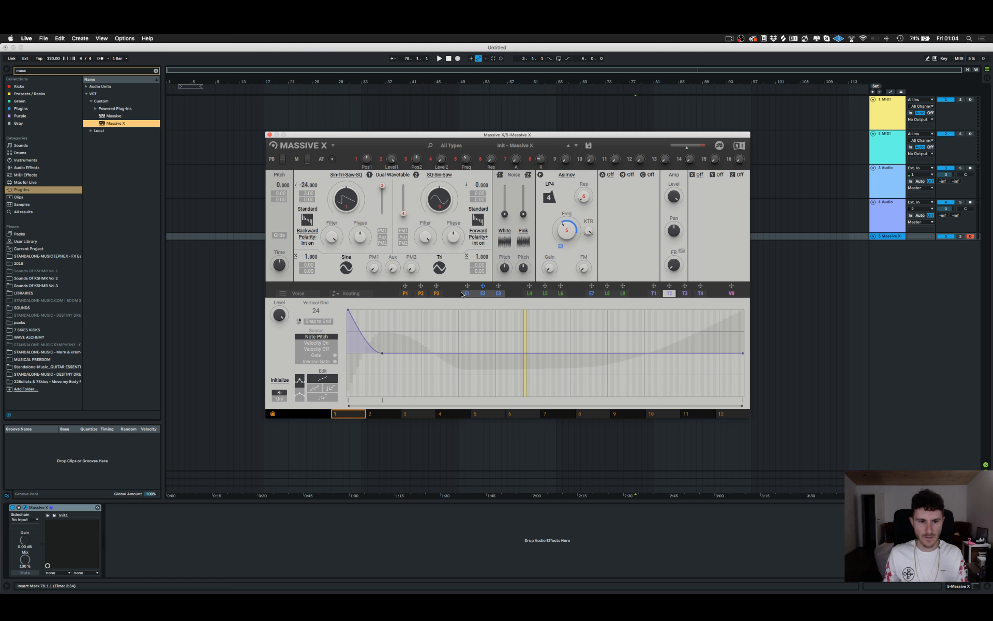
click(326, 356)
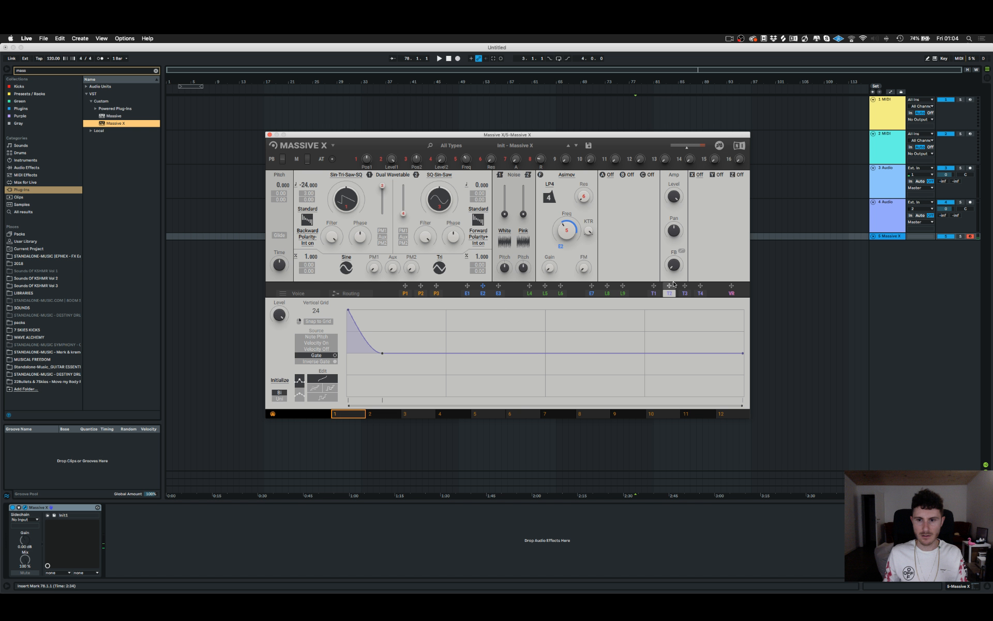
drag(669, 285, 308, 192)
Stretch tracker T2's falling curve to about two thirds of the range and set its source to Note Pitch.
drag(382, 352, 627, 352)
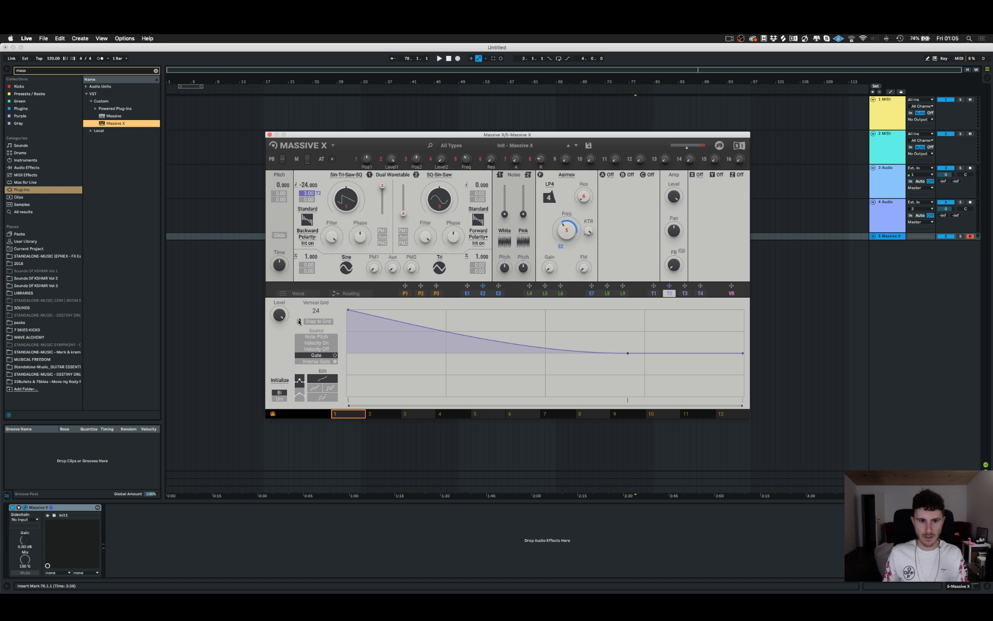
click(325, 337)
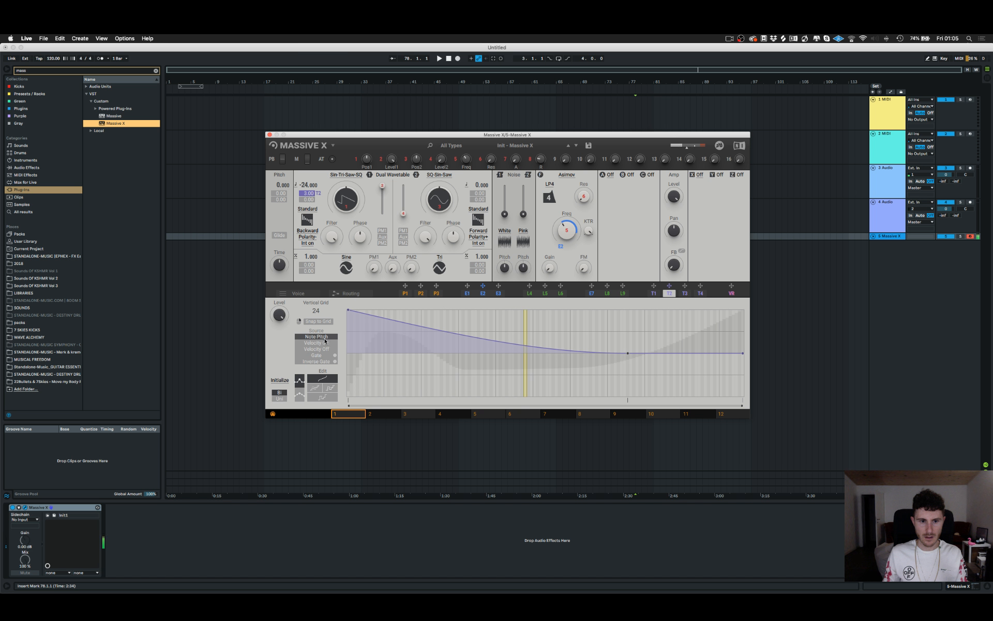
mouse_move(349, 310)
mouse_down()
mouse_move(348, 373)
mouse_move(348, 309)
mouse_up()
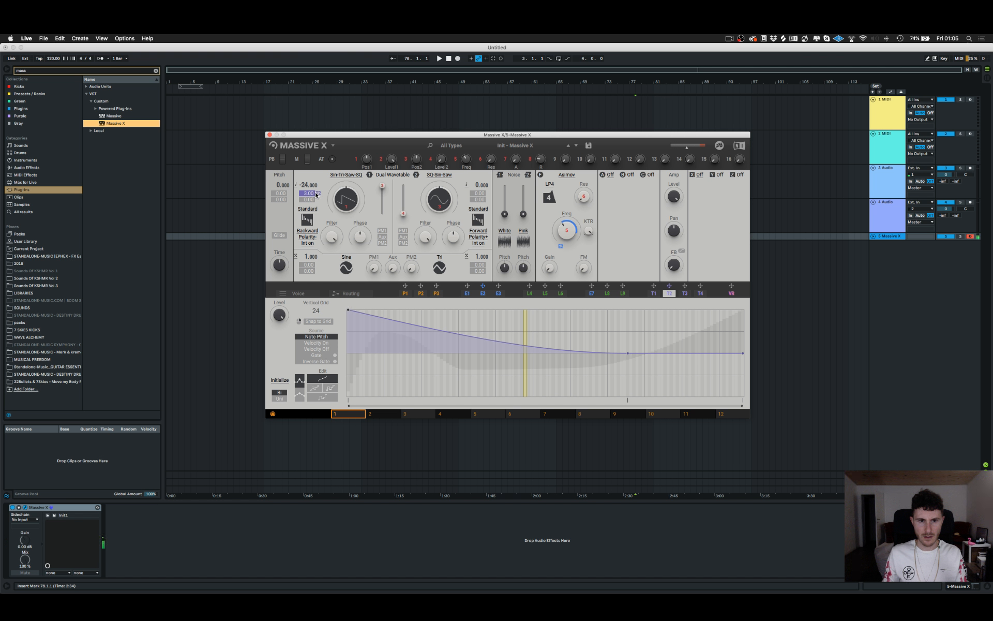
Set tracker T2's modulation of the first oscillator's pitch to 64.00 and raise the curve's bend point slightly above the centre line.
drag(308, 193, 307, 187)
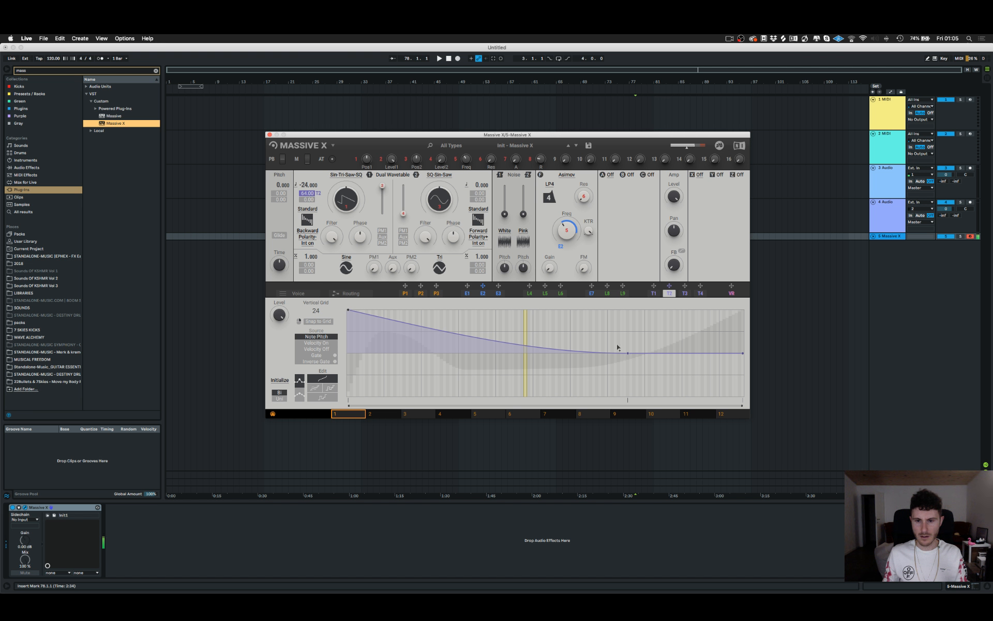
mouse_move(628, 353)
mouse_down()
mouse_move(365, 350)
mouse_move(740, 355)
mouse_move(646, 337)
mouse_move(618, 344)
mouse_up()
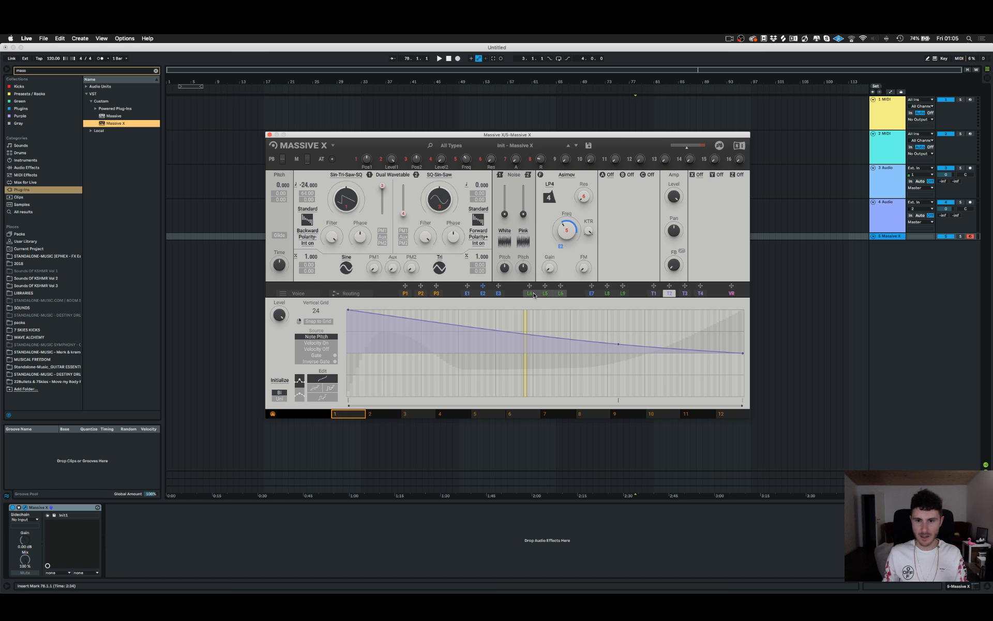
Draw a steep fall from maximum to zero within performer P2's first beat and assign P2 to the first oscillator's pitch.
click(406, 293)
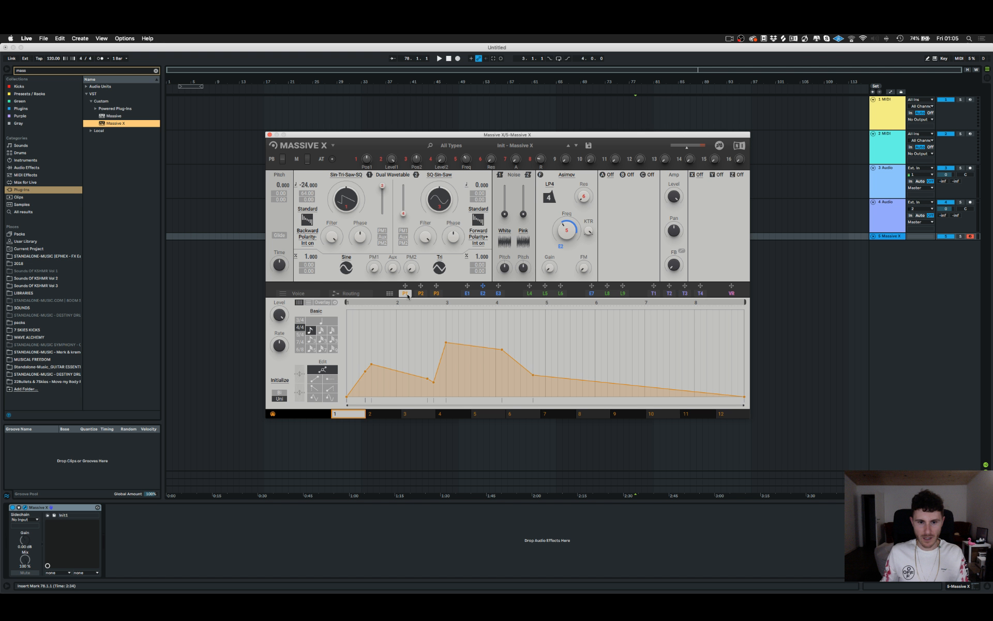
click(421, 293)
click(403, 375)
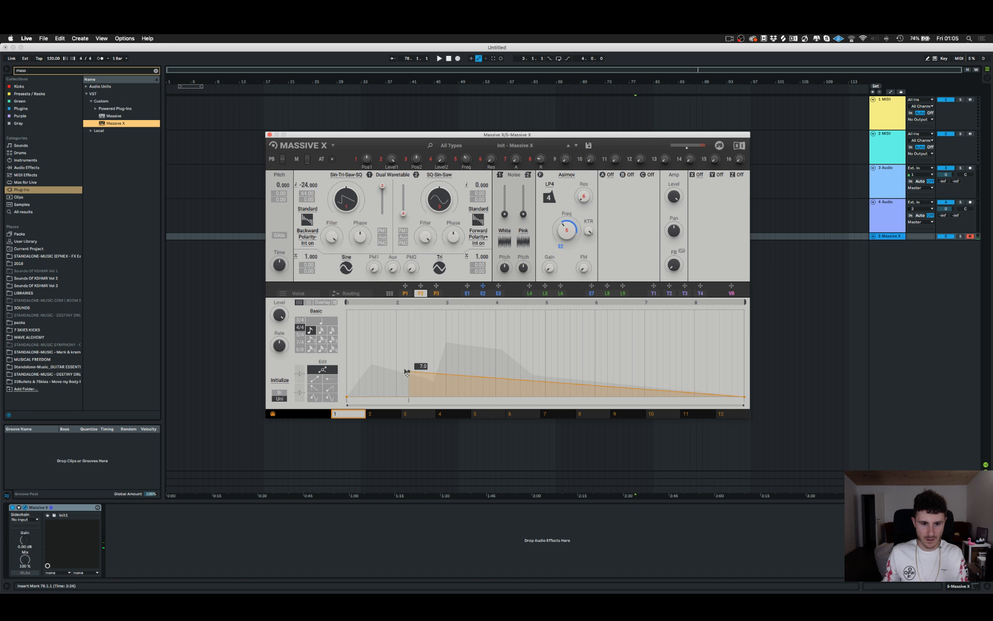
click(353, 374)
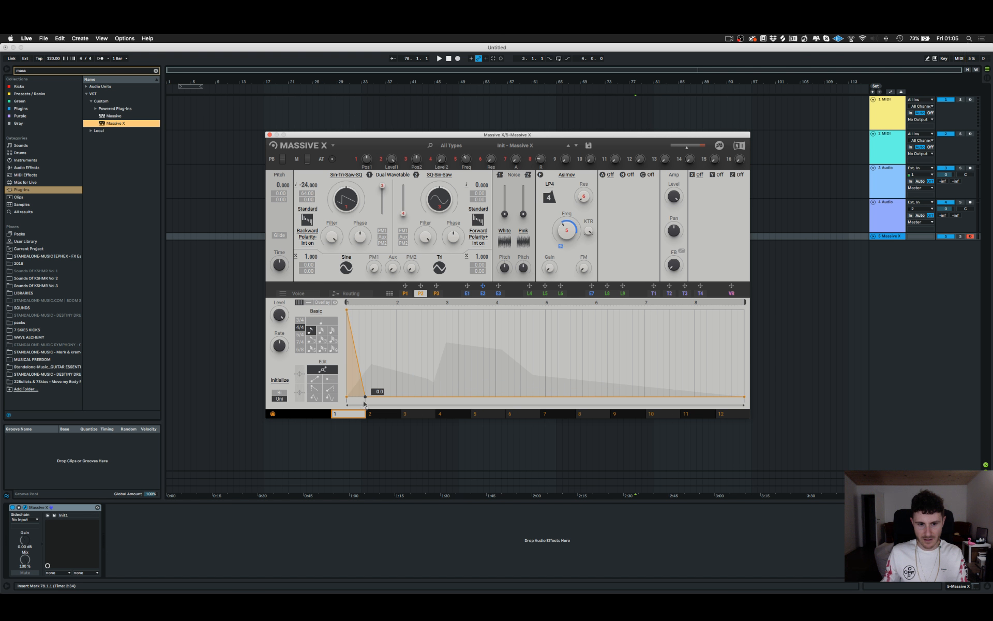
drag(365, 397, 365, 397)
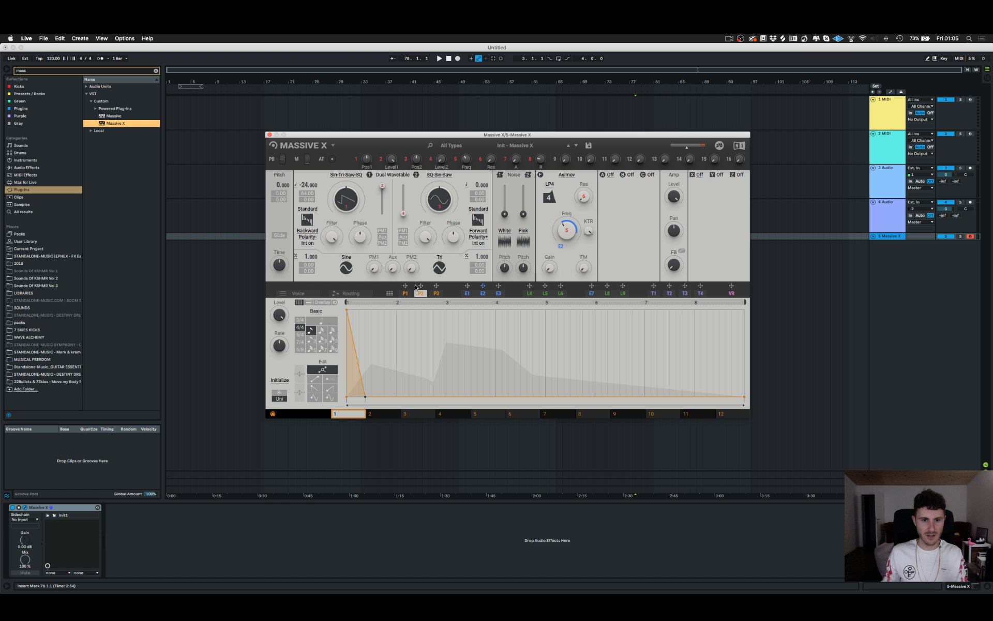
drag(417, 287, 307, 193)
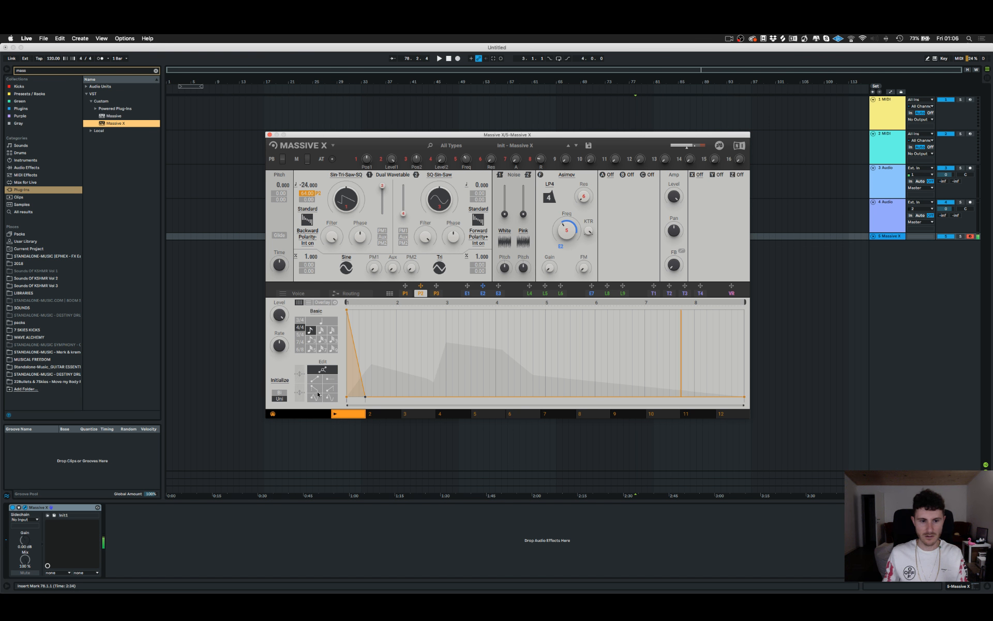
Look through performer P2's patterns 1, 2 and 3 and return to pattern 1.
click(372, 415)
click(359, 416)
click(395, 416)
click(416, 414)
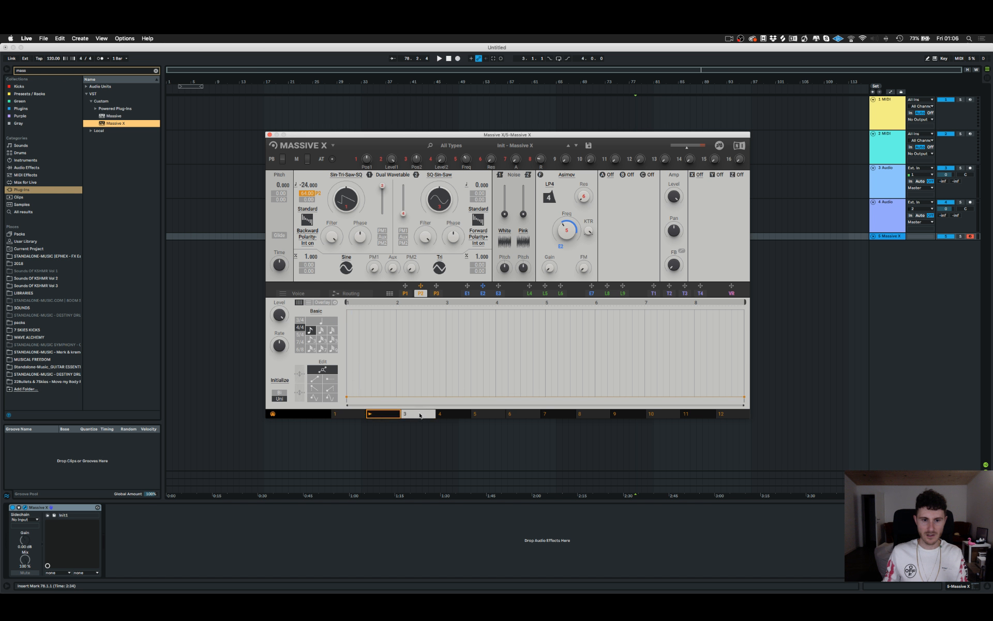
click(369, 413)
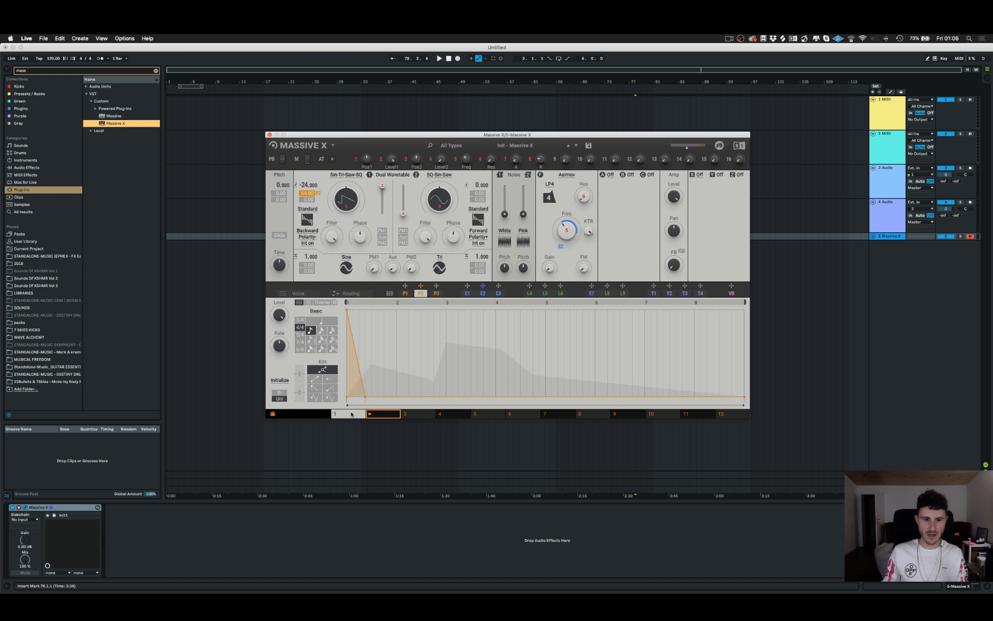
click(351, 413)
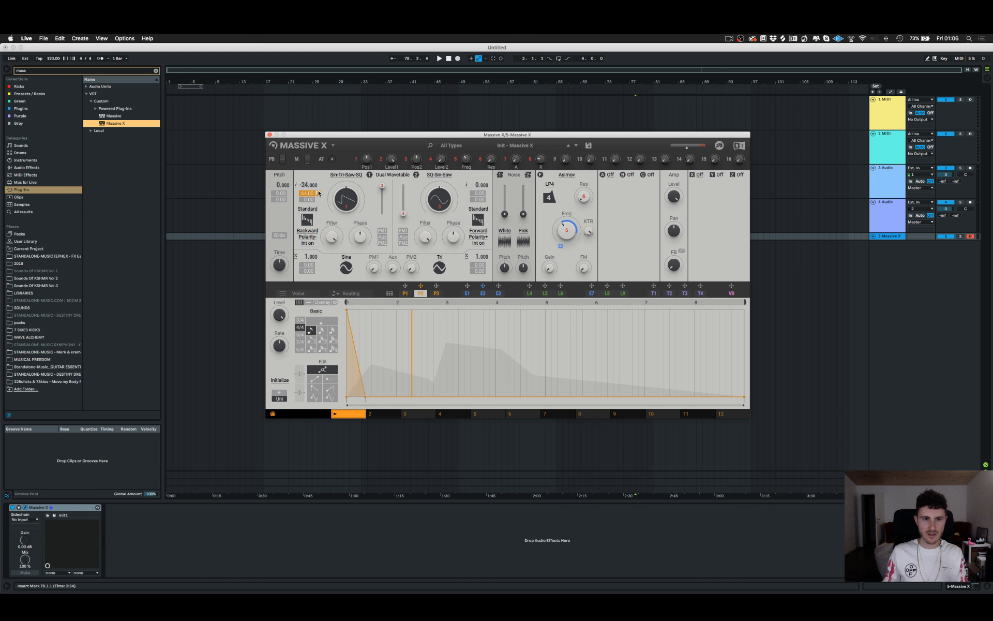
Look over the modulation envelopes, the Switcher and Random LFOs, and tracker T1's curve.
click(468, 293)
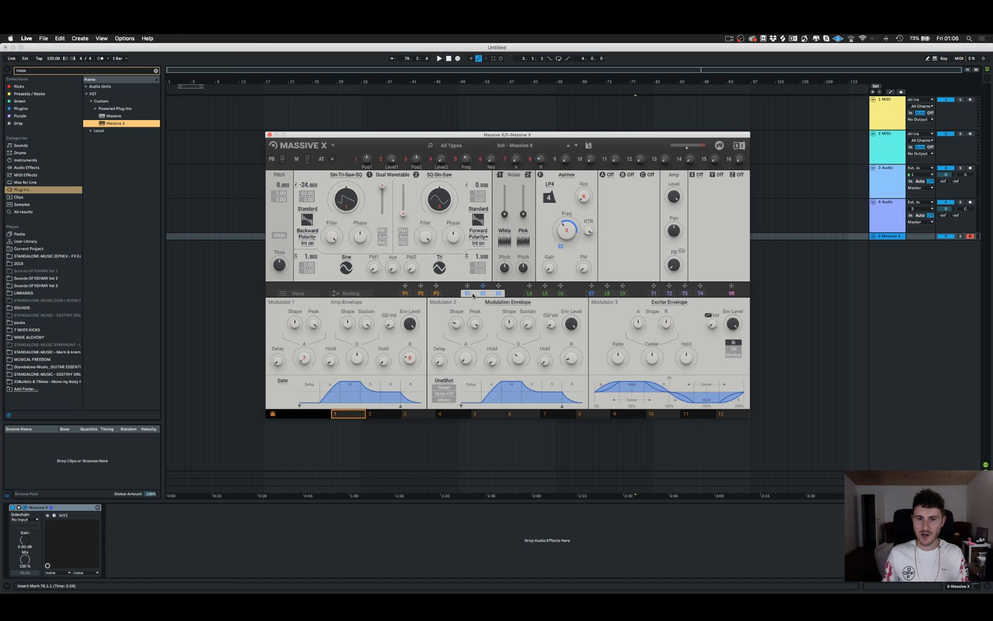
click(531, 294)
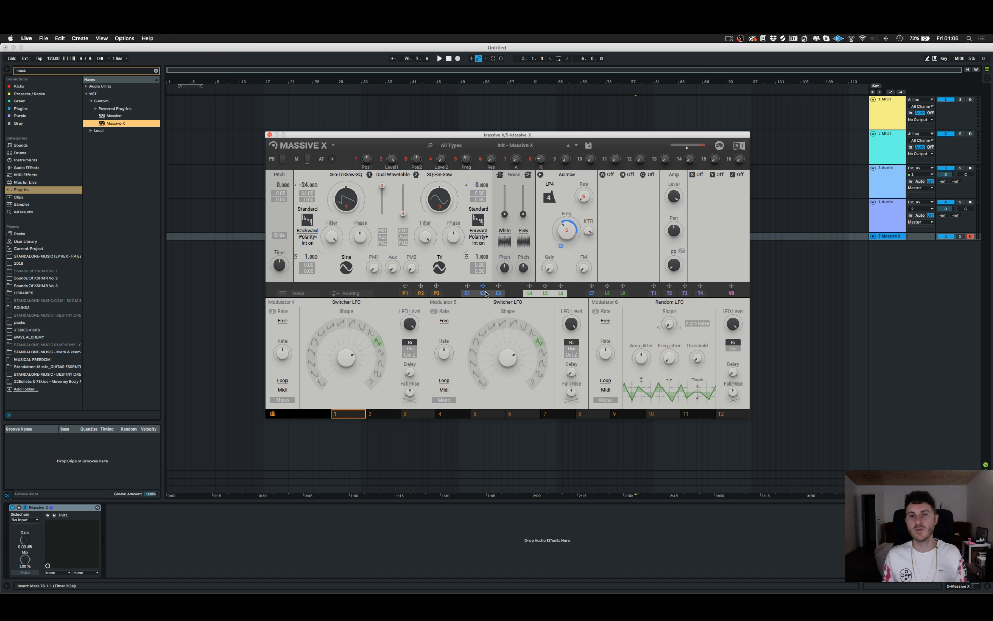
click(654, 293)
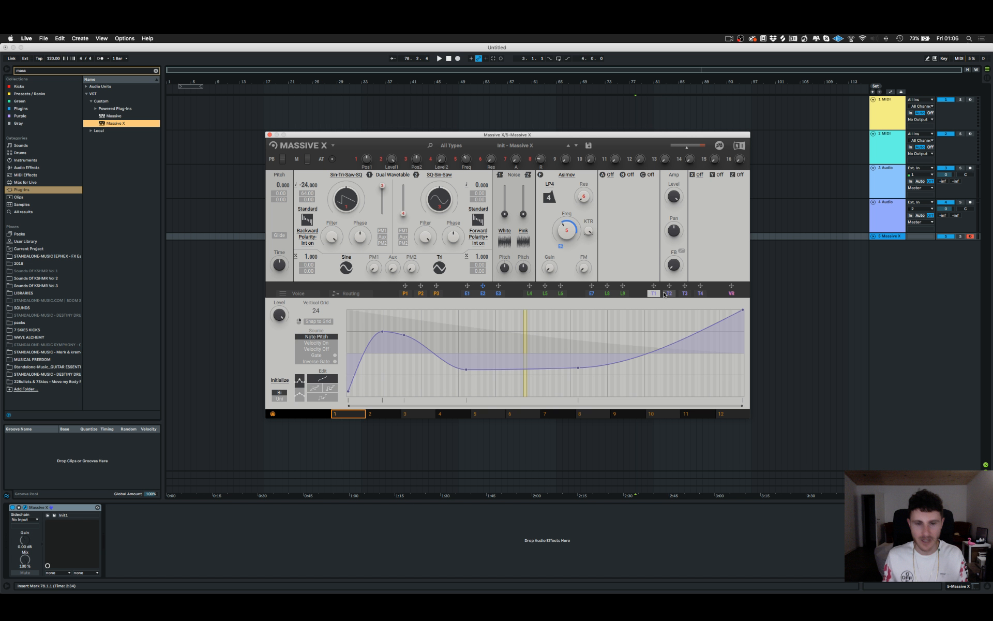
Make tracker T2 unipolar with a curve dropping steeply from maximum to zero near the lowest notes, and assign it to the first oscillator's pitch.
click(666, 293)
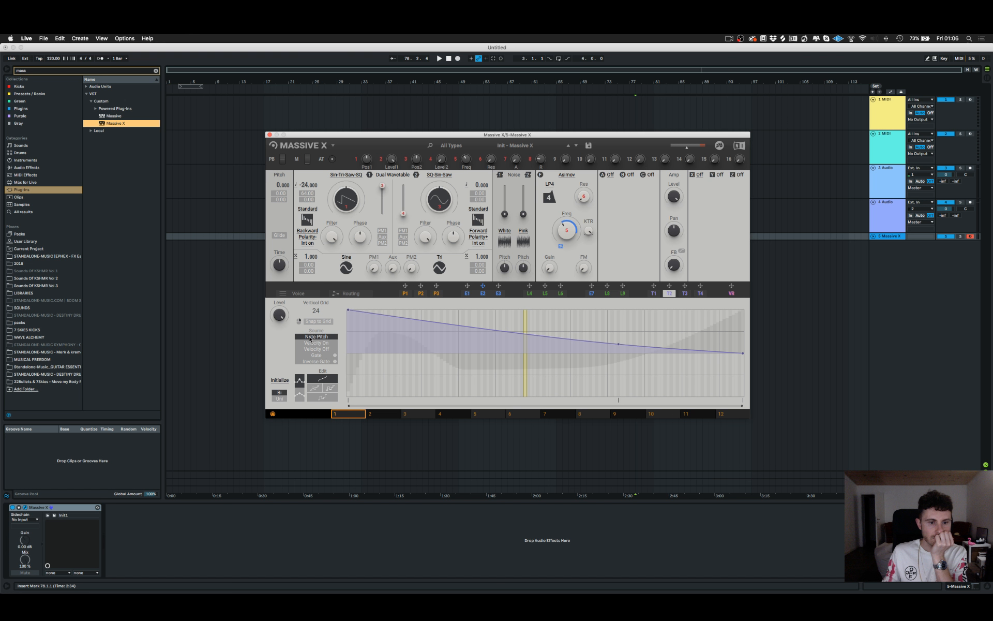
click(279, 398)
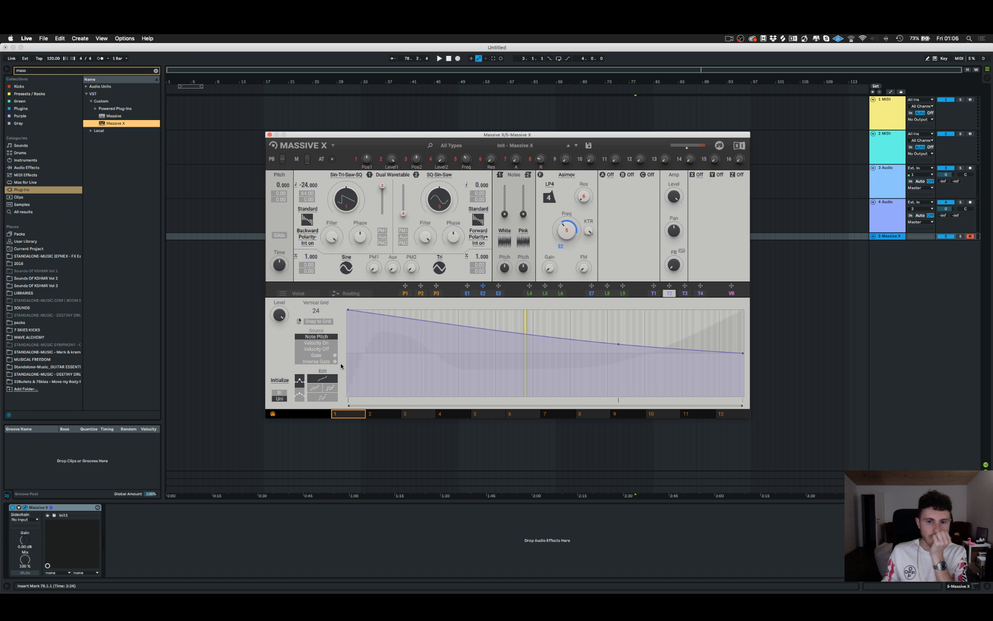
double_click(373, 321)
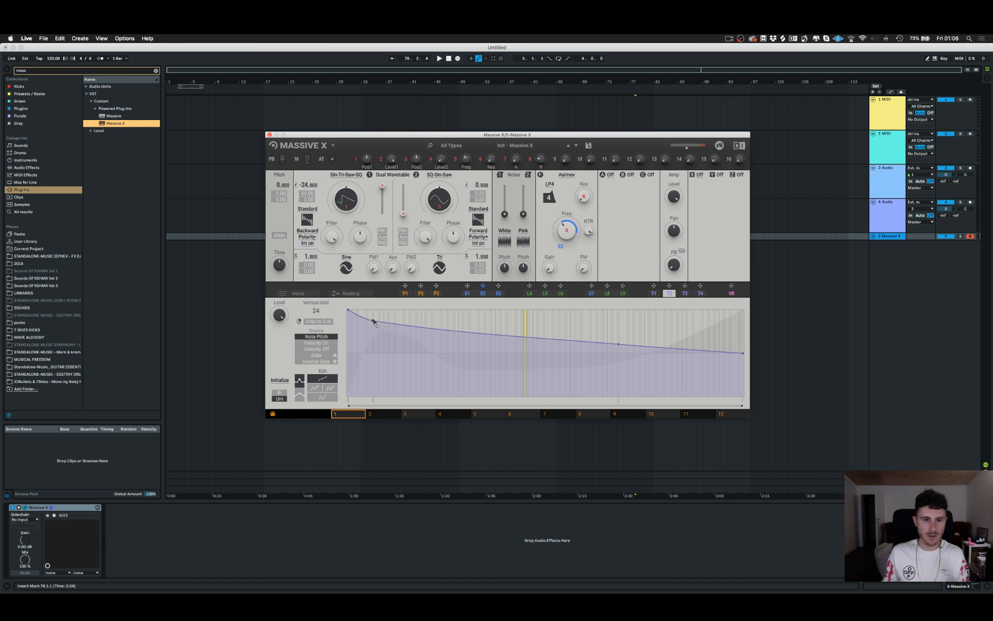
drag(374, 321, 364, 397)
drag(618, 344, 646, 398)
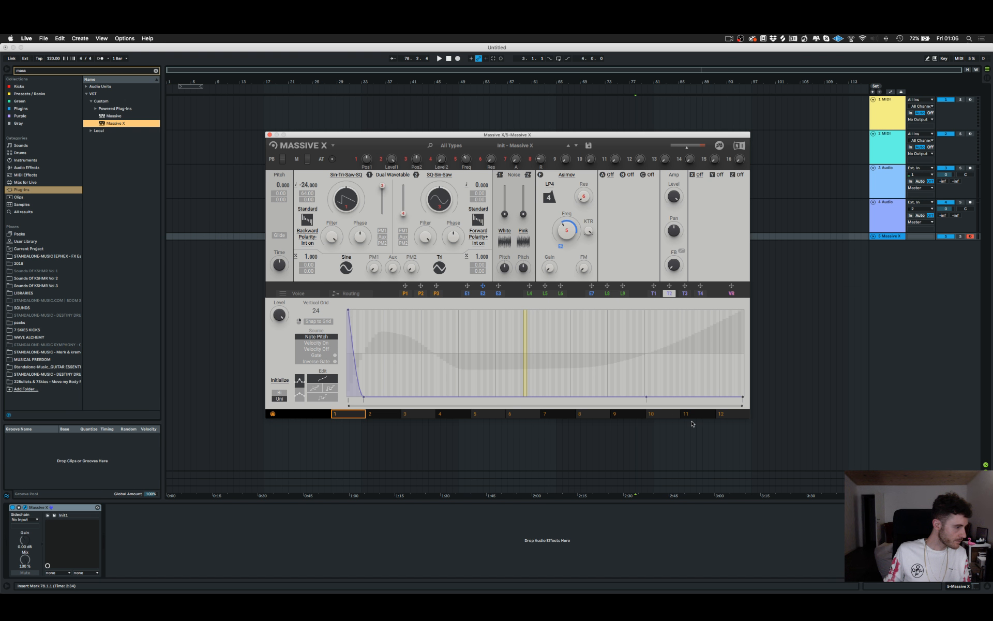
drag(669, 285, 311, 194)
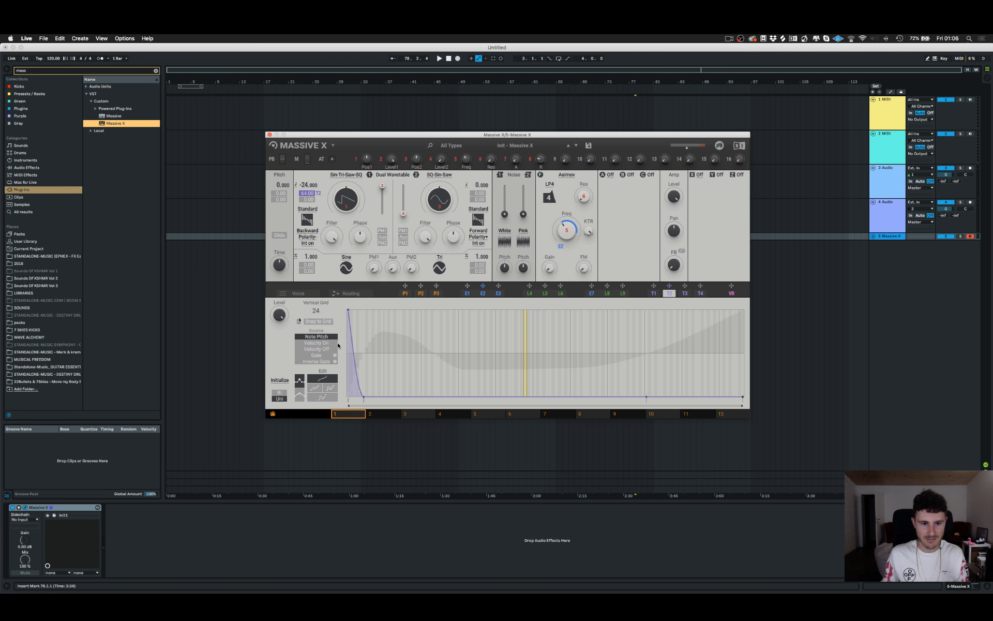
Try Velocity On, Velocity Off and Gate as tracker T2's source and return it to Note Pitch.
click(323, 342)
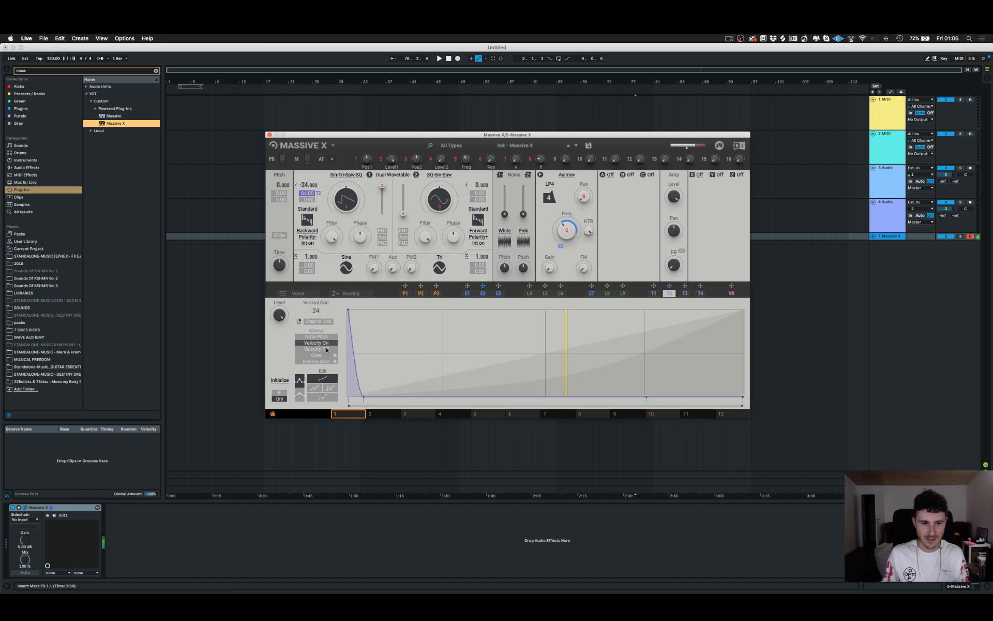
click(327, 349)
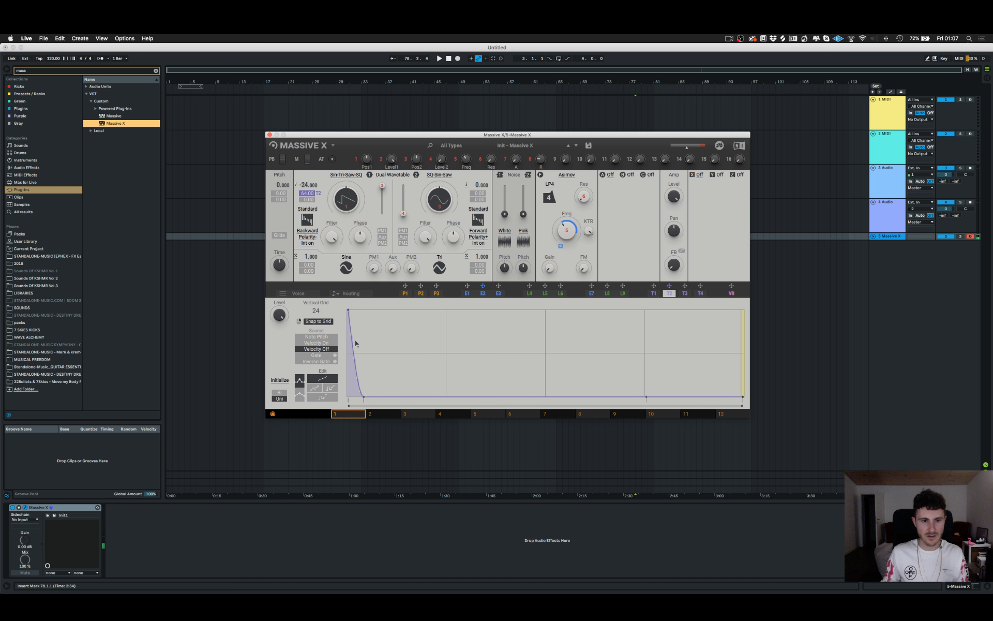
click(324, 343)
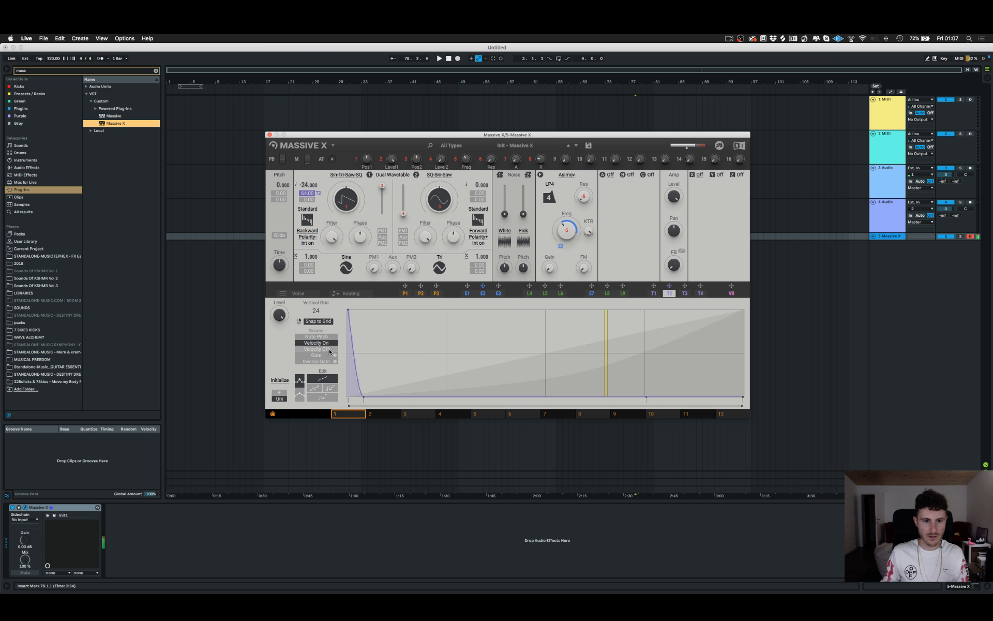
click(322, 336)
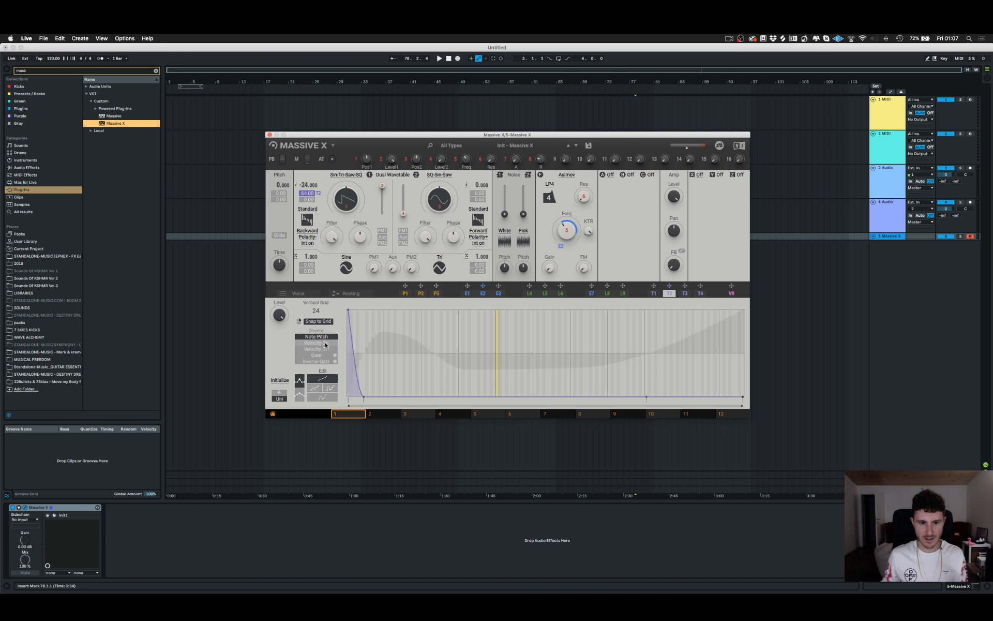
click(325, 344)
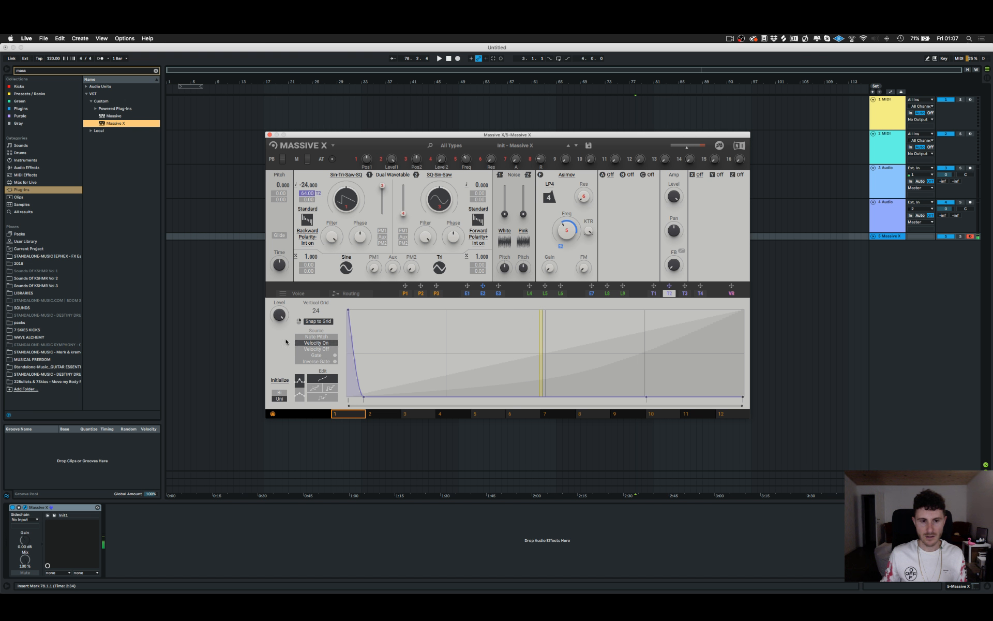
click(325, 355)
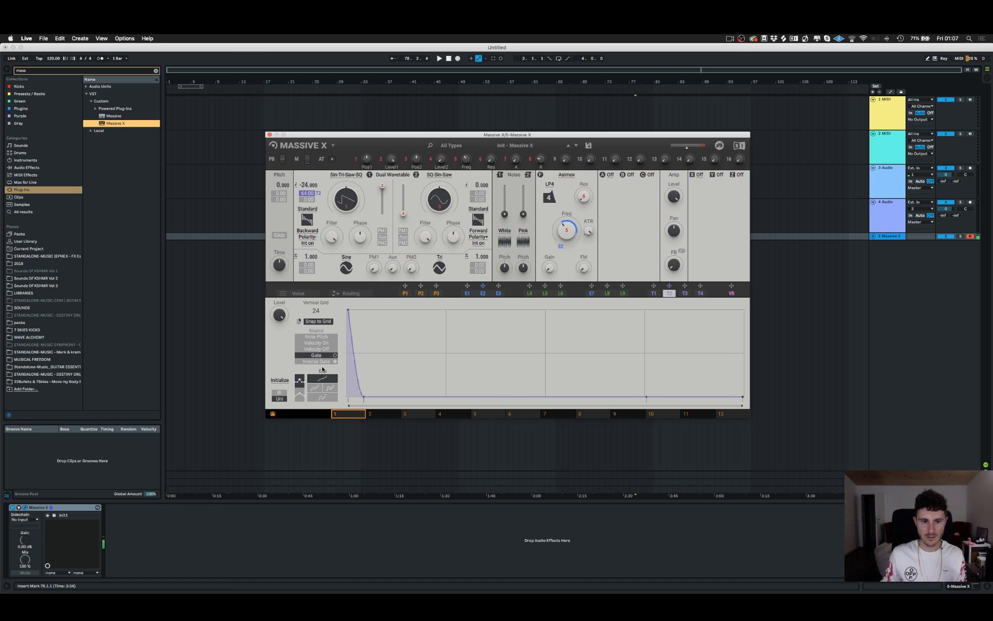
click(316, 337)
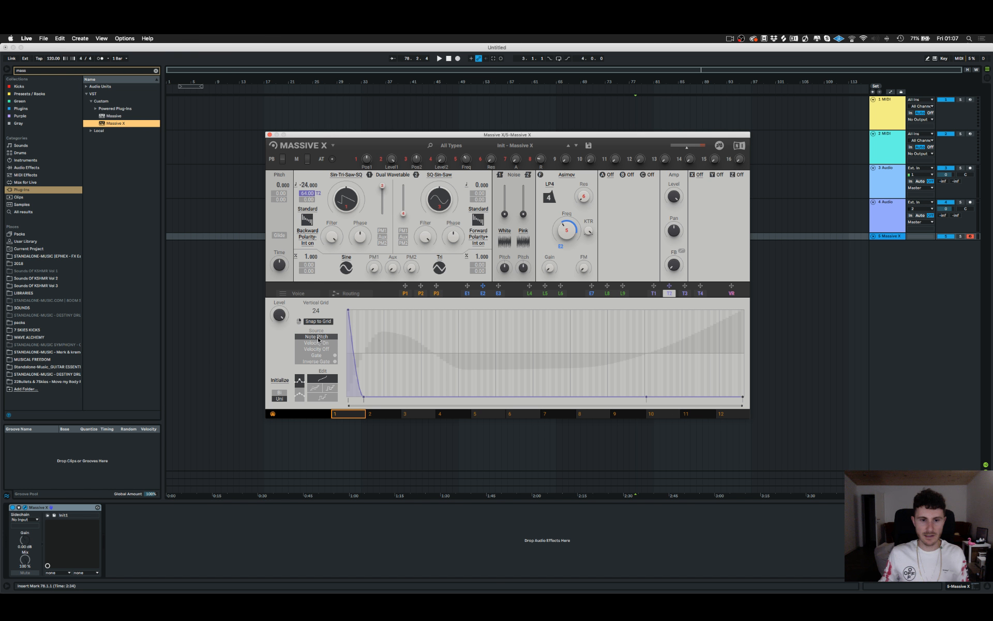
Compare tracker T1's curve with T2's and set tracker T2's source to Velocity On.
click(657, 294)
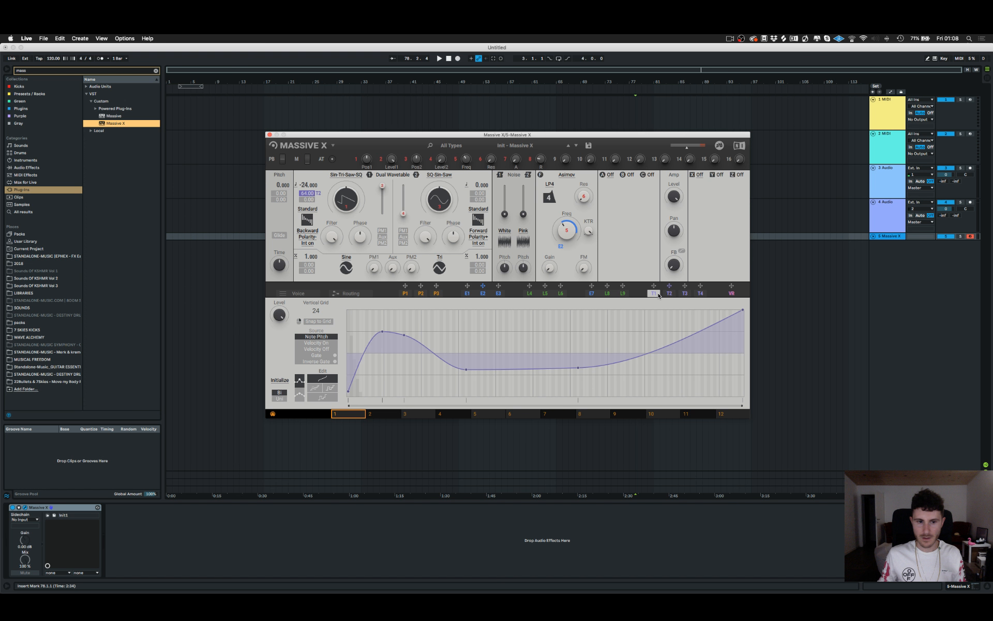
click(669, 293)
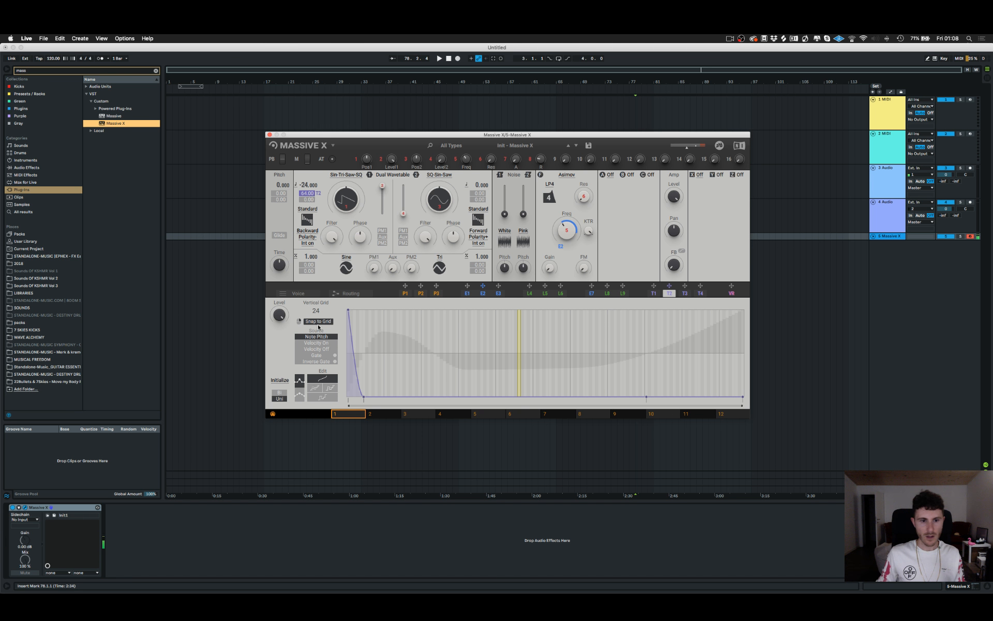
click(321, 348)
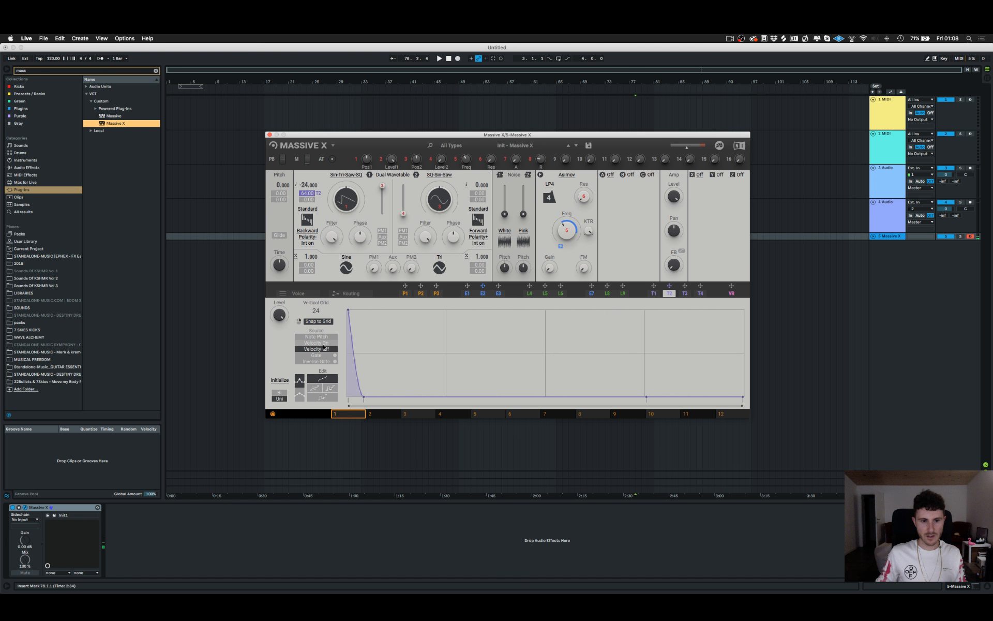
click(319, 342)
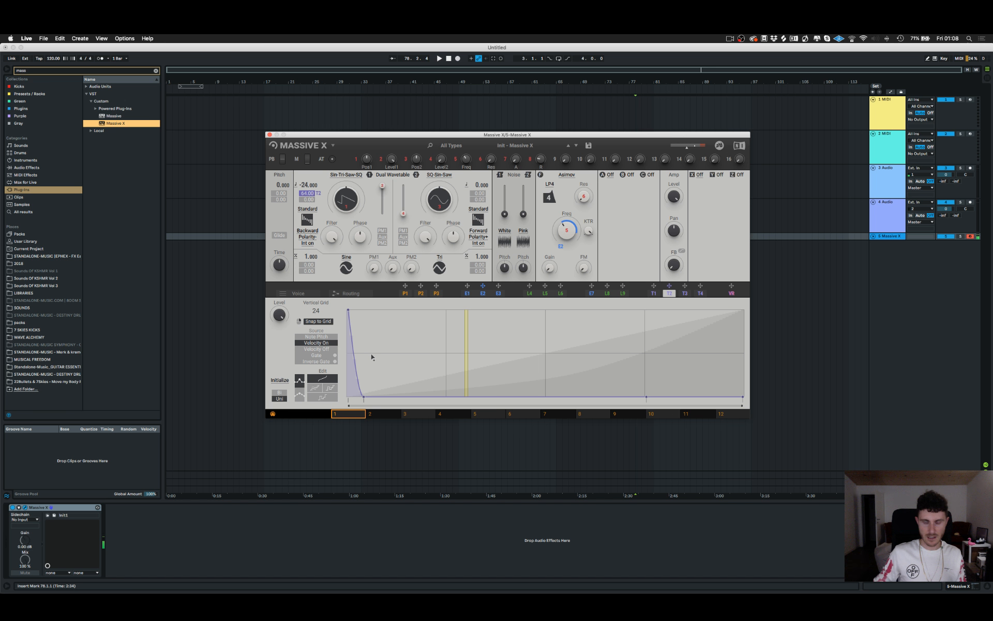
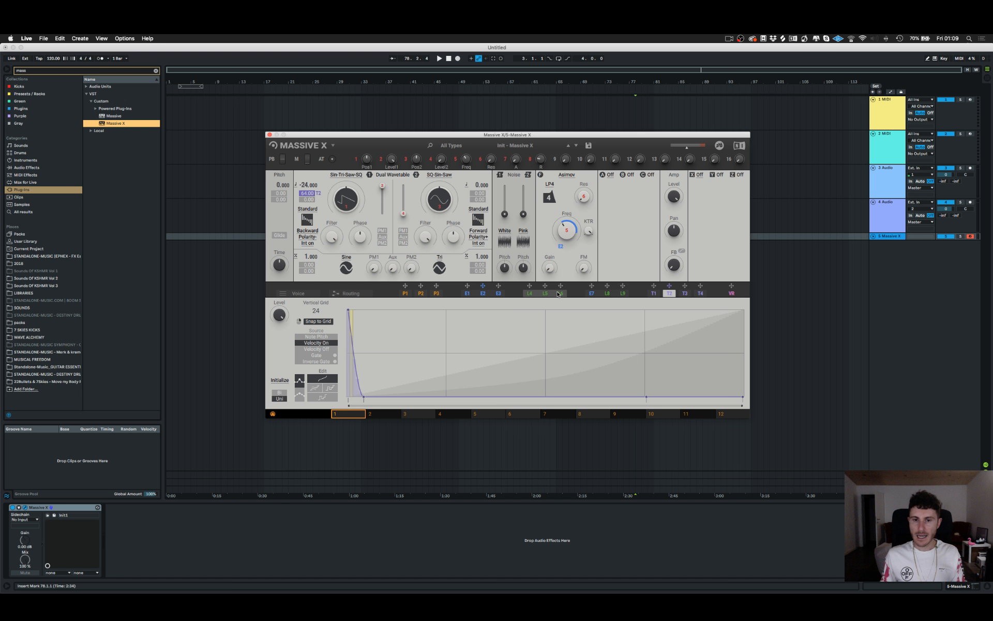
Assign Modulator 3's Exciter Envelope to the first oscillator's pitch at 64.00 and switch the envelope to Window mode.
click(502, 293)
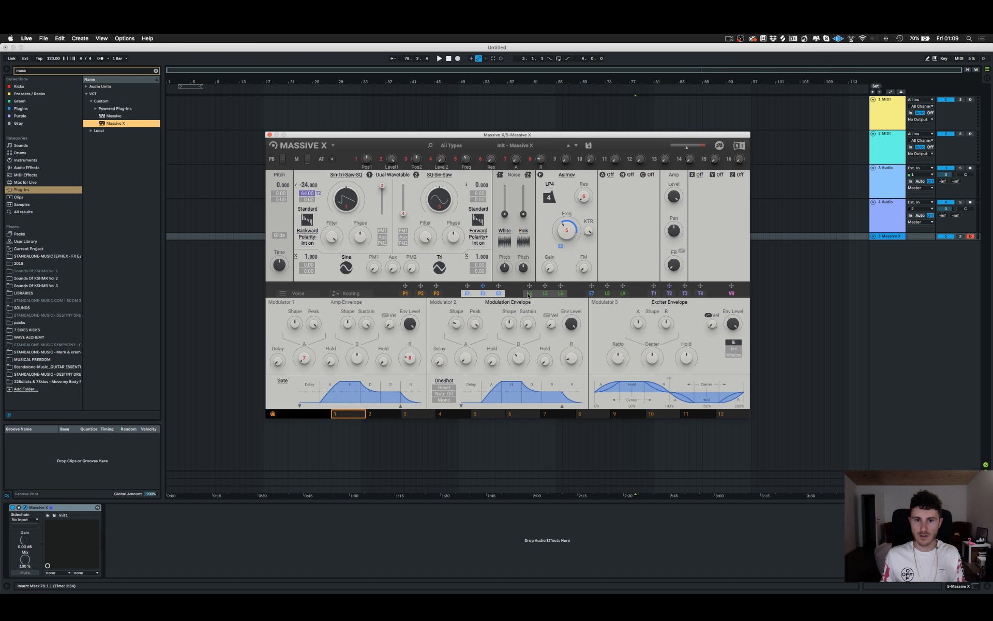
drag(498, 286, 319, 195)
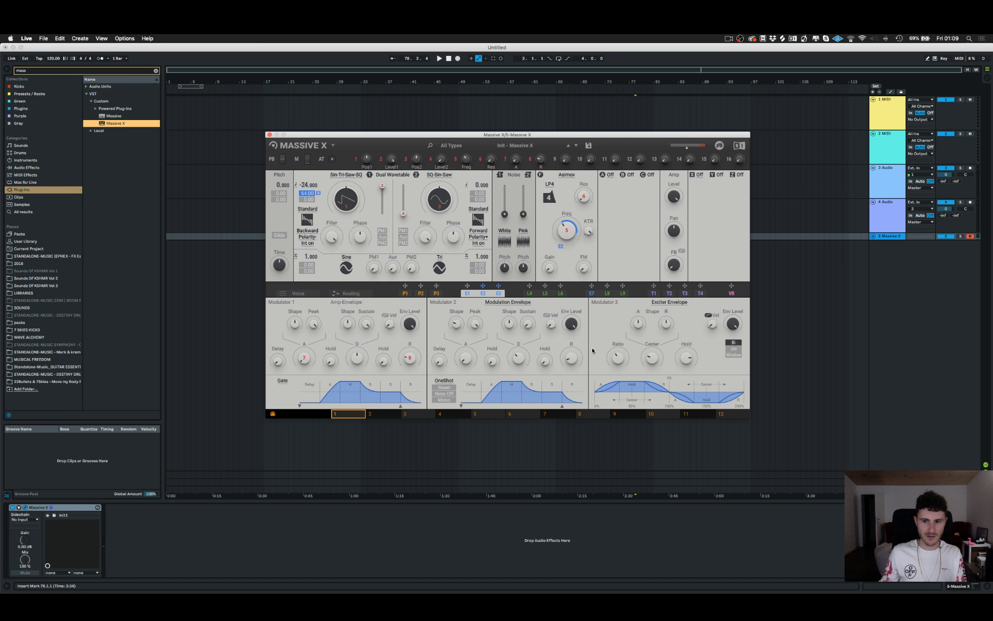
click(734, 355)
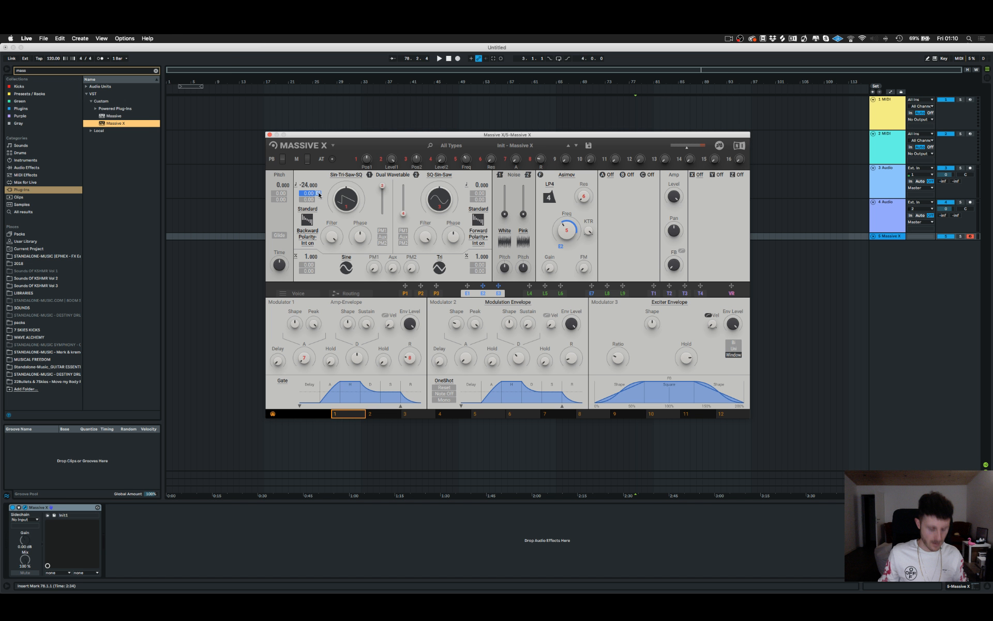
drag(316, 194, 317, 188)
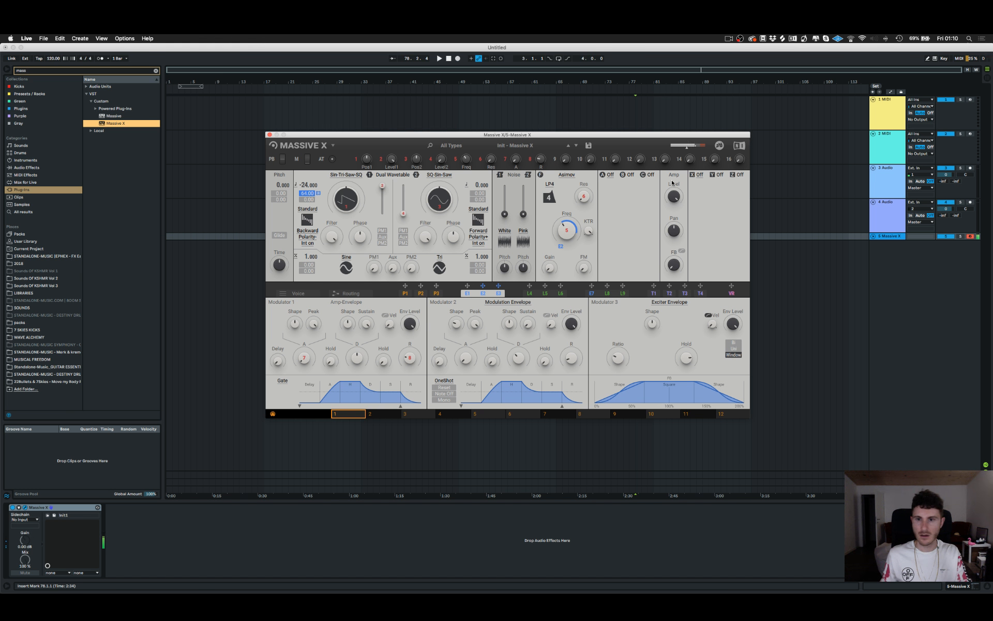
Load the Bit effect into insert slot A.
click(611, 176)
click(626, 198)
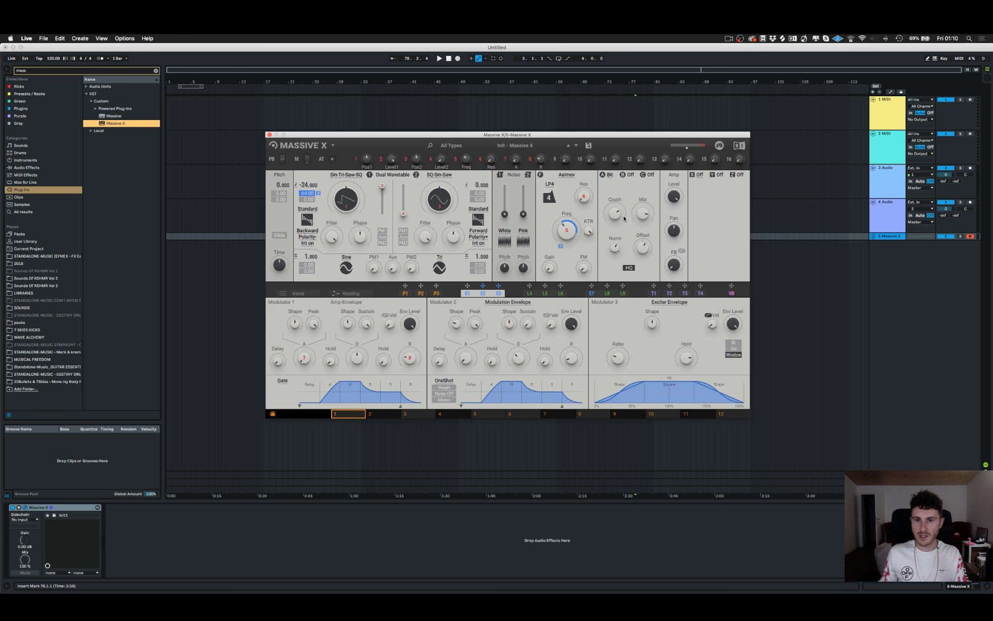
Adjust the Bit Crusher's Crush amount in insert slot A and turn its HQ mode off.
drag(622, 215, 621, 244)
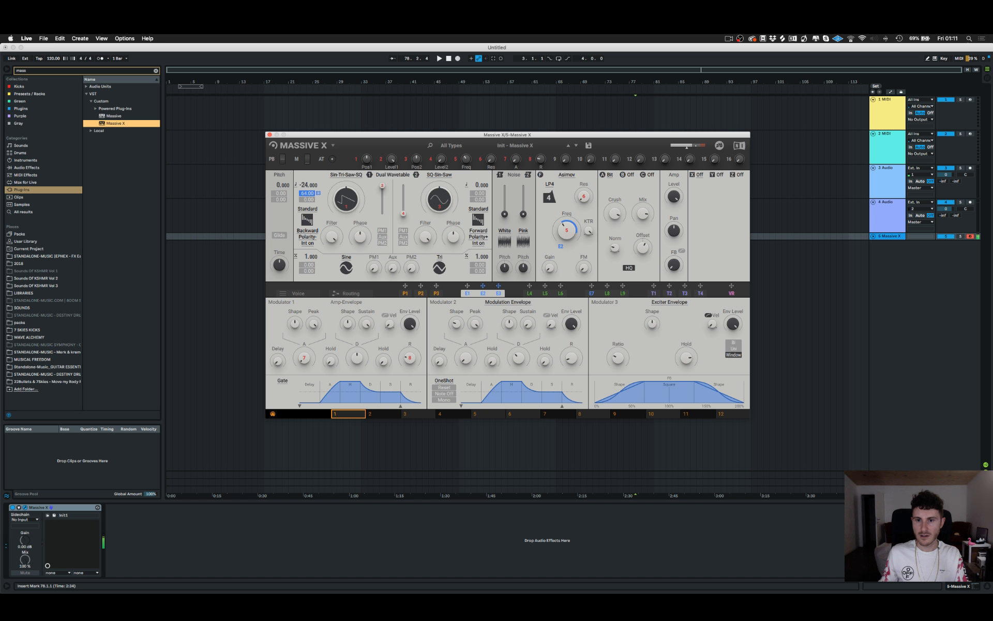
click(630, 268)
drag(614, 213, 615, 246)
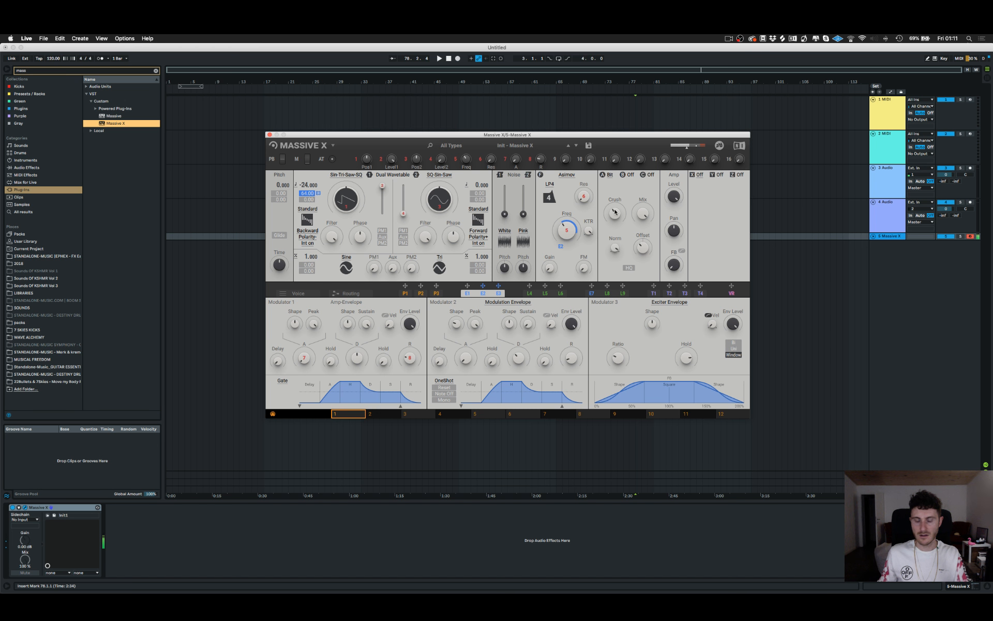
Try the Sample+Hold effect in insert slot A with HQ on and a changed pitch, and return the slot to Bit Crusher.
click(609, 176)
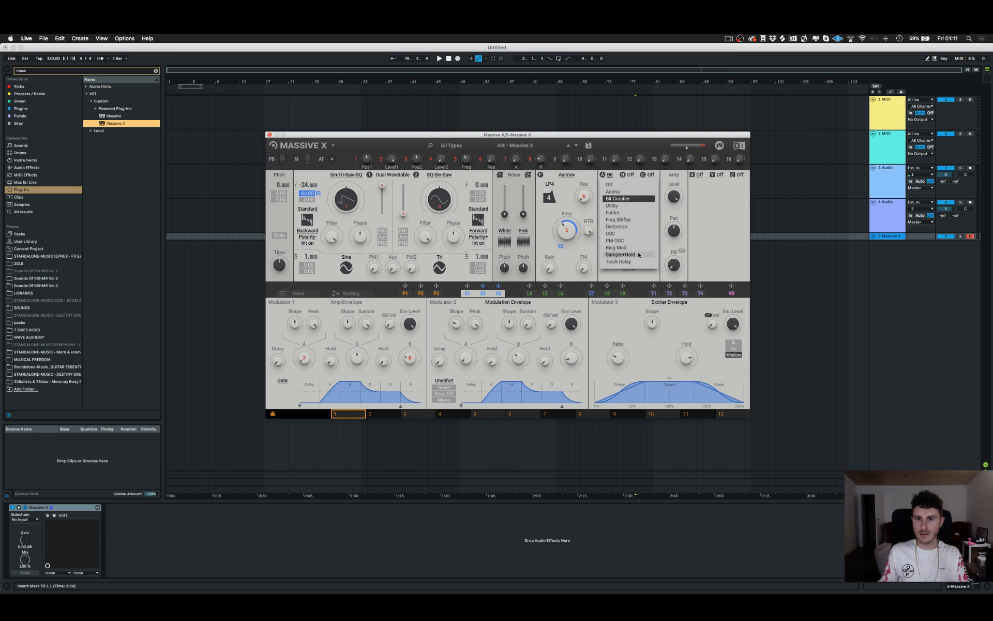
click(626, 254)
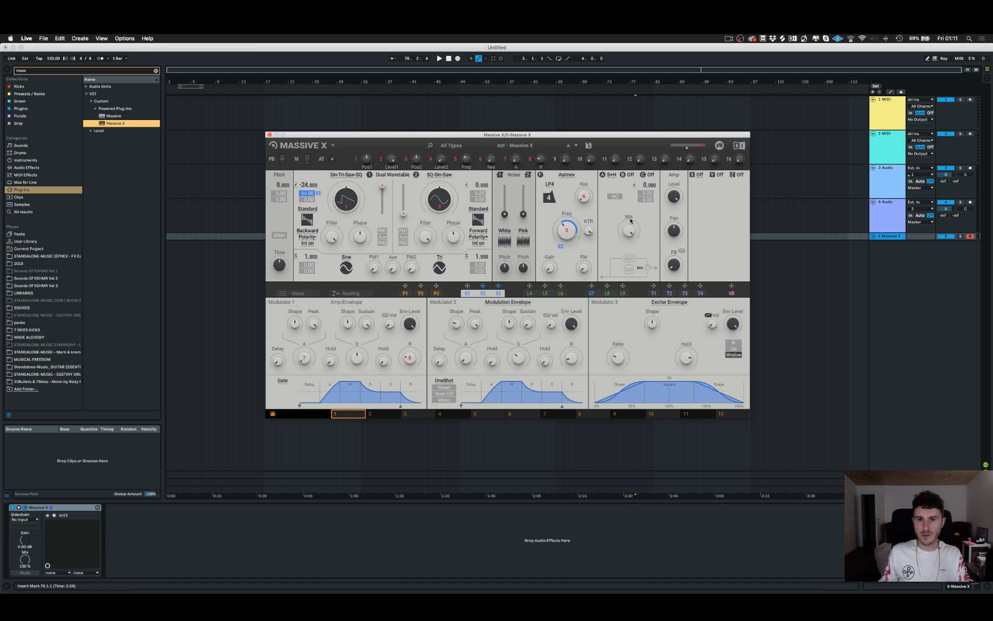
click(615, 196)
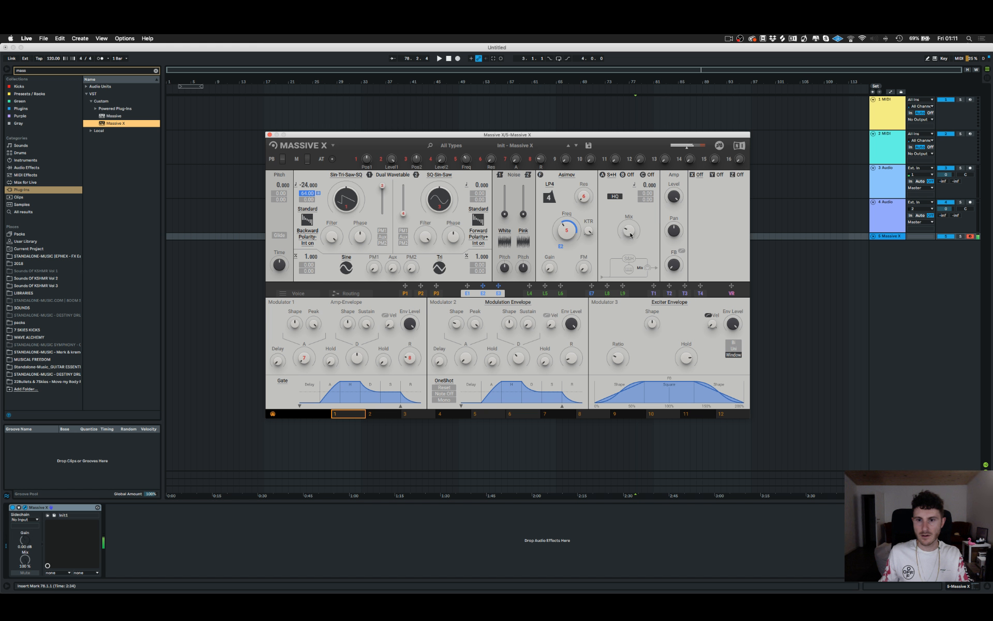
drag(643, 185, 647, 162)
click(617, 176)
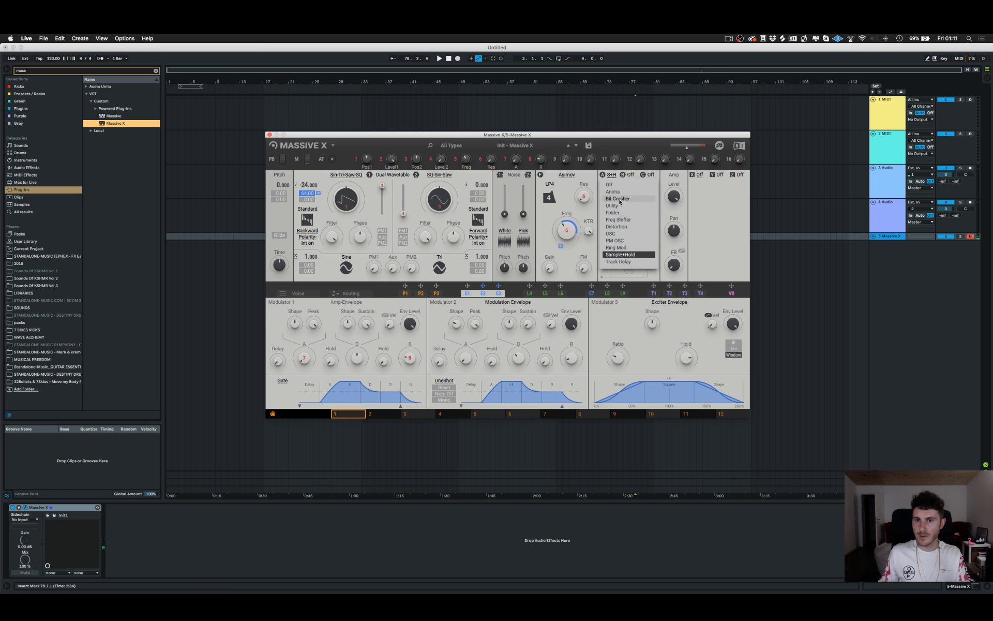
click(618, 199)
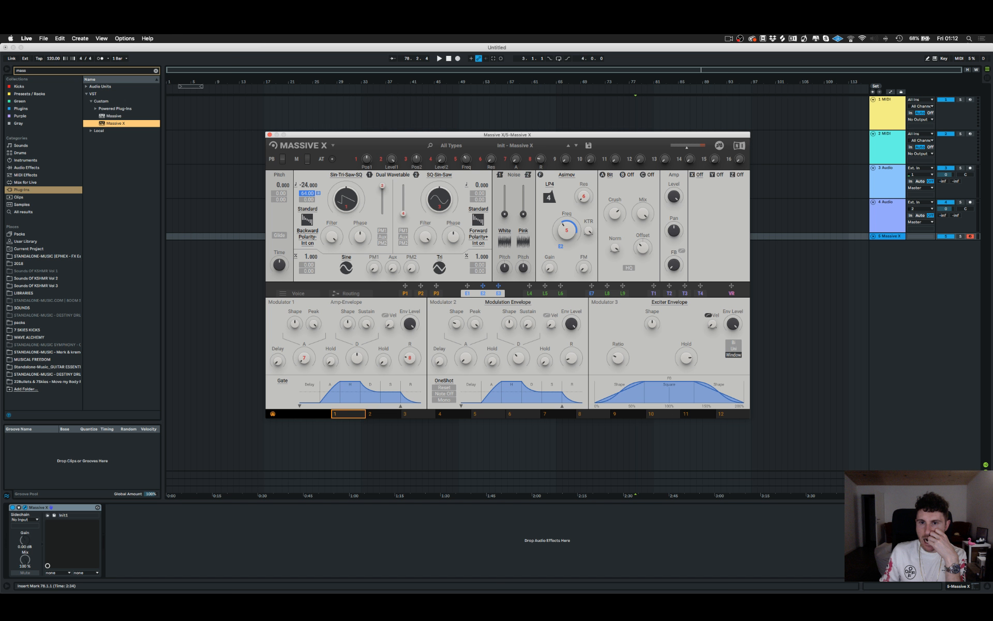
Switch insert slot A off and reload Bit Crusher into it.
click(606, 175)
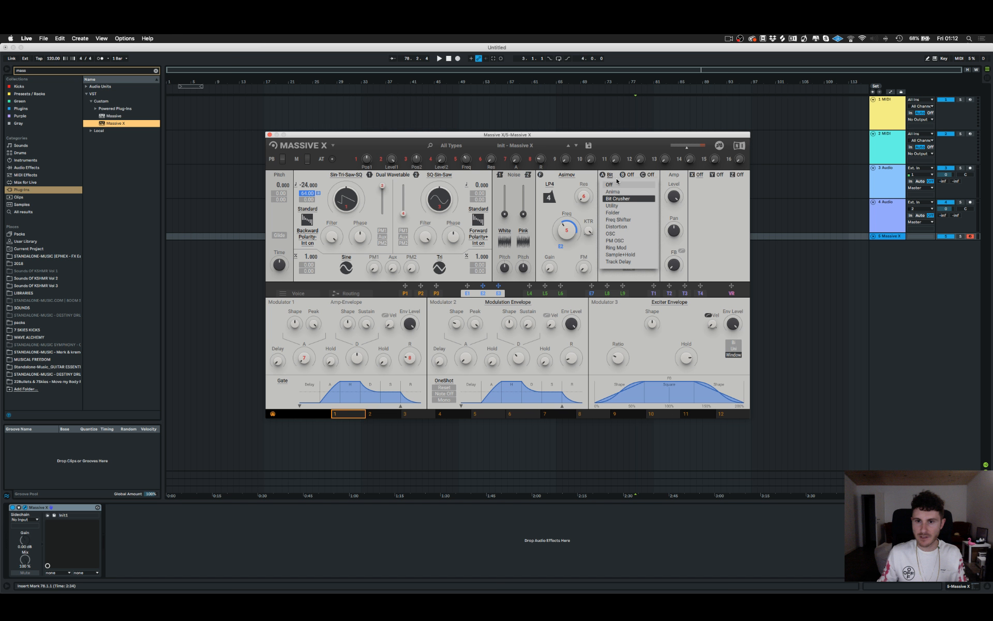
click(645, 279)
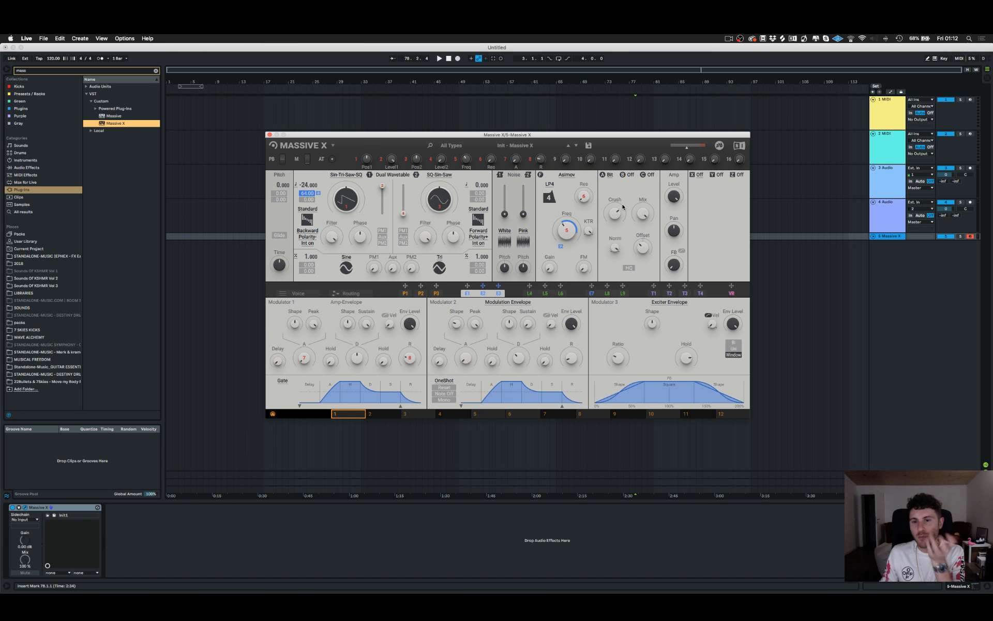
click(612, 176)
click(613, 184)
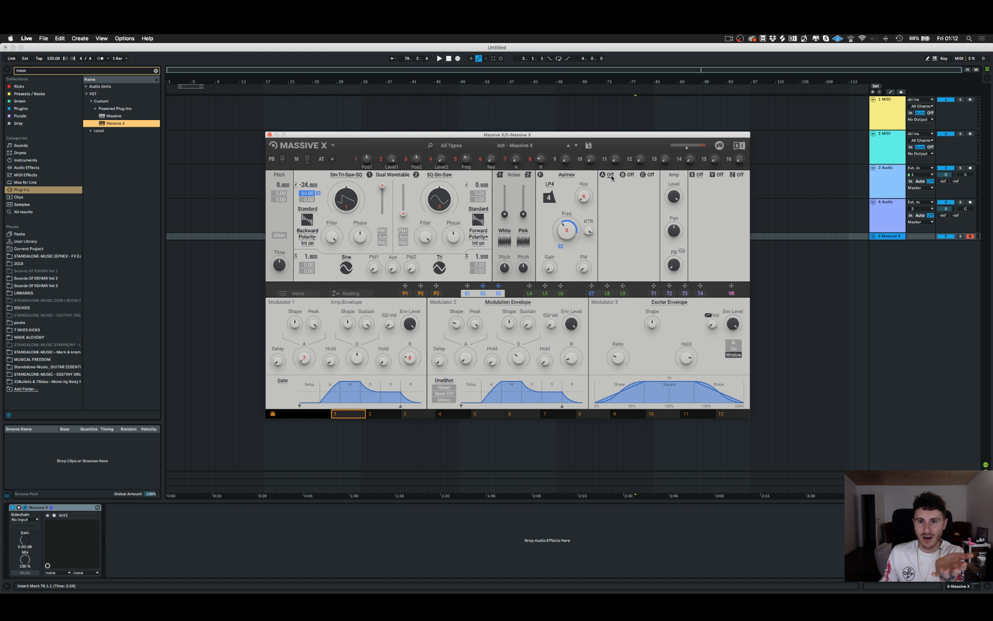
click(610, 175)
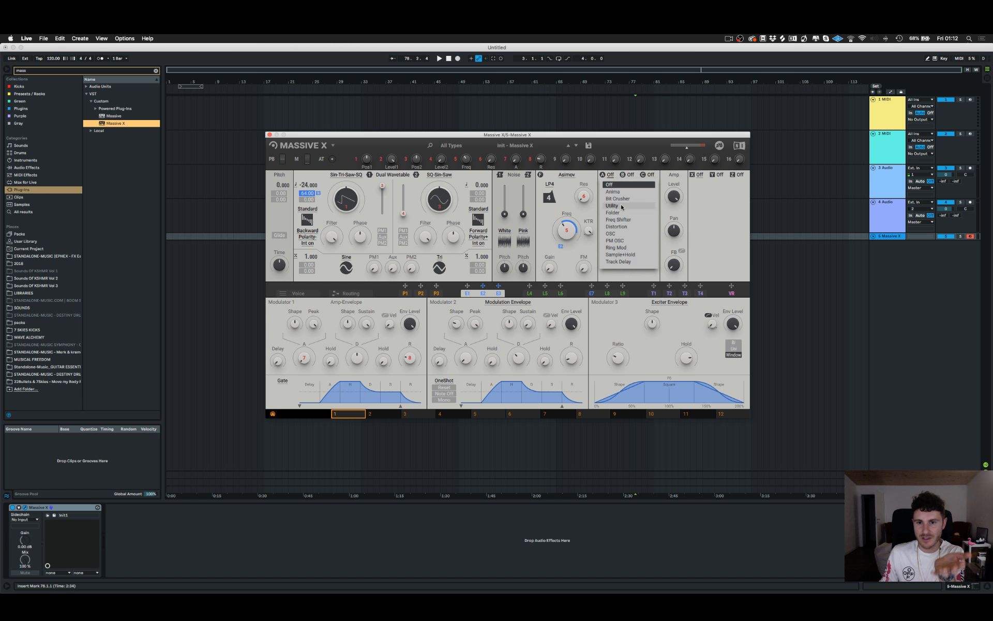
click(621, 199)
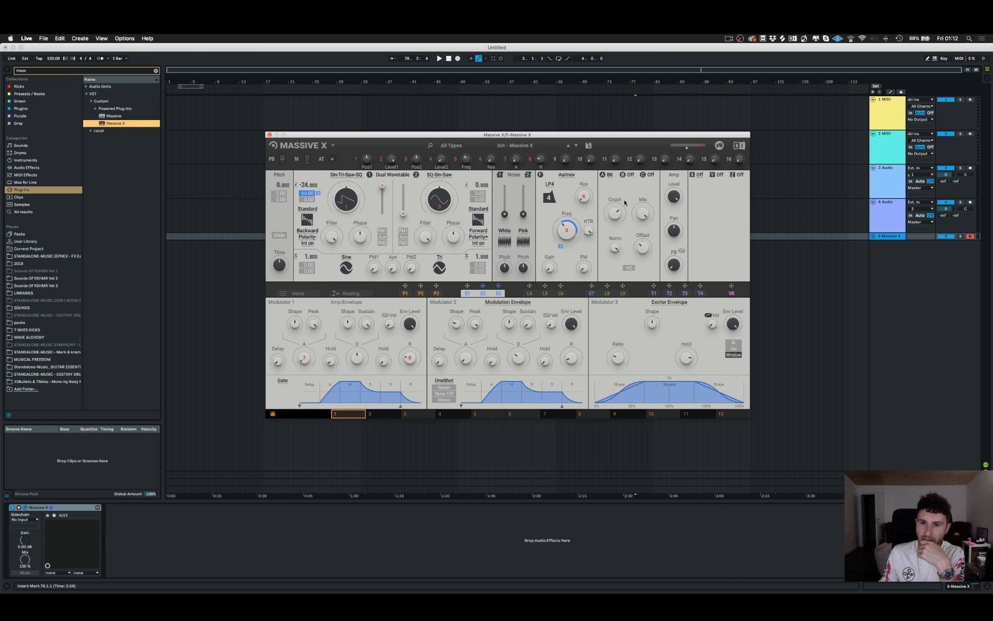
Load the original Massive on a new track, view its envelope, and return to the Massive X track.
click(117, 117)
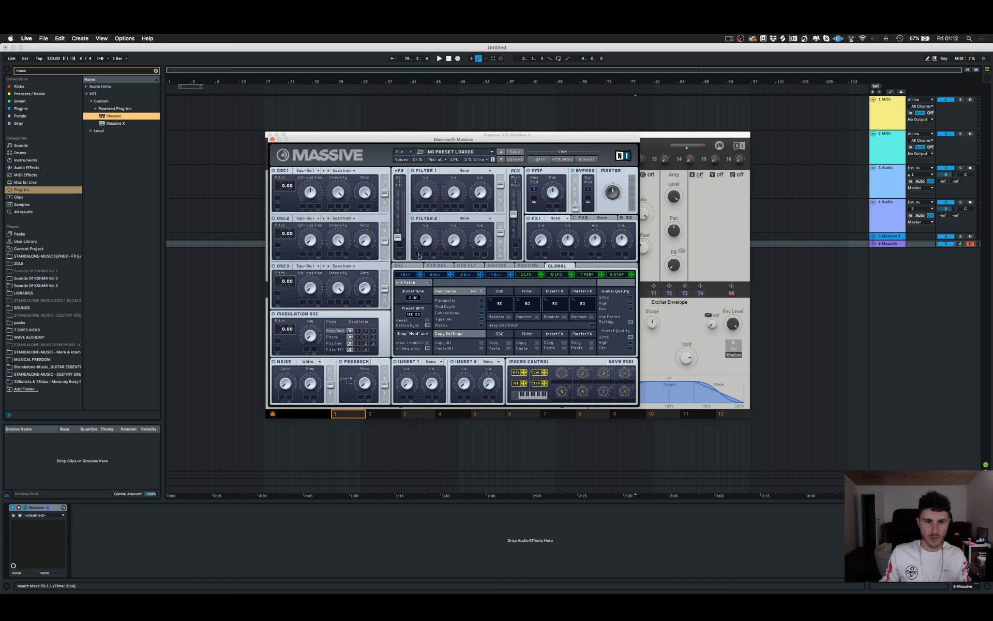
drag(454, 141, 520, 186)
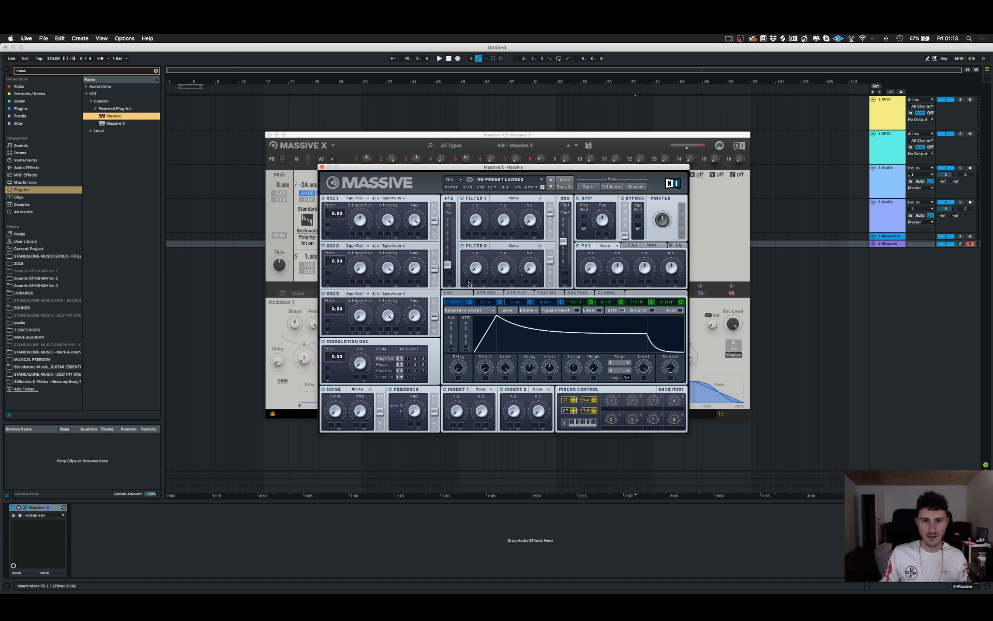
click(307, 192)
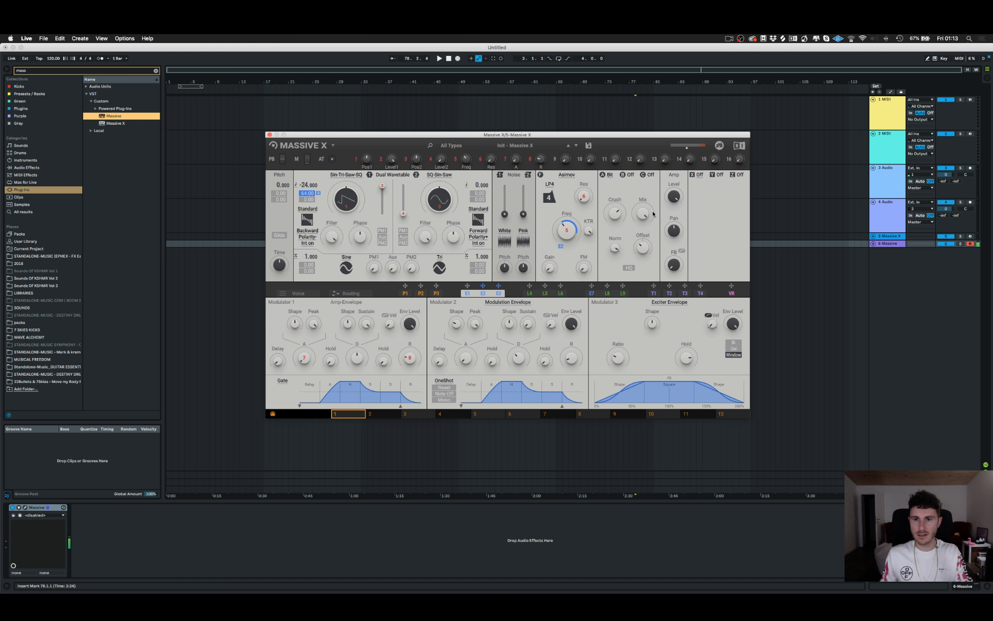
click(956, 237)
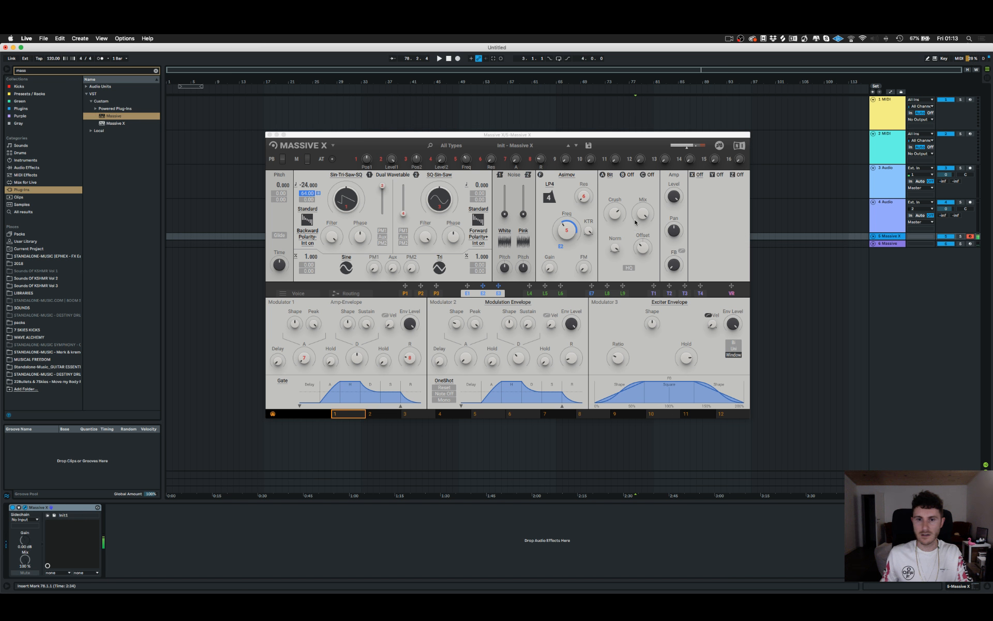
Try the Anima and Folder effects in insert slot A.
click(612, 175)
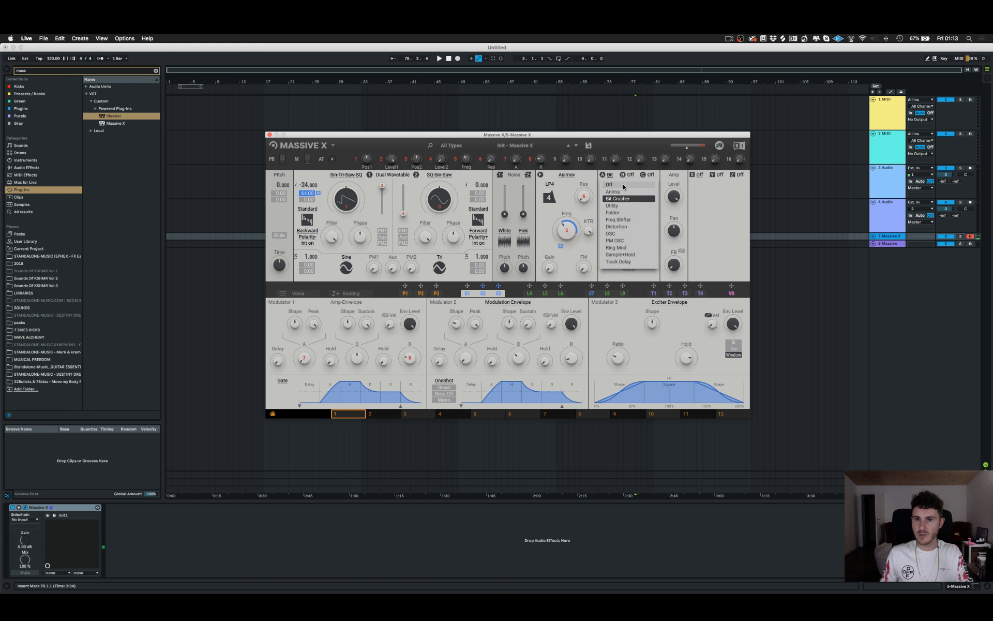
click(624, 192)
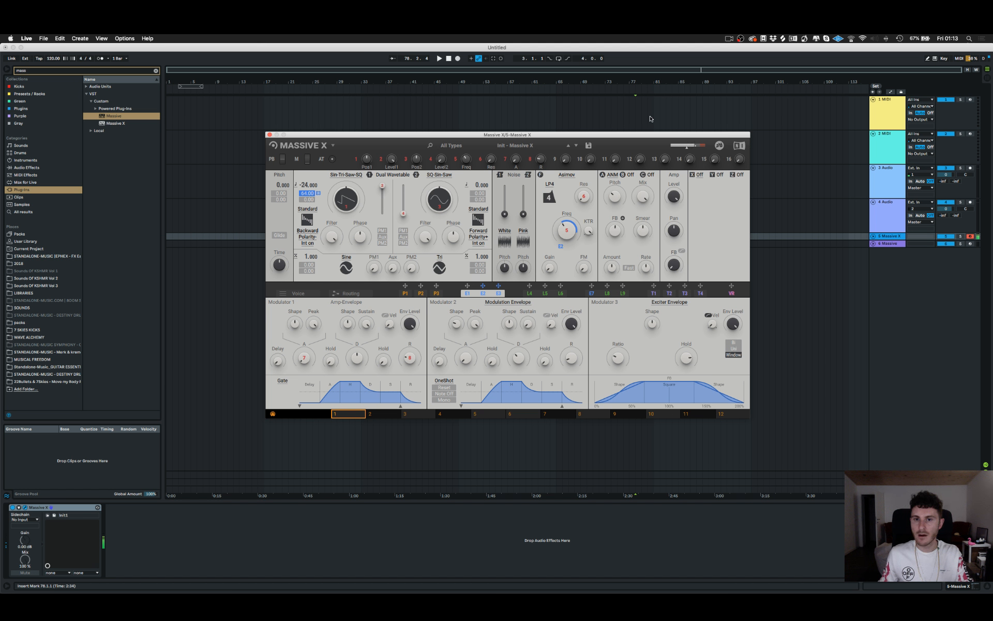
click(613, 175)
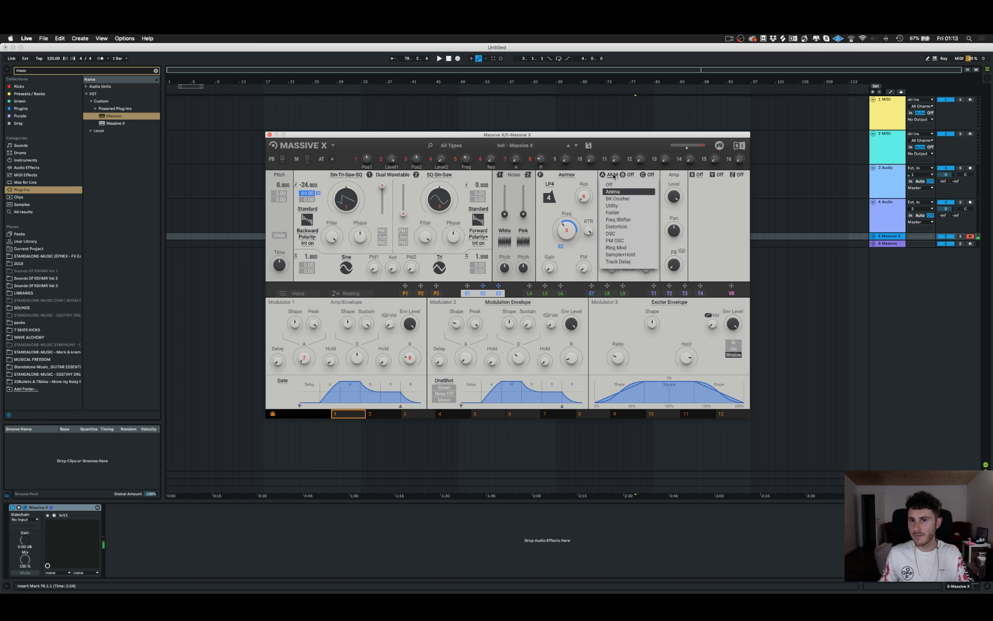
click(614, 213)
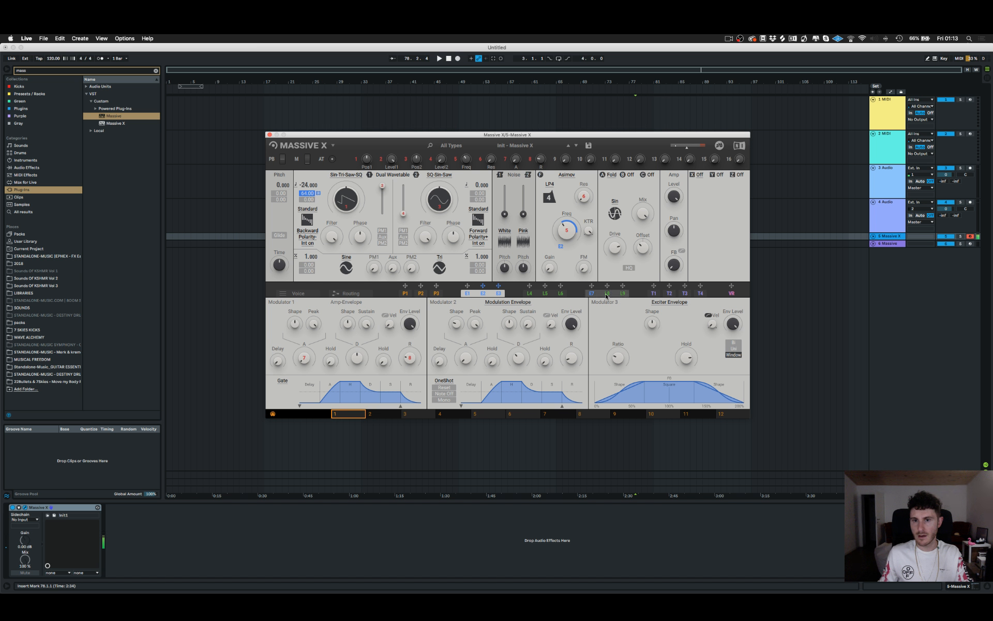
Switch insert slot A off and load Nonlinear Lab into effect slot X.
click(613, 175)
click(635, 216)
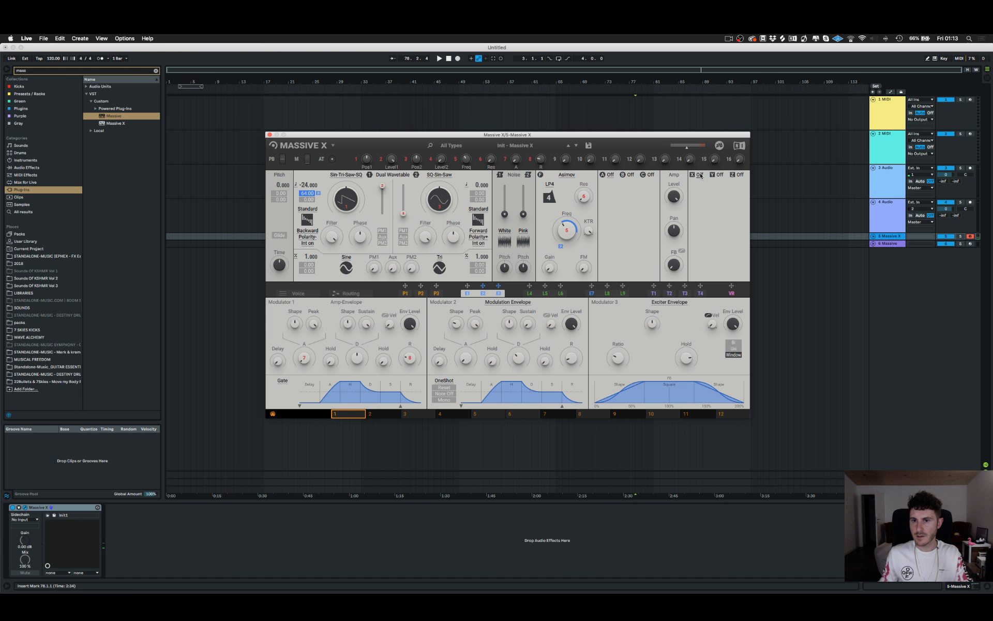
click(700, 175)
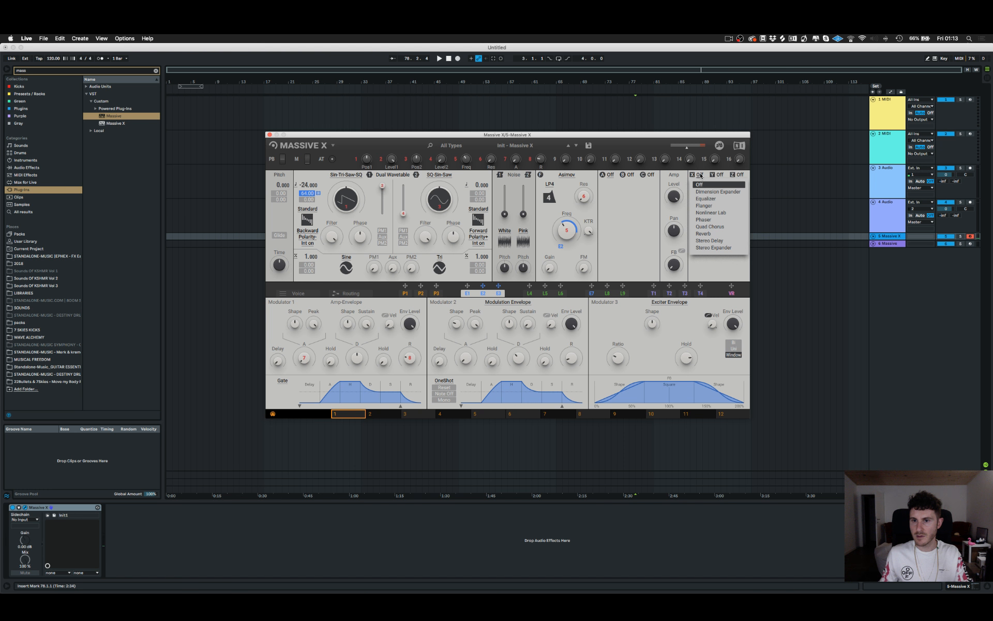
click(726, 215)
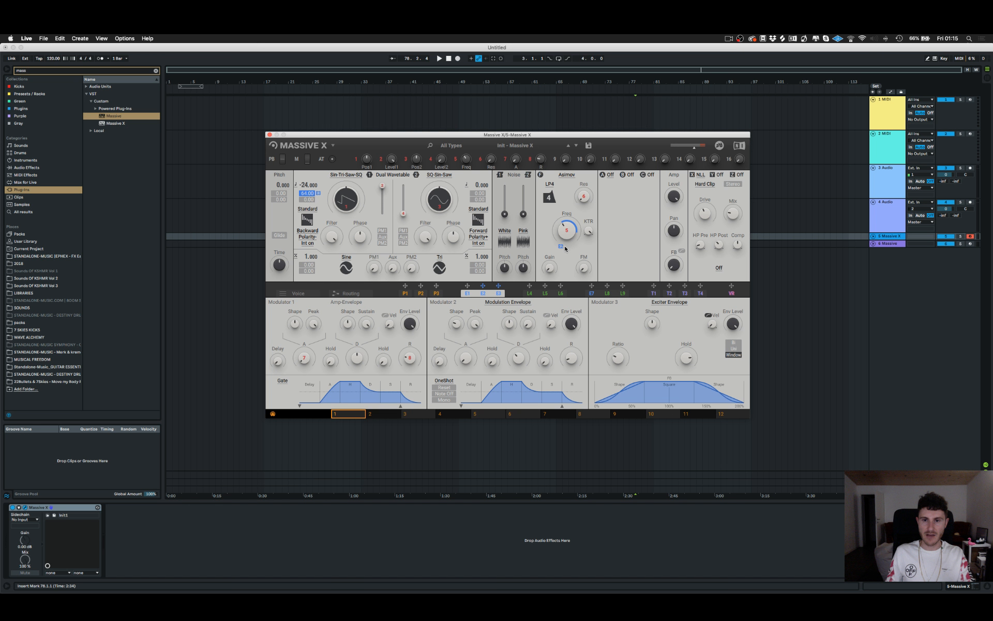
Shorten and lengthen the envelope attack in the original Massive, and close its window.
click(889, 246)
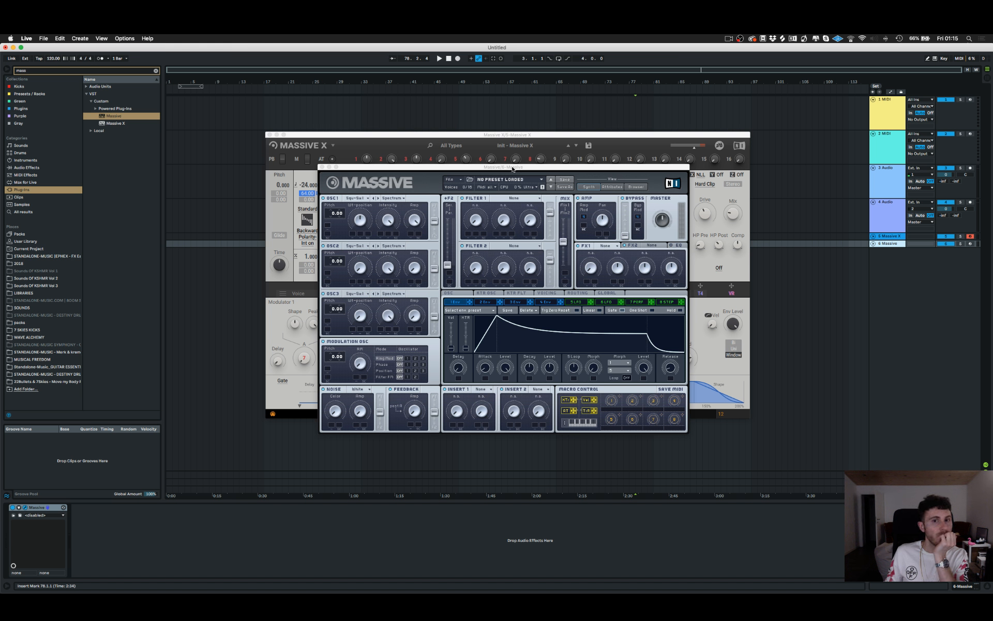
drag(513, 168, 523, 141)
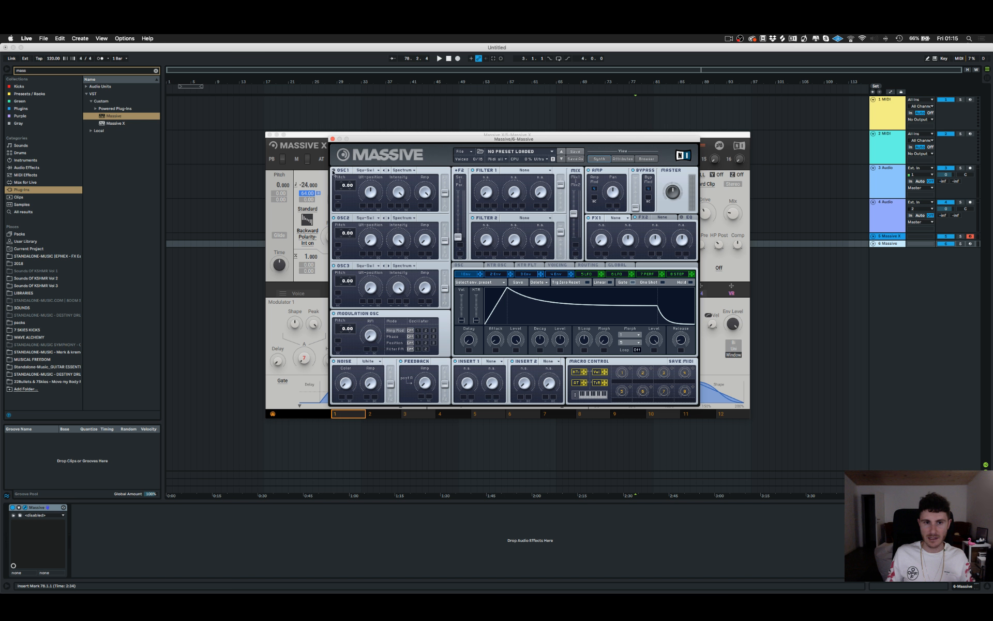
drag(495, 339, 473, 427)
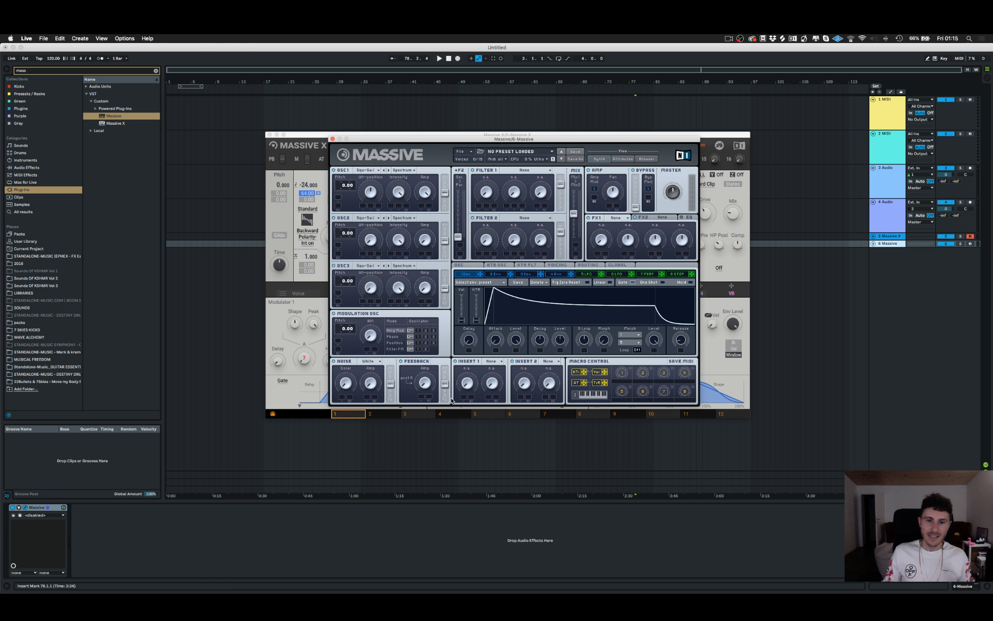
drag(495, 341, 383, 108)
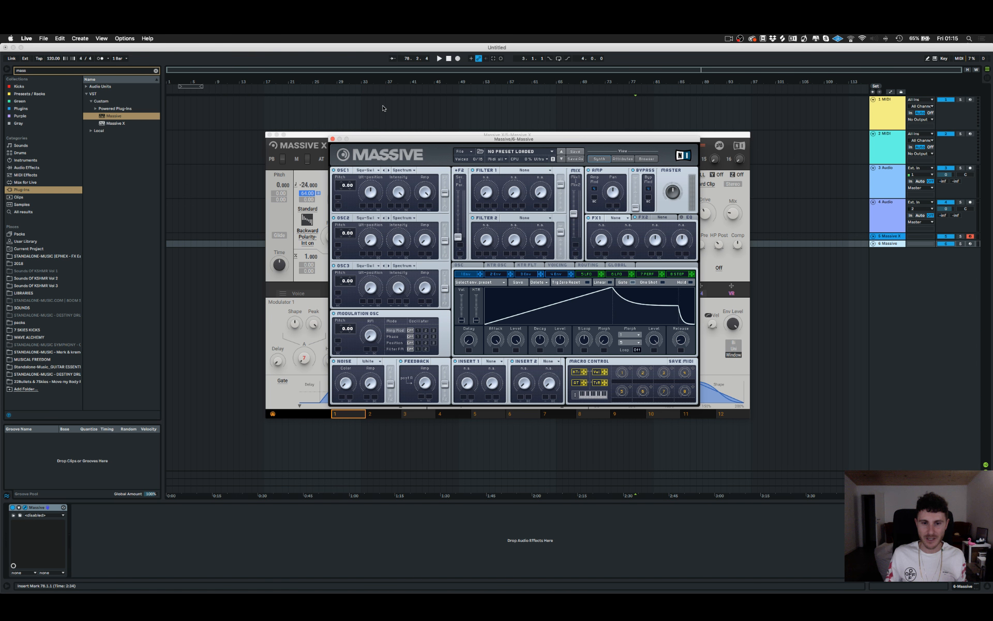
click(333, 139)
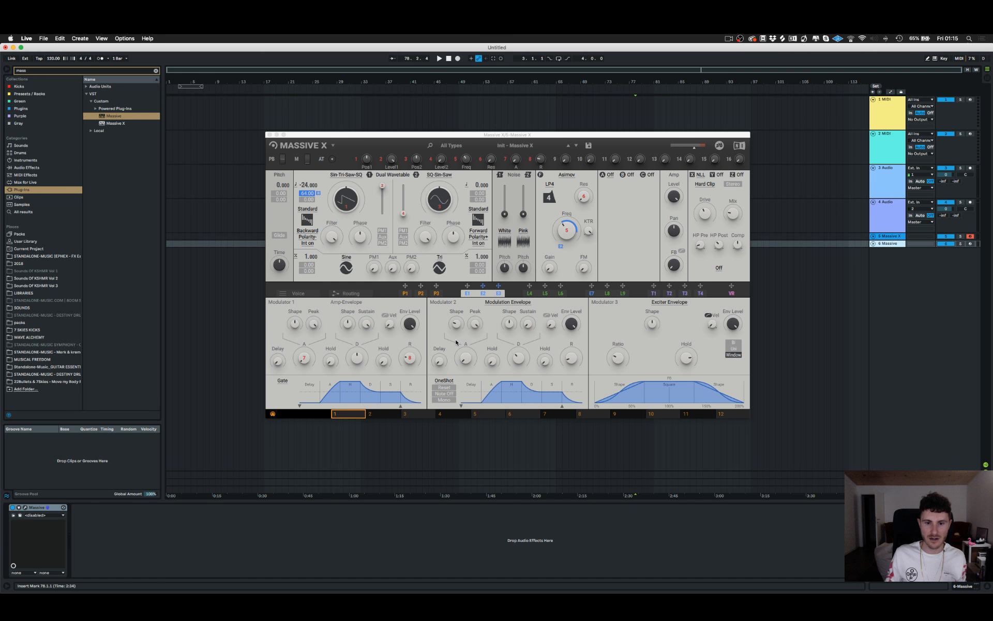
Turn on Legato glide in Massive X's voice settings and compare Mono with Poly polyphony, returning it to Poly.
click(469, 358)
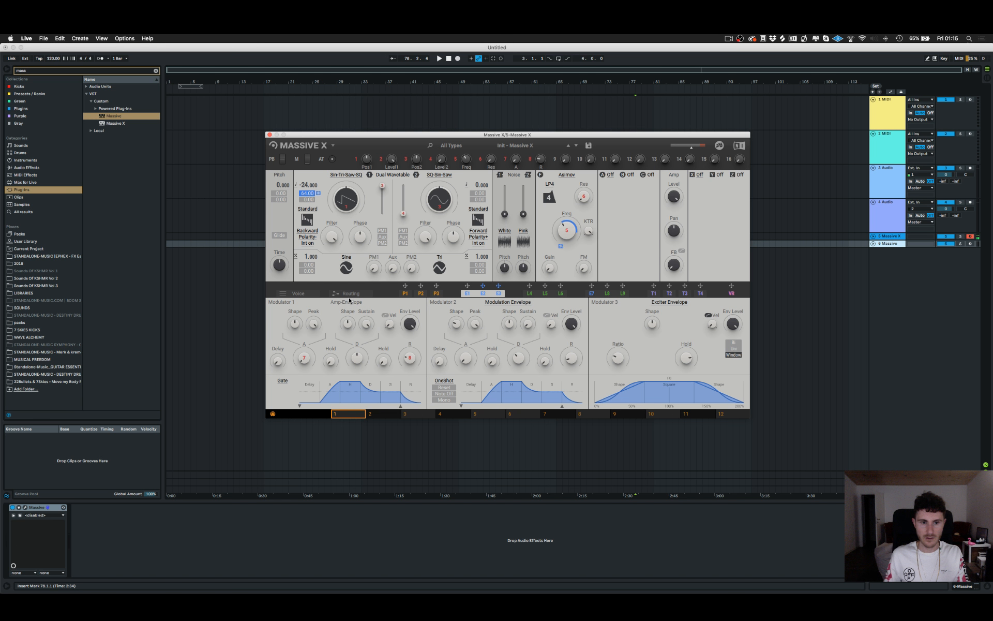
click(299, 293)
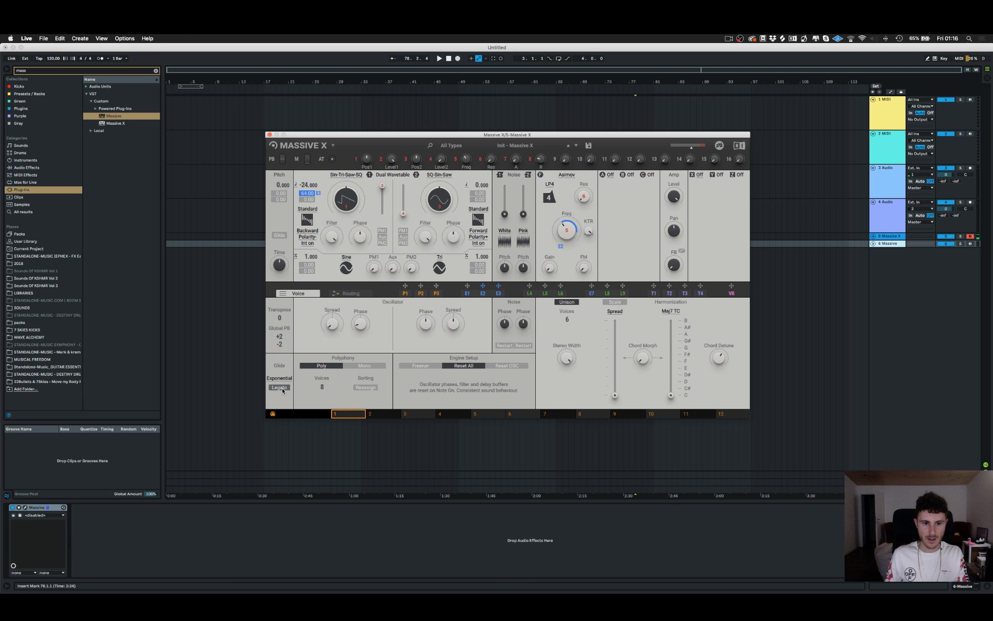
click(364, 365)
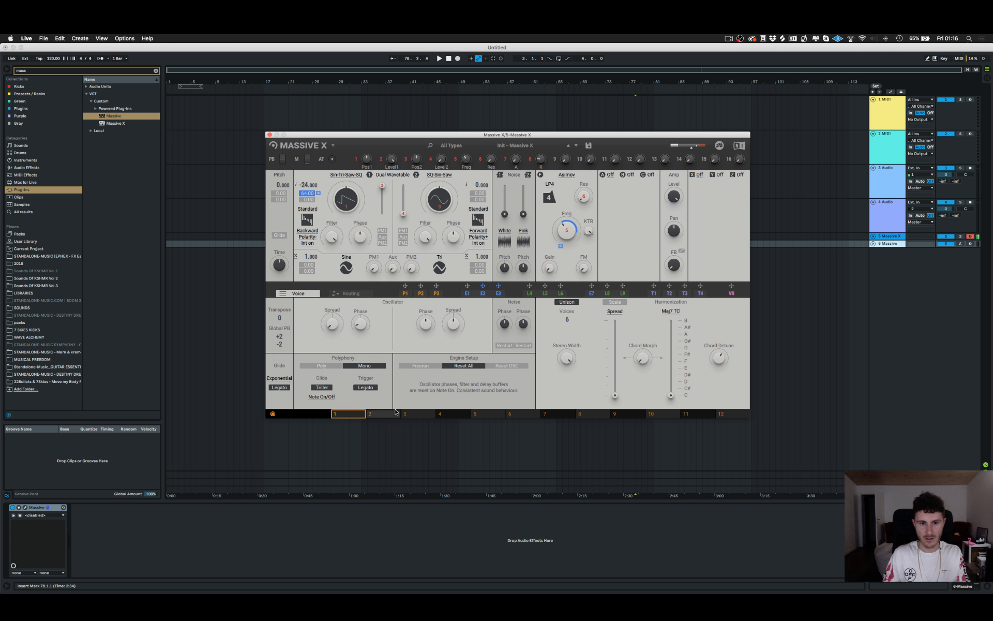
click(322, 366)
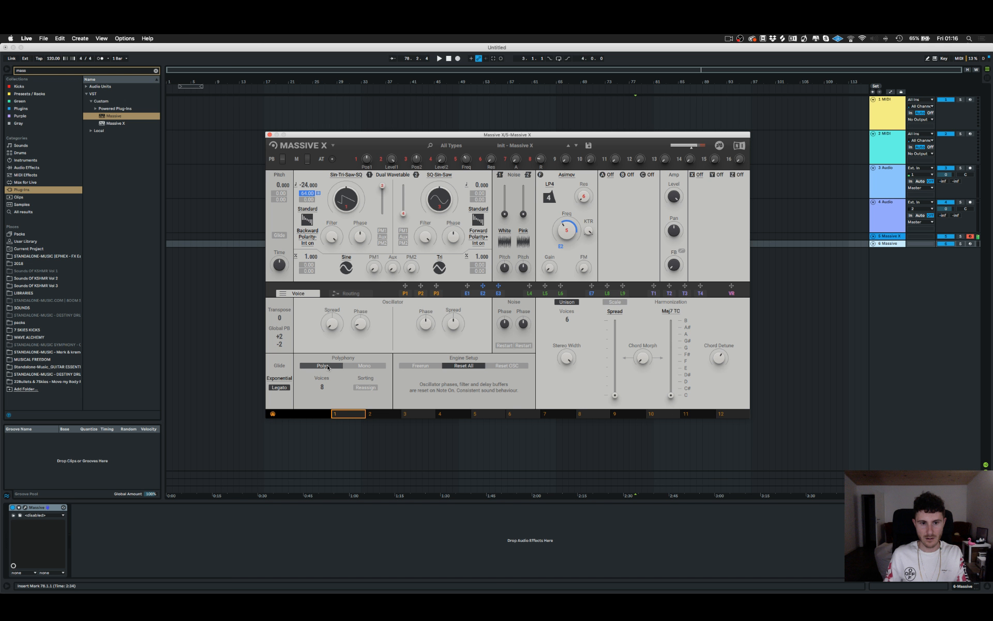
click(369, 367)
click(330, 367)
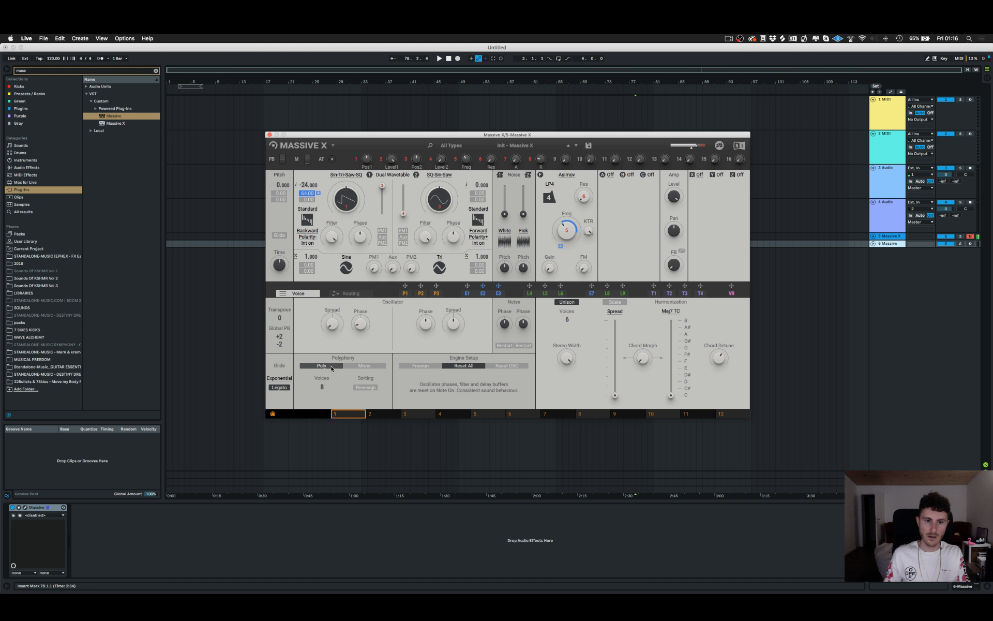
Set the polyphony to Mono and the glide curve to Linear.
click(372, 368)
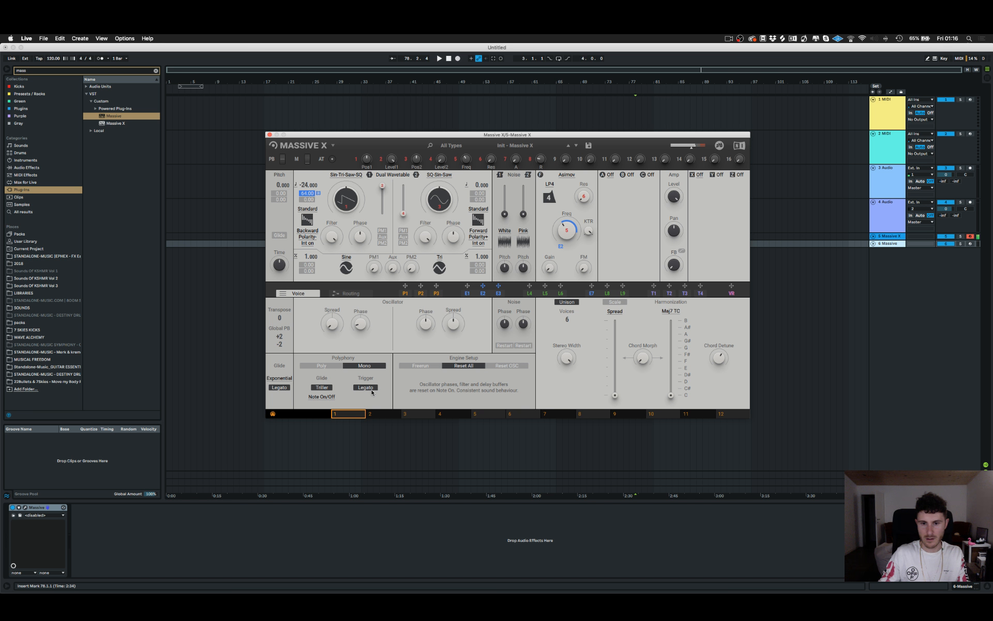
click(279, 378)
click(286, 389)
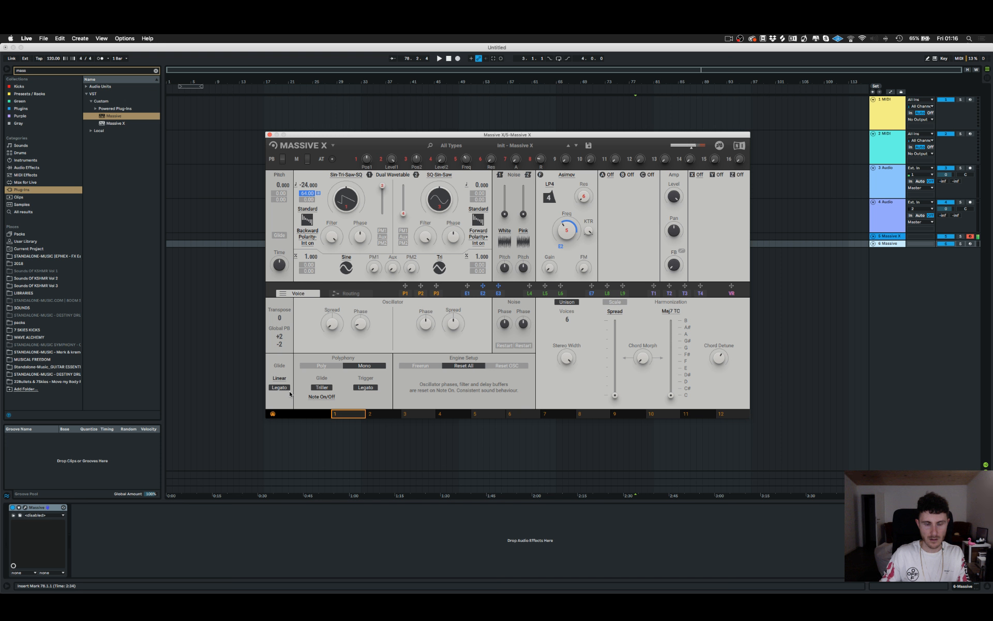
Set the mono glide Triller mode to Note Off and the upward global pitch bend range to +9.
click(322, 397)
click(327, 401)
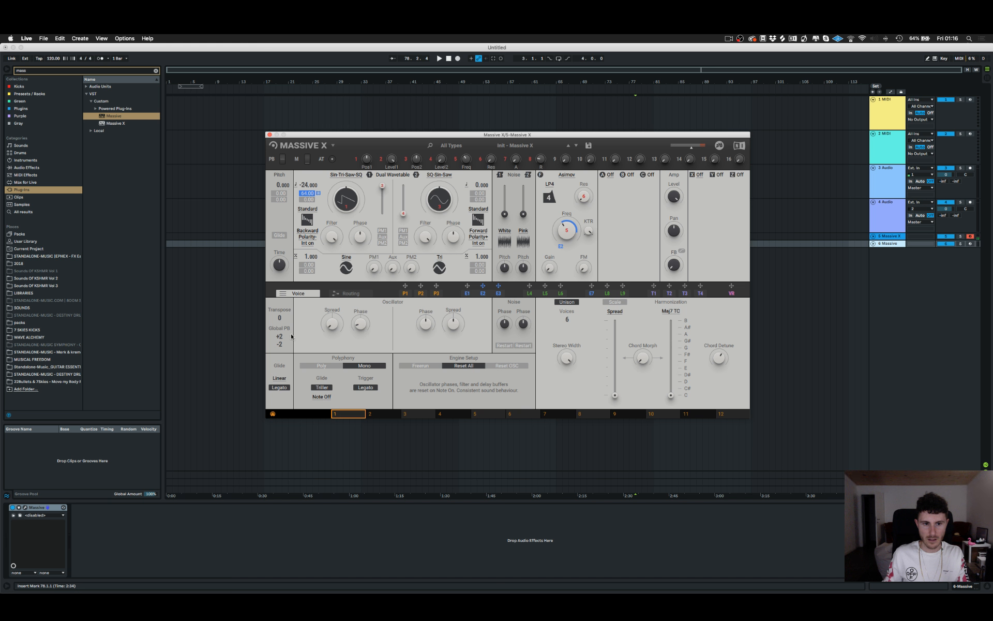
drag(280, 337, 280, 375)
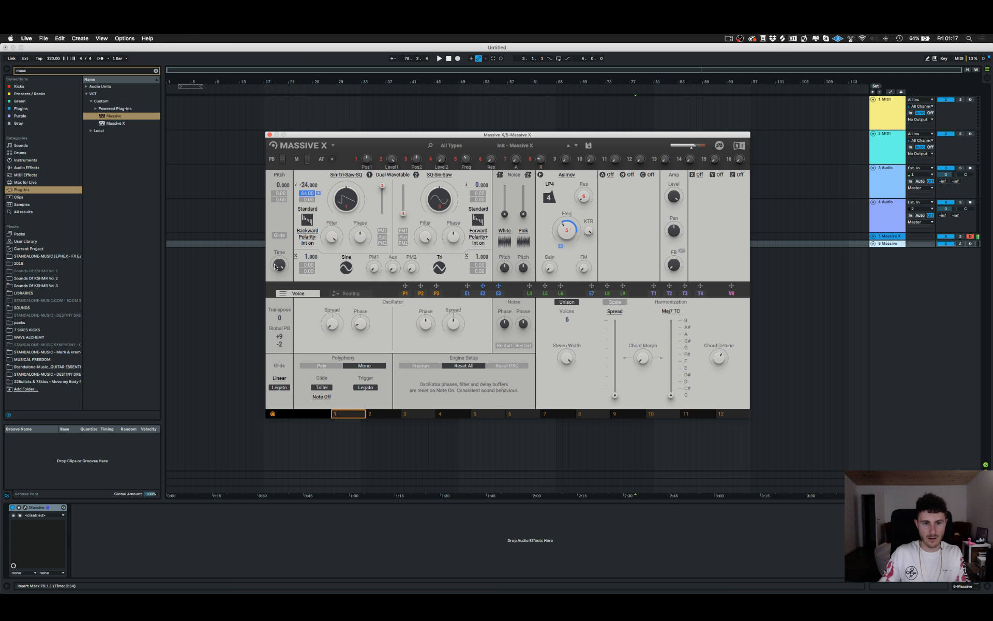
Set the Triller mode to Note On/Off and turn Glide on, comparing Poly with Mono polyphony and ending on Mono.
click(323, 397)
click(330, 409)
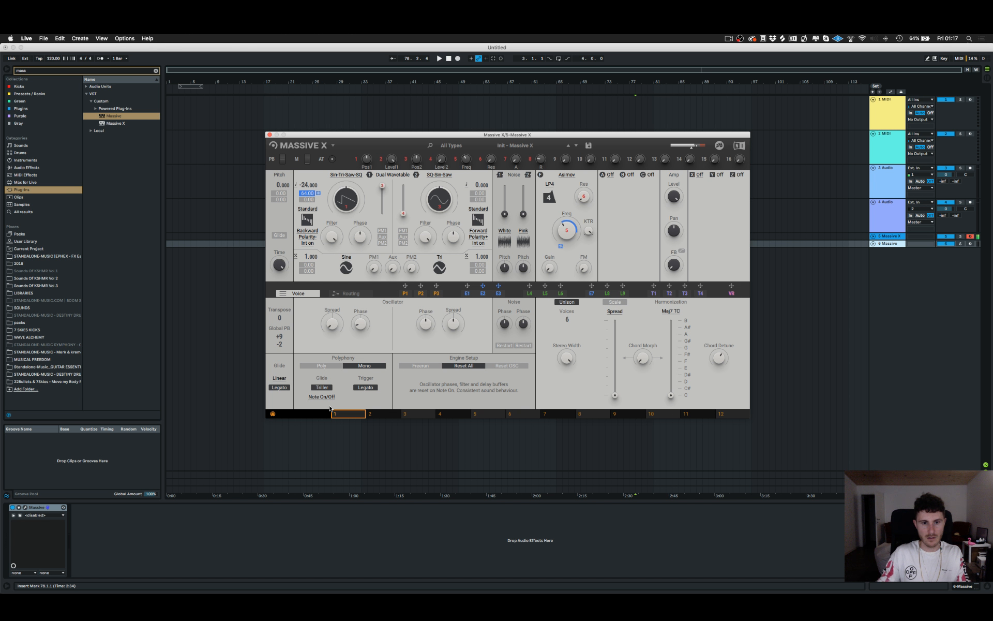
click(279, 235)
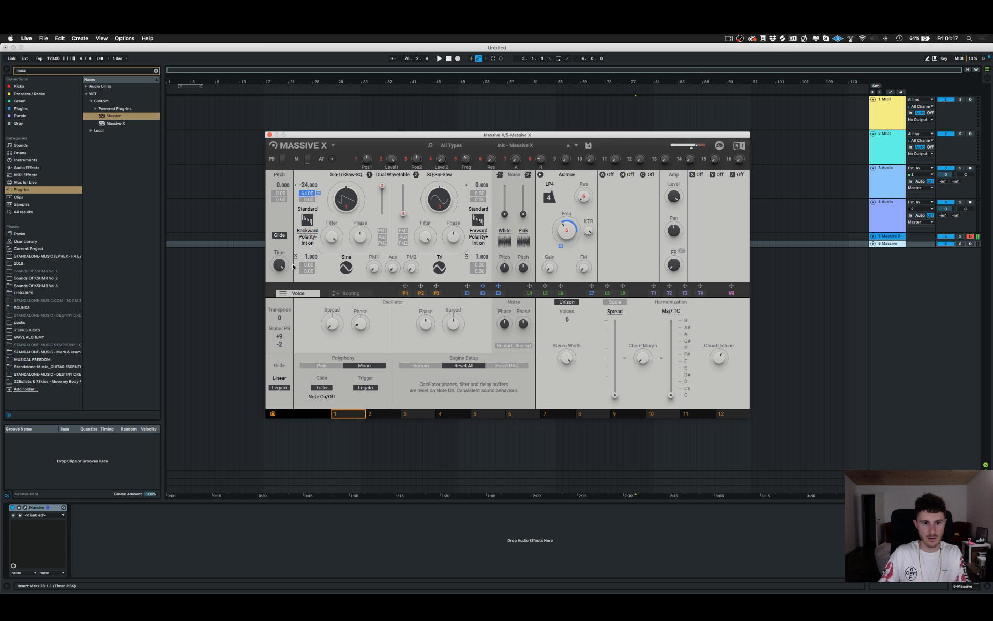
click(333, 366)
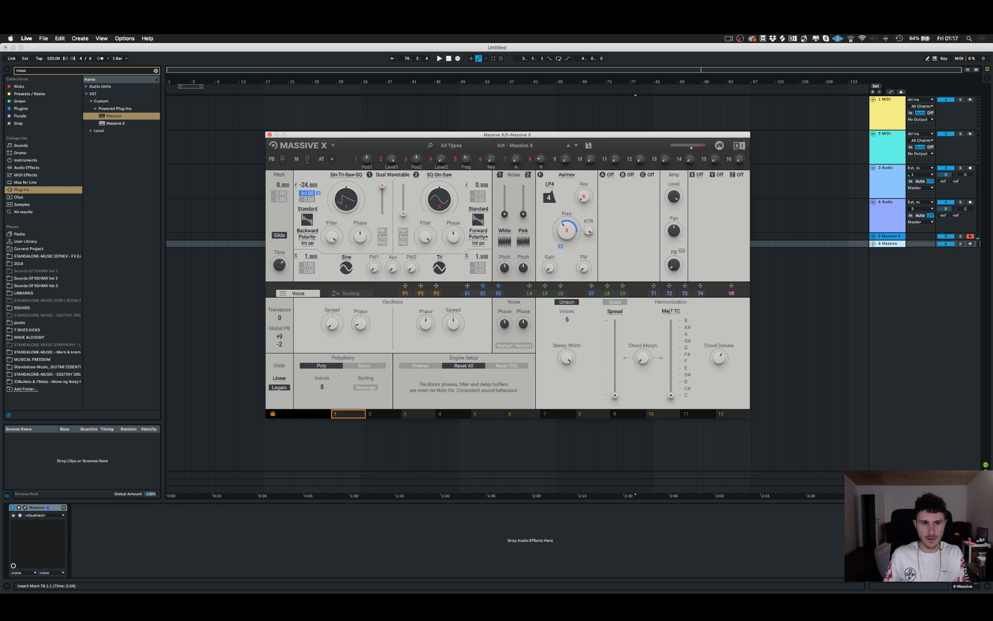
click(359, 367)
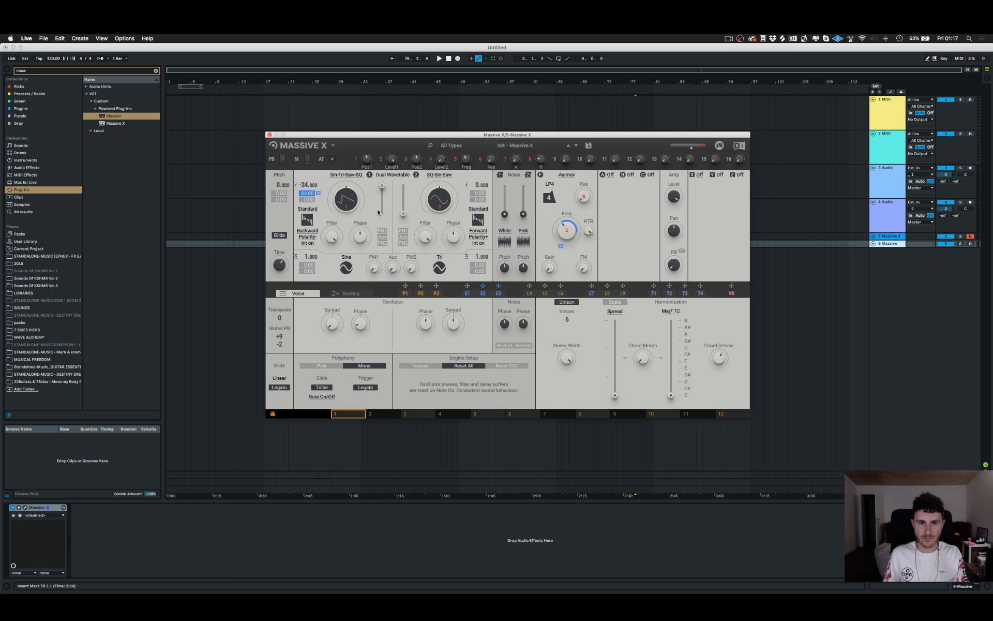
Assign the VR modulator to oscillator 1's level, try it at different level settings, and remove it with the level back at maximum.
drag(382, 185, 382, 190)
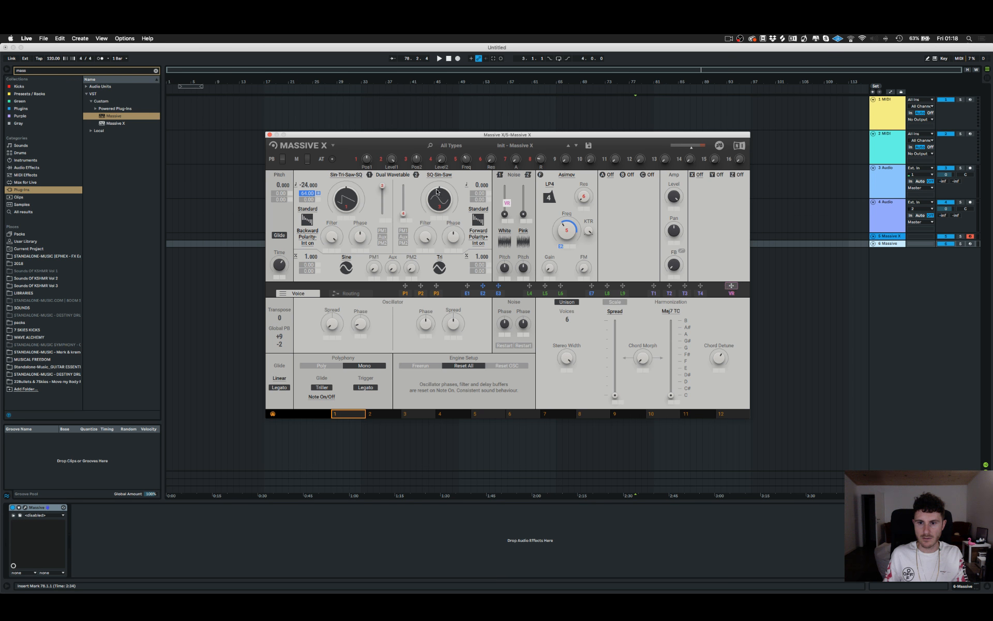
drag(733, 288, 383, 224)
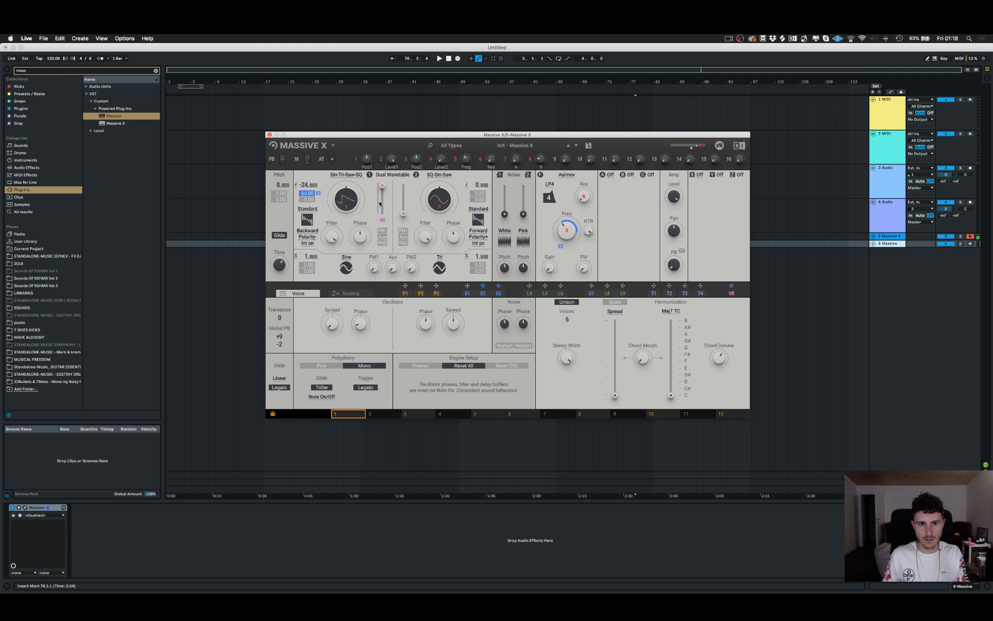
mouse_move(381, 202)
mouse_down()
mouse_move(382, 243)
mouse_move(382, 192)
mouse_up()
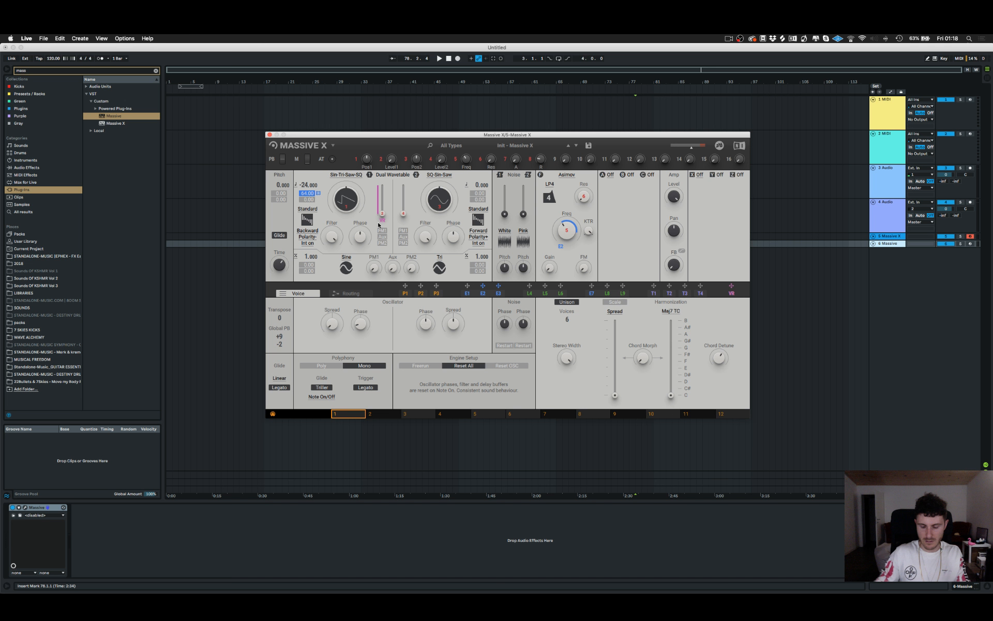
drag(382, 213, 382, 201)
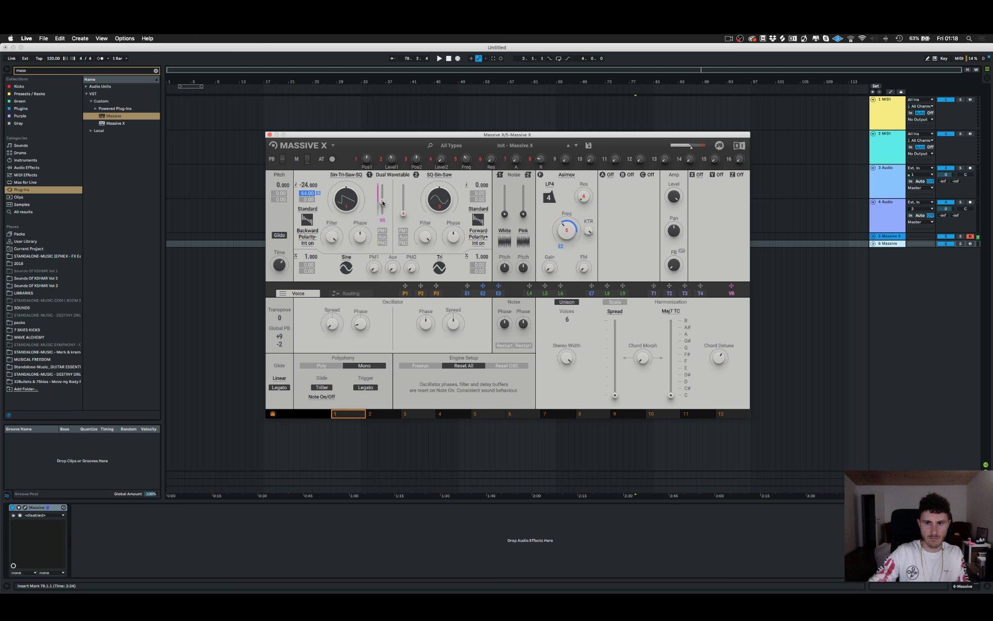
drag(383, 203, 383, 185)
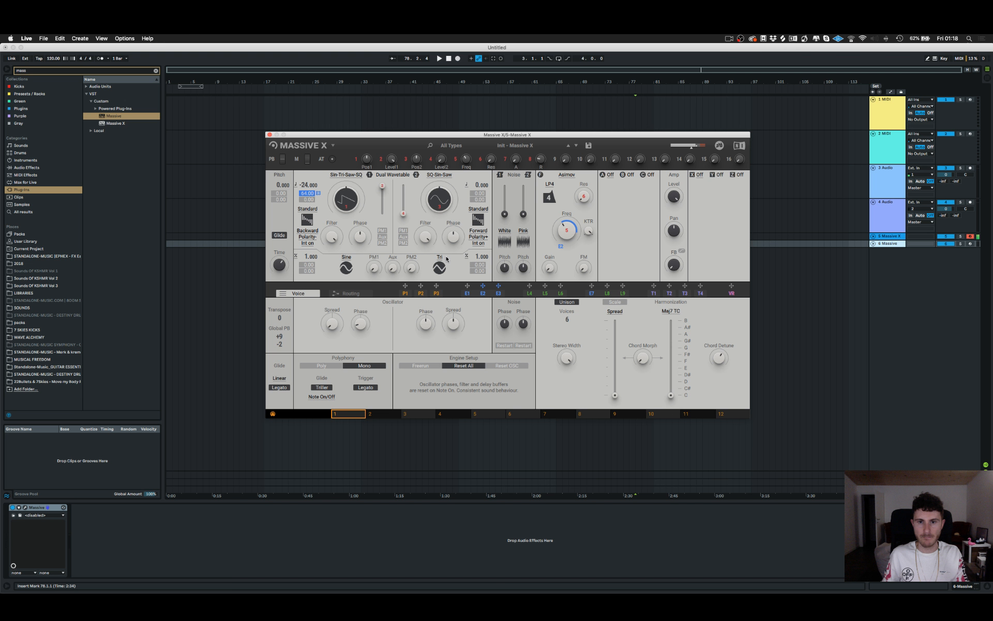
Show the Routing page and spread out the oscillator 1, oscillator 2, FM Aux and insert A modules.
click(351, 293)
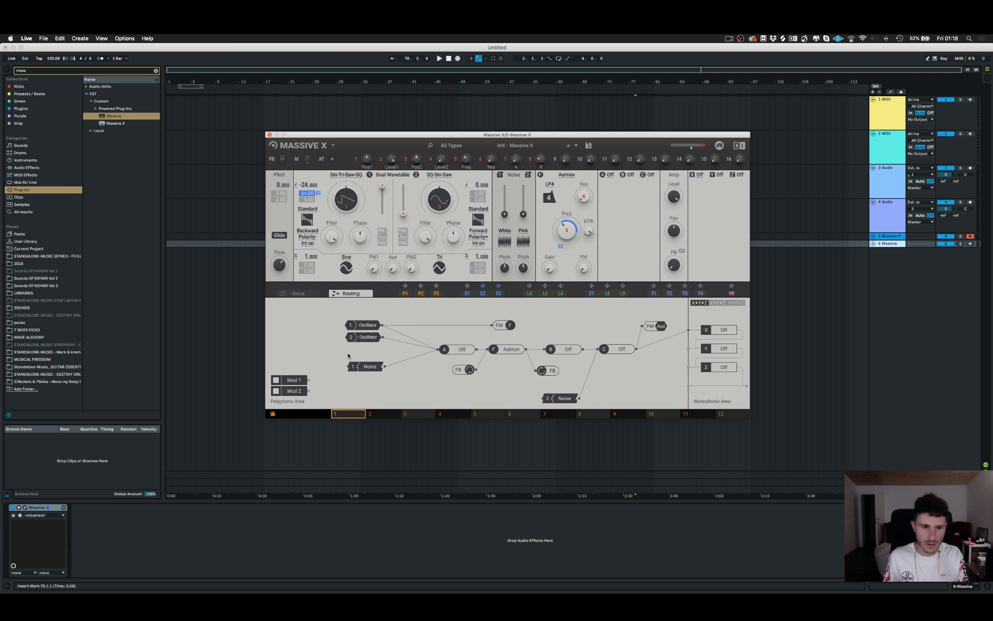
drag(360, 323, 318, 310)
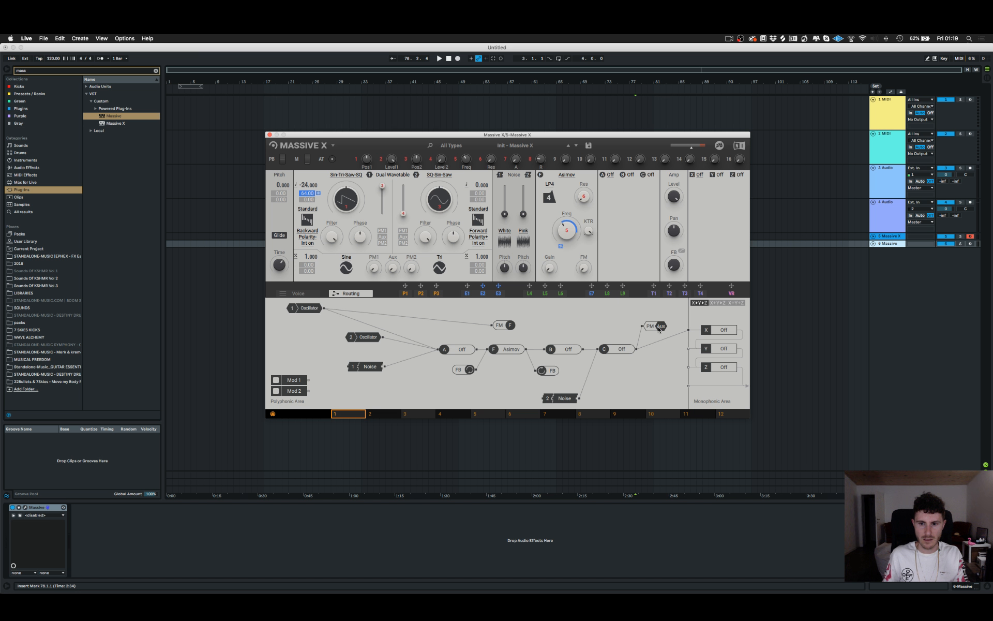
mouse_move(659, 329)
mouse_down()
mouse_move(558, 312)
mouse_move(647, 317)
mouse_up()
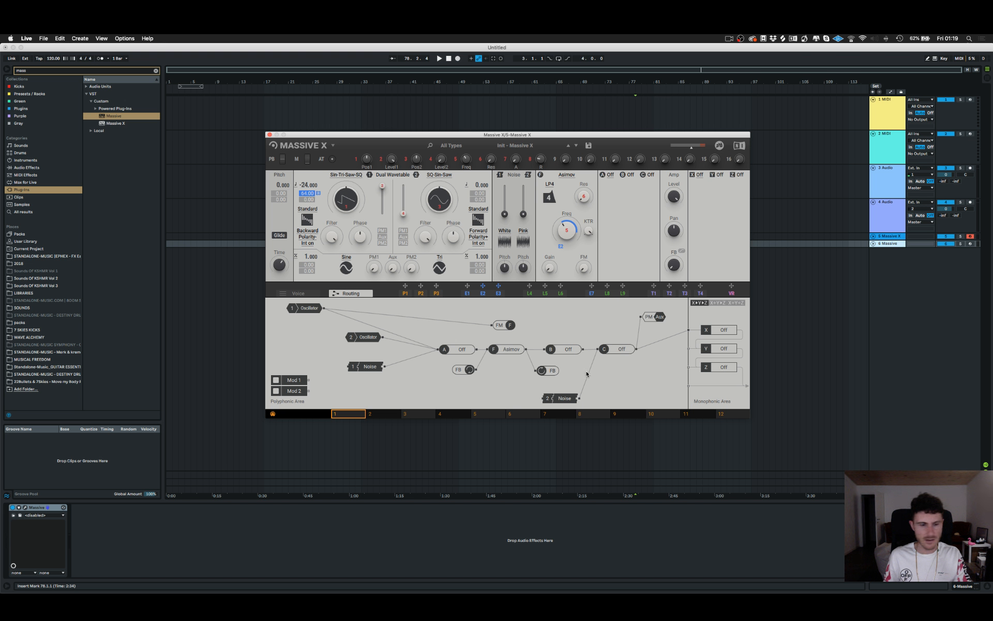
drag(351, 337, 277, 344)
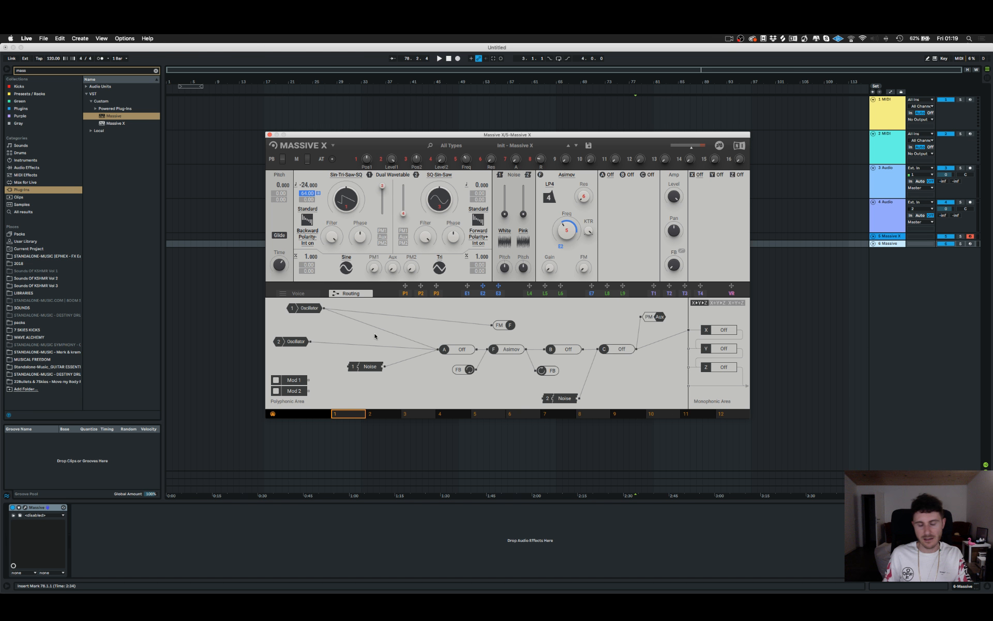
mouse_move(450, 348)
mouse_down()
mouse_move(444, 323)
mouse_move(444, 331)
mouse_up()
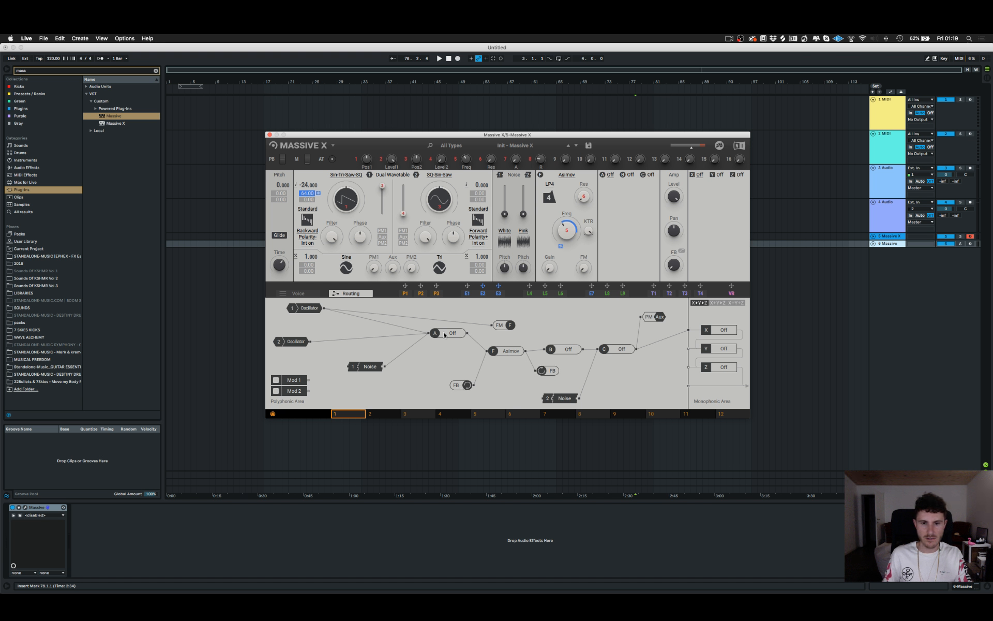
drag(441, 335, 424, 346)
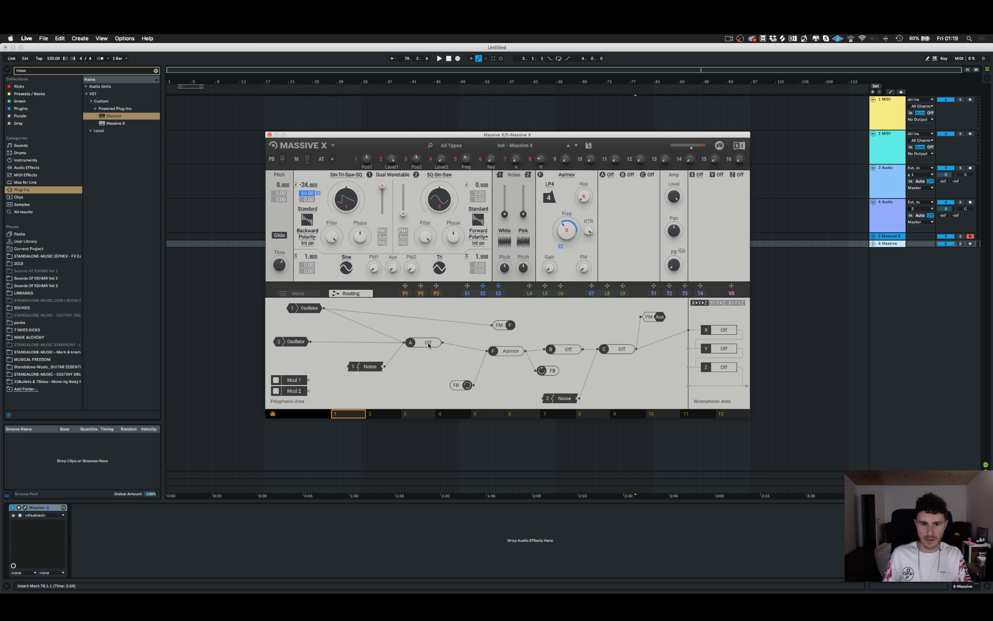
Load Anima into insert slot A and separate its module from the Asimov filter, moving the feedback module aside.
click(612, 175)
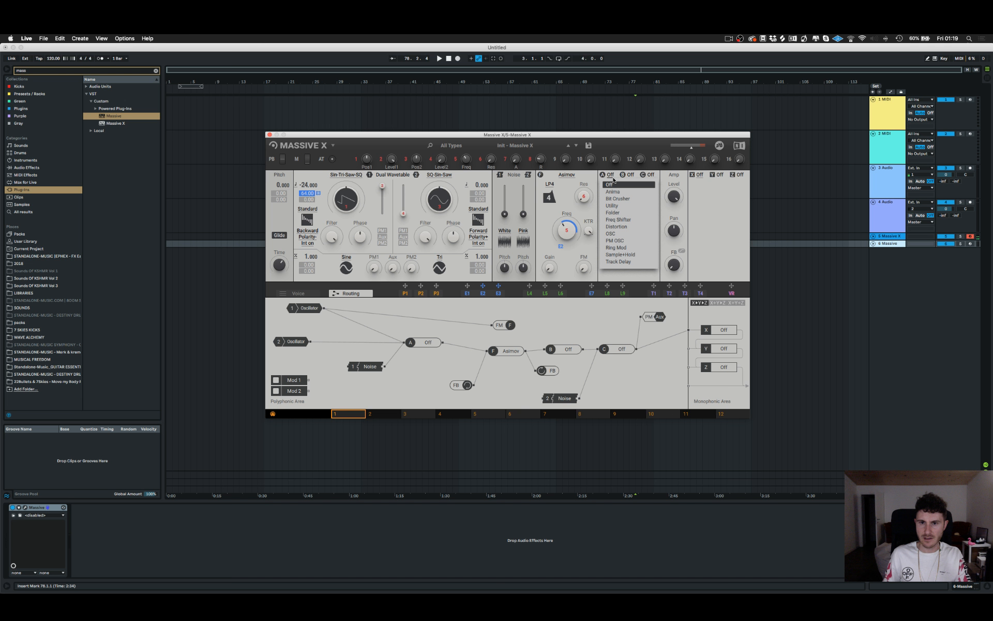
click(613, 191)
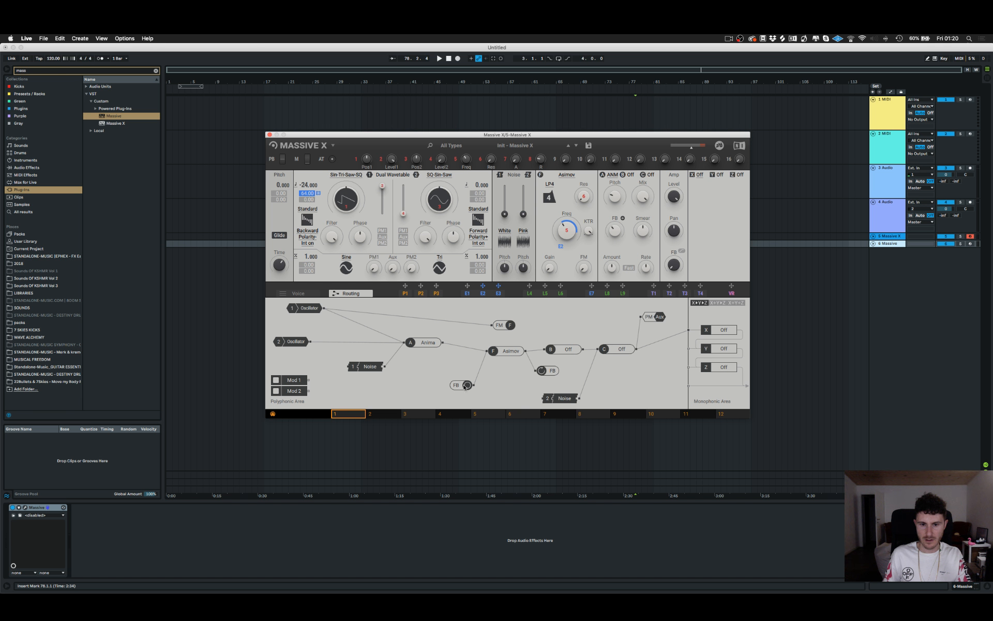
drag(461, 385, 448, 387)
drag(460, 386, 548, 363)
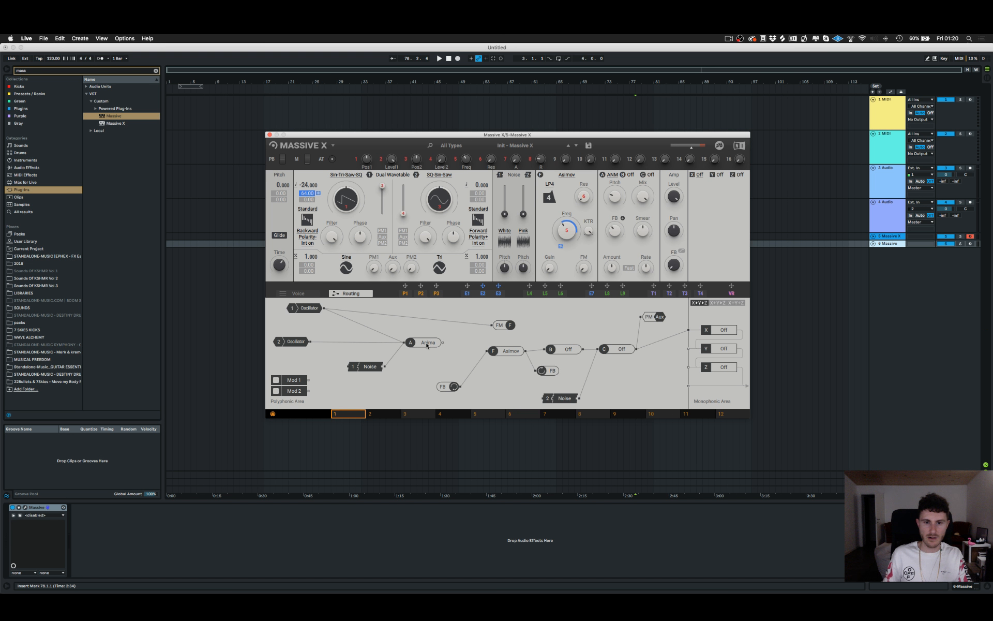
drag(427, 345, 434, 350)
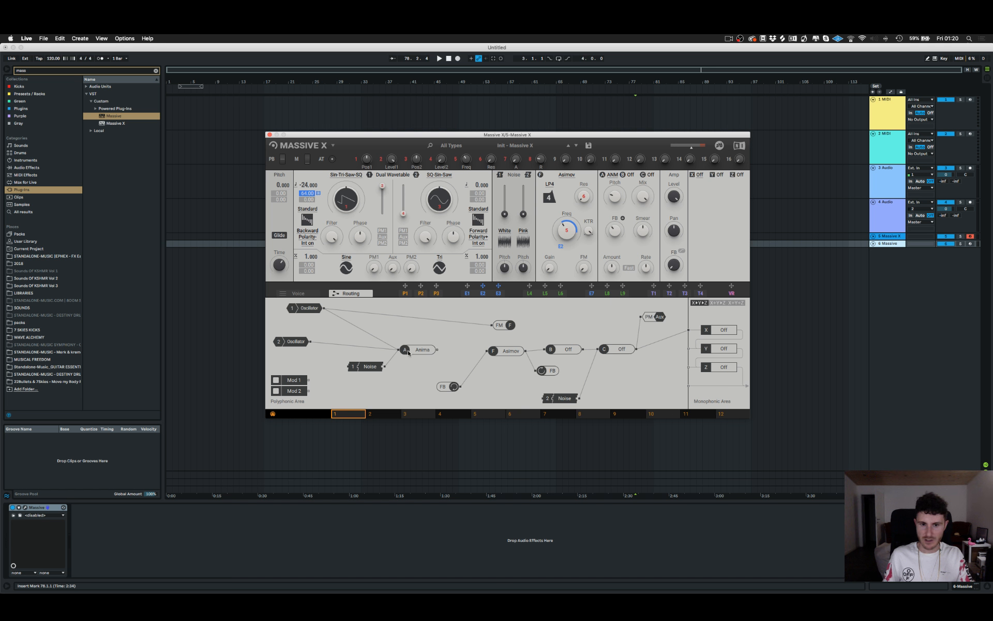
Switch insert slot A off and reroute oscillator 1 from its existing connections directly into the Asimov filter.
click(613, 175)
click(613, 186)
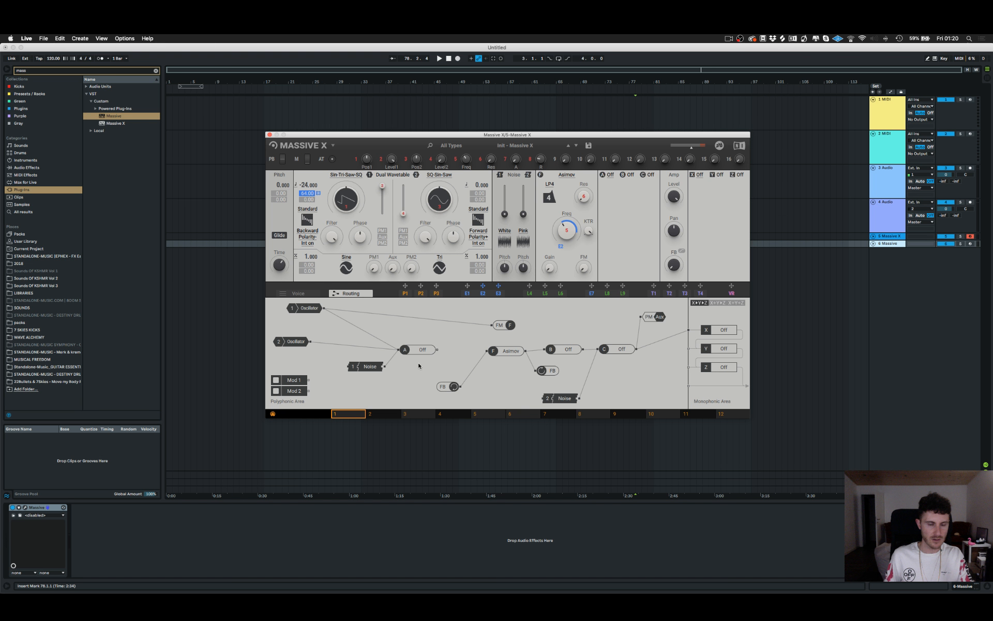
click(467, 322)
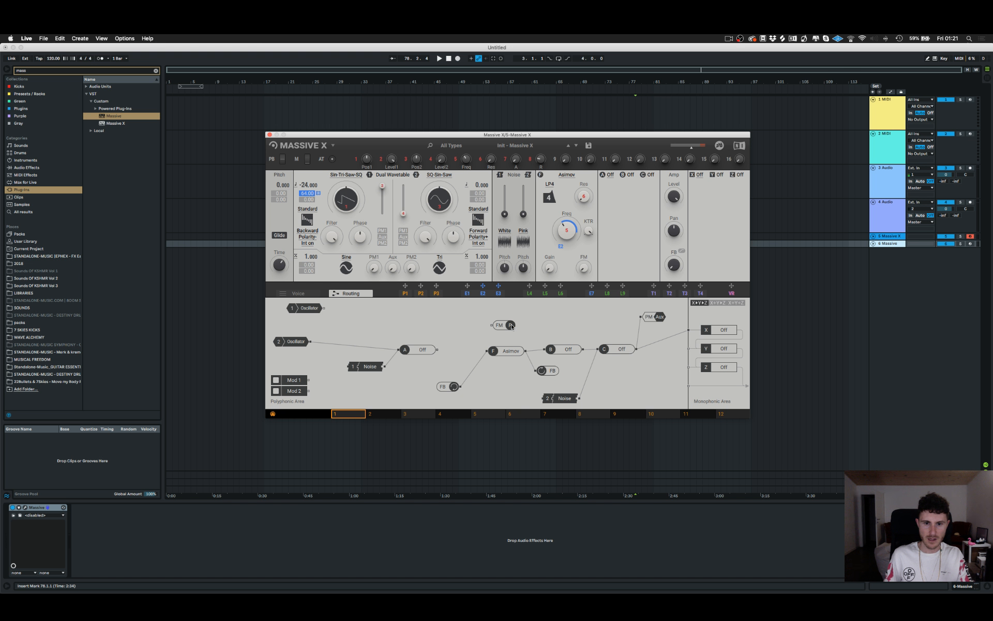
drag(324, 309, 487, 352)
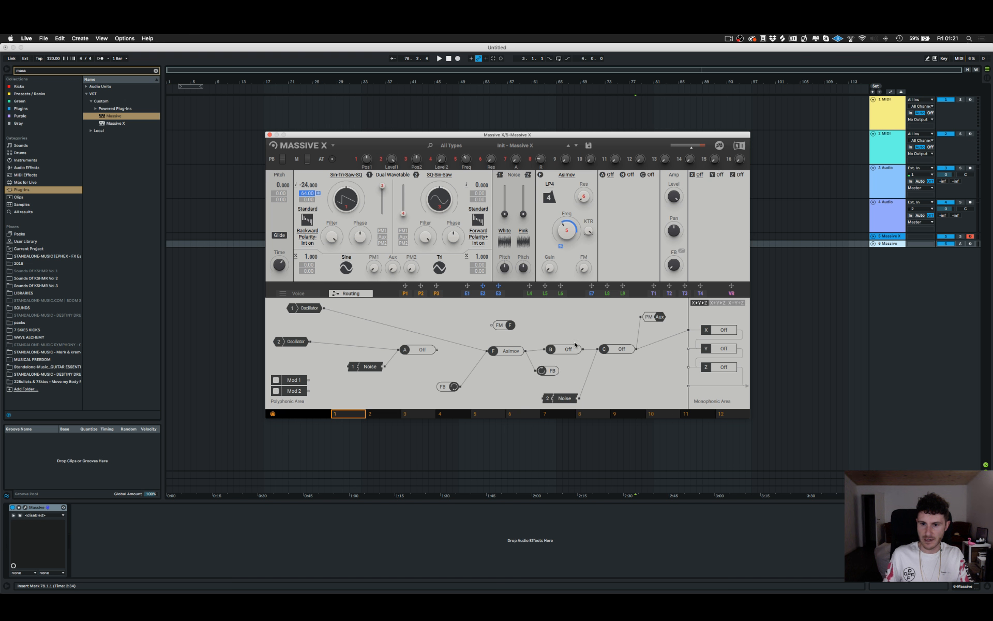
Try routing oscillator 1 straight to the output past the effects, then route it through insert A into the Asimov filter.
drag(323, 307, 688, 386)
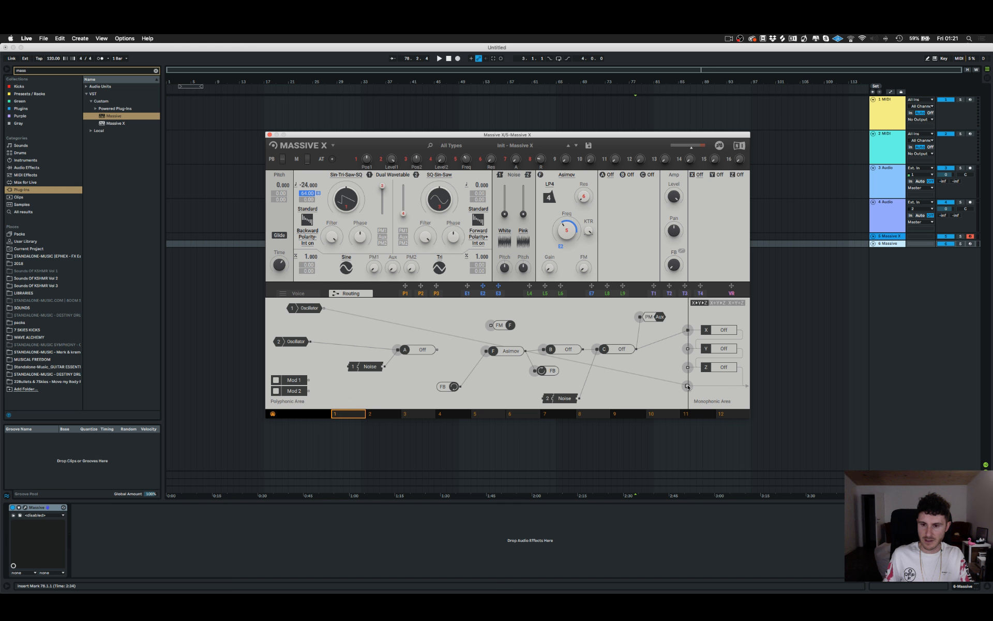
drag(688, 386, 688, 386)
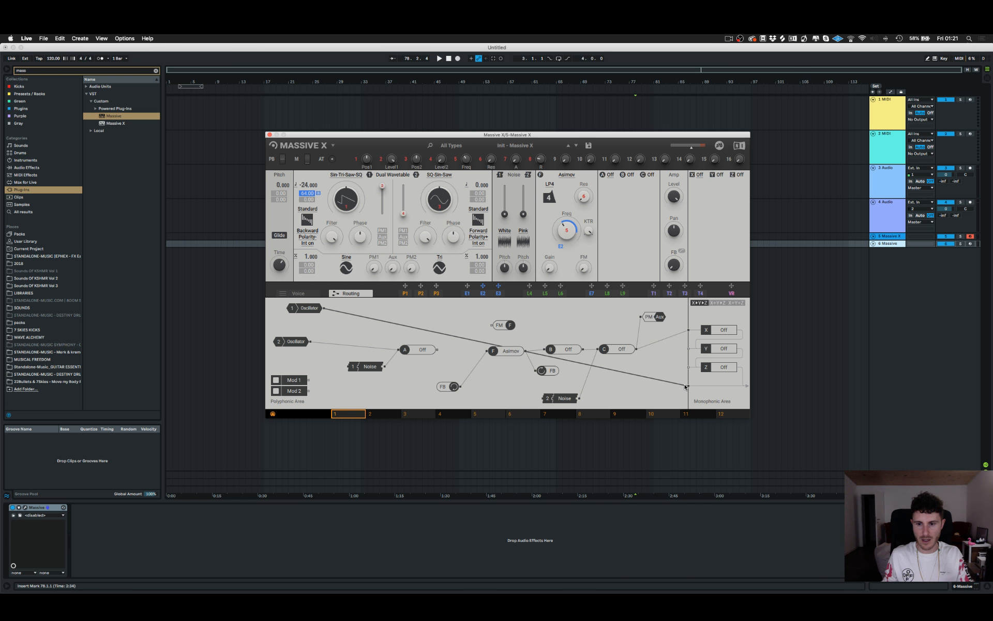
drag(687, 386, 337, 309)
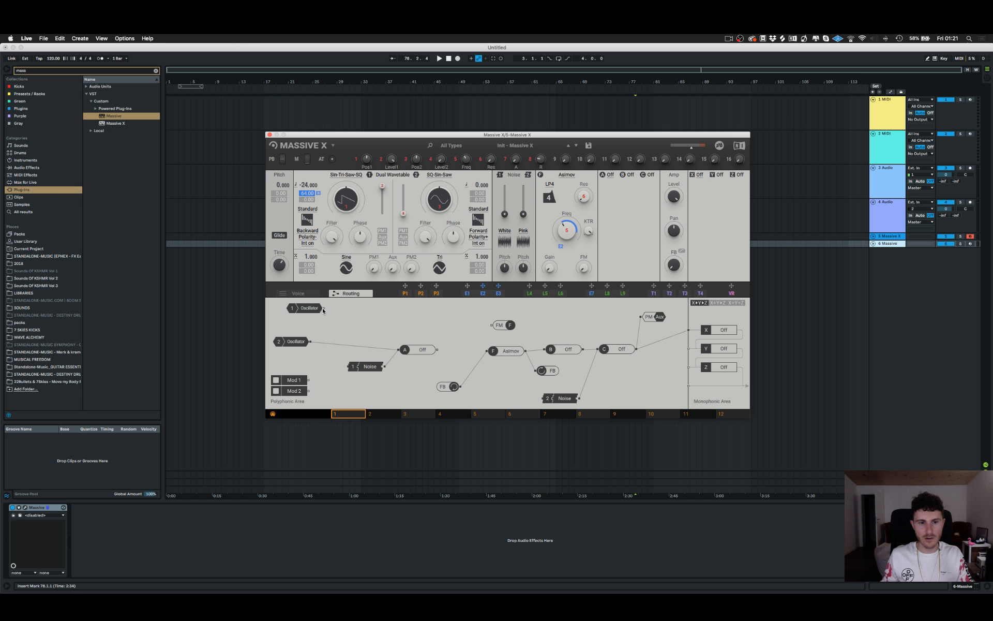
drag(323, 309, 486, 352)
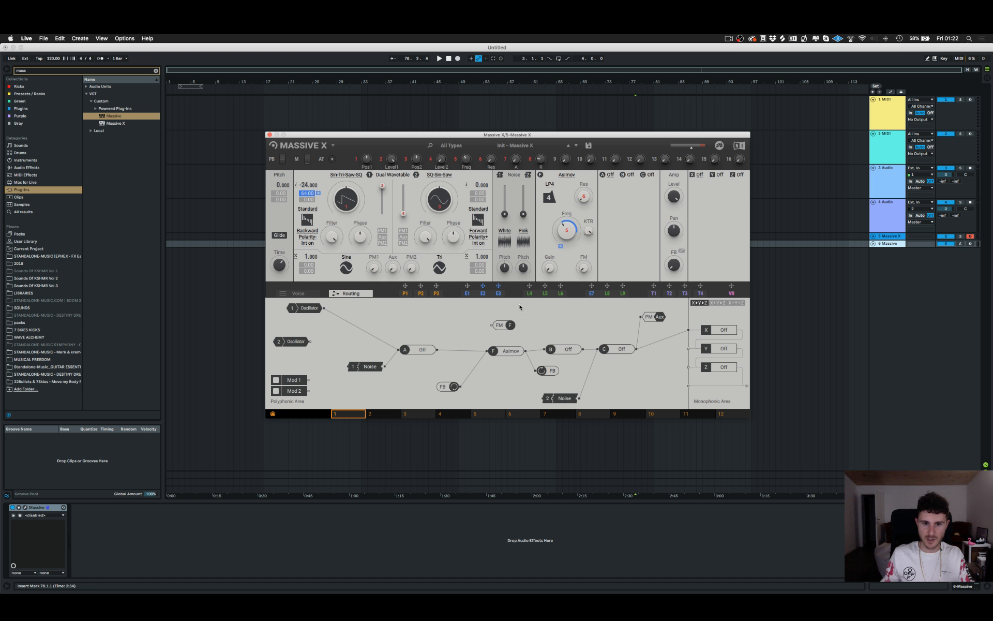
Raise oscillator 2's level to maximum and try it routed straight to the output before rerouting it into insert A.
drag(403, 214, 439, 174)
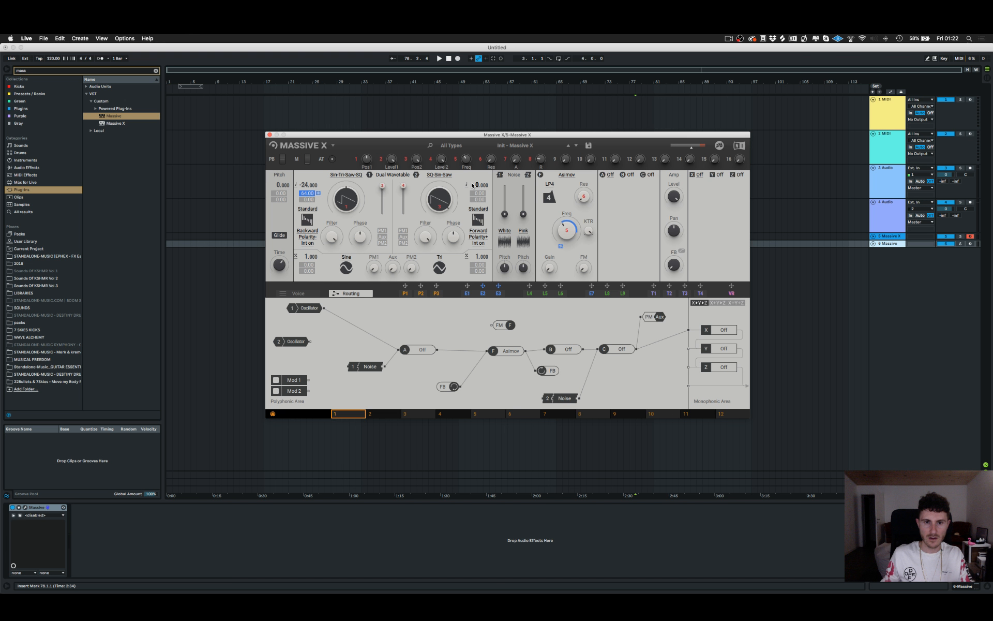
drag(310, 341, 689, 389)
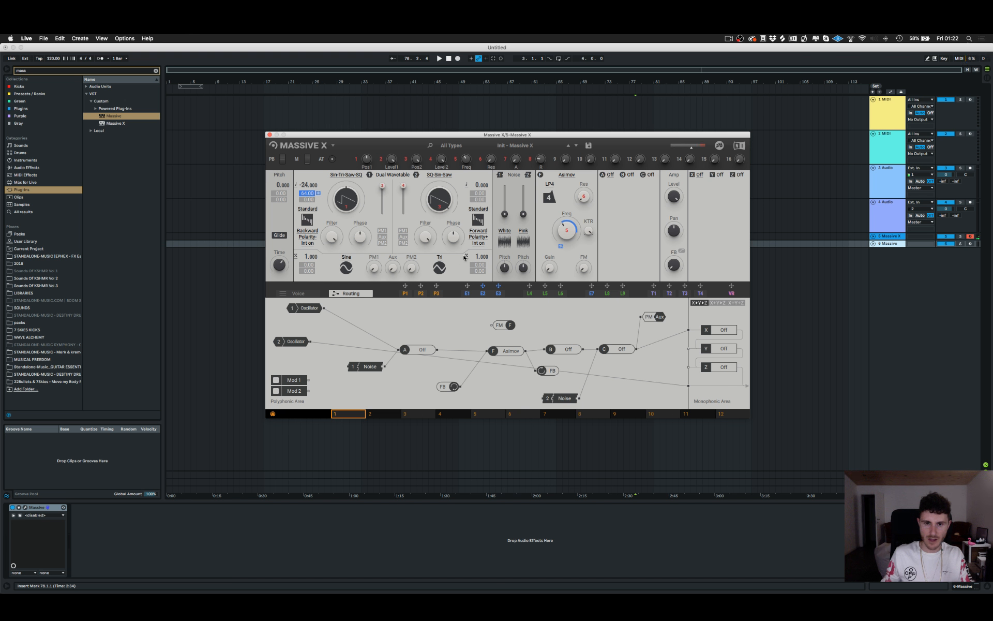
mouse_move(305, 343)
mouse_down()
mouse_move(455, 399)
mouse_move(686, 404)
mouse_move(313, 356)
mouse_up()
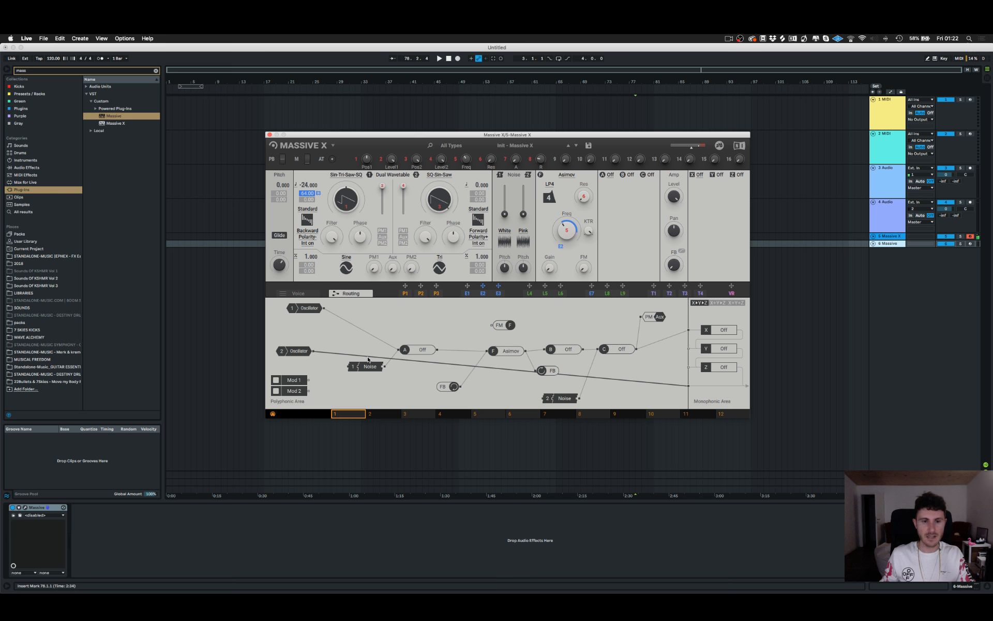
click(370, 357)
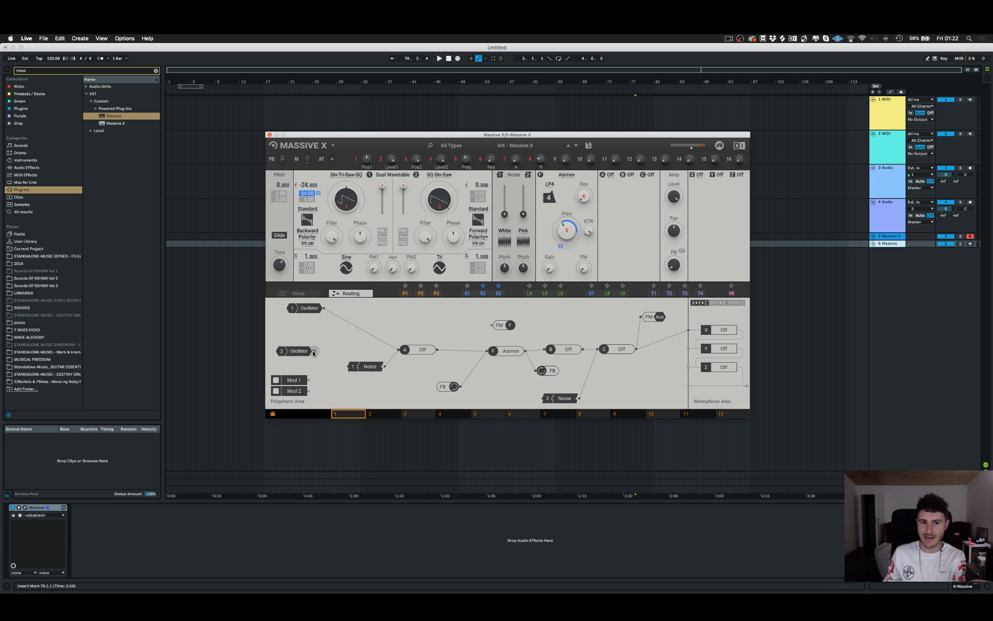
drag(313, 352, 403, 350)
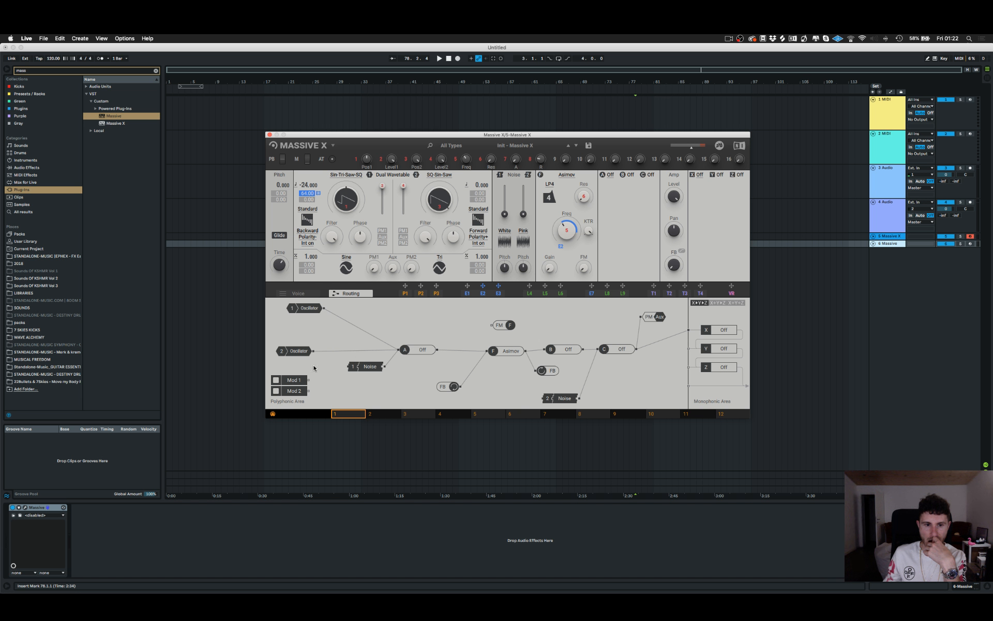
Try out moving the Mod 1 module around the polyphonic routing area, leaving it slightly higher above Mod 2.
drag(309, 380, 508, 355)
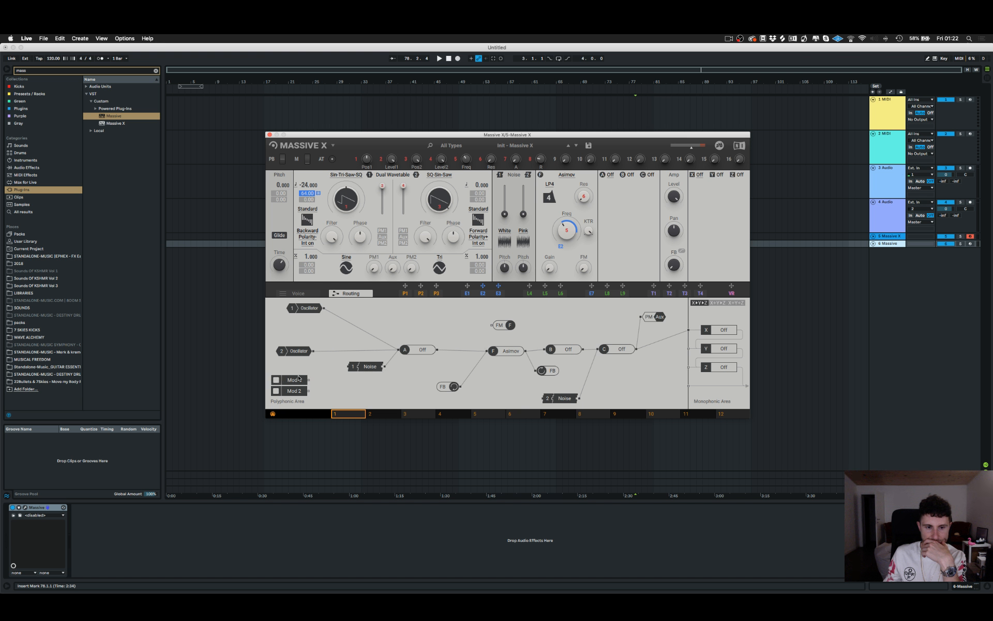
drag(284, 384, 309, 376)
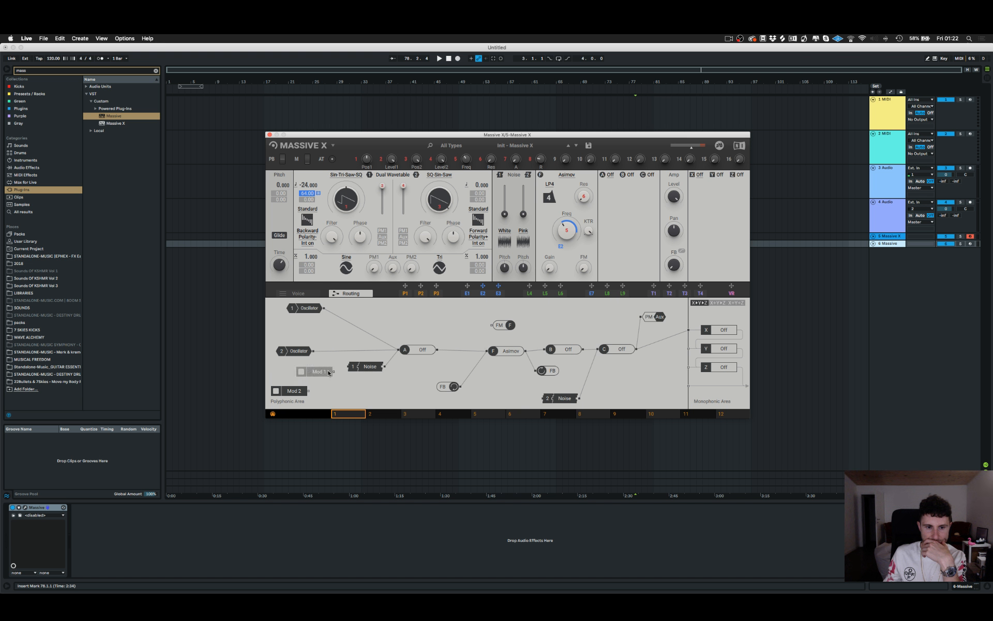
drag(328, 372, 365, 397)
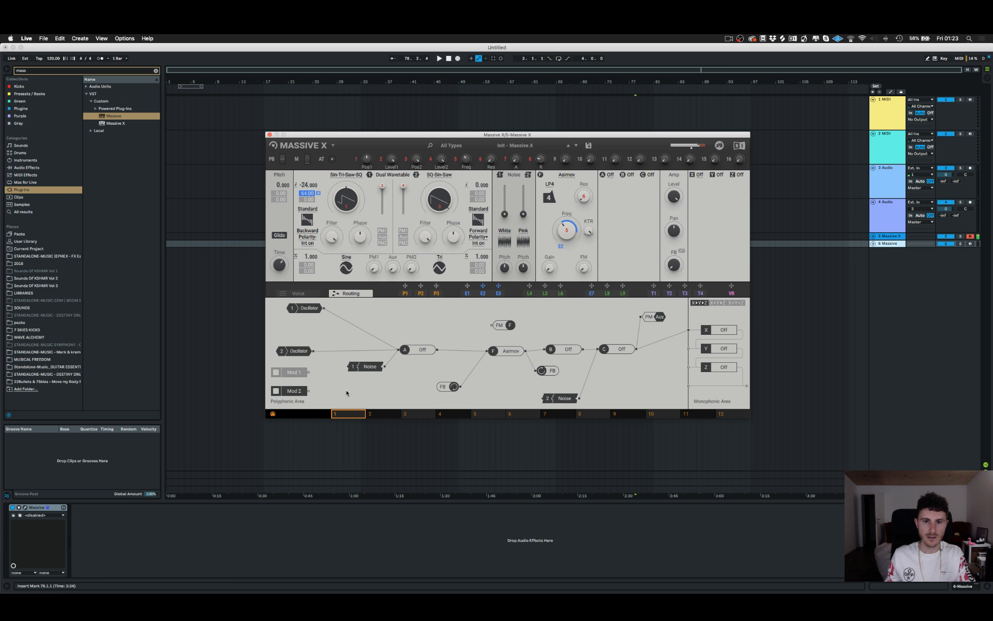
Lower oscillator 2's level to minimum and assign the VR modulator to oscillator 1's level.
double_click(368, 352)
drag(403, 185, 403, 214)
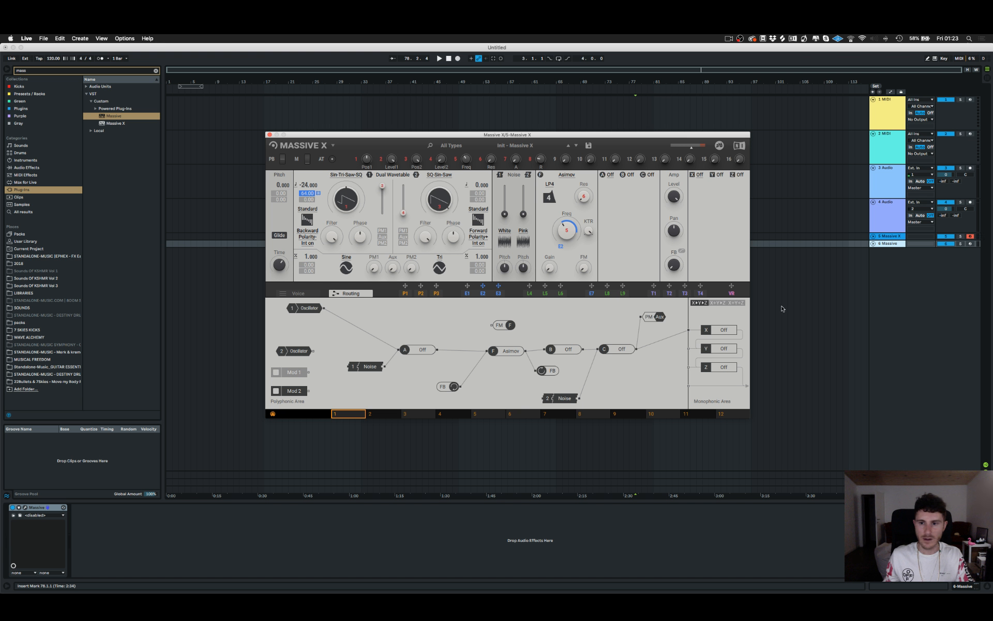
drag(731, 288, 381, 221)
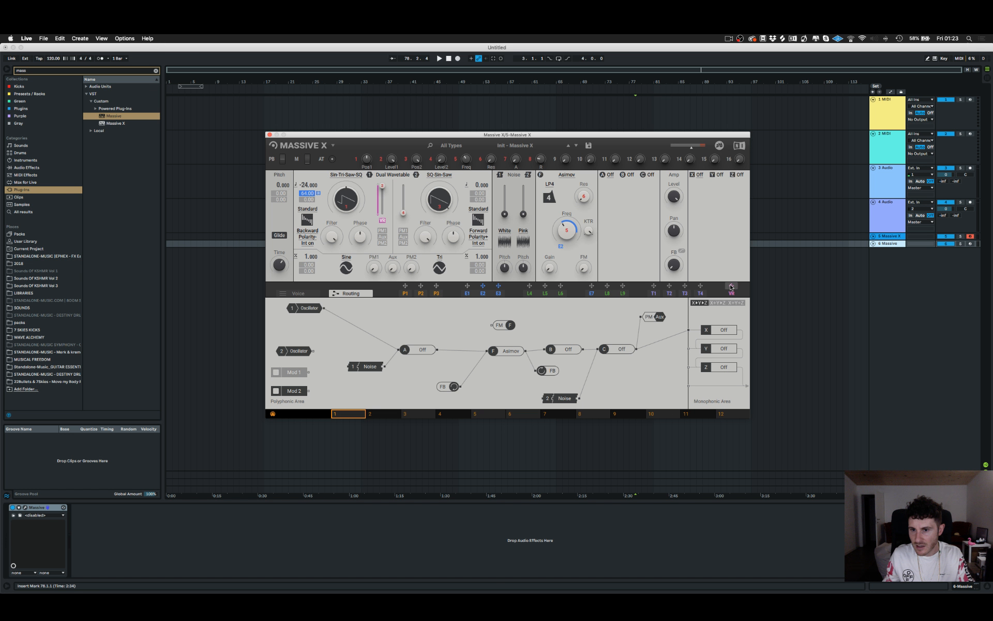
mouse_move(732, 286)
mouse_down()
mouse_move(718, 294)
mouse_move(734, 286)
mouse_up()
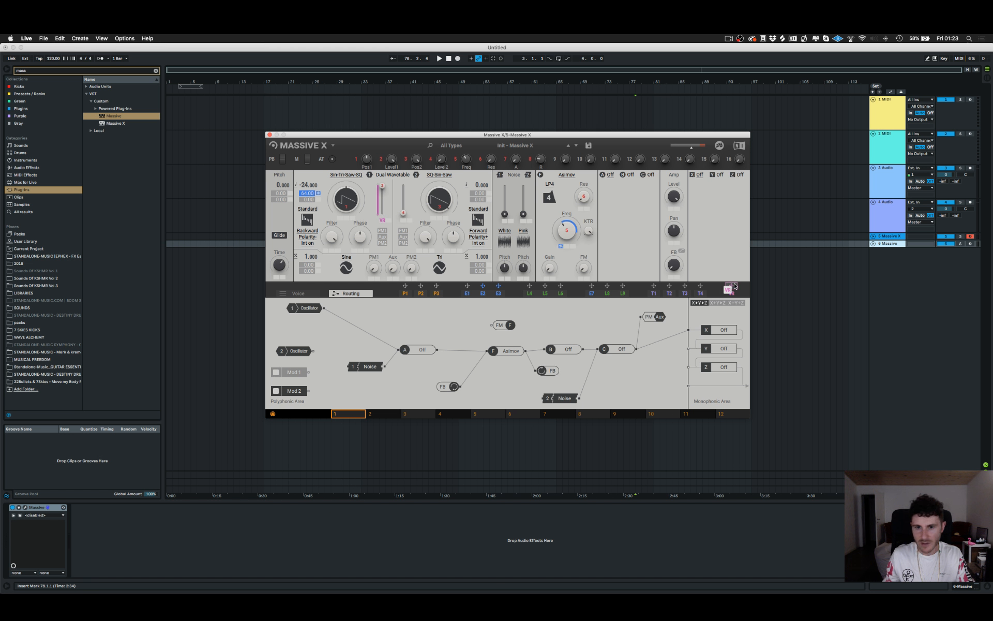
drag(735, 285, 734, 286)
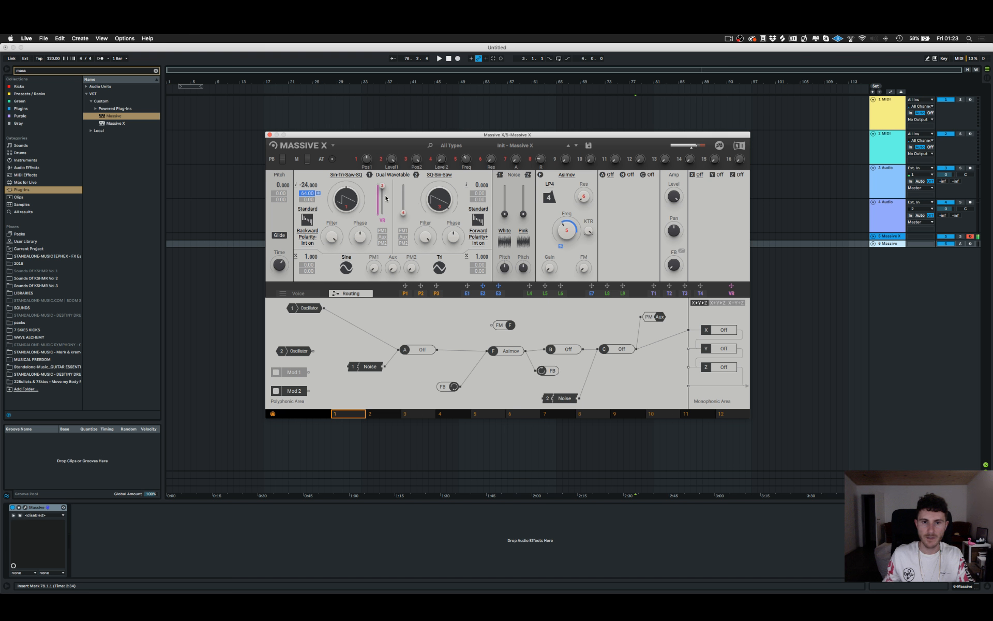
Set the voice polyphony to Poly and adjust oscillator 1's level together with its VR modulation amount.
click(298, 293)
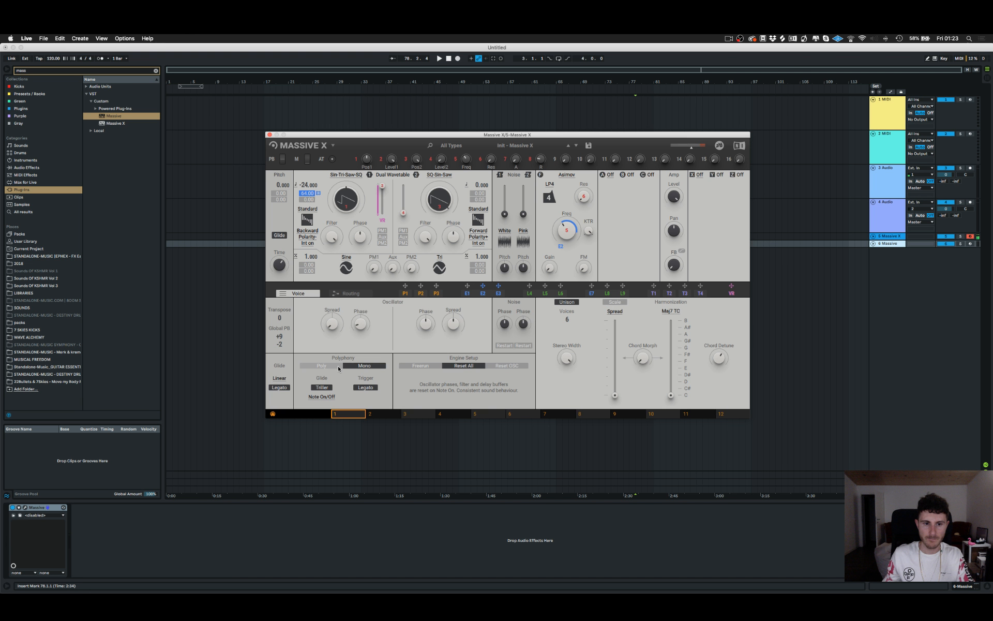
click(338, 366)
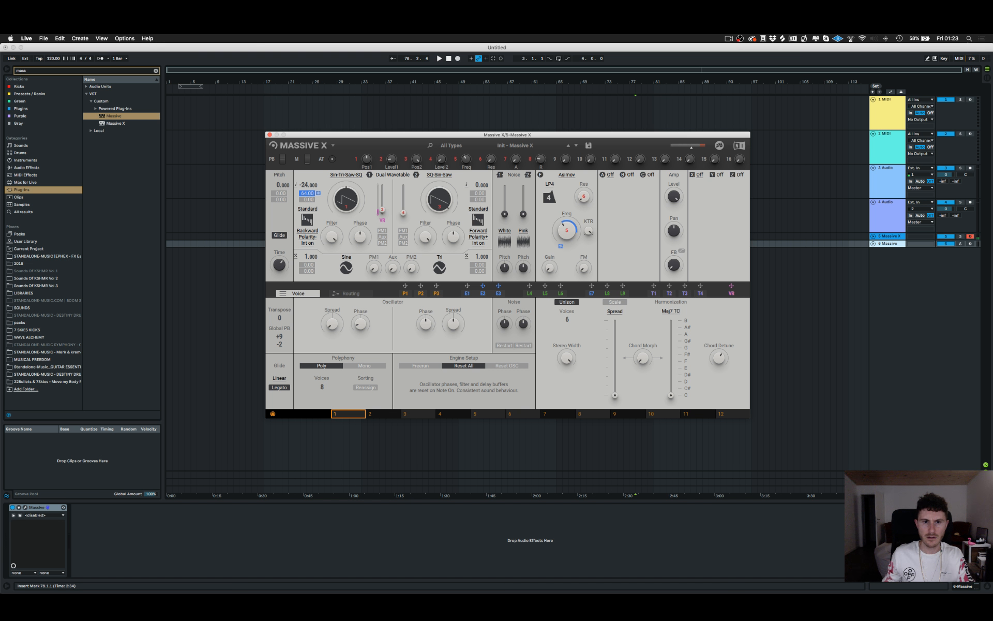
drag(382, 220, 382, 186)
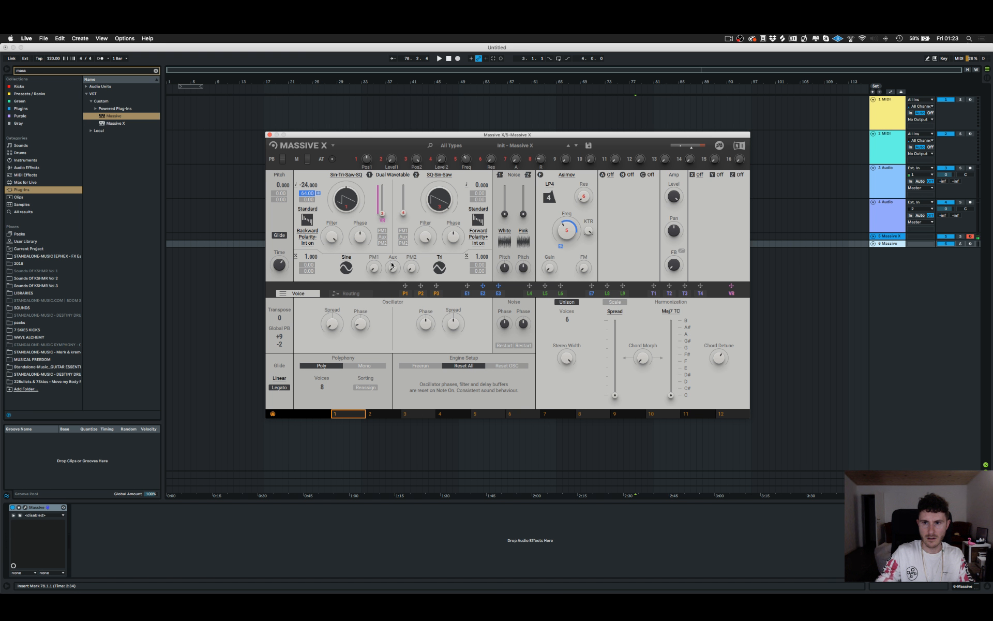
mouse_move(382, 213)
mouse_down()
mouse_move(382, 185)
mouse_move(382, 233)
mouse_up()
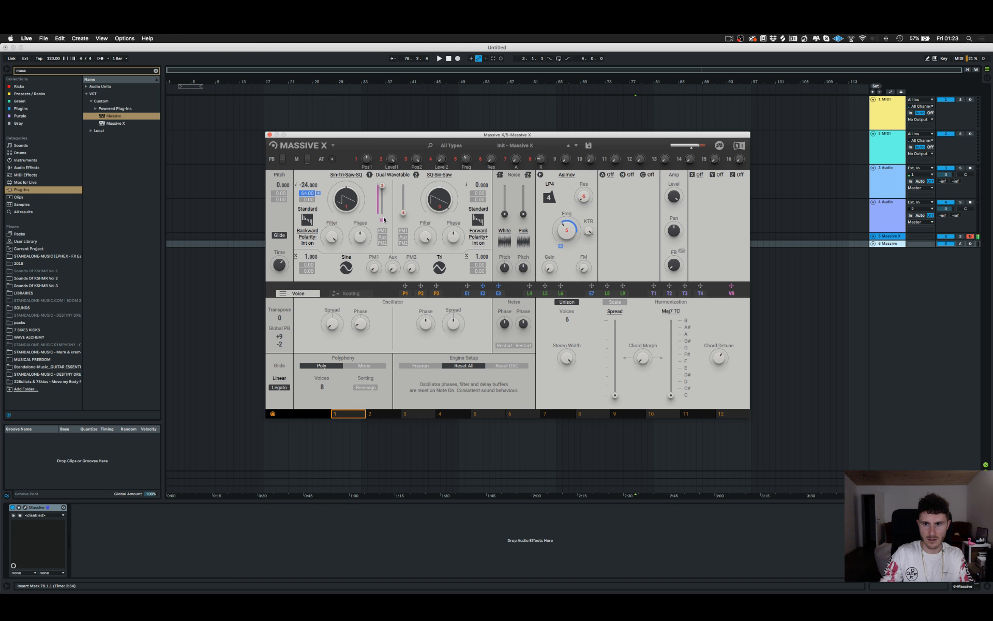
drag(382, 186, 382, 203)
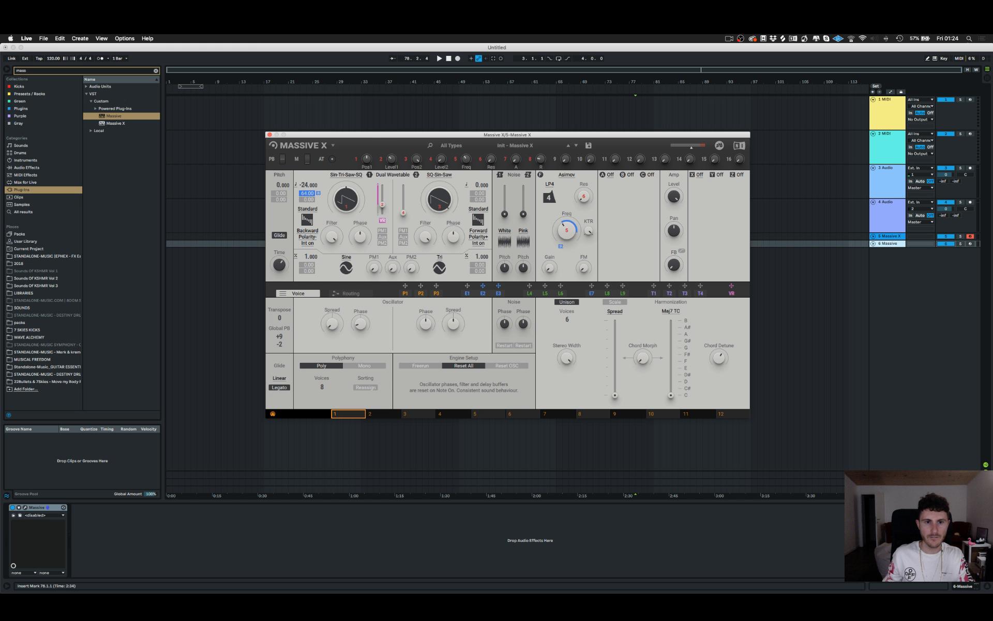
drag(382, 221, 382, 264)
mouse_move(382, 202)
mouse_down()
mouse_move(382, 189)
mouse_move(382, 198)
mouse_up()
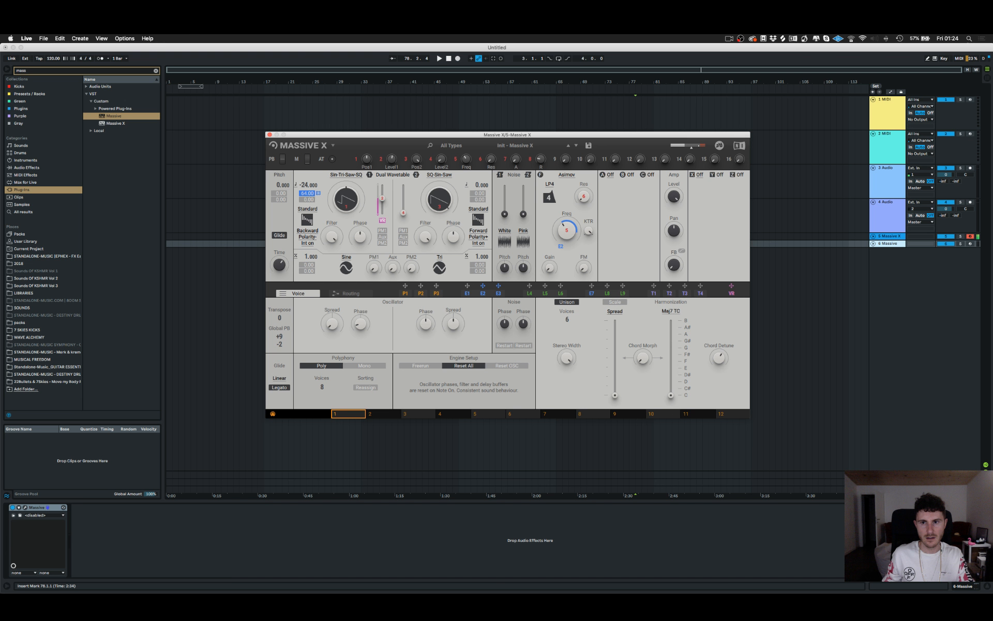
Move the Massive X window aside and set the song tempo to 140 BPM.
drag(362, 135, 617, 128)
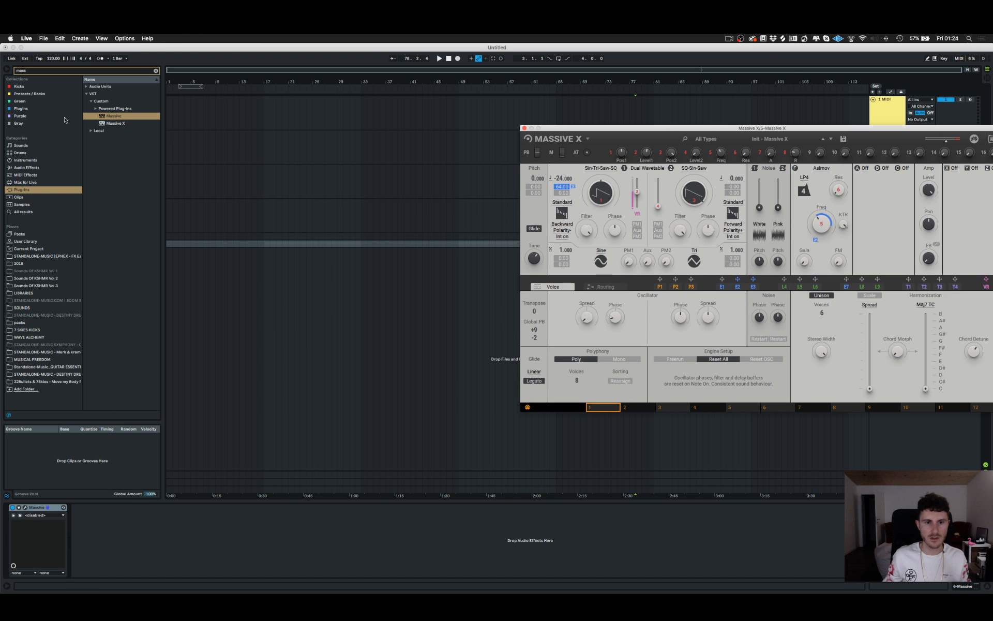
click(54, 59)
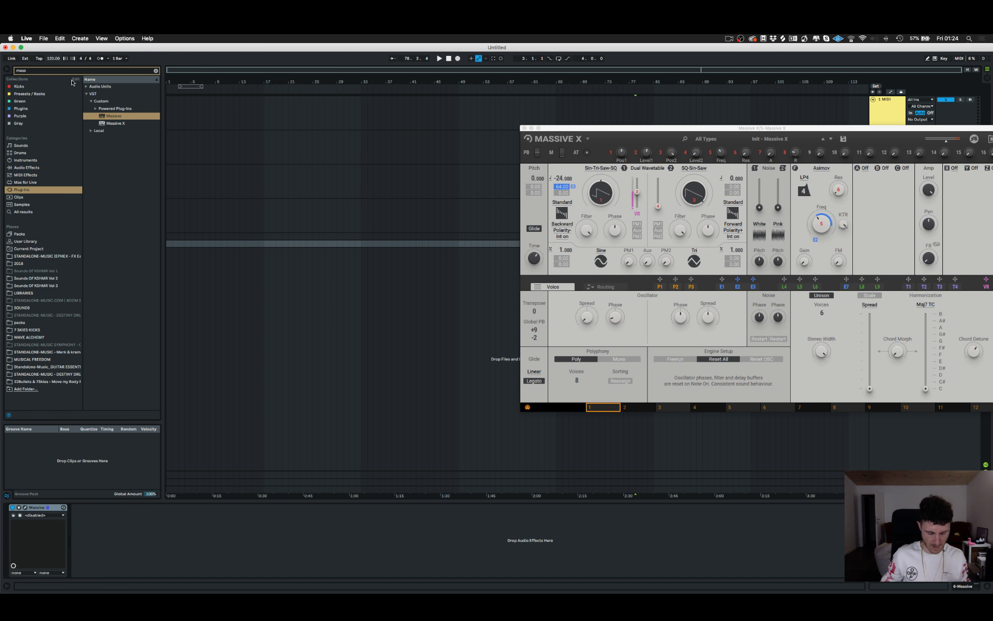
text(140)
key(Return)
Create a four-bar MIDI clip on the Massive X track starting at bar 33 and turn the metronome on.
drag(362, 235, 386, 237)
key(super+shift+m)
key(space)
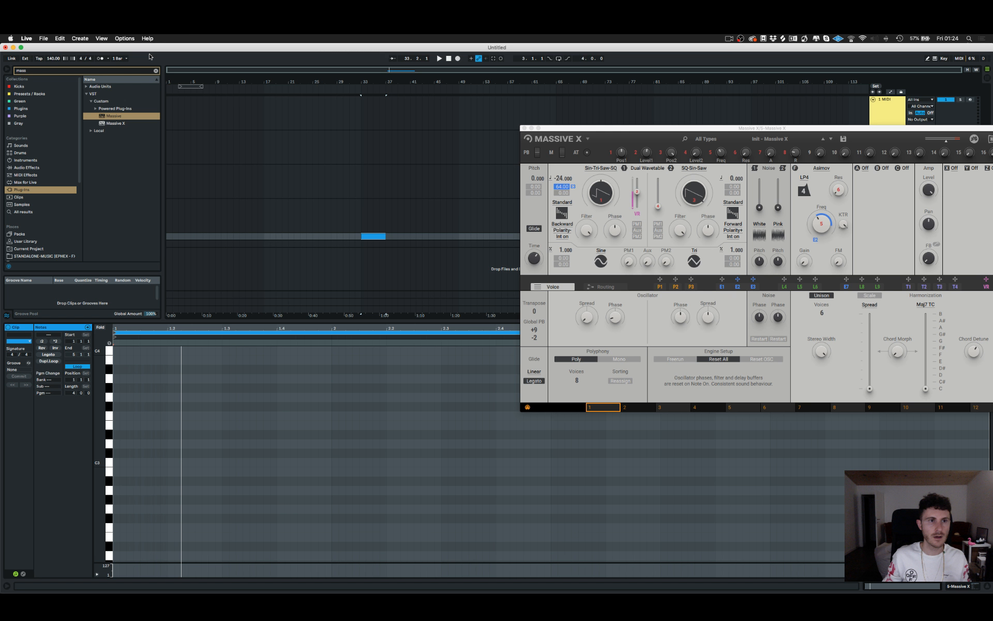
click(100, 58)
Add two consecutive D2 notes at the clip's start and shorten them to sixteenth notes.
scroll(120, 485, down, 2)
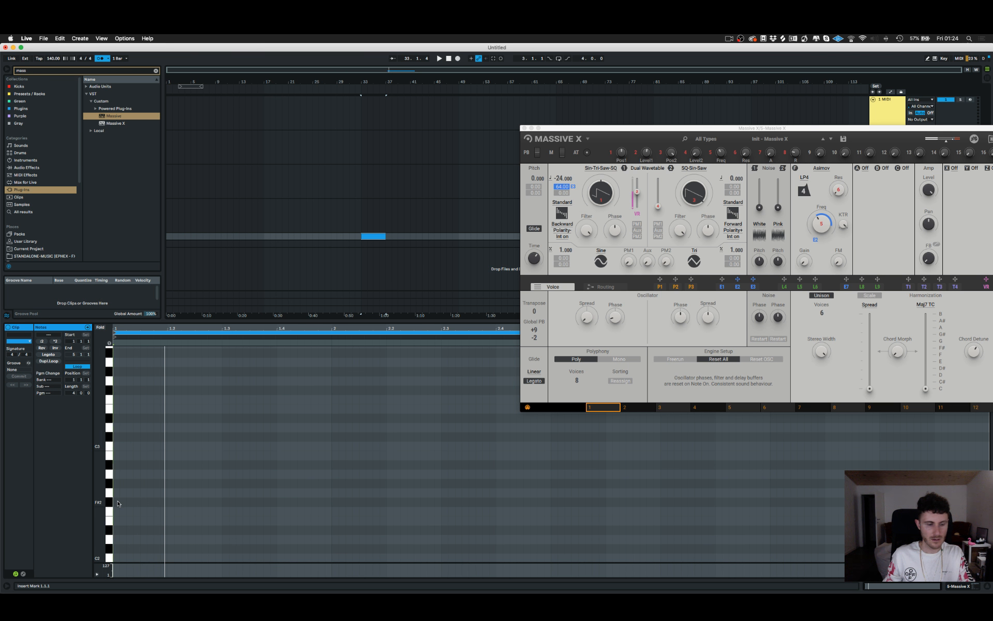
double_click(126, 539)
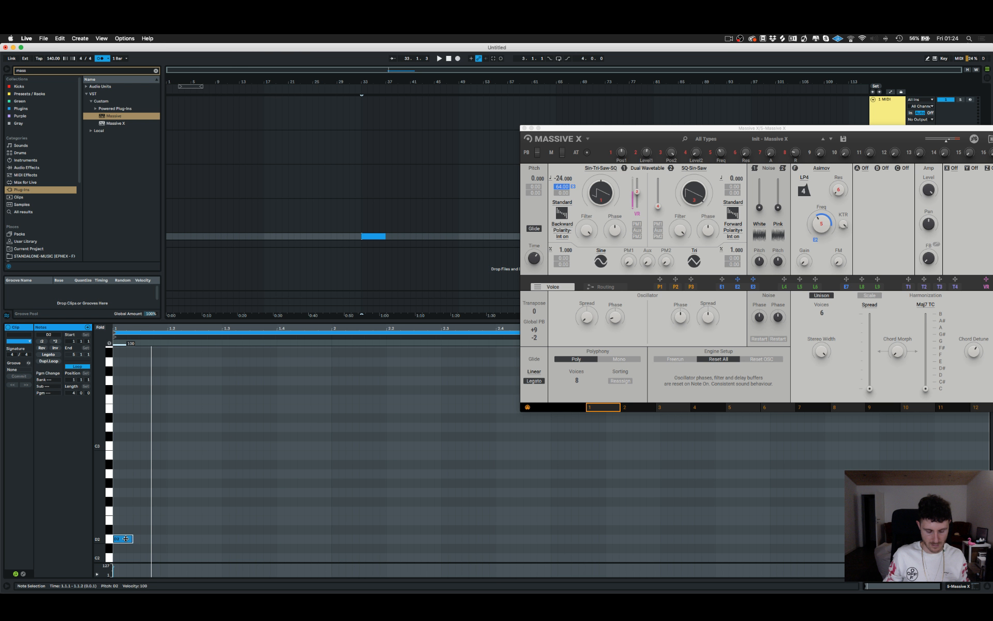
double_click(141, 539)
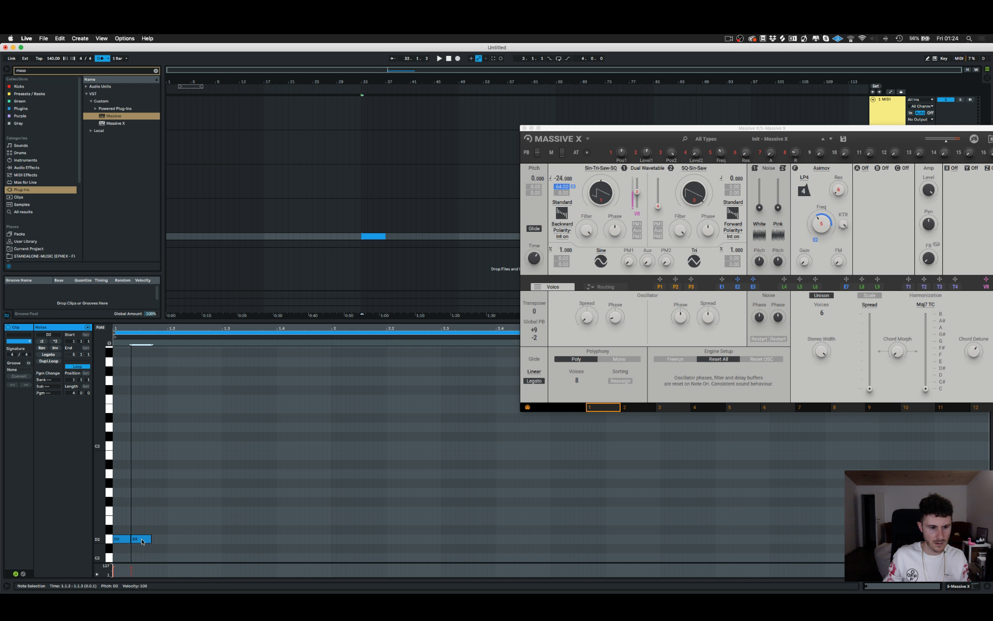
key(space)
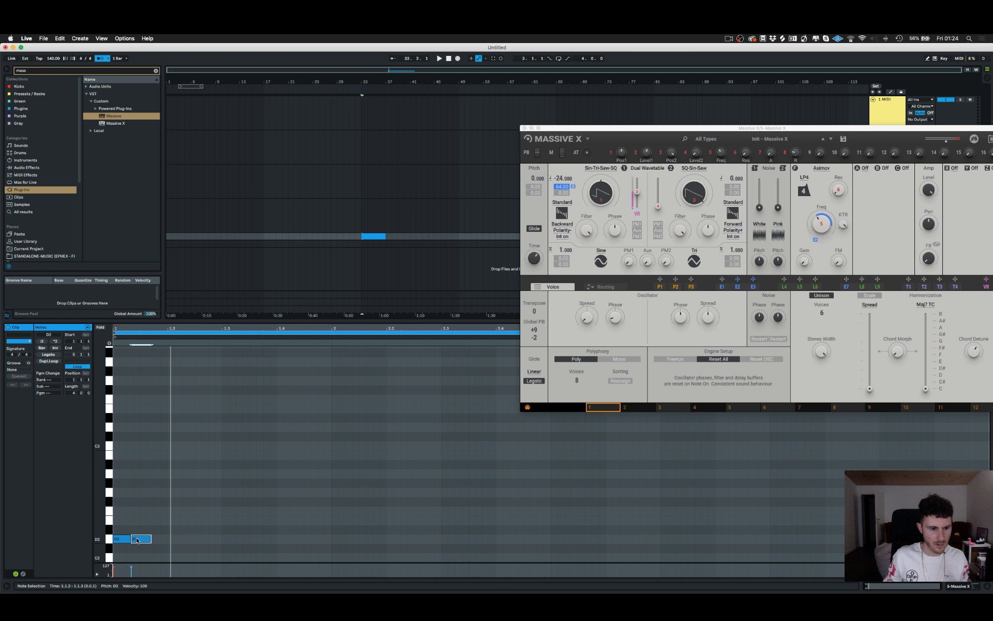
drag(137, 541, 133, 540)
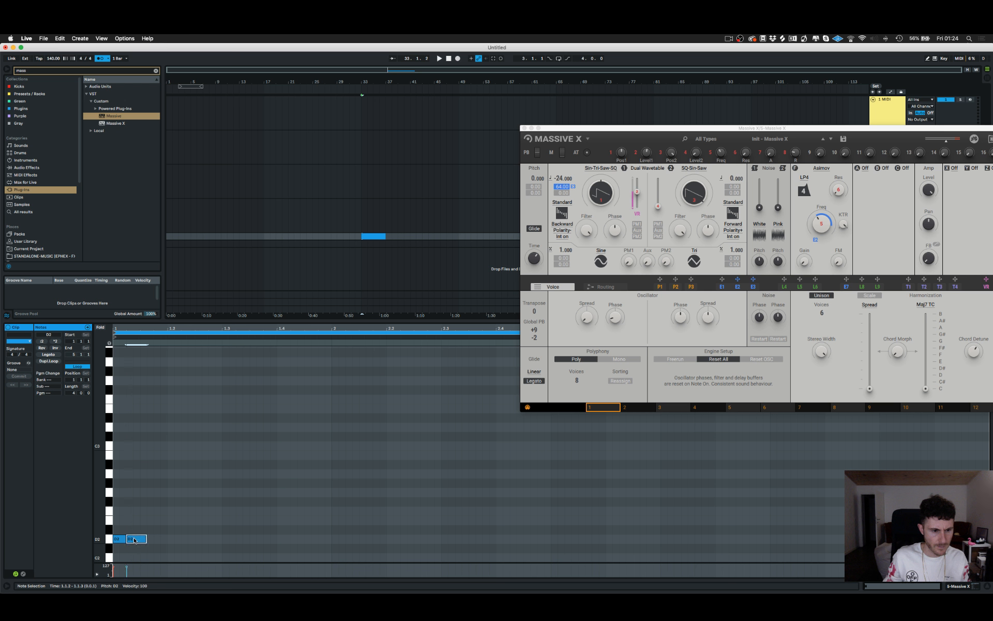
click(154, 540)
click(143, 540)
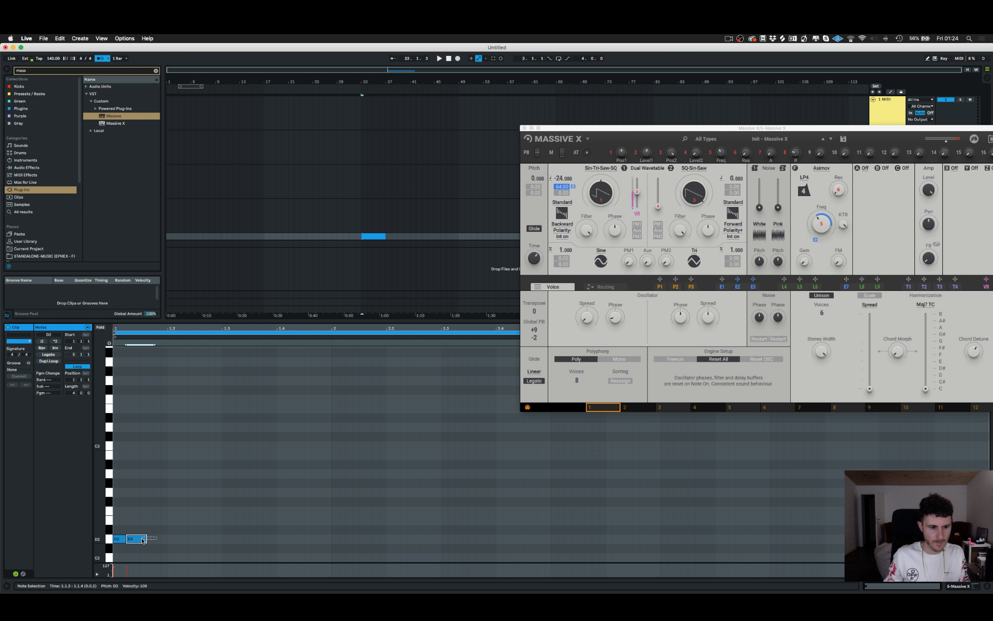
key(space)
drag(143, 540, 116, 547)
key(space)
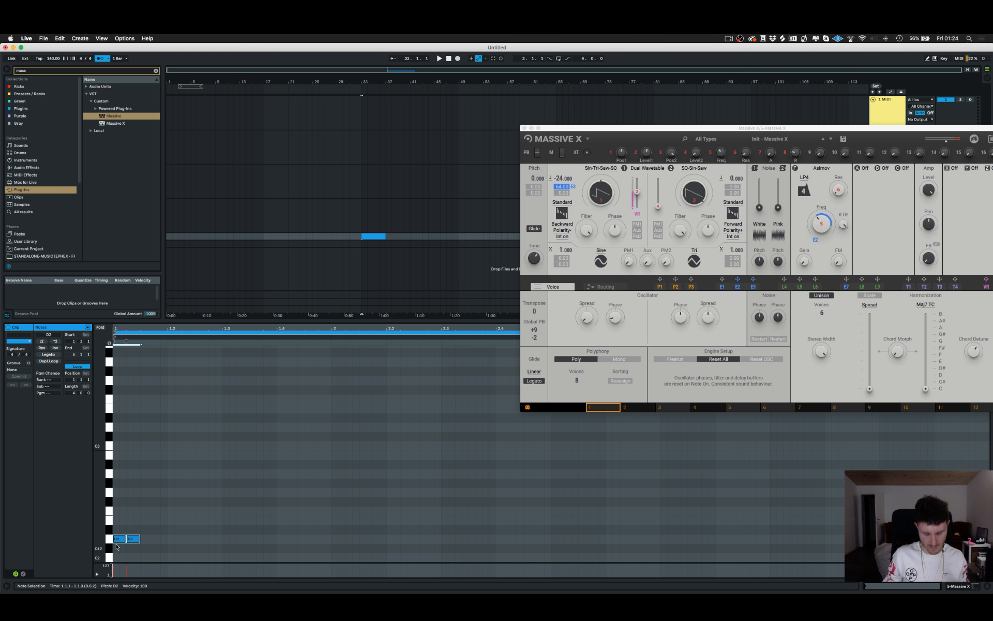
Duplicate the D2 sixteenth notes repeatedly until they fill the whole four-bar clip.
key(super+d)
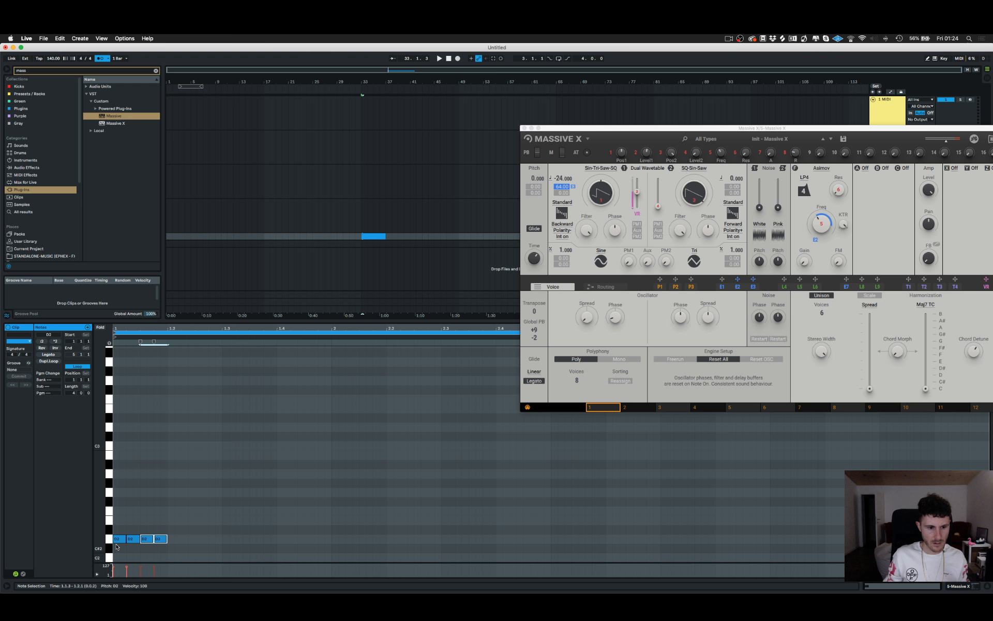
key(super+a)
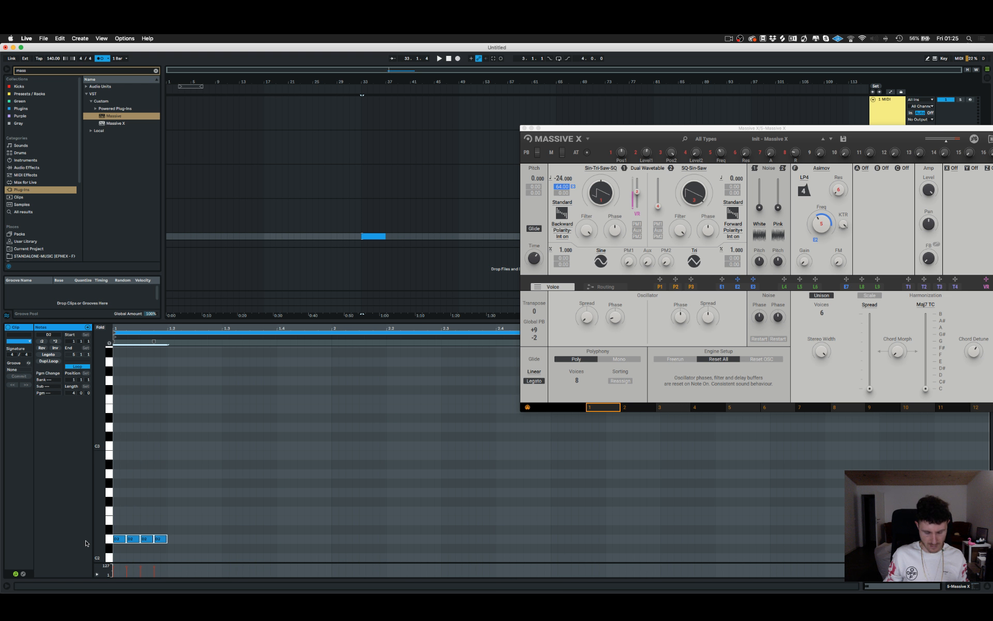
key(super+d)
key(super+d)
key(super+d)
key(super+d)
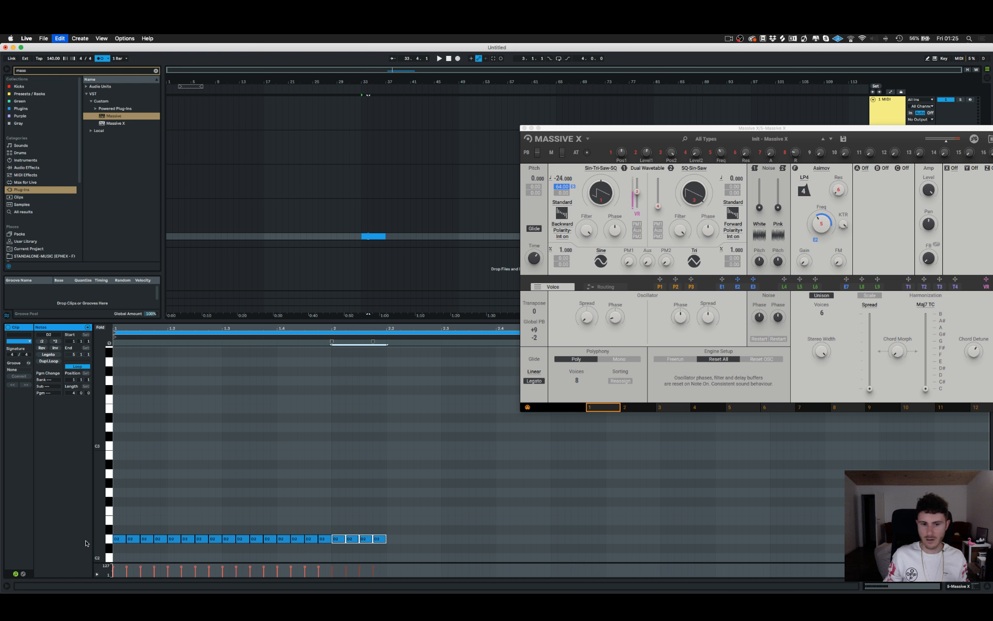
key(super+d)
key(super+d)
key(super+d)
key(super+d)
key(super+d)
key(super+d)
key(super+d)
key(super+d)
key(super+d)
Play the clip briefly and remove the VR modulation from oscillator 1's level.
key(space)
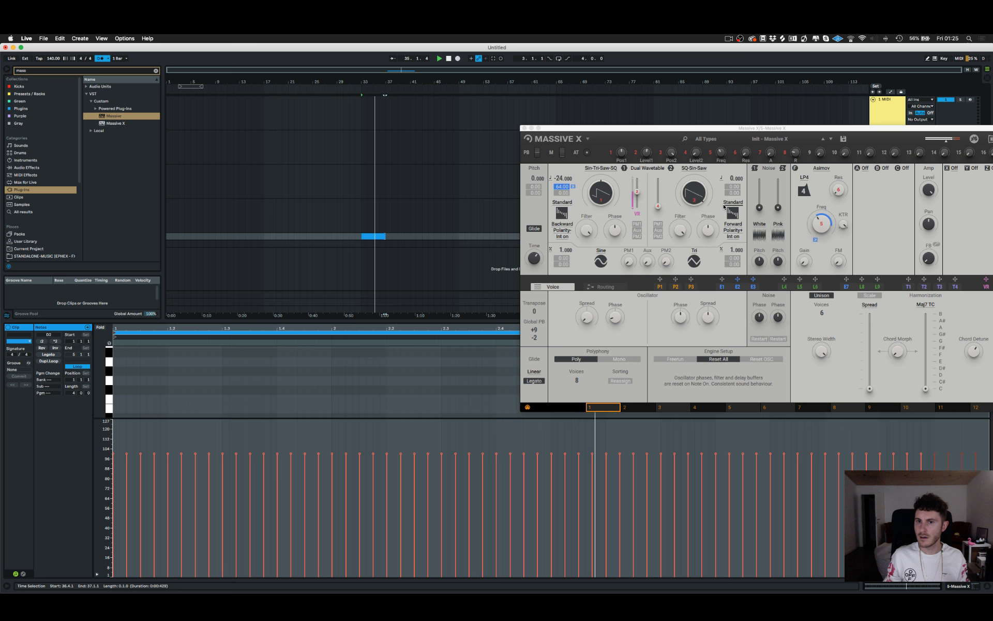
key(space)
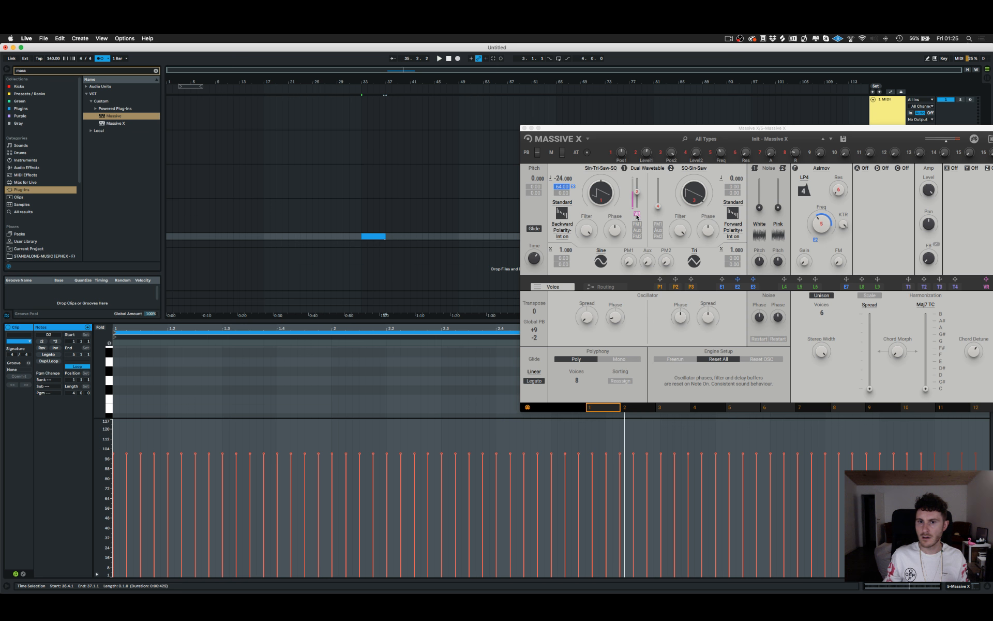
right_click(637, 214)
click(641, 223)
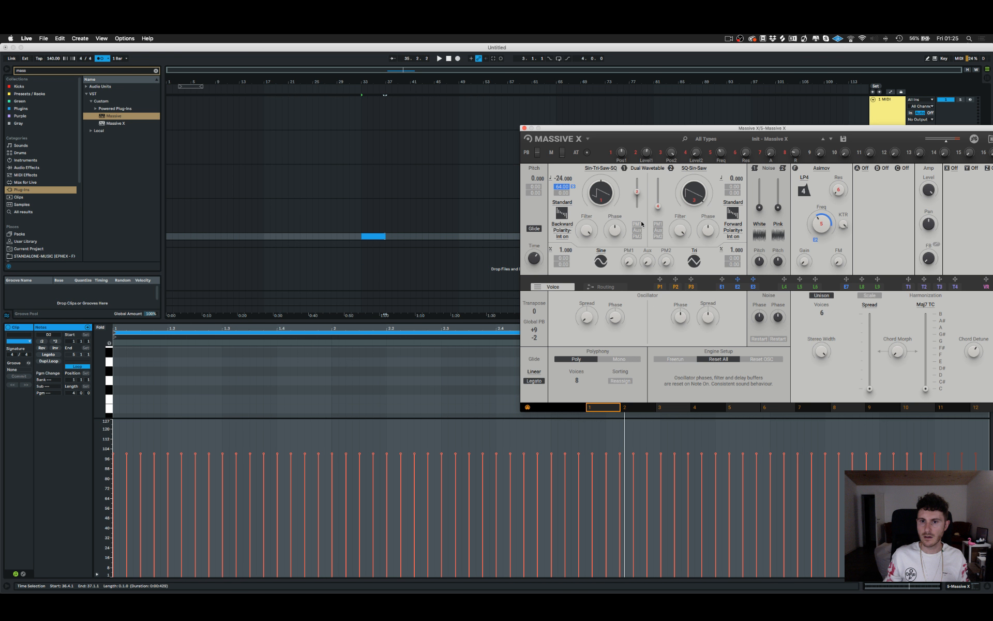
Draw a rising velocity ramp across the clip's first two beats and play it back.
click(370, 236)
key(space)
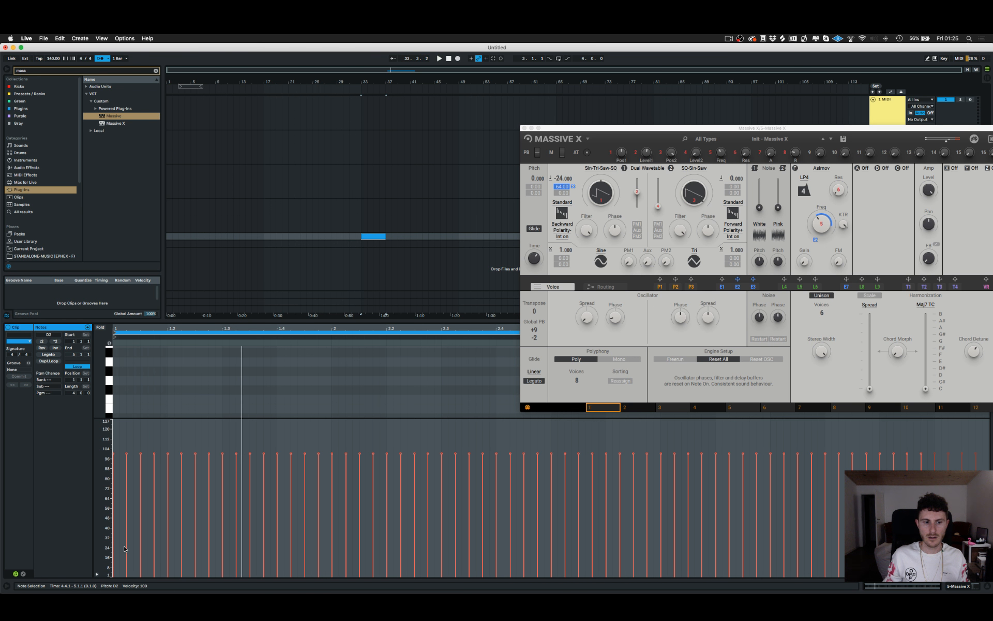
mouse_move(125, 568)
mouse_down()
mouse_move(225, 452)
mouse_move(116, 566)
mouse_move(105, 559)
mouse_up()
key(space)
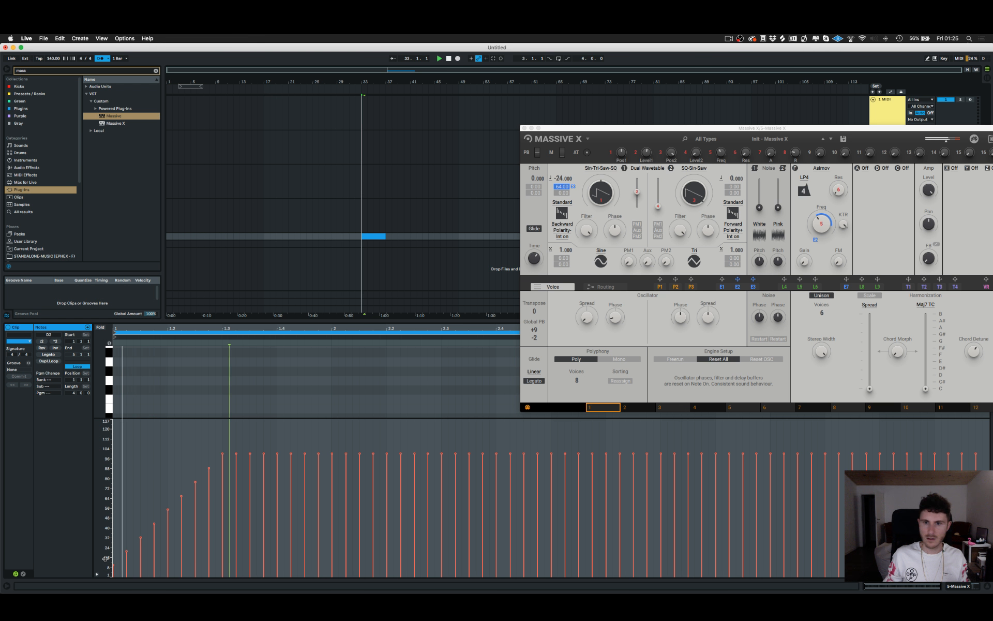
key(space)
Assign VR to oscillator 1's level again for playback and redraw the first two beats' velocities as a falling ramp.
drag(986, 279, 638, 214)
key(space)
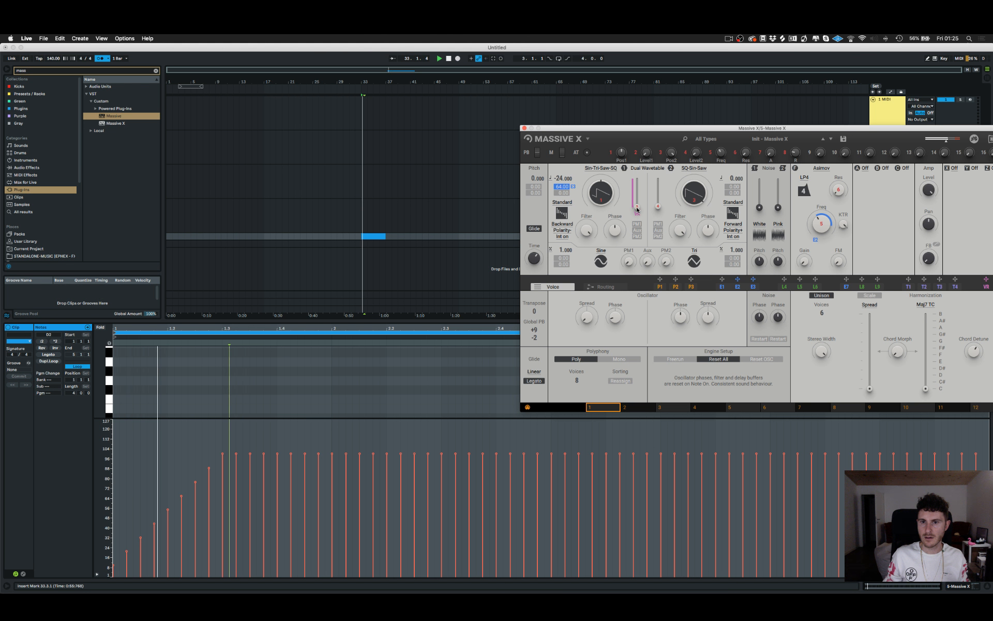
drag(115, 448, 230, 593)
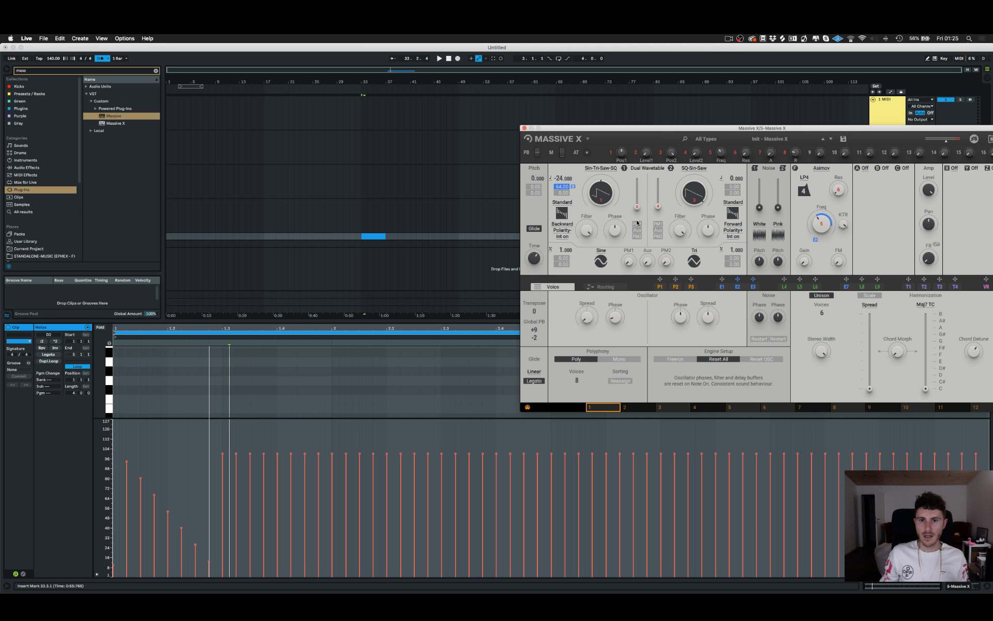
Move the Massive X window back to the middle of the arrangement and raise oscillator 1's level to maximum.
drag(671, 129, 422, 133)
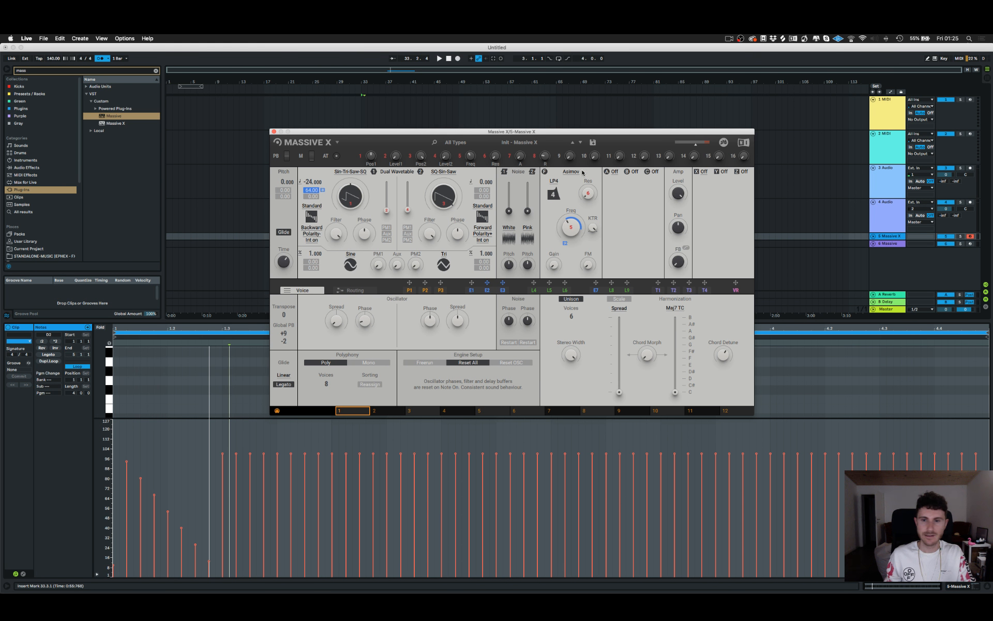
drag(387, 210, 387, 182)
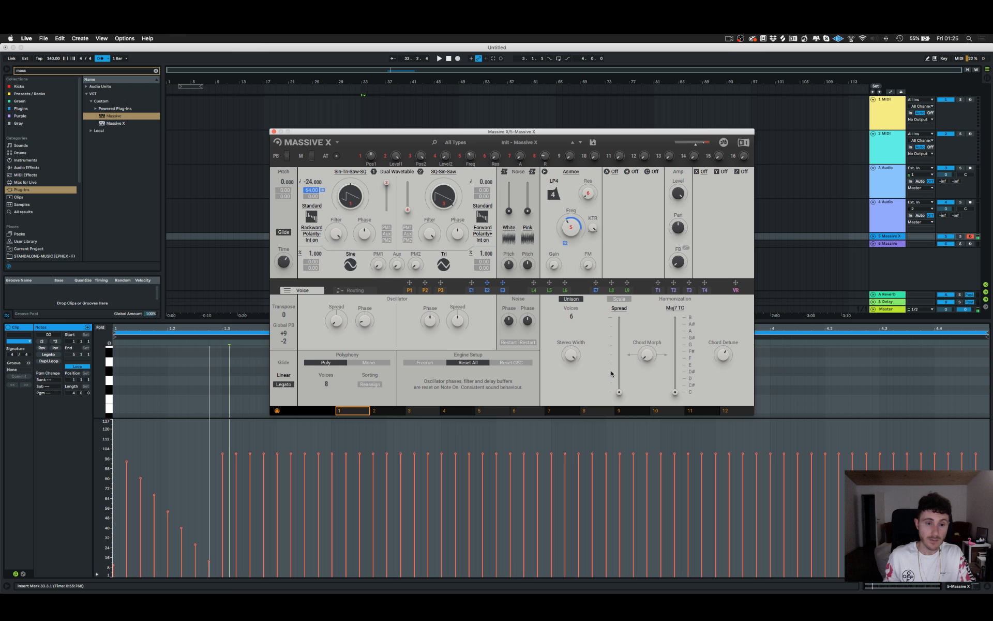
Try the Bend and Mirror wavetable modes on oscillator 1 and vary the second mode knob.
click(311, 215)
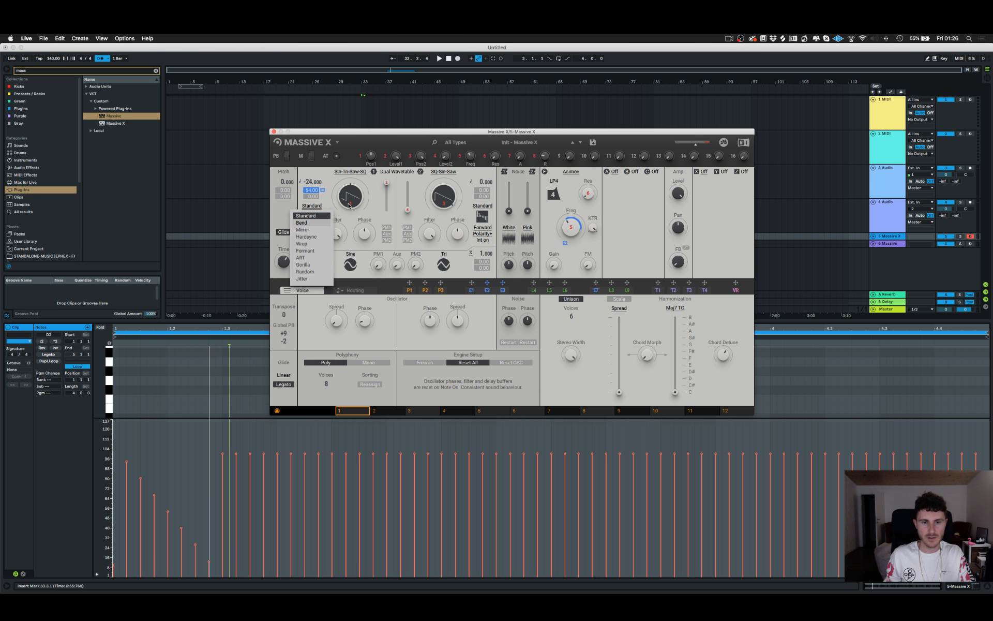
click(311, 223)
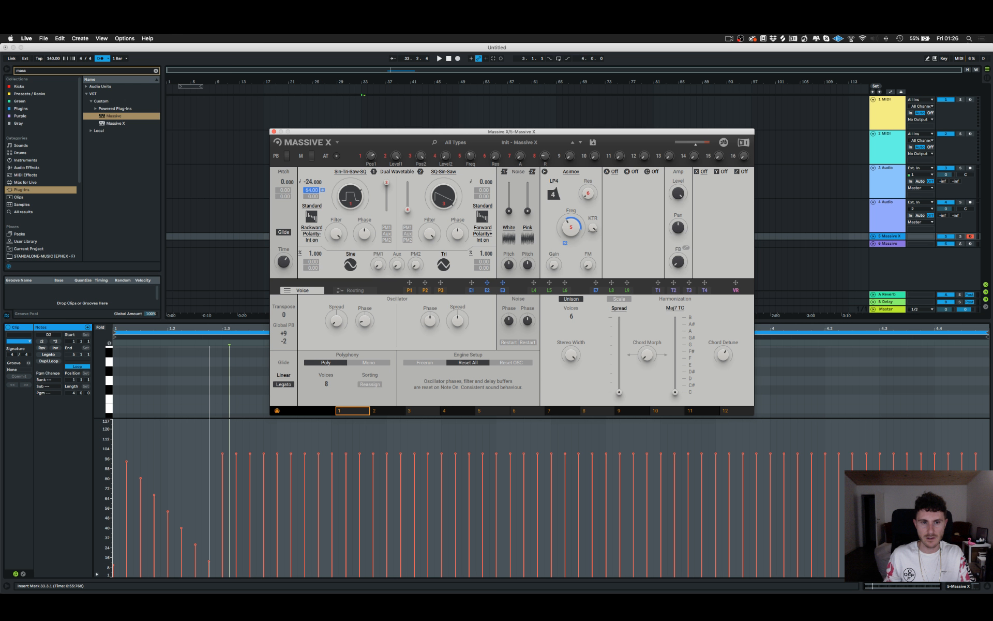
click(312, 206)
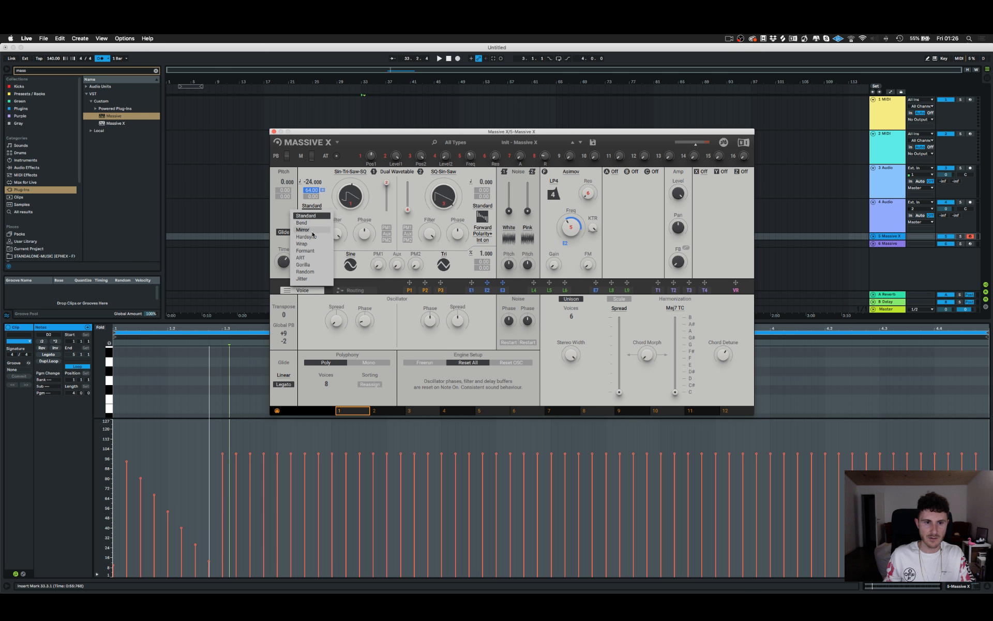
click(311, 223)
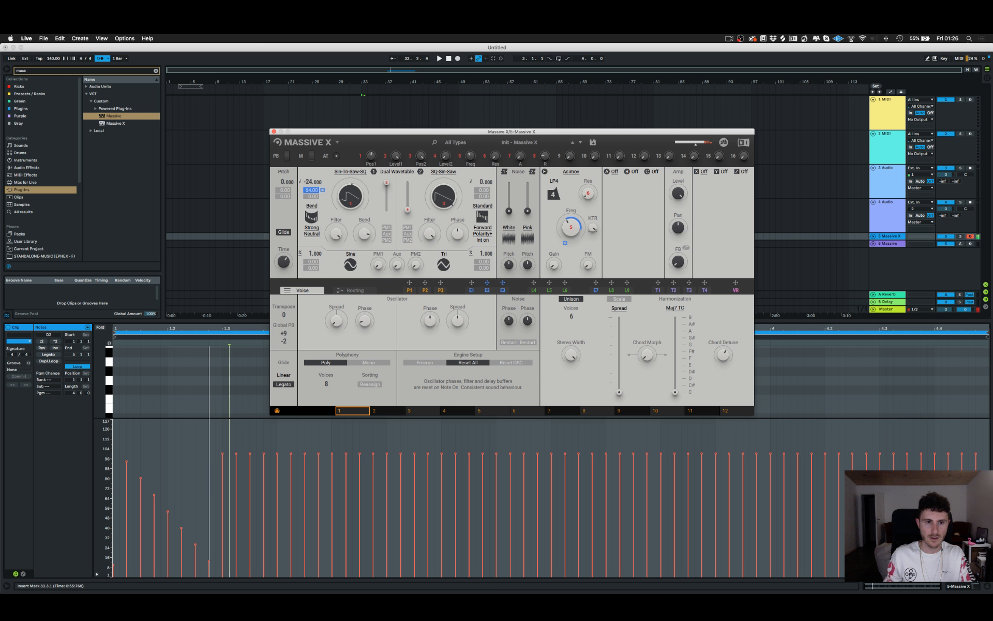
click(313, 218)
drag(363, 236, 363, 274)
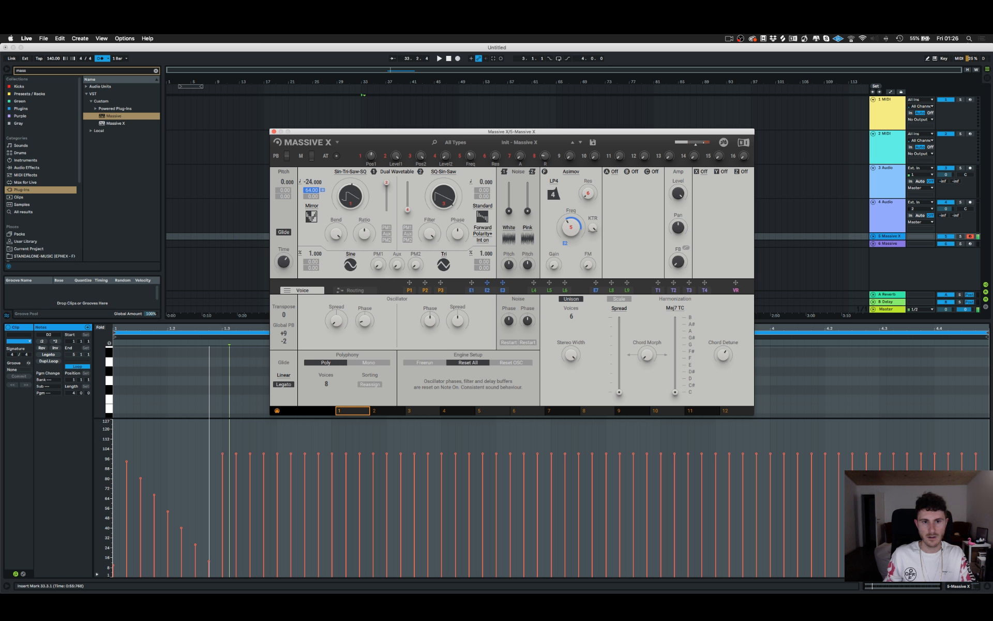
Try the Hardsync, Wrap and Formant wavetable modes on oscillator 1.
click(312, 218)
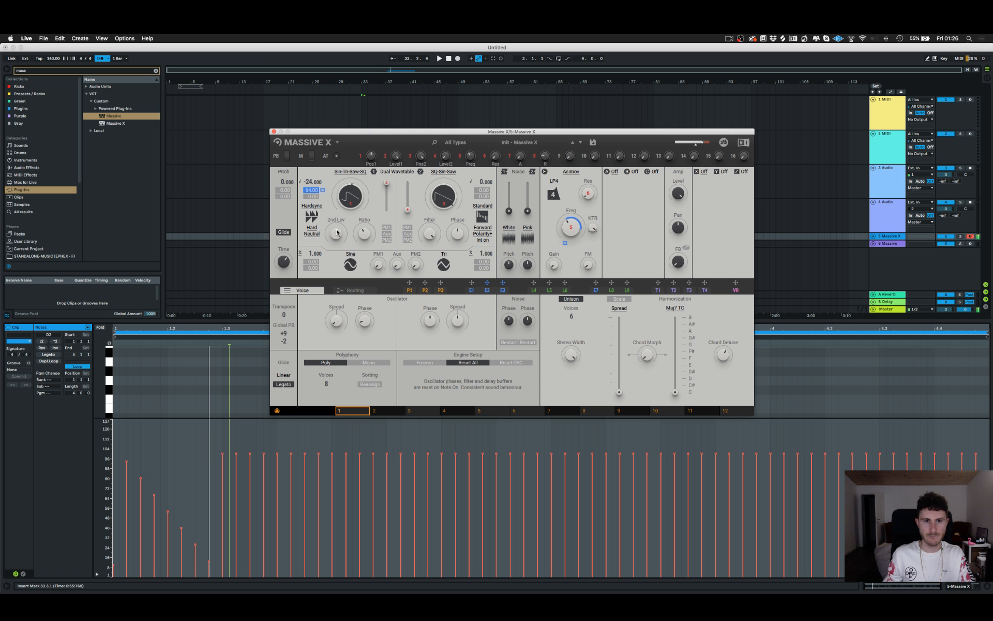
click(313, 216)
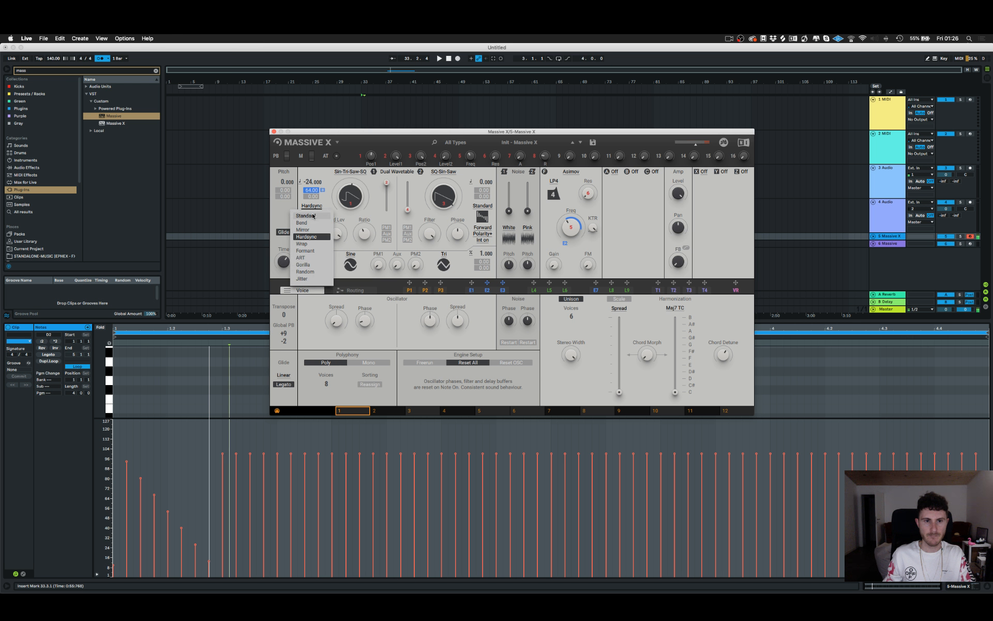
click(302, 244)
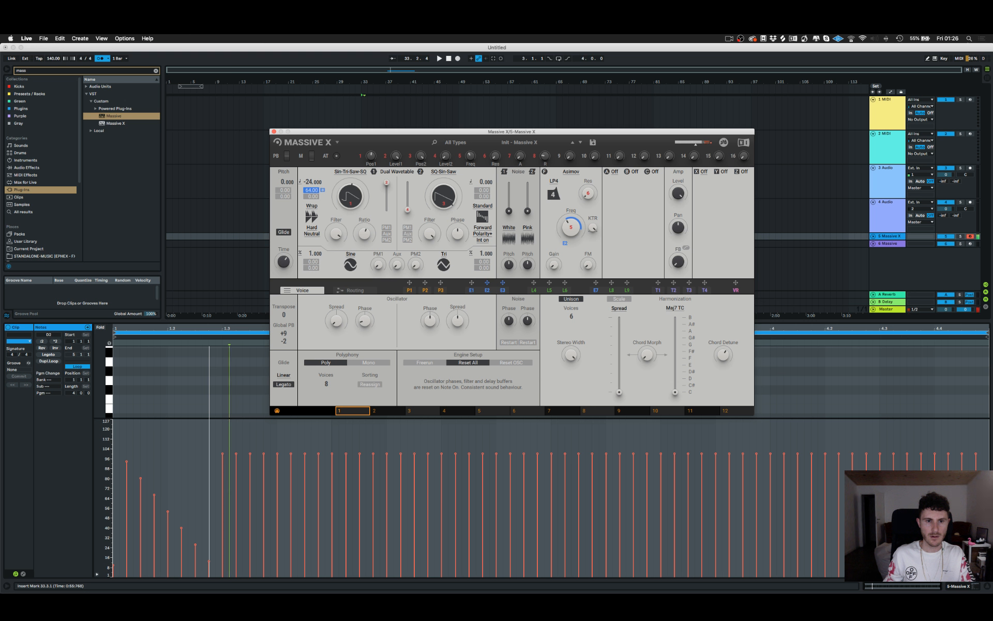
click(312, 216)
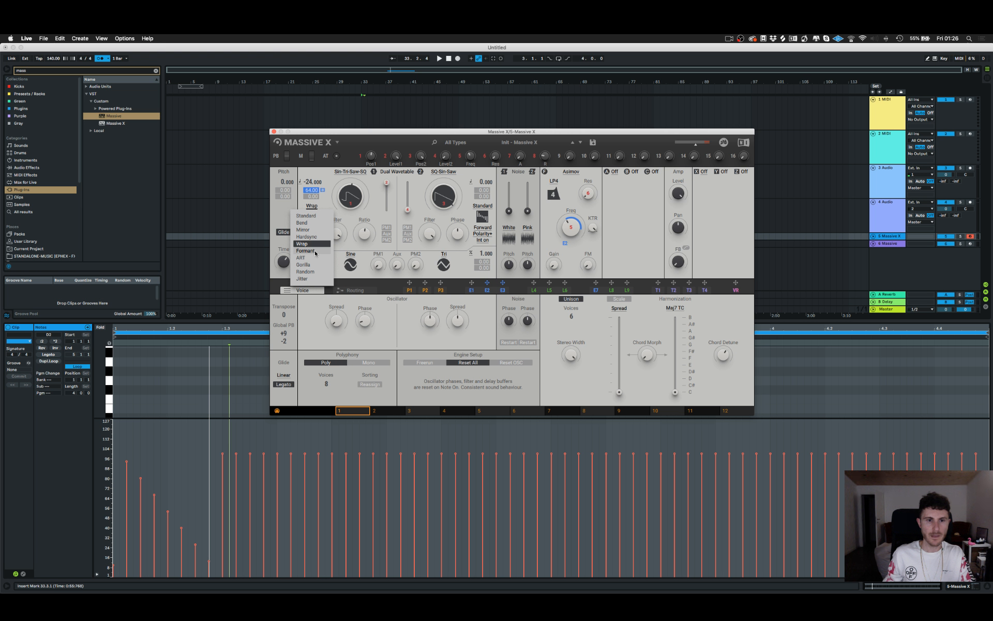
click(315, 251)
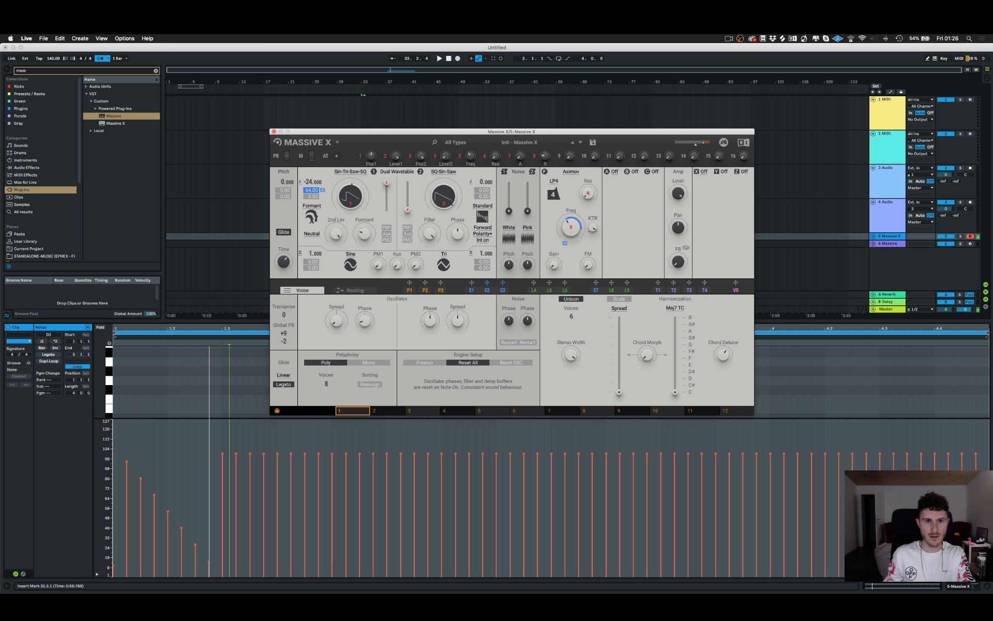
Switch oscillator 1 to the ART wavetable mode with the Bity and For-Back options.
click(311, 204)
click(311, 260)
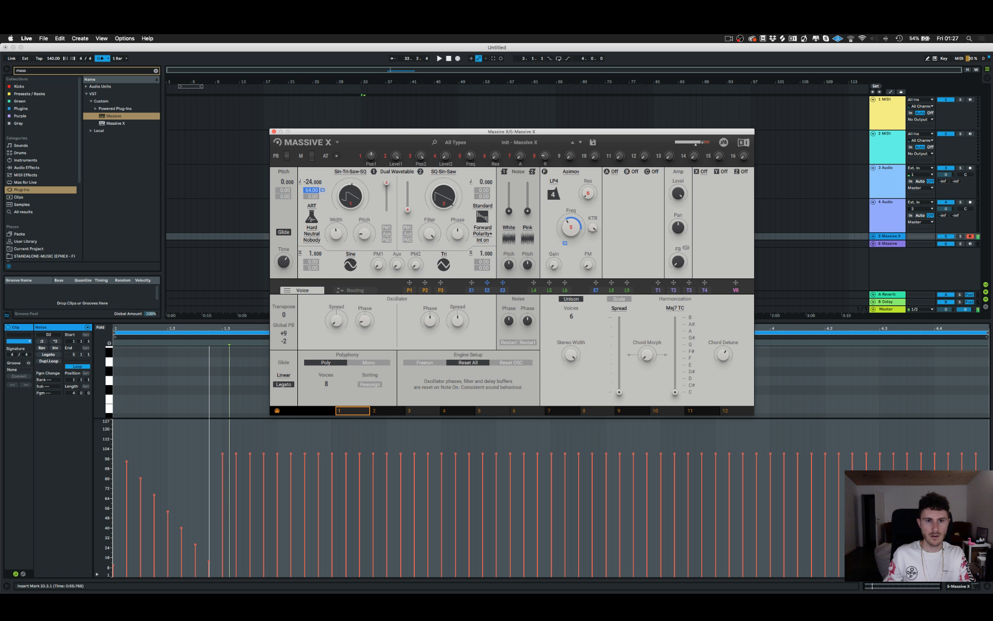
click(312, 233)
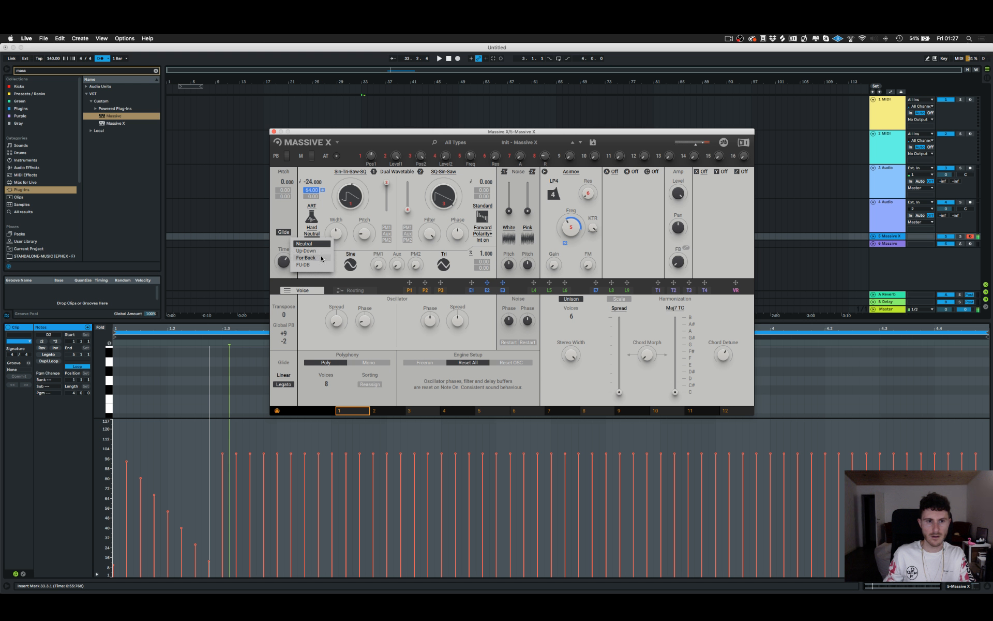
click(320, 261)
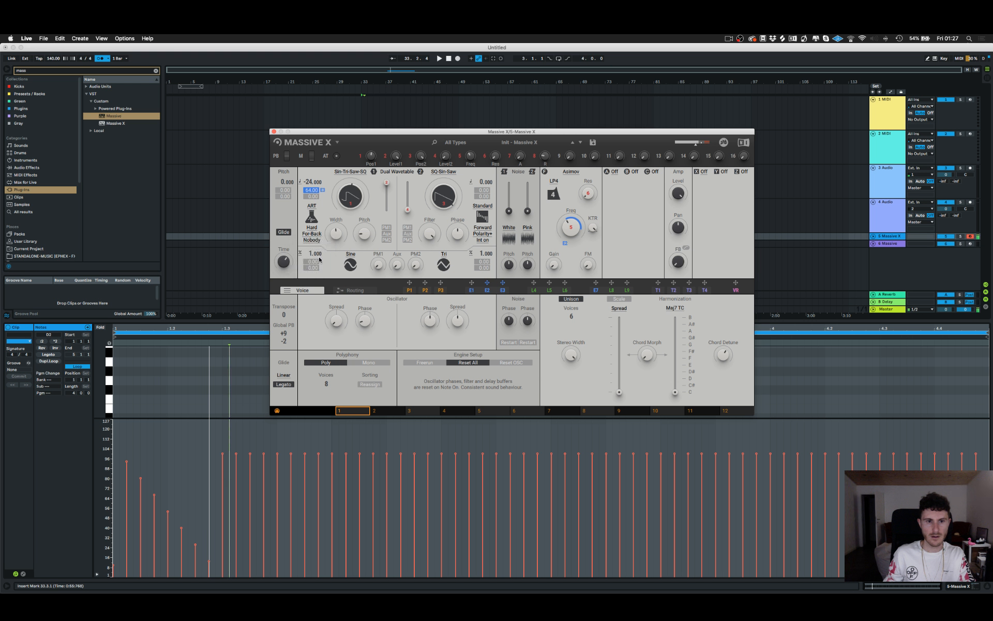
click(313, 228)
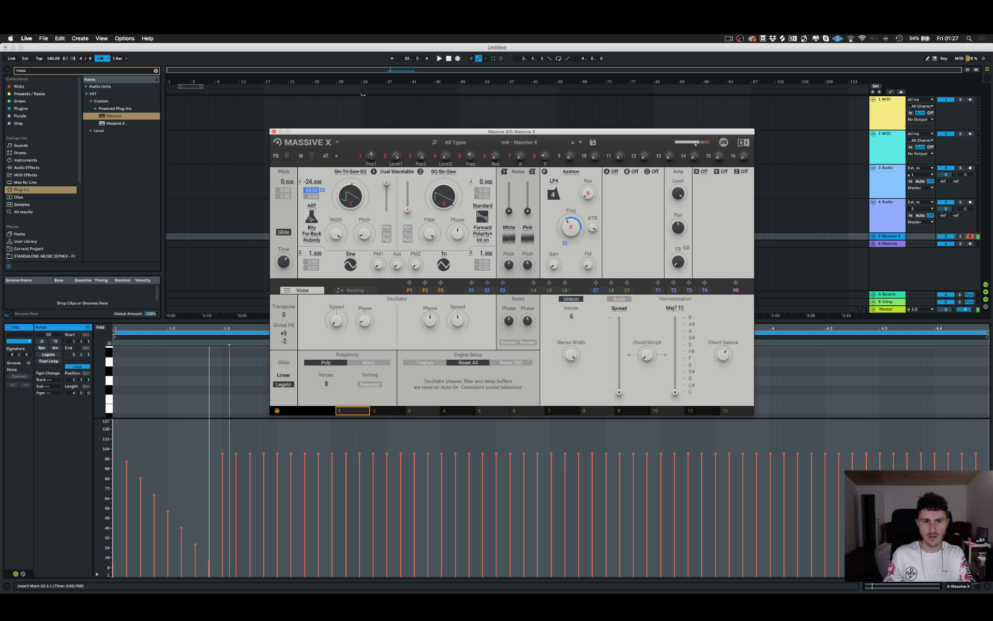
Lower the Width of oscillator 1's ART mode and try the Up-Down option.
drag(336, 234, 336, 269)
click(313, 240)
click(316, 250)
click(318, 236)
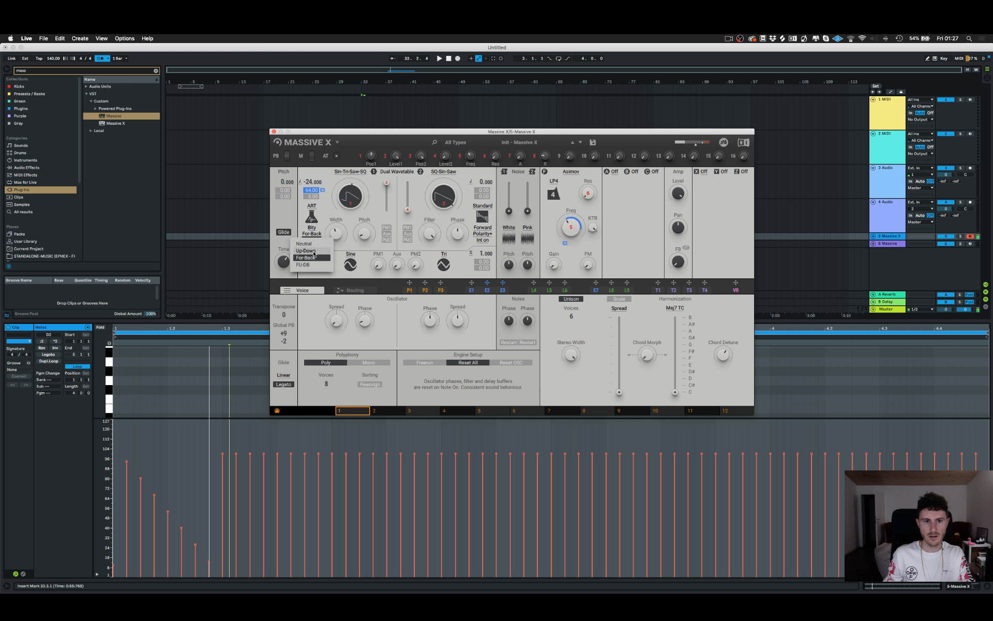
Switch oscillator 1 to the Gorilla wavetable mode with the Kong variant and the x4 multiplier.
click(314, 206)
click(316, 266)
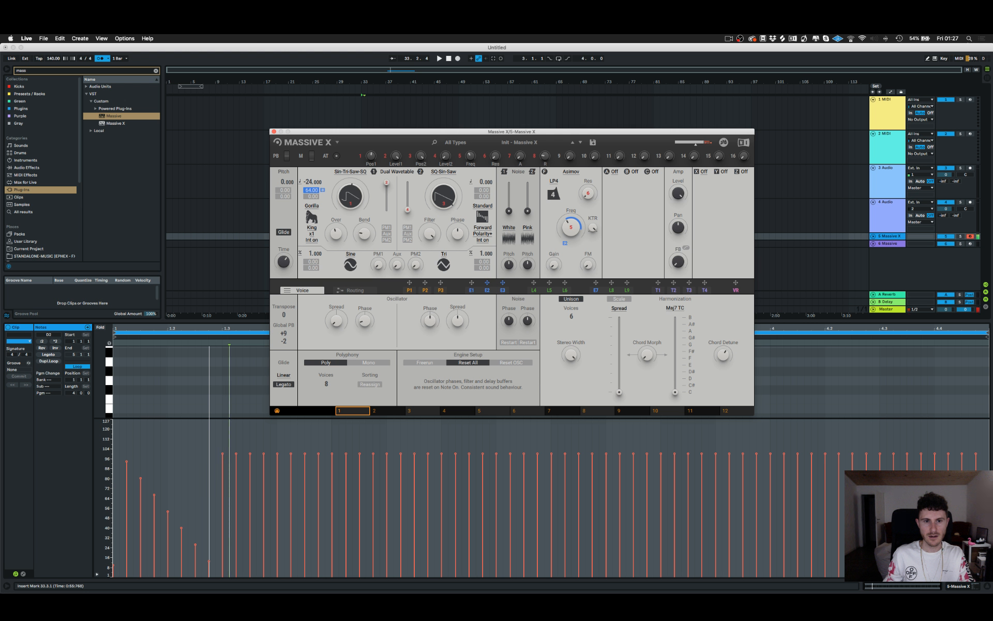
click(313, 228)
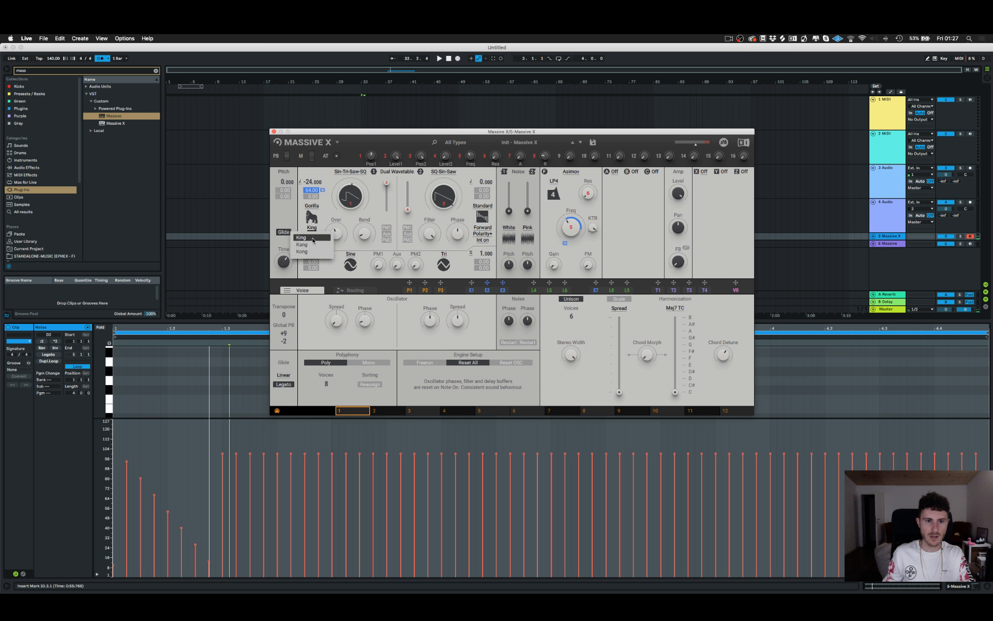
click(311, 252)
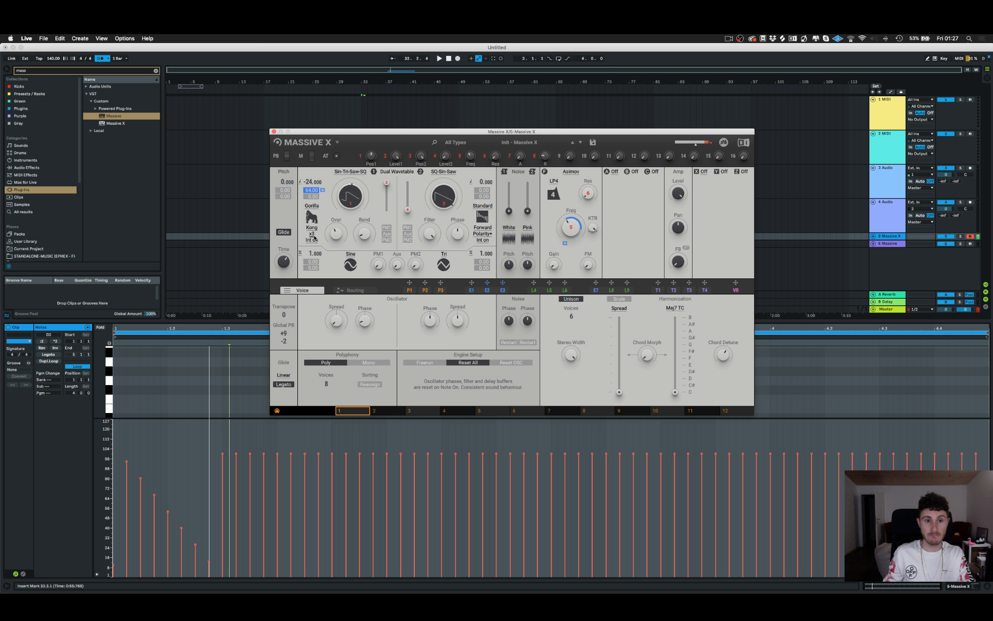
click(313, 236)
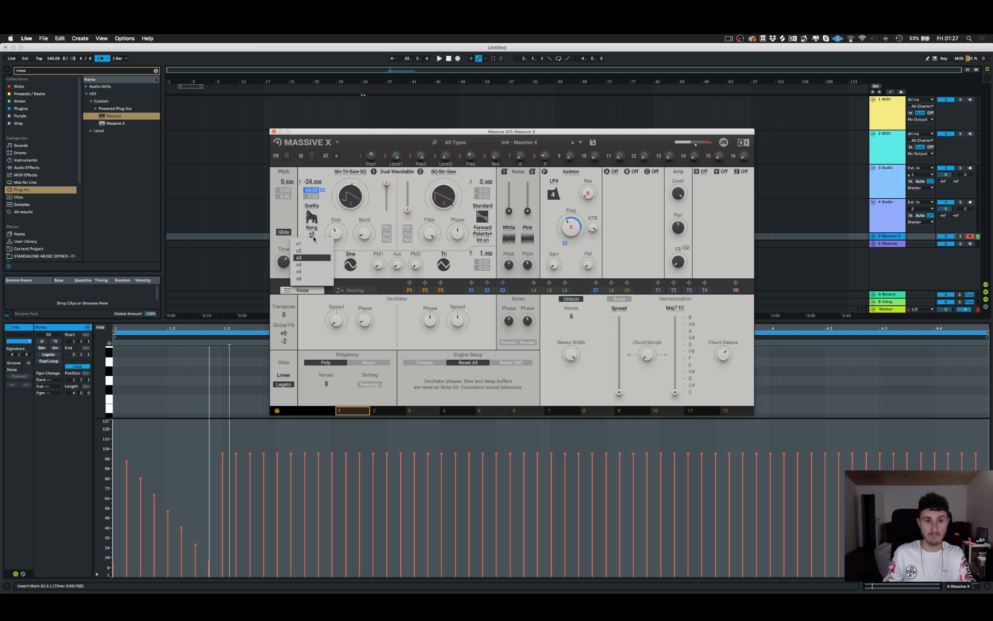
click(305, 265)
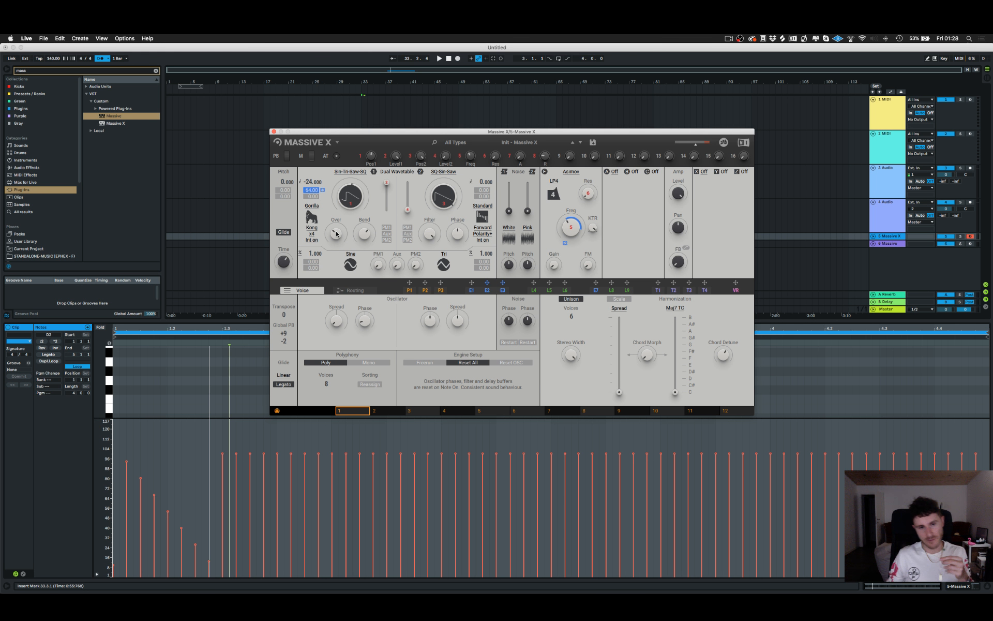
Change oscillator 1's Gorilla variant to Kang.
click(311, 228)
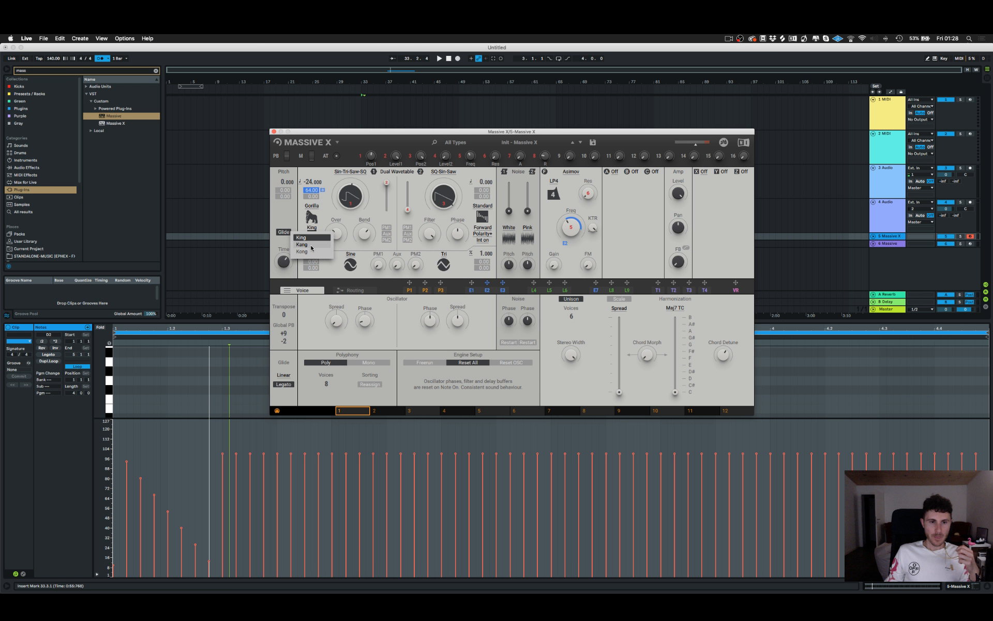
click(312, 246)
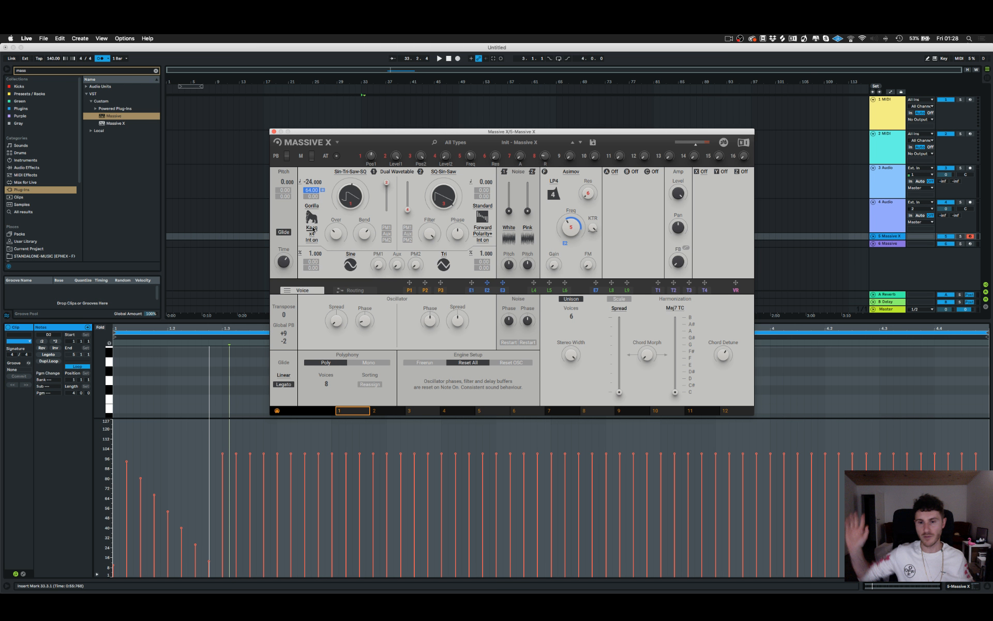
click(313, 228)
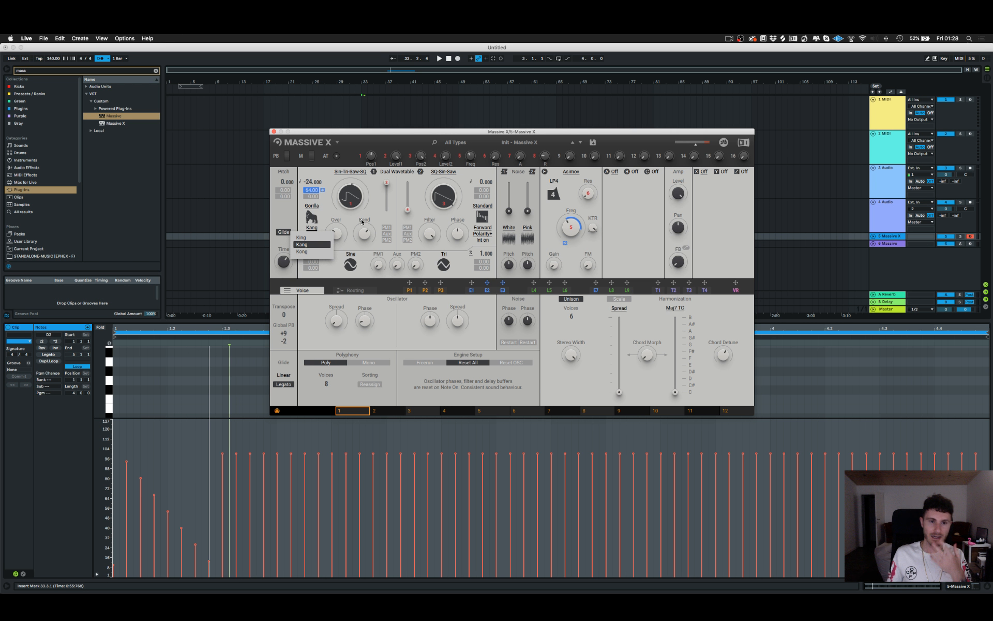
click(320, 244)
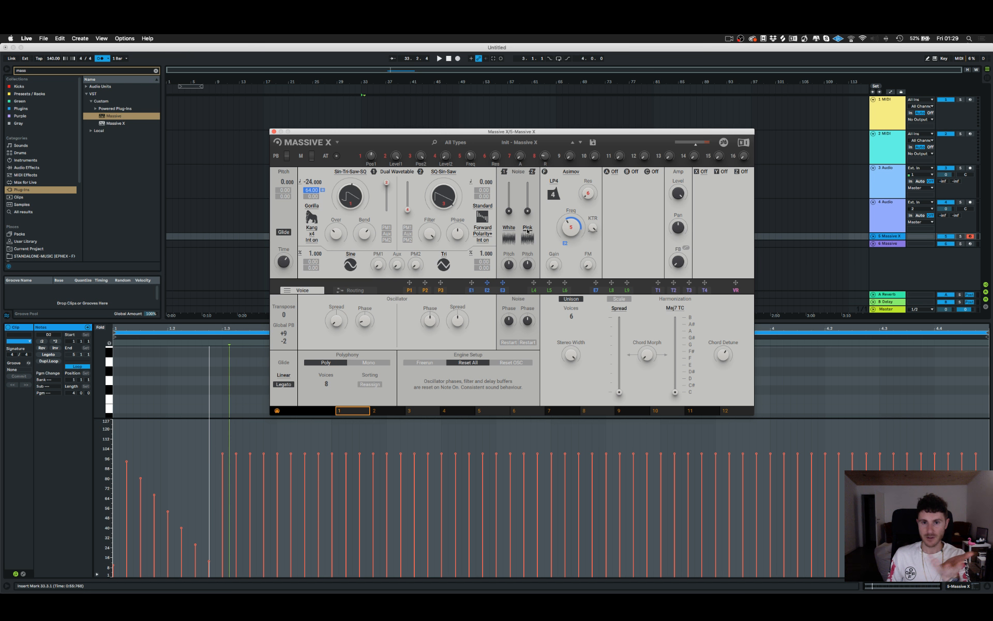
Replace the Asimov filter with Blue Monark and look through its response types, keeping LP4.
click(571, 172)
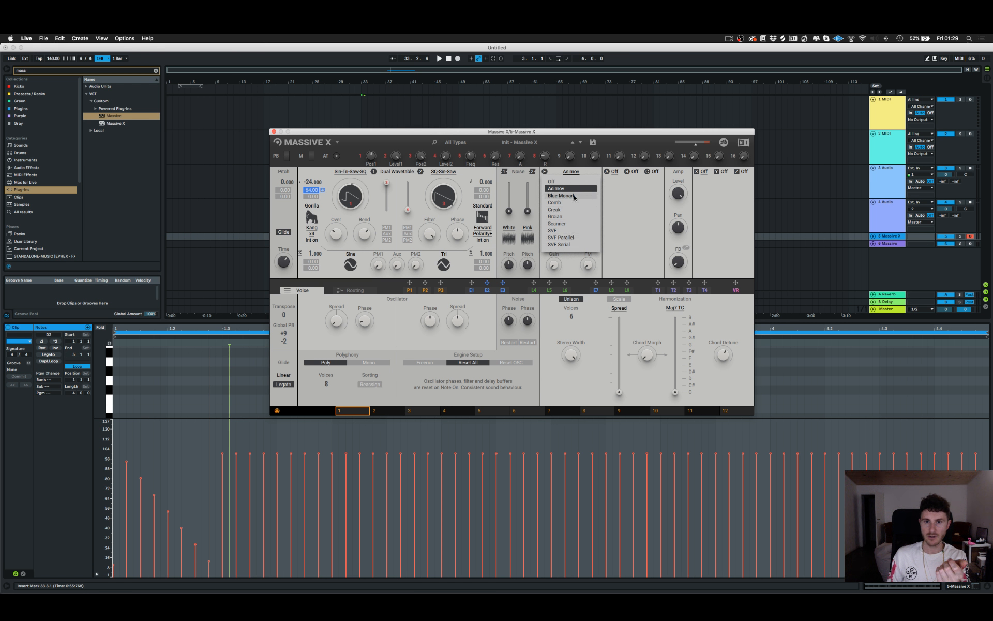
click(571, 196)
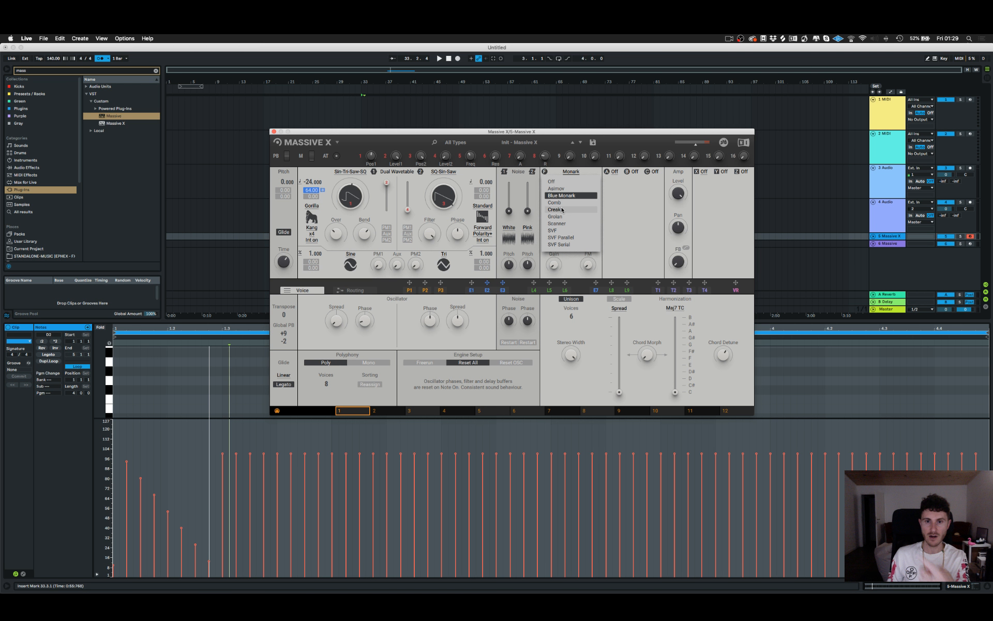
click(567, 182)
click(571, 171)
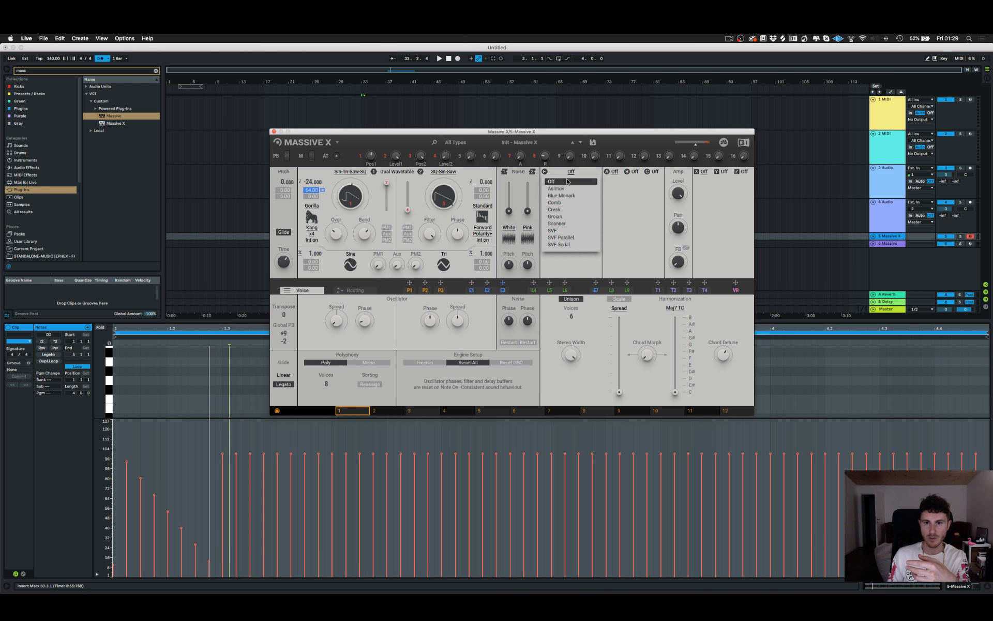
click(566, 196)
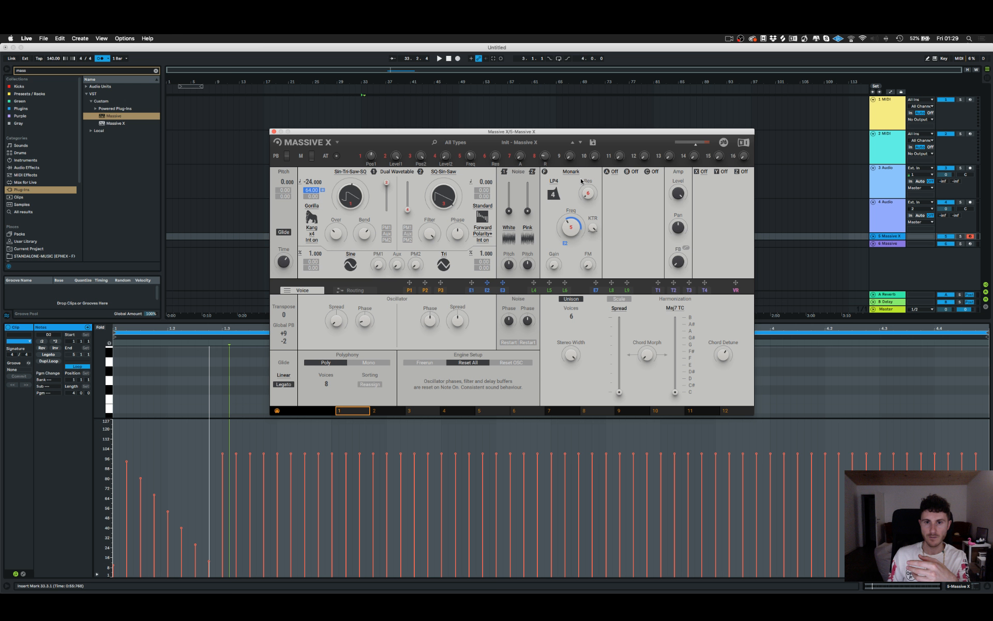
click(554, 181)
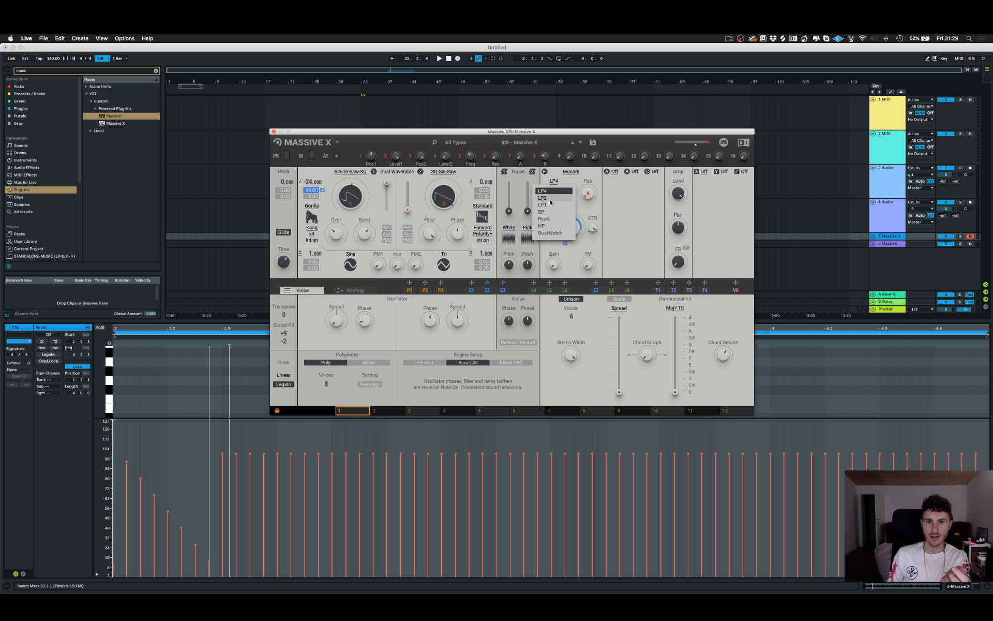
click(579, 208)
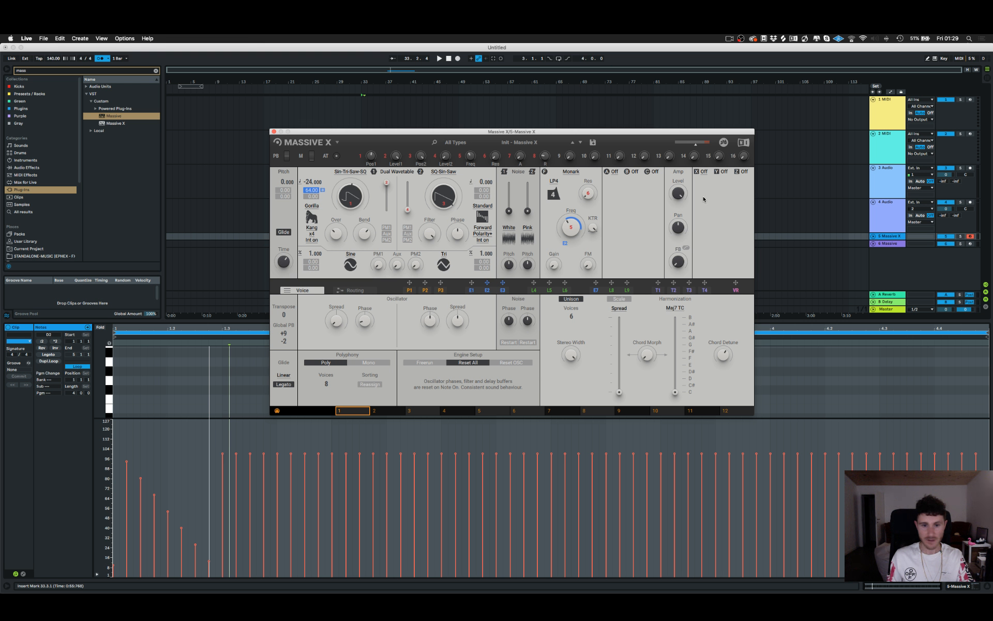
Show the settings of the envelope modulators E1 to E3.
click(488, 290)
click(550, 291)
click(502, 291)
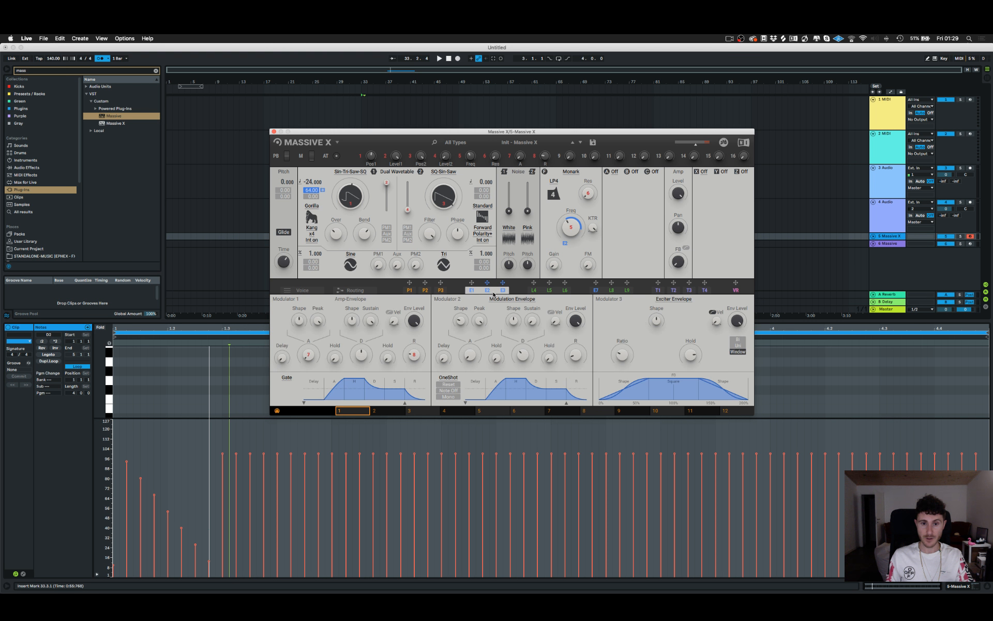
Show the LFO modulators L4 to L6 and try different shapes on Modulator 5's Switcher LFO.
click(540, 291)
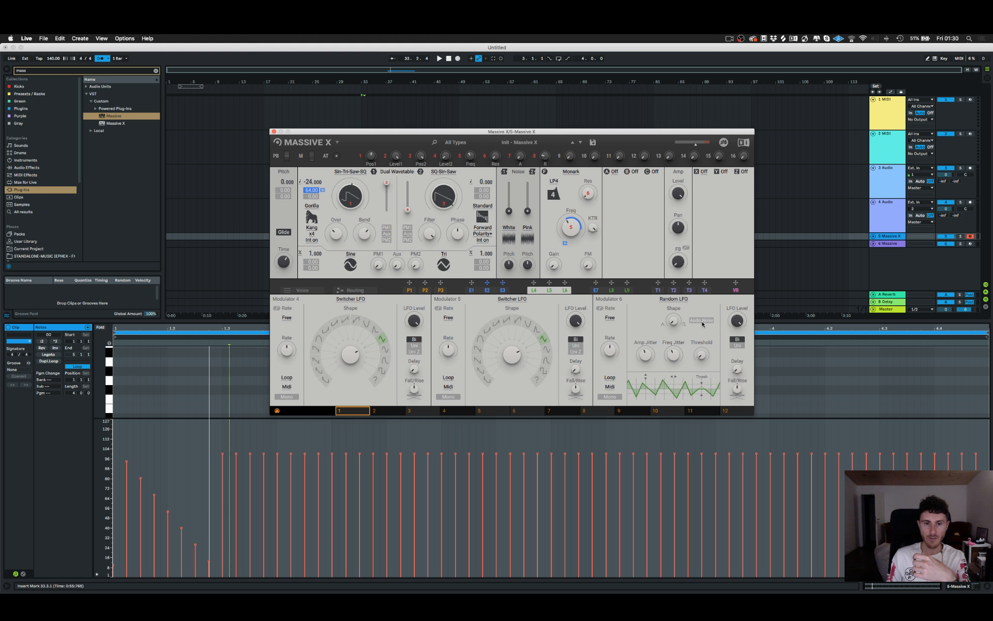
drag(524, 336, 512, 355)
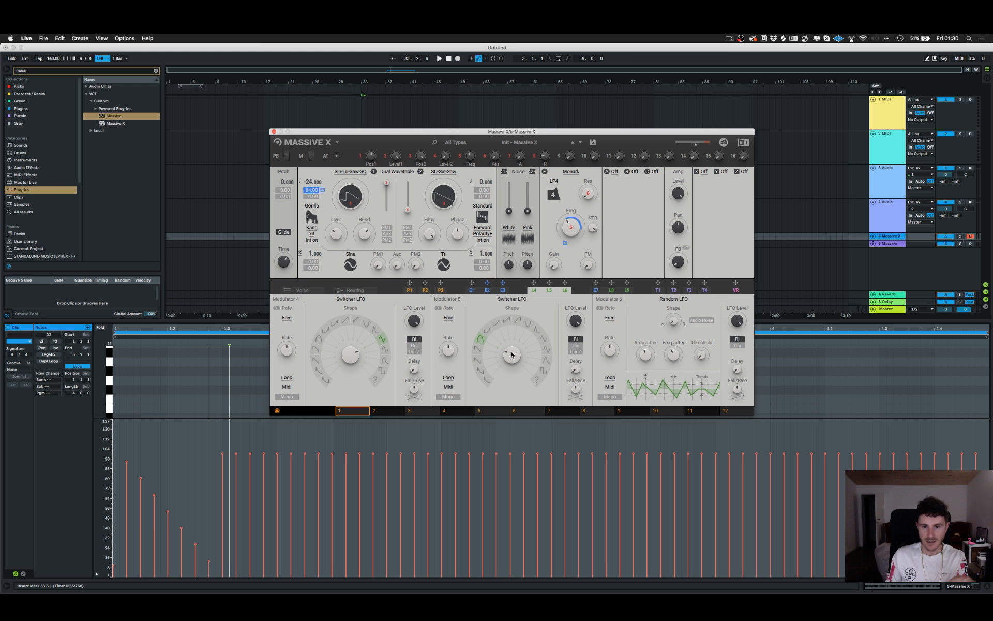
click(508, 320)
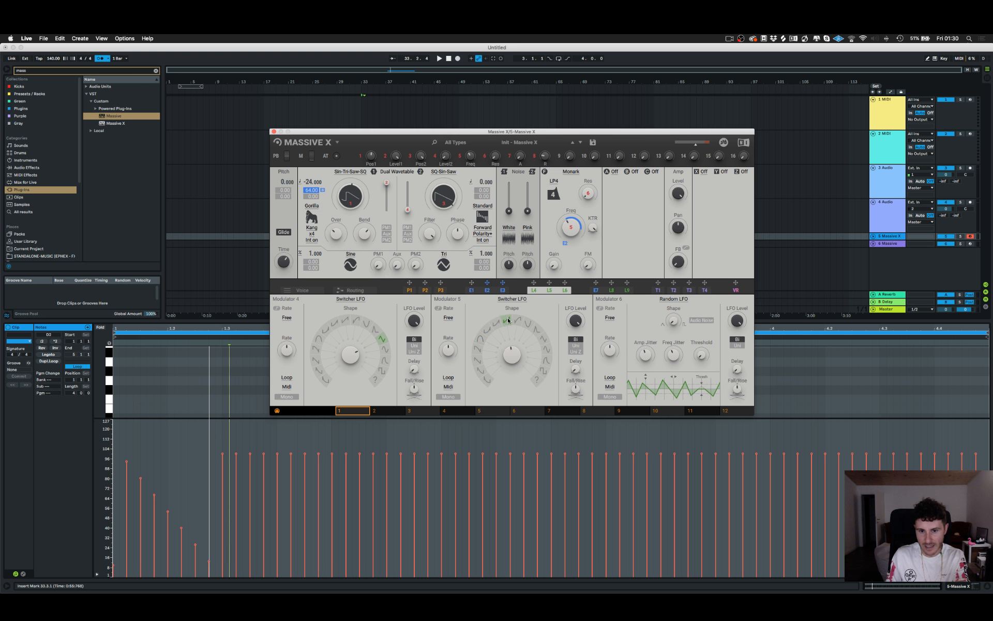
click(547, 341)
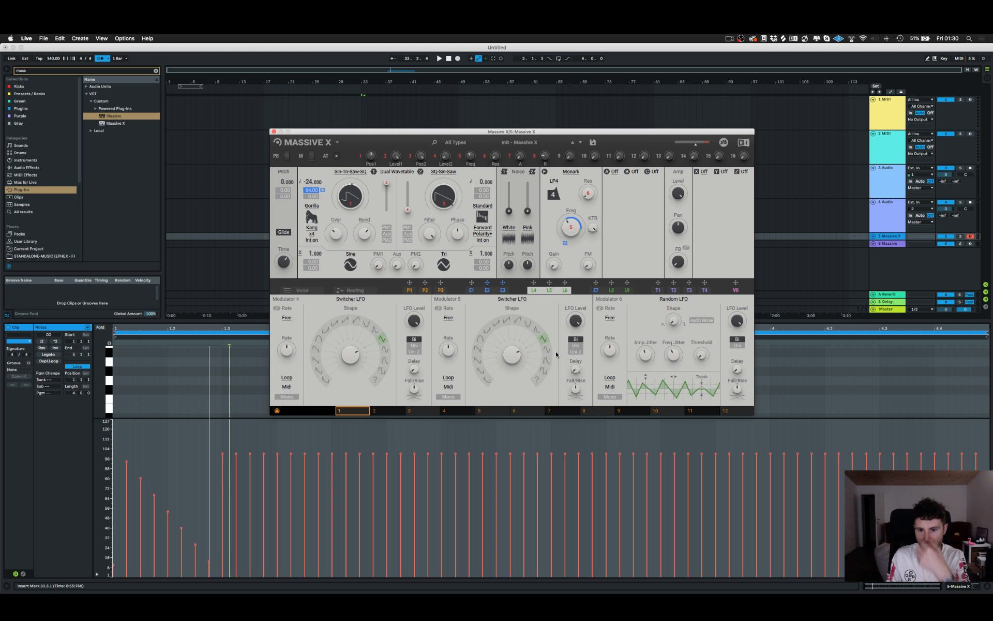
Try two more shapes on Modulator 5's Switcher LFO and reselect Gorilla as oscillator 1's wavetable mode.
click(537, 379)
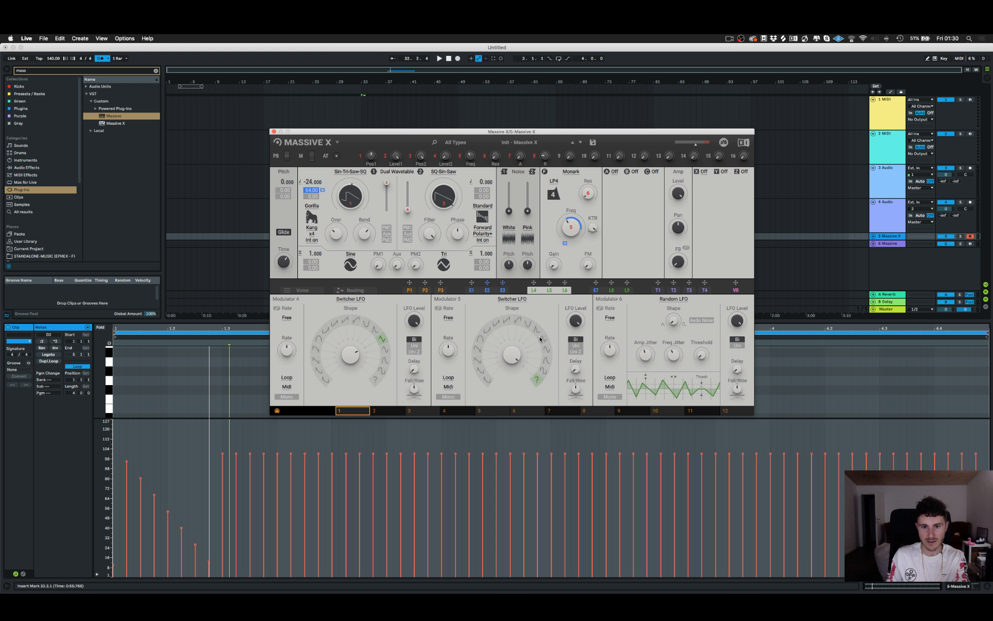
click(528, 325)
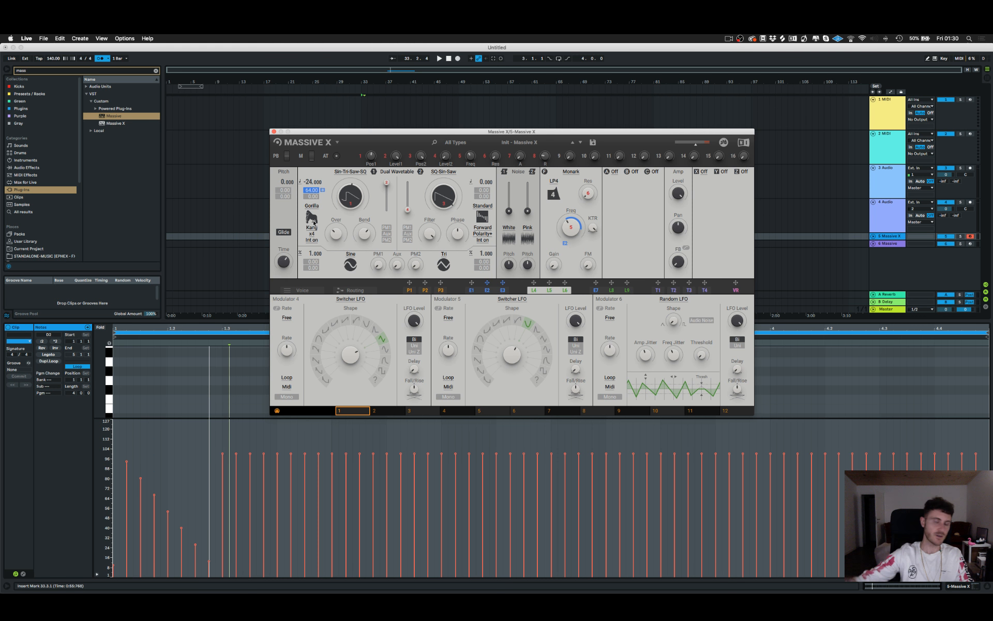
click(314, 218)
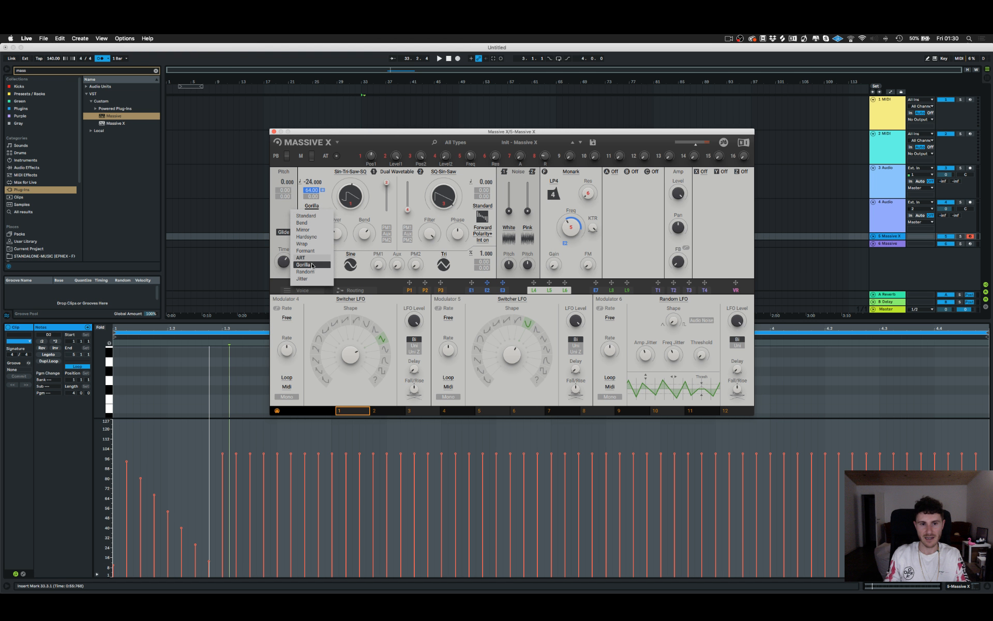
click(312, 265)
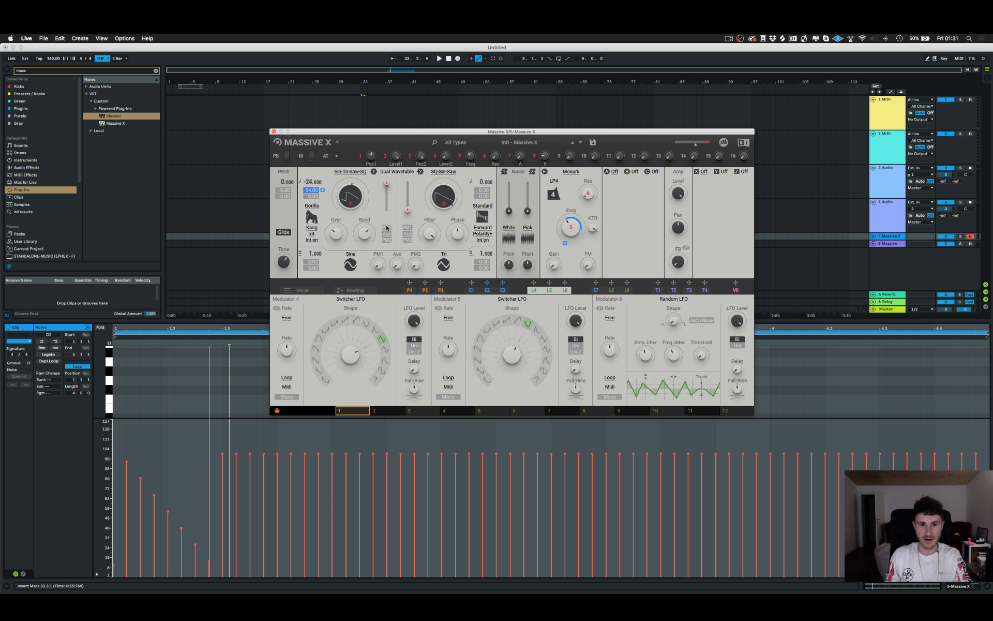
Toggle oscillator 1's phase modulation sources and change its modulation oscillator's waveform from Sine to Tri.
click(386, 228)
click(391, 240)
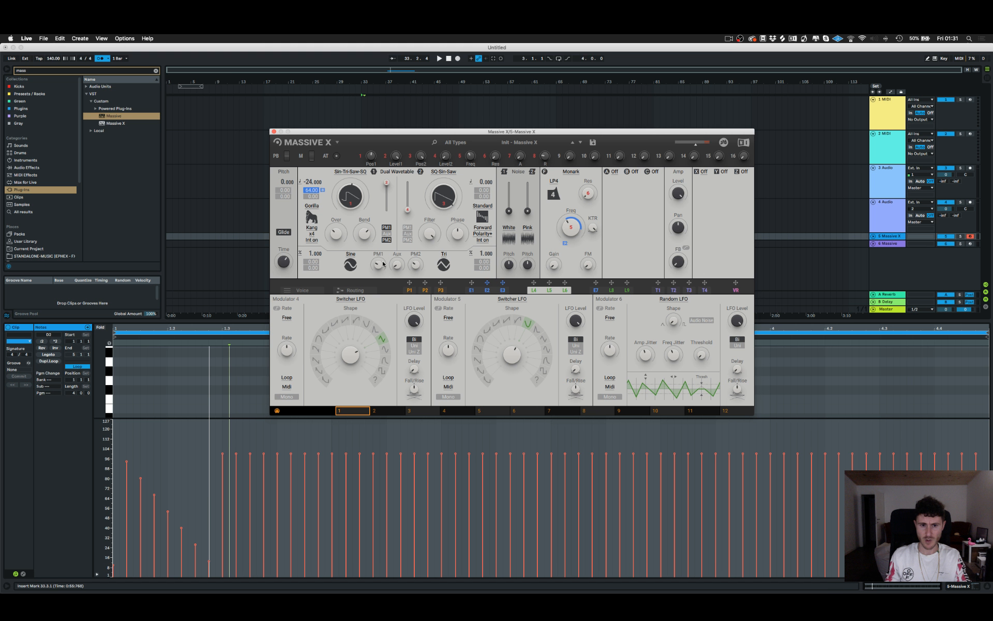
click(350, 264)
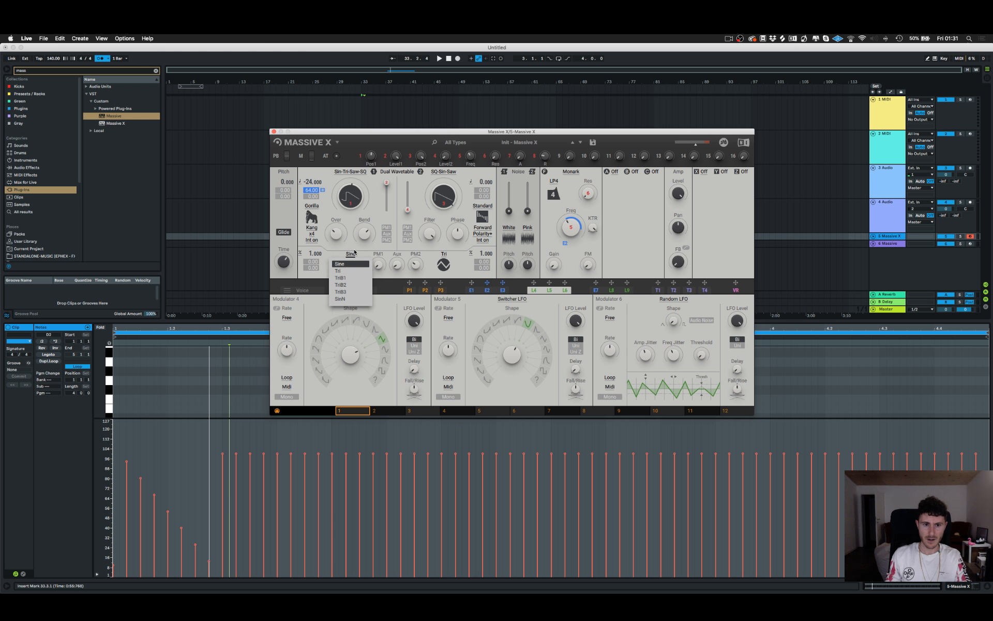
click(350, 263)
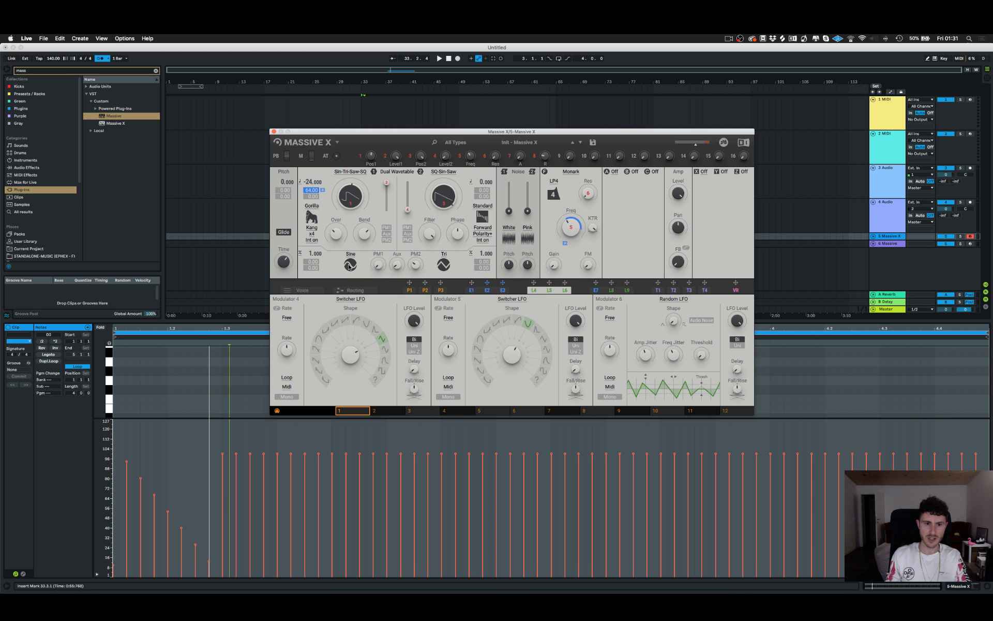
drag(348, 267, 348, 272)
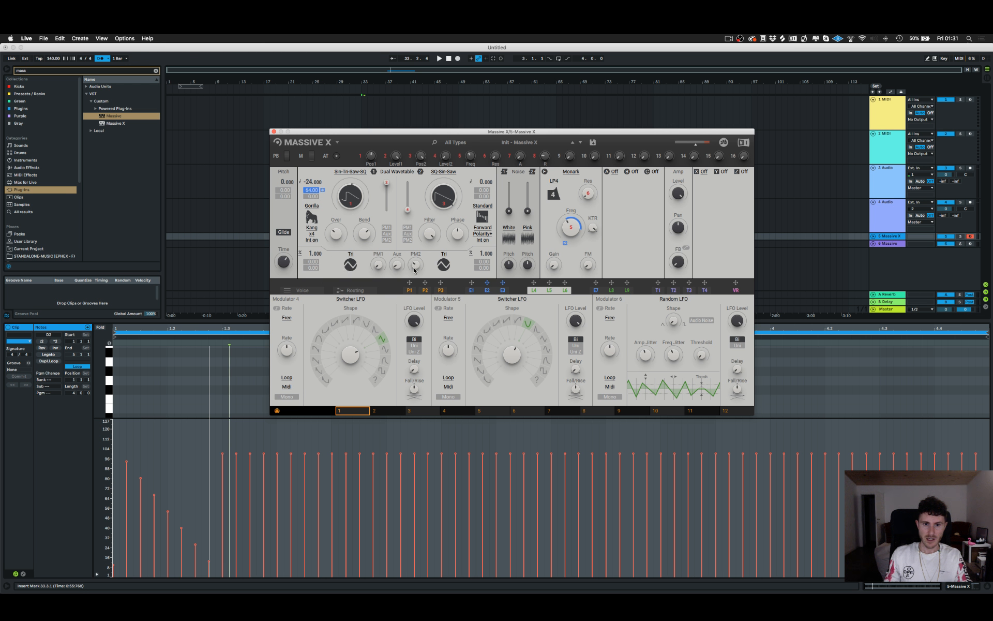
drag(416, 264, 416, 279)
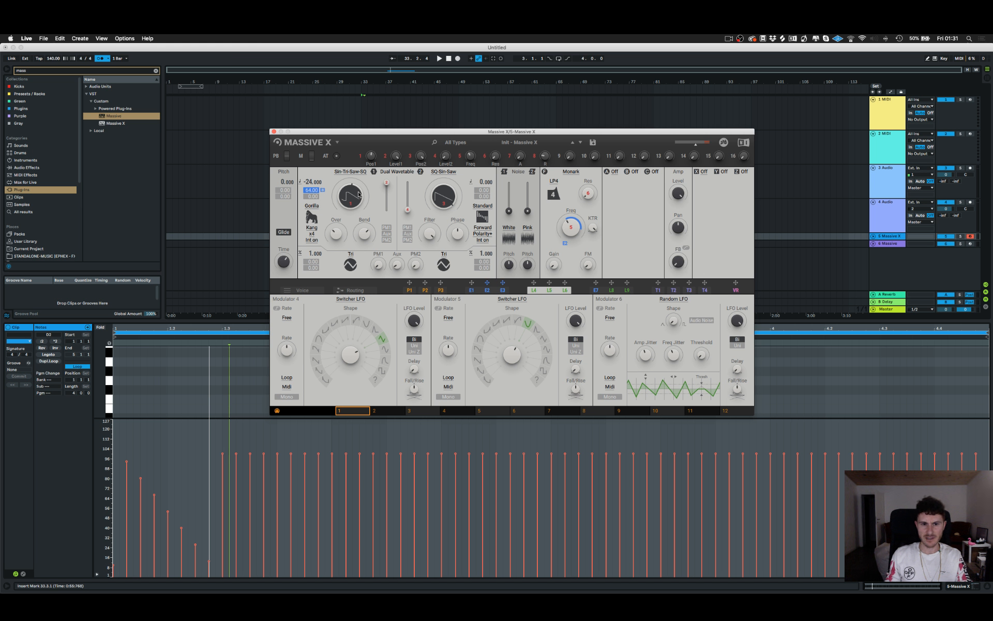
click(353, 255)
click(352, 265)
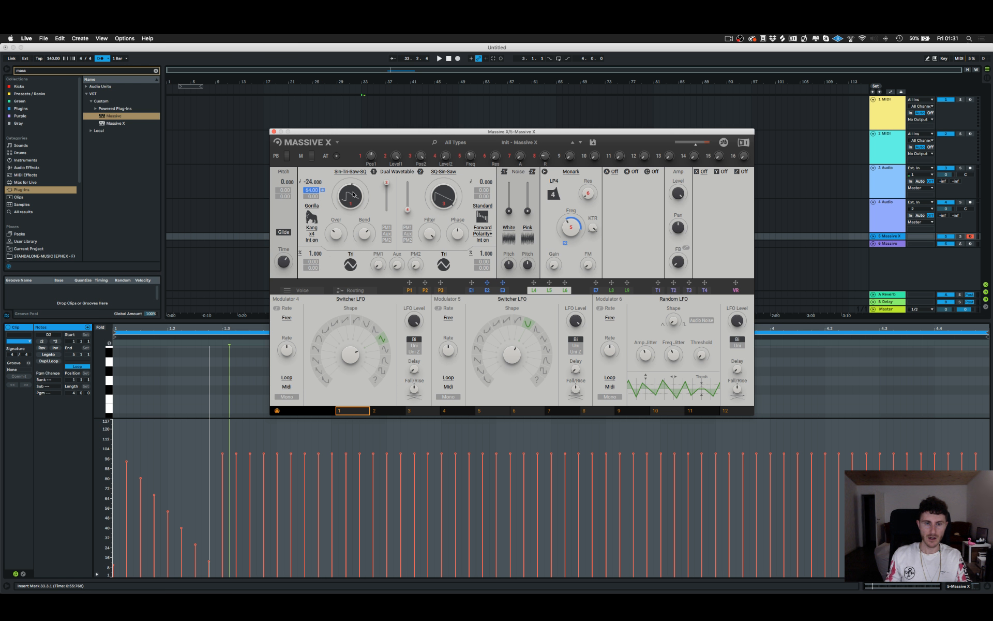
Try the Goo wavetable from the Monster category on oscillator 2, replacing it with Overthere.
click(445, 195)
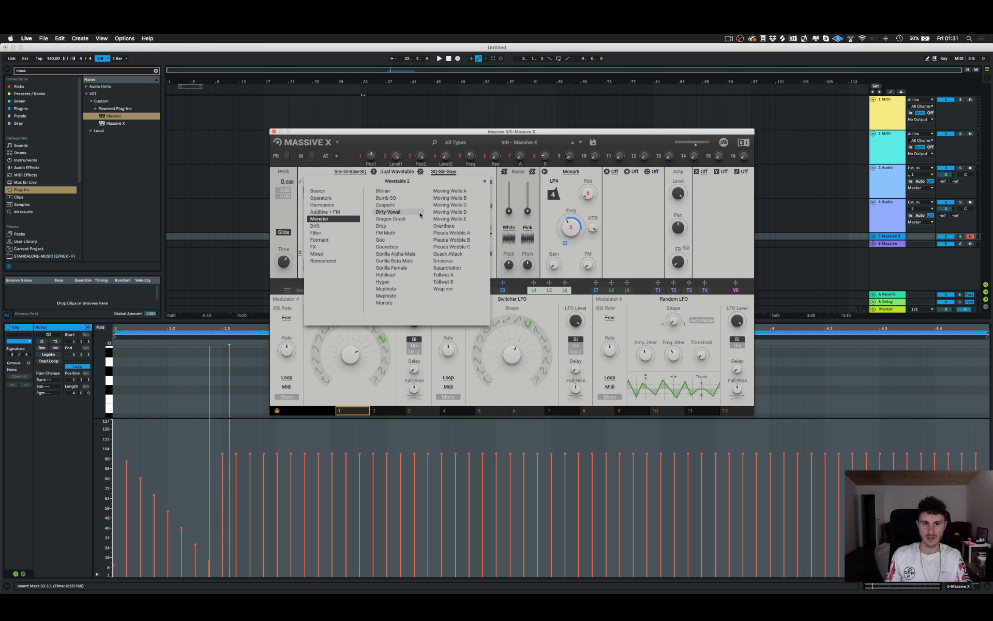
click(420, 240)
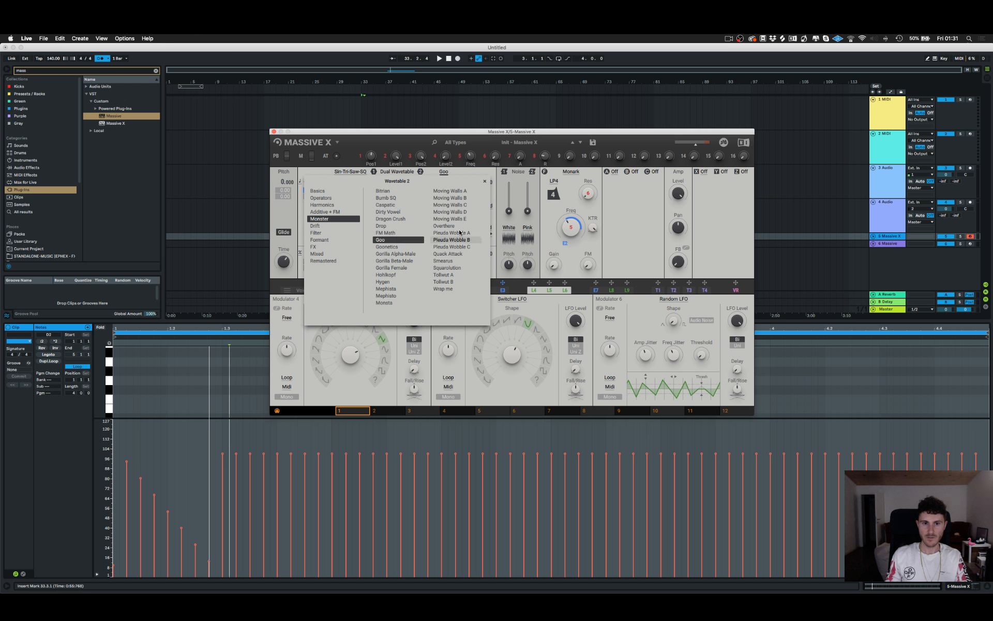
double_click(444, 226)
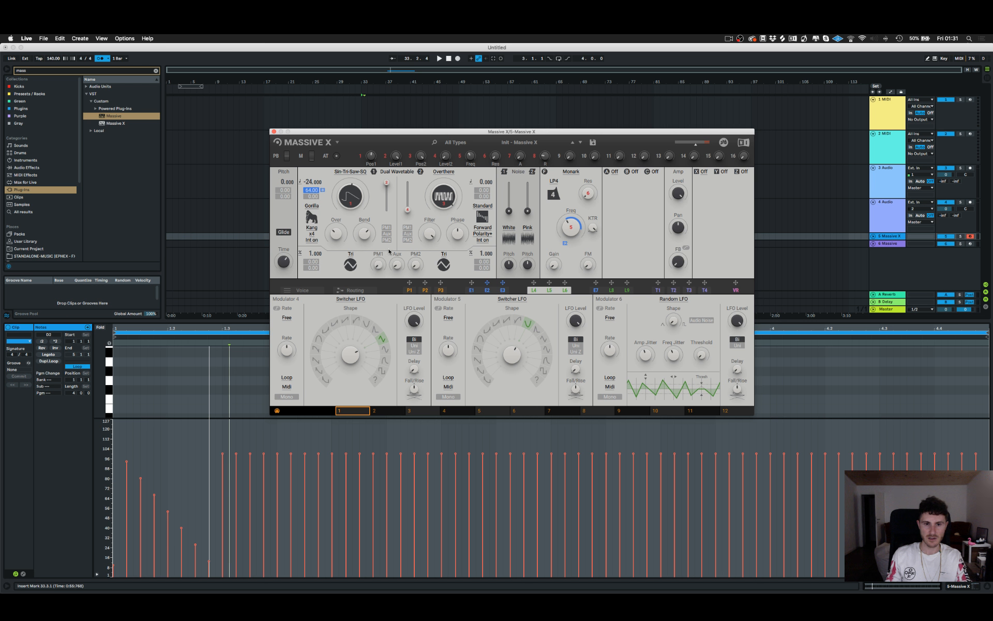
Look through the waveforms available for the first phase modulation oscillator, keeping Tri.
click(352, 255)
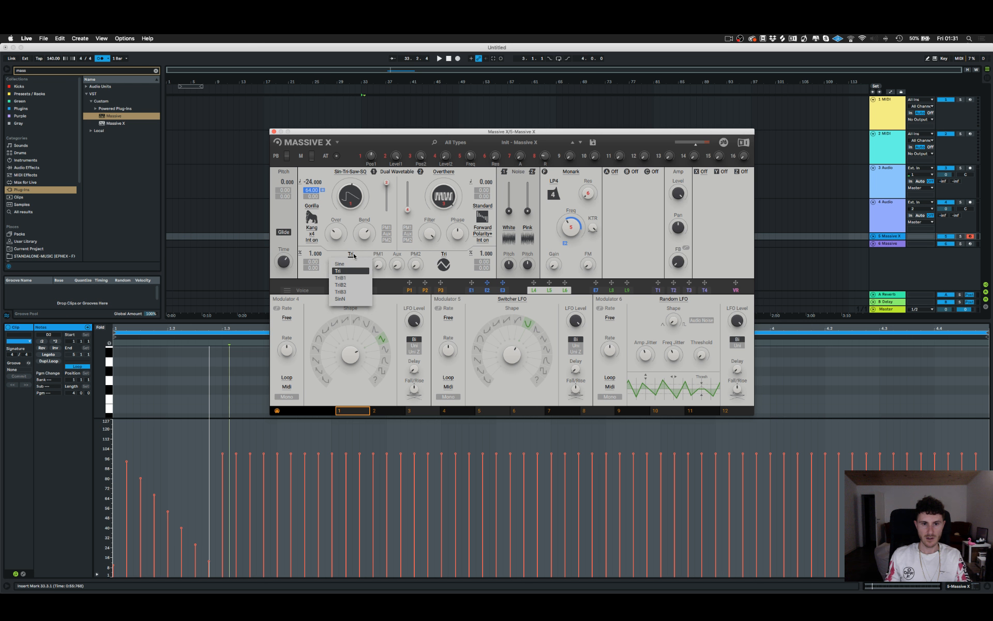
click(354, 254)
click(351, 257)
click(350, 258)
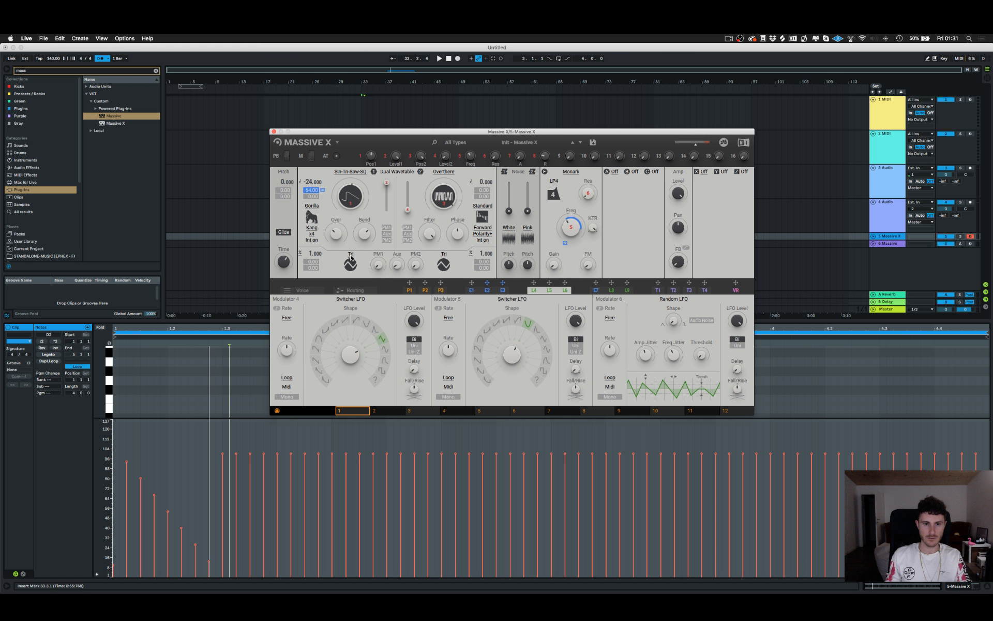
click(350, 257)
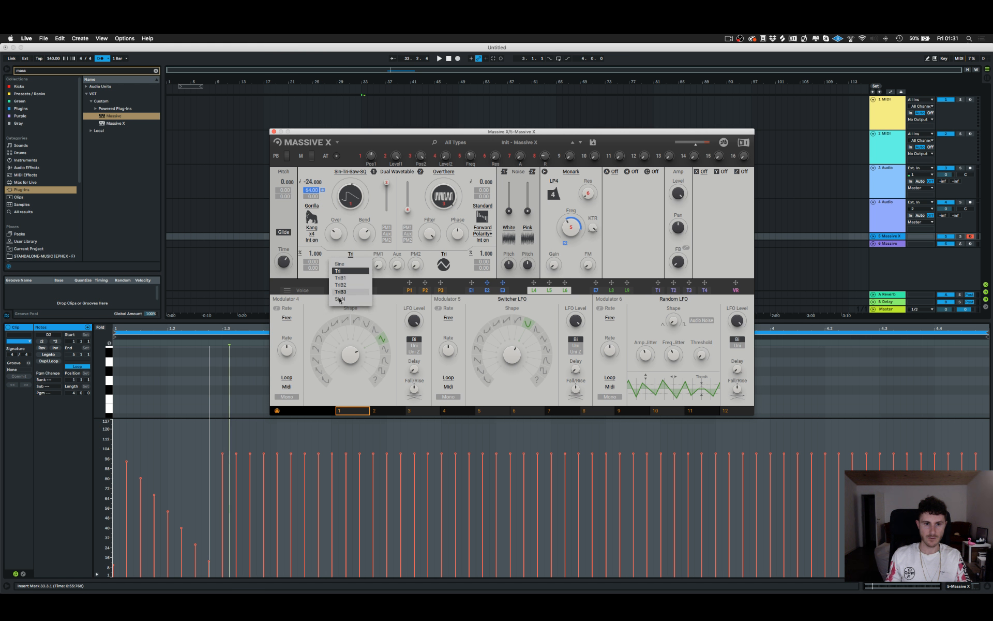
click(337, 268)
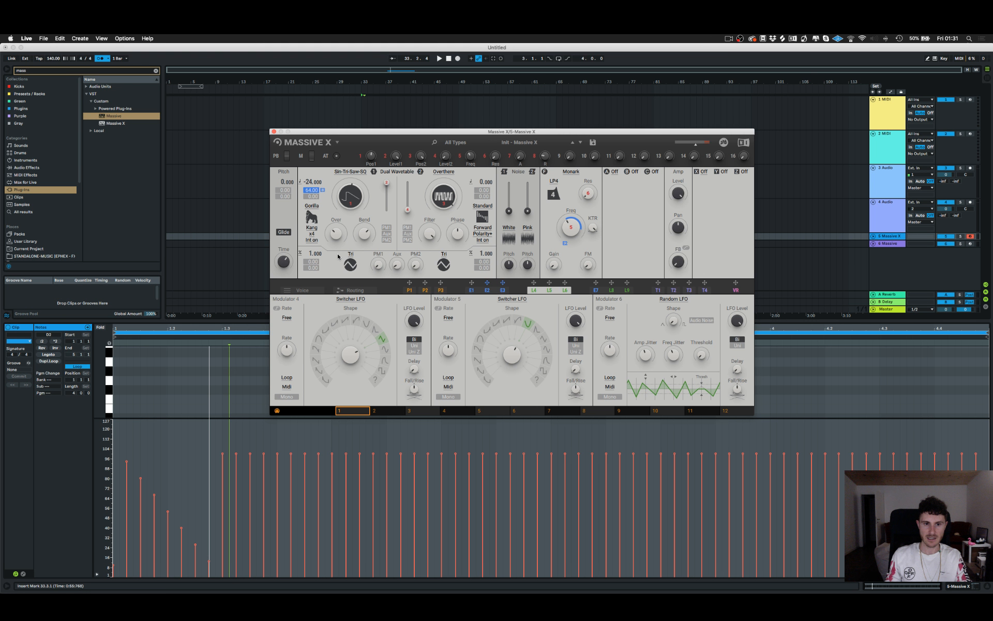
Switch oscillator 1 to Random mode, adjust its Jitter amount and set its pitch to -1.000.
click(311, 209)
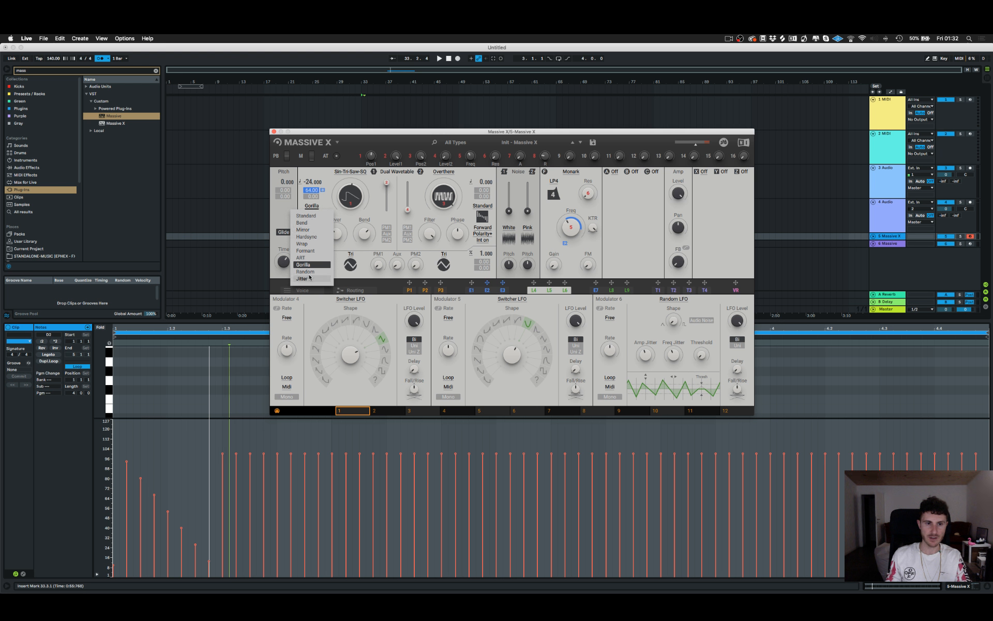
click(305, 272)
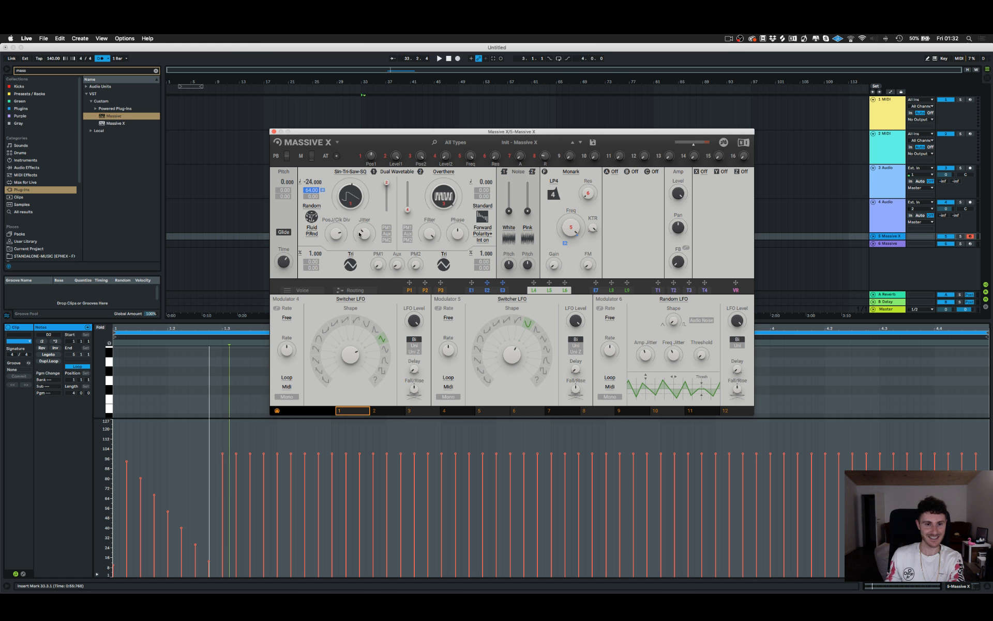
drag(364, 234, 336, 269)
mouse_move(312, 182)
mouse_down()
mouse_move(313, 155)
mouse_move(314, 175)
mouse_up()
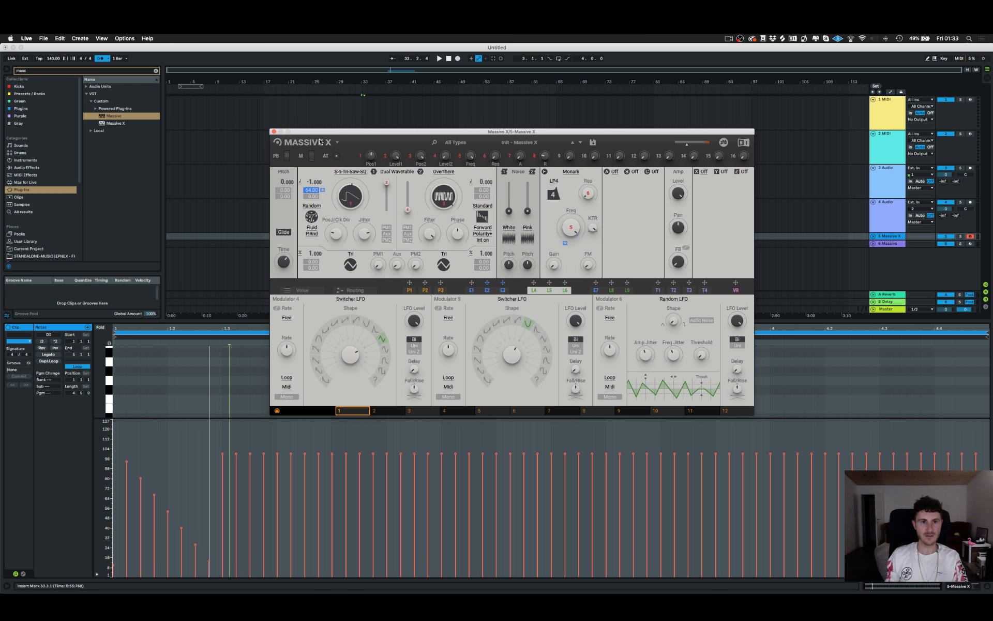
Enlarge Massive X's view size and reposition the plug-in window so that it fits on the screen.
click(338, 142)
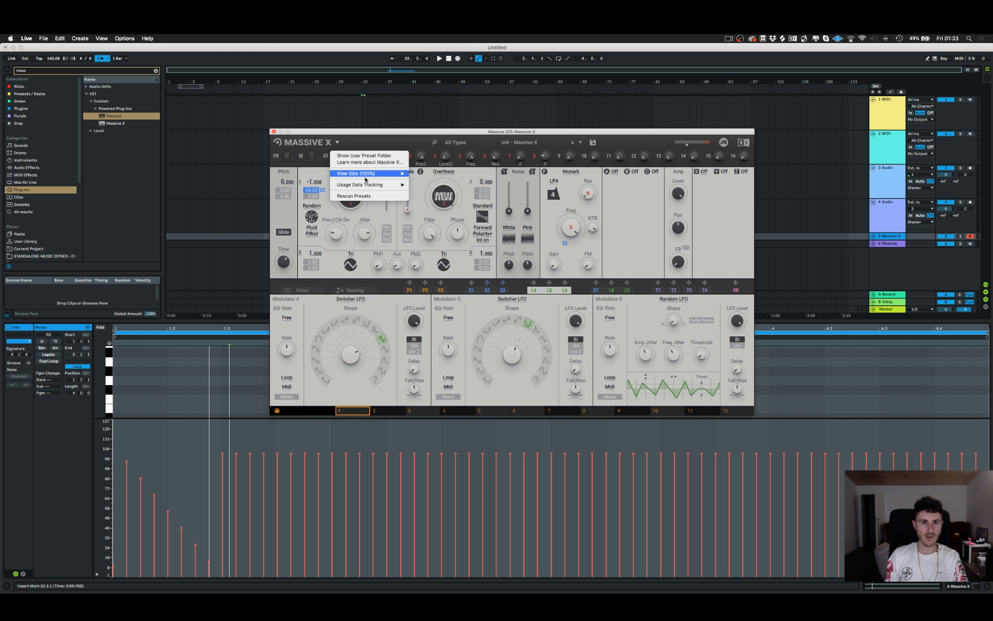
mouse_move(365, 177)
click(425, 202)
drag(604, 131, 424, 73)
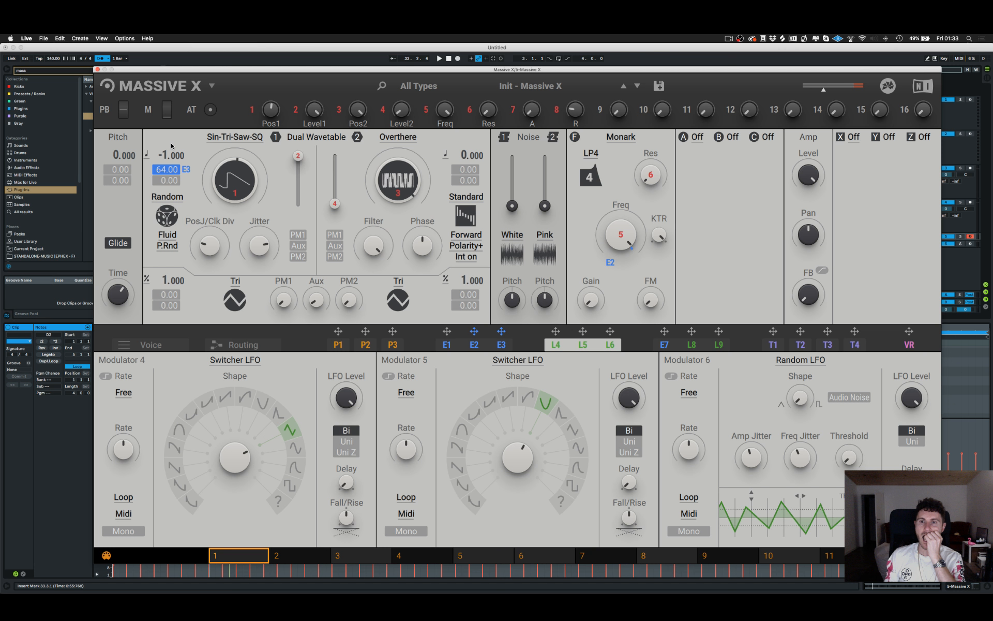
Browse the preset types, including Quickstart, and reload the Init - Massive X preset.
click(443, 87)
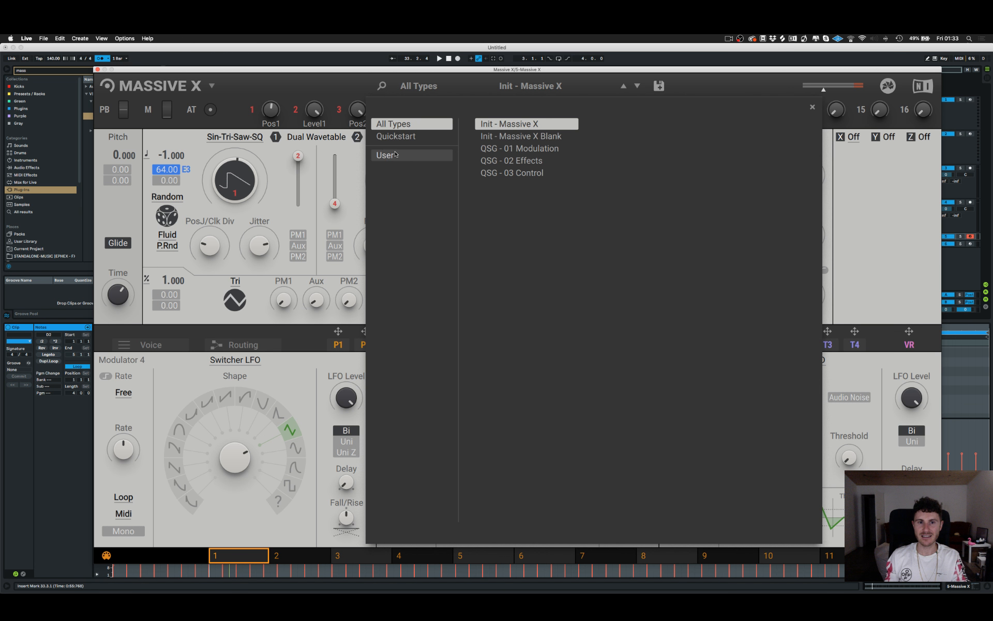
click(406, 136)
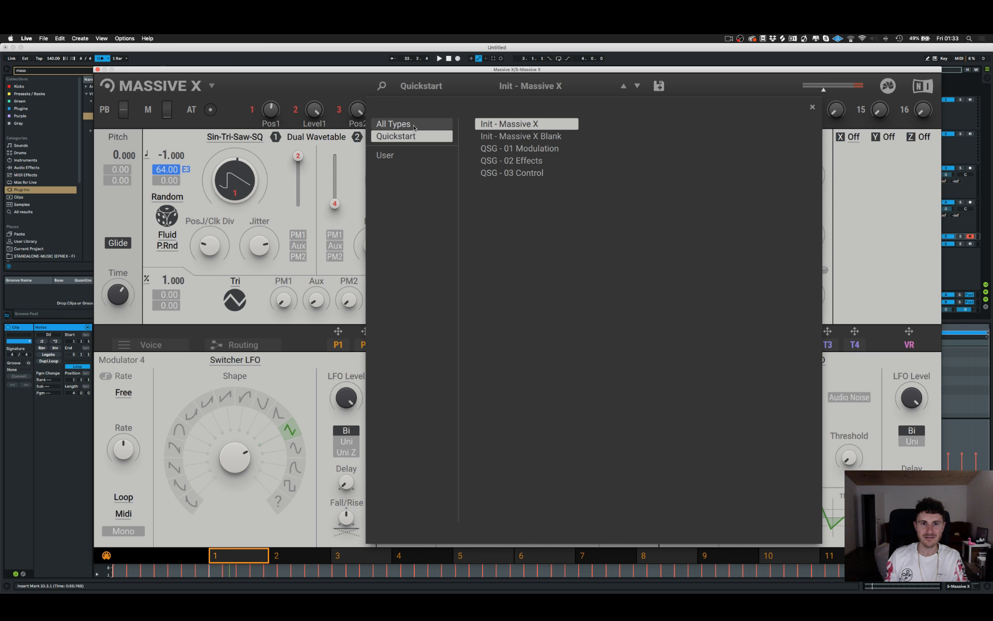
click(414, 127)
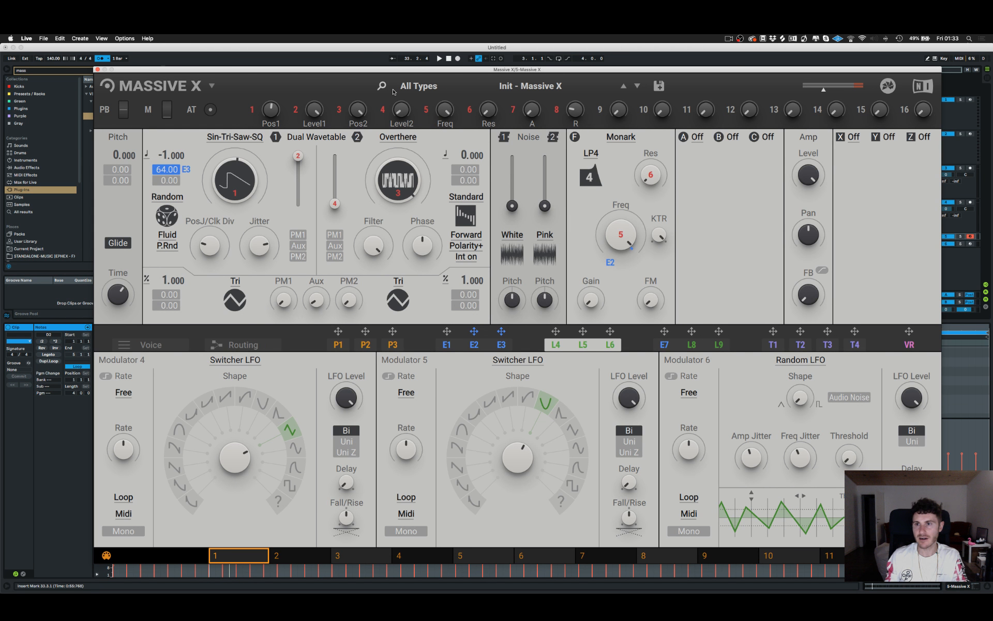
click(609, 94)
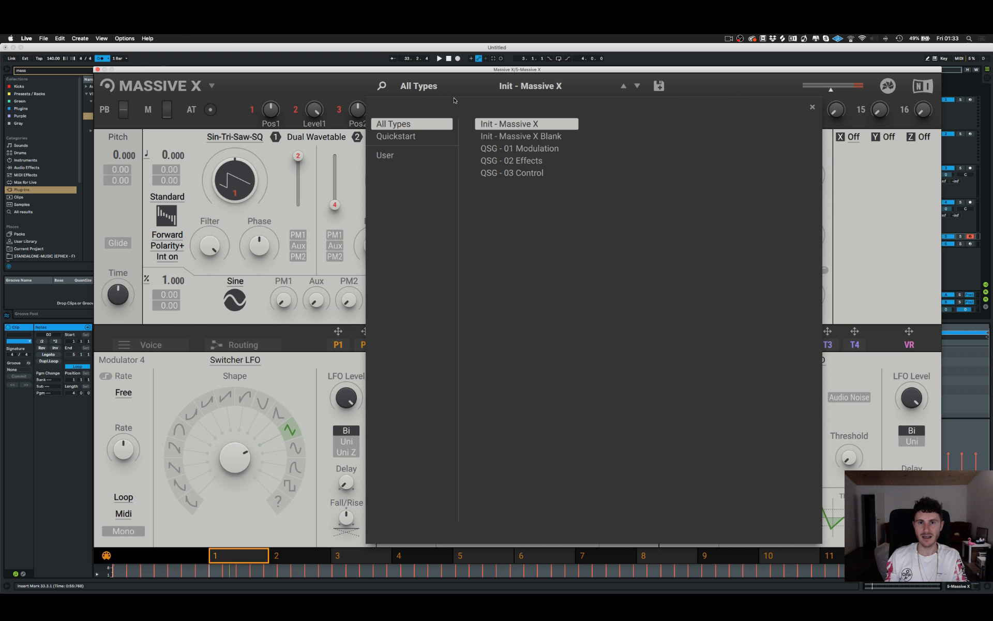
double_click(505, 126)
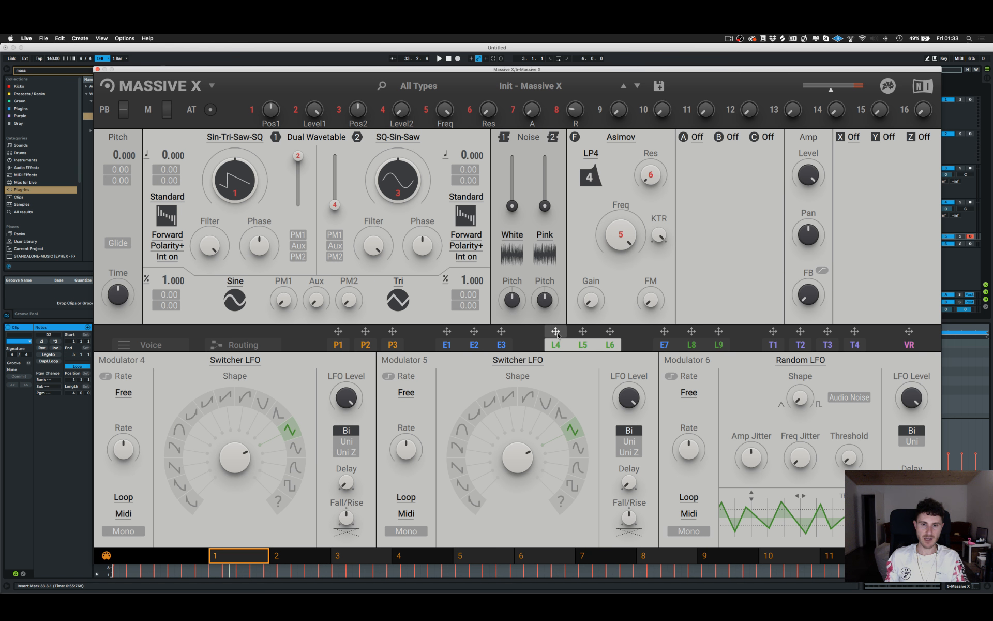
Show the E1 to E3 envelopes, then enable Unison with 5 voices in the Voice settings.
click(485, 342)
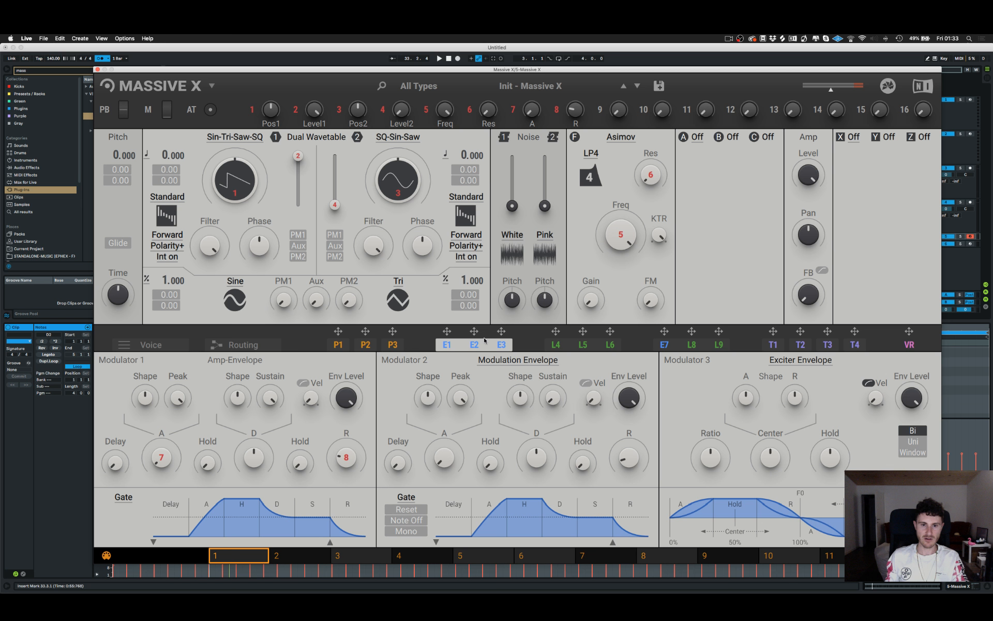
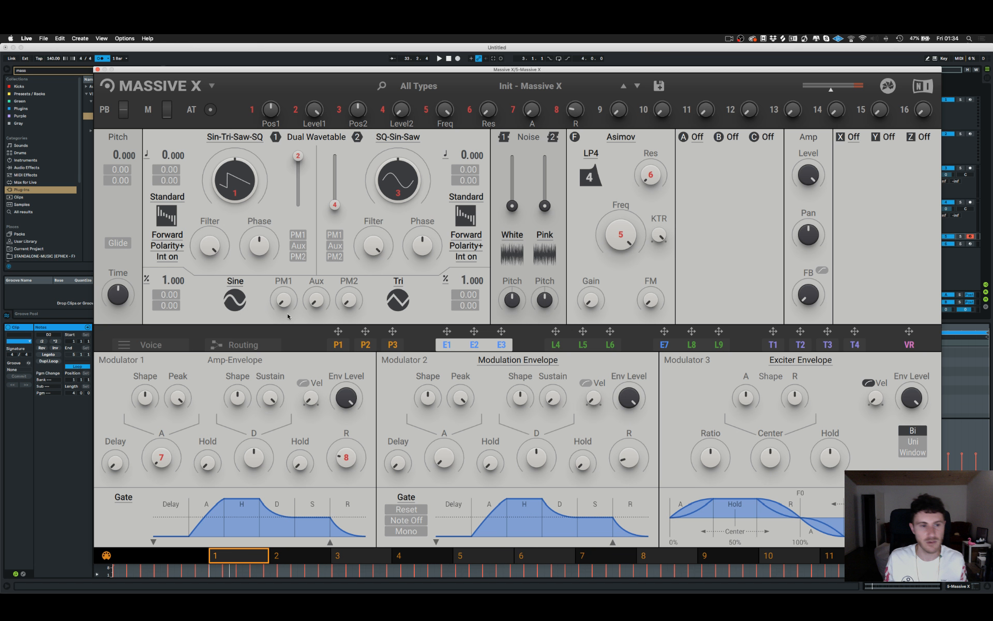
click(150, 345)
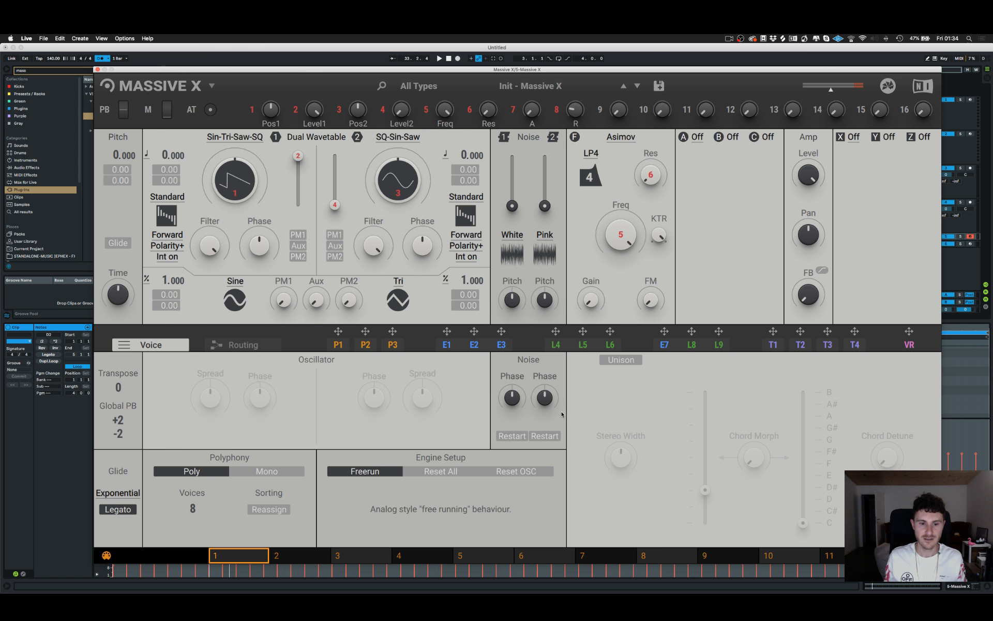
click(637, 362)
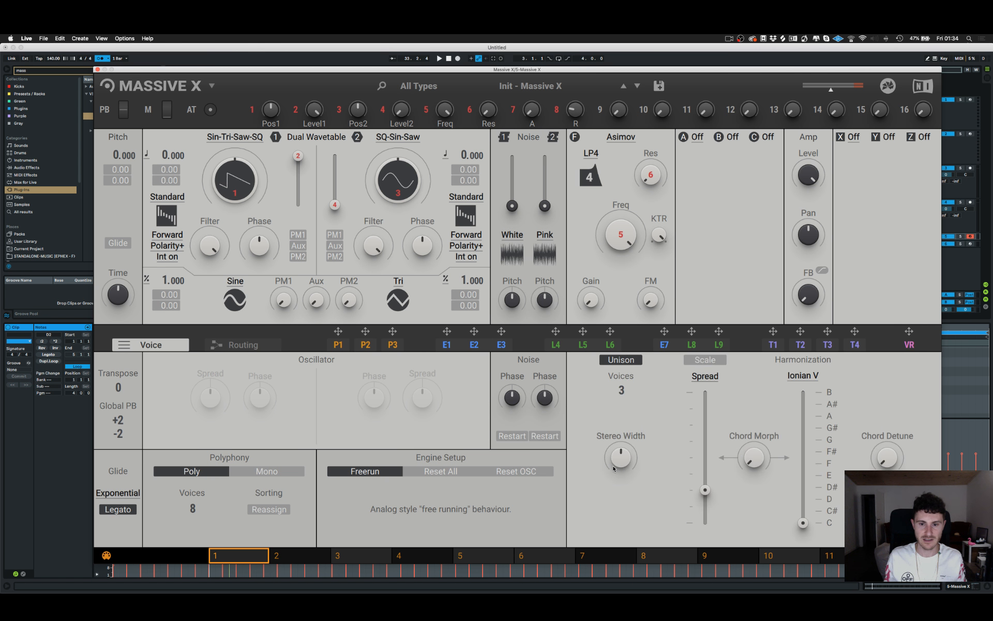
drag(620, 395, 620, 388)
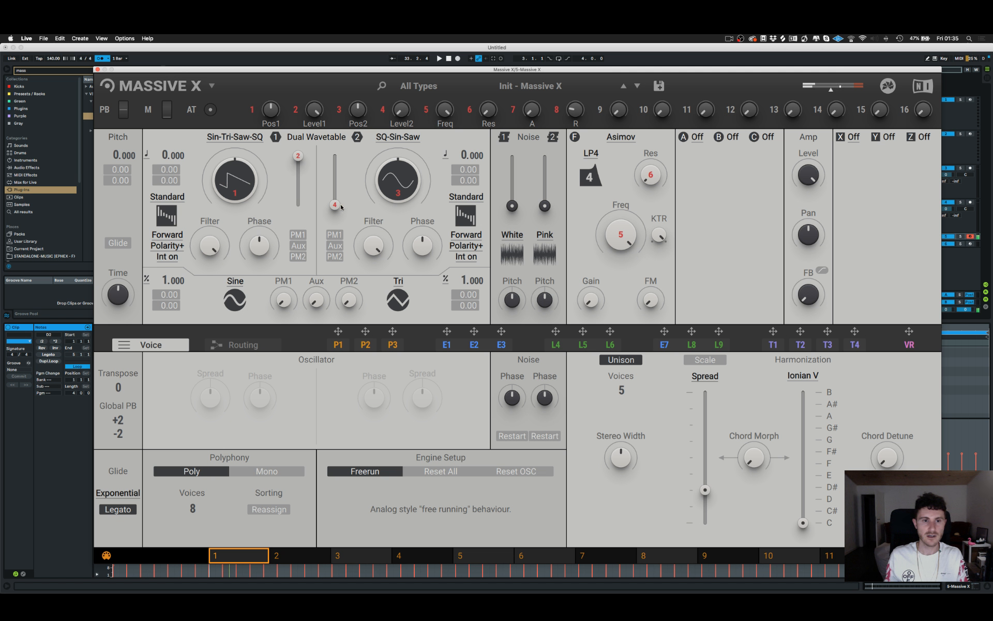
Raise oscillator 2 to full level with its pitch at 0.290 and increase the unison Spread.
drag(341, 207, 354, 169)
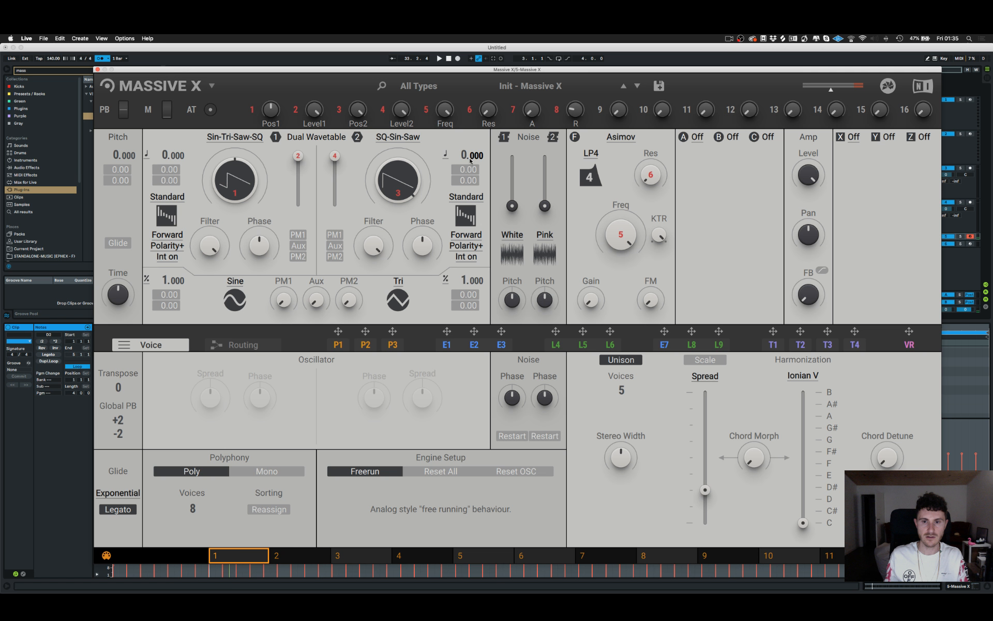
drag(470, 161, 476, 155)
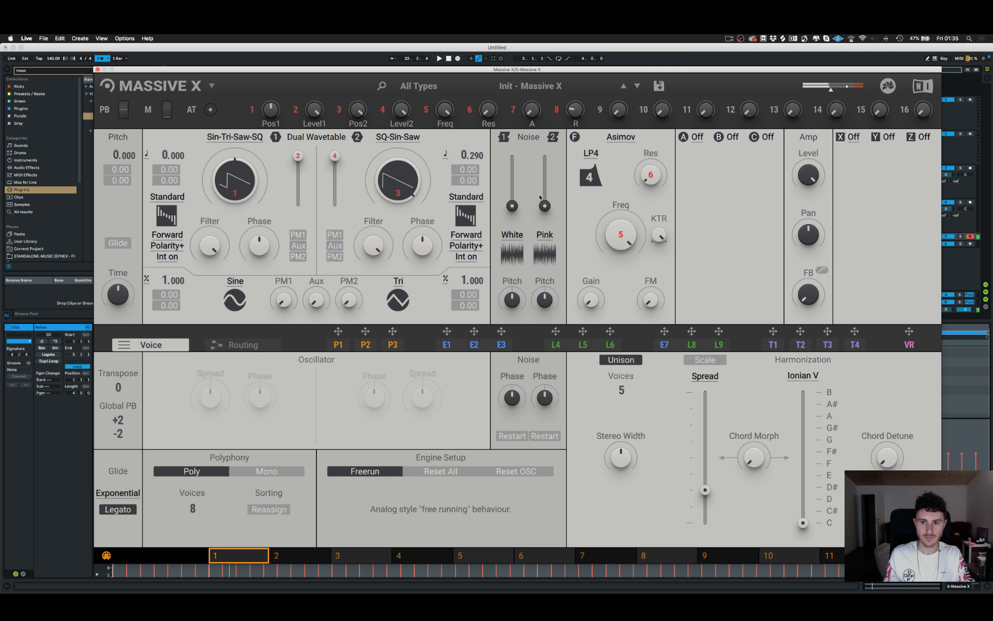
drag(705, 489, 705, 465)
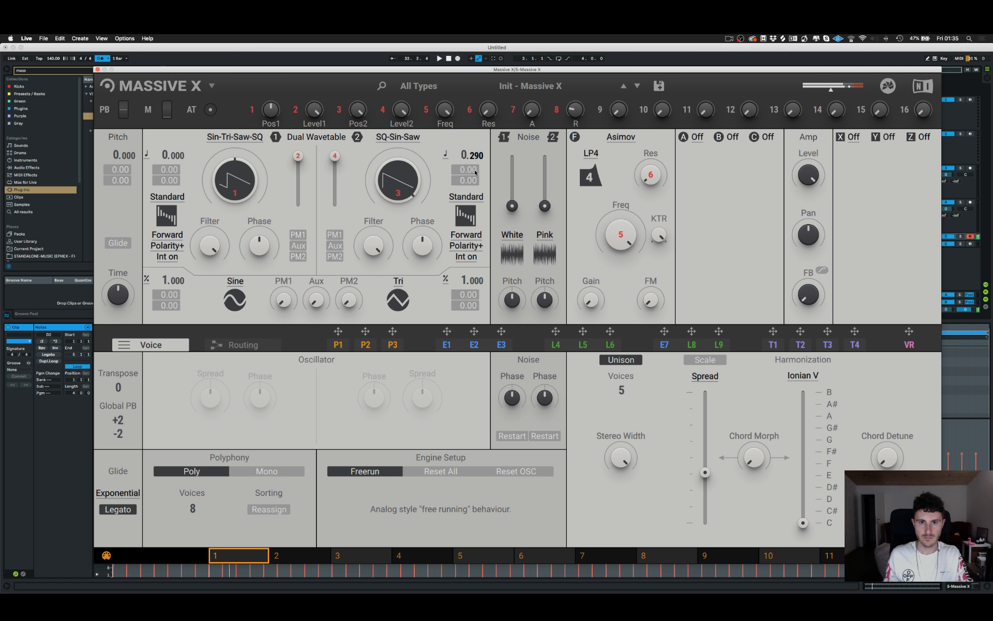
Set oscillator 2's pitch to 0.460, briefly trying it an octave up at 12.460.
mouse_move(476, 156)
mouse_down()
mouse_move(476, 114)
mouse_move(476, 147)
mouse_up()
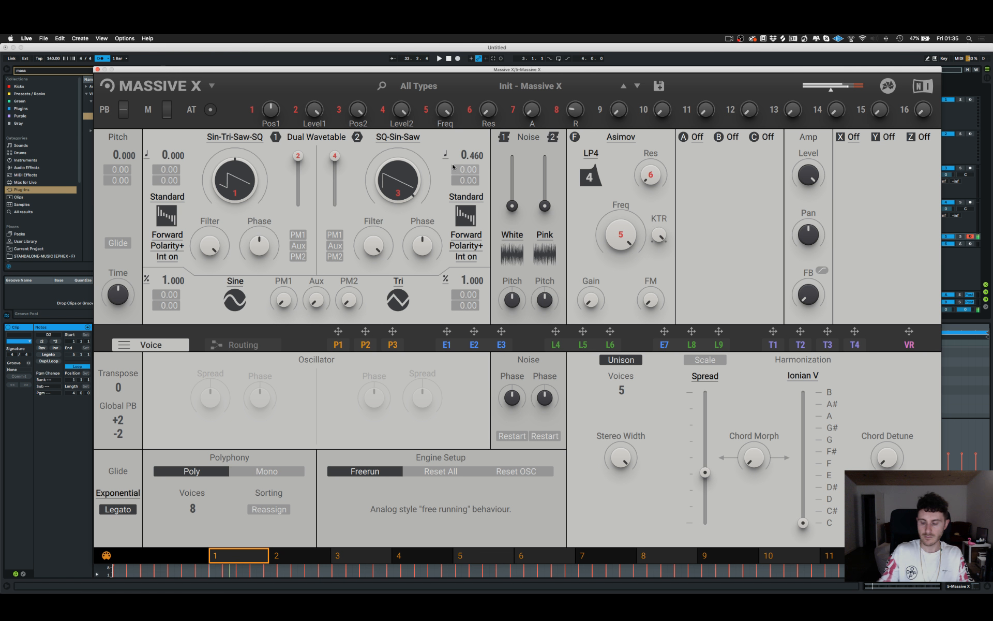
drag(453, 167, 453, 144)
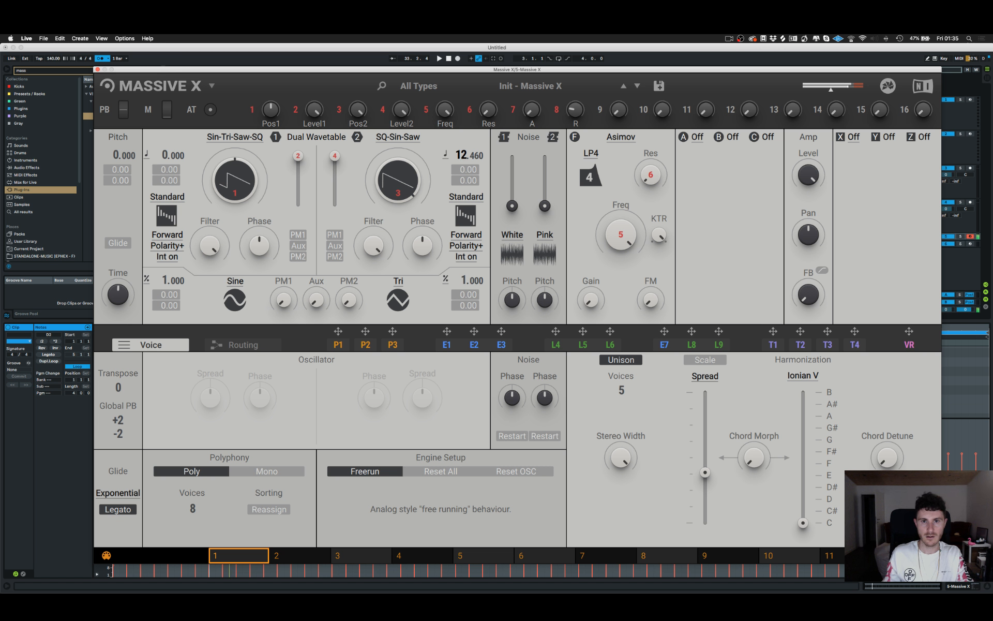
double_click(463, 156)
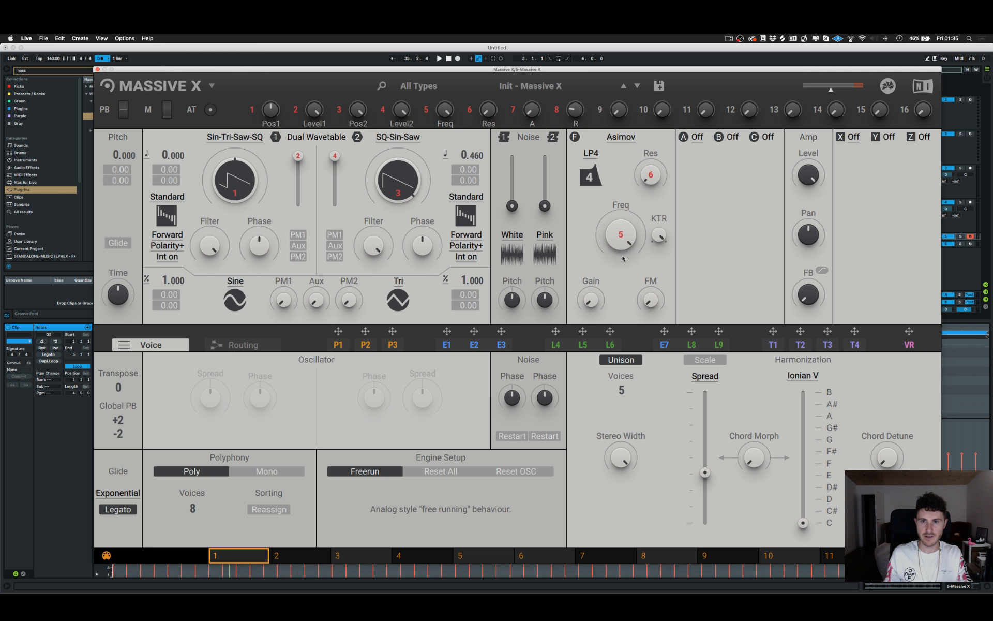
Lower the filter's Freq, assign the E2 envelope to it and adjust the modulation amount.
drag(623, 234, 622, 311)
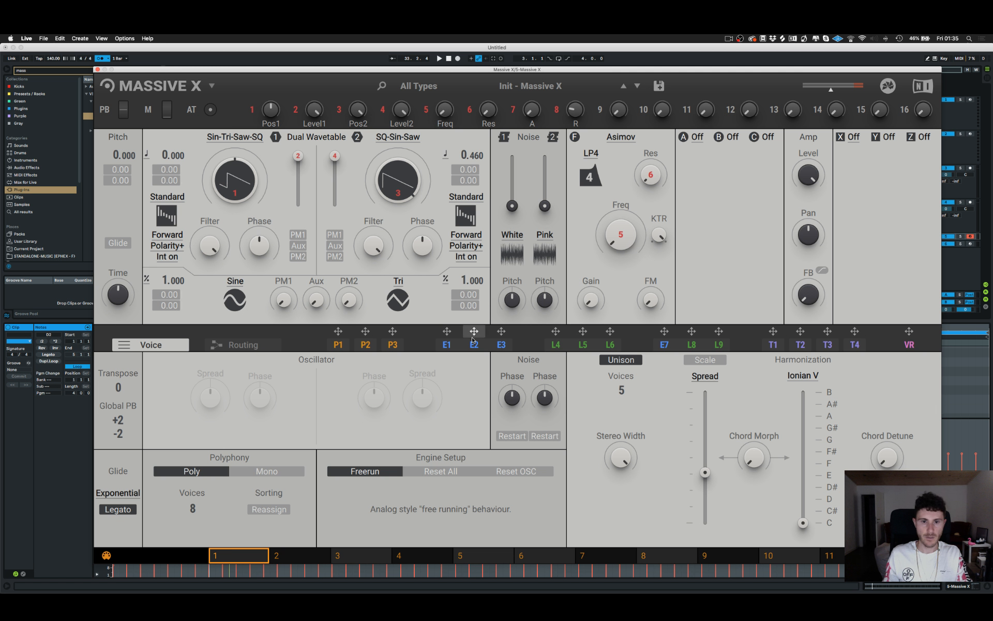
drag(474, 333, 613, 262)
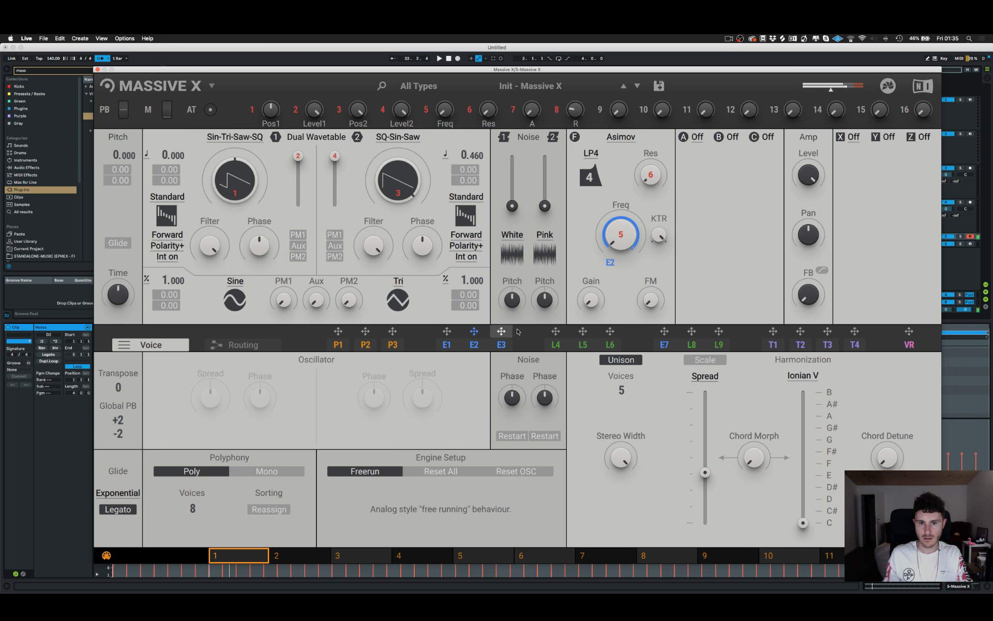
click(473, 332)
drag(474, 331, 467, 361)
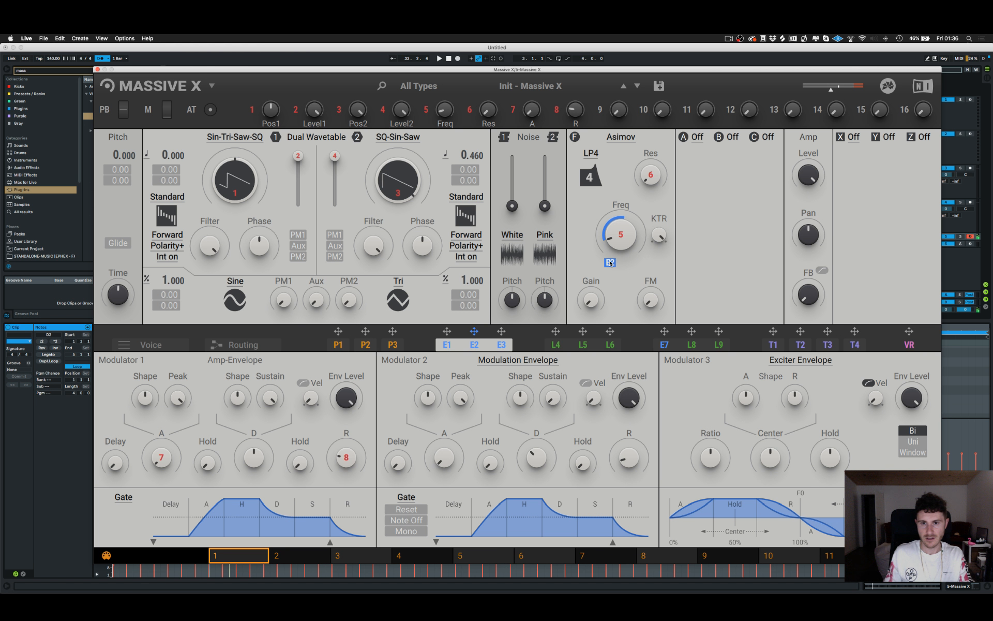
drag(611, 263, 611, 243)
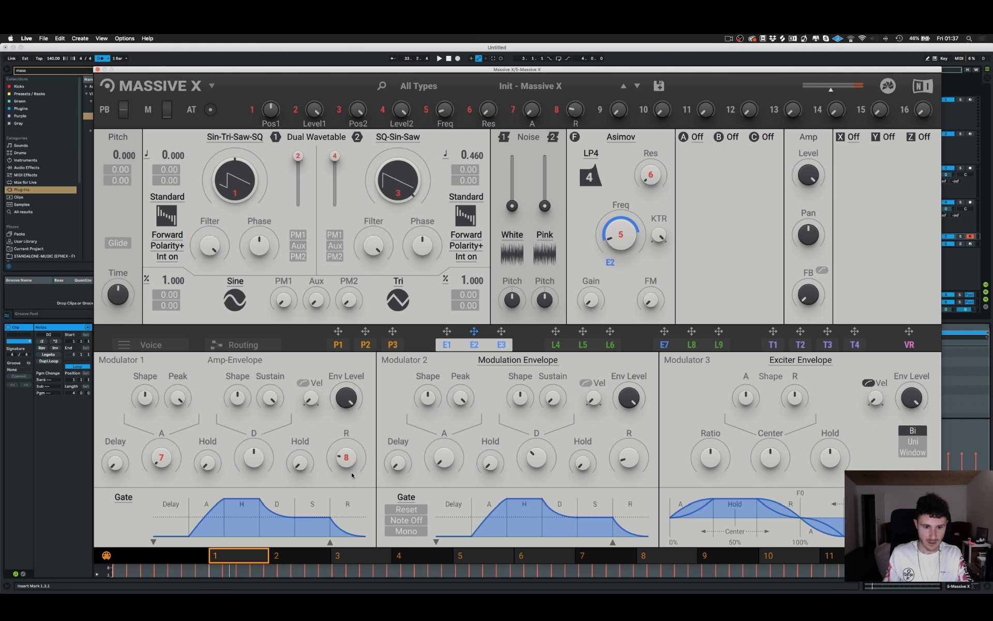
Lengthen the Amp-Envelope's release and the Modulation Envelope's decay.
drag(338, 462, 338, 439)
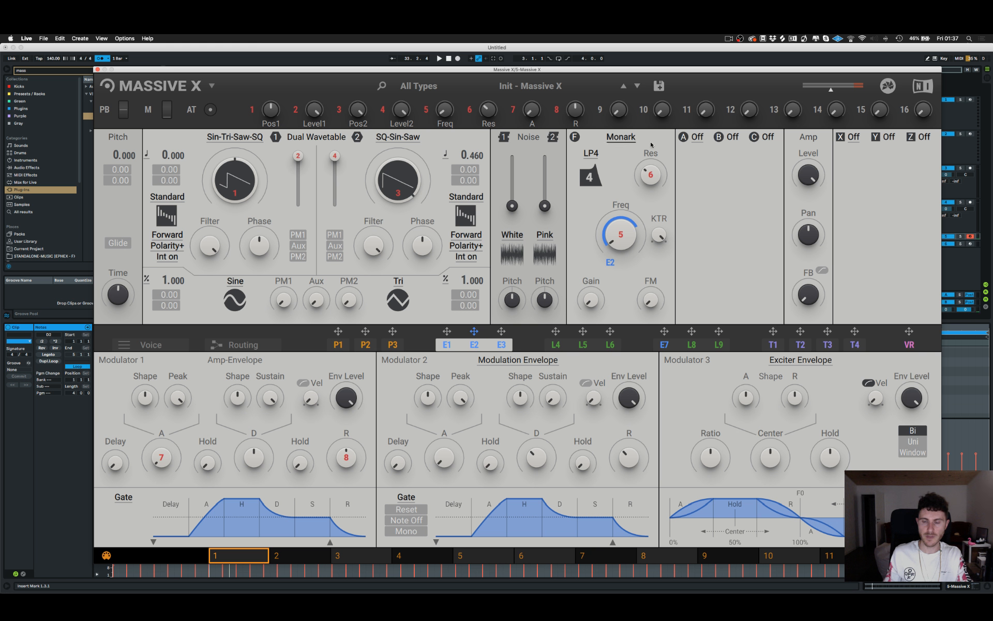
drag(536, 456, 536, 444)
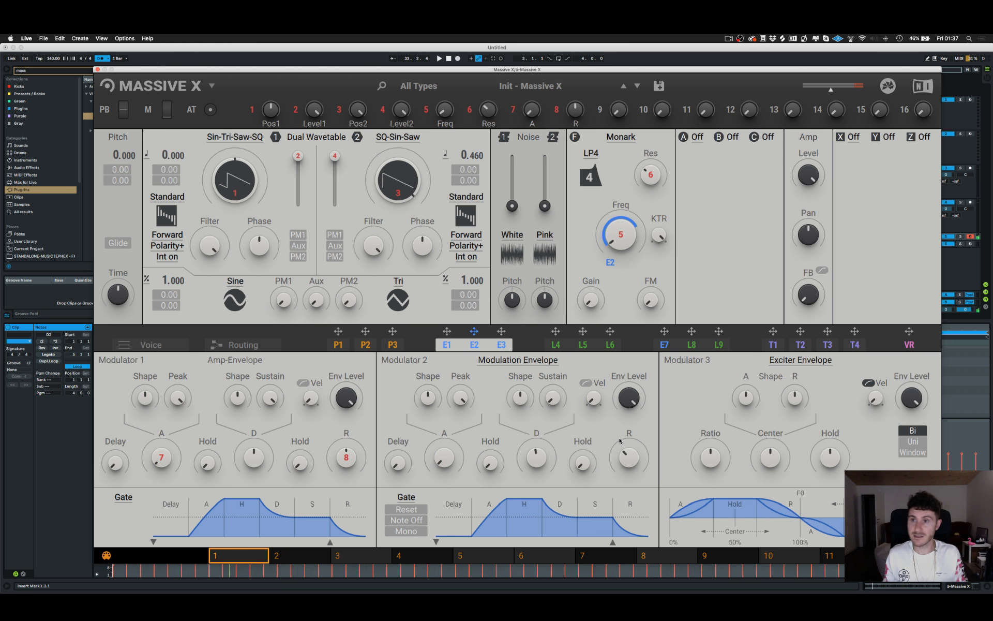
Load the Verb effect into slot X and raise its Size and Send.
click(847, 140)
click(862, 249)
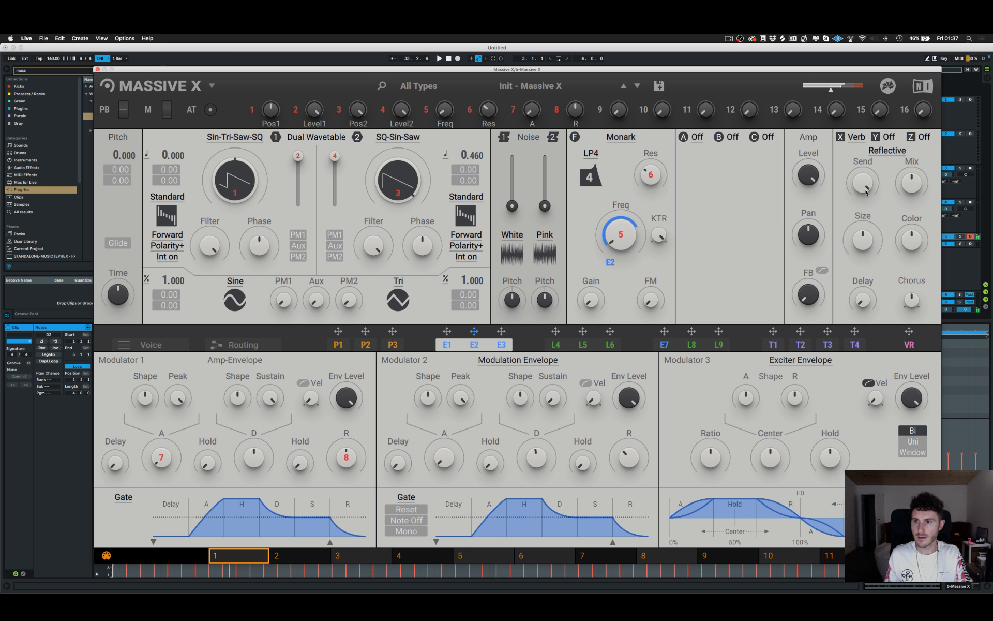
drag(863, 249, 863, 235)
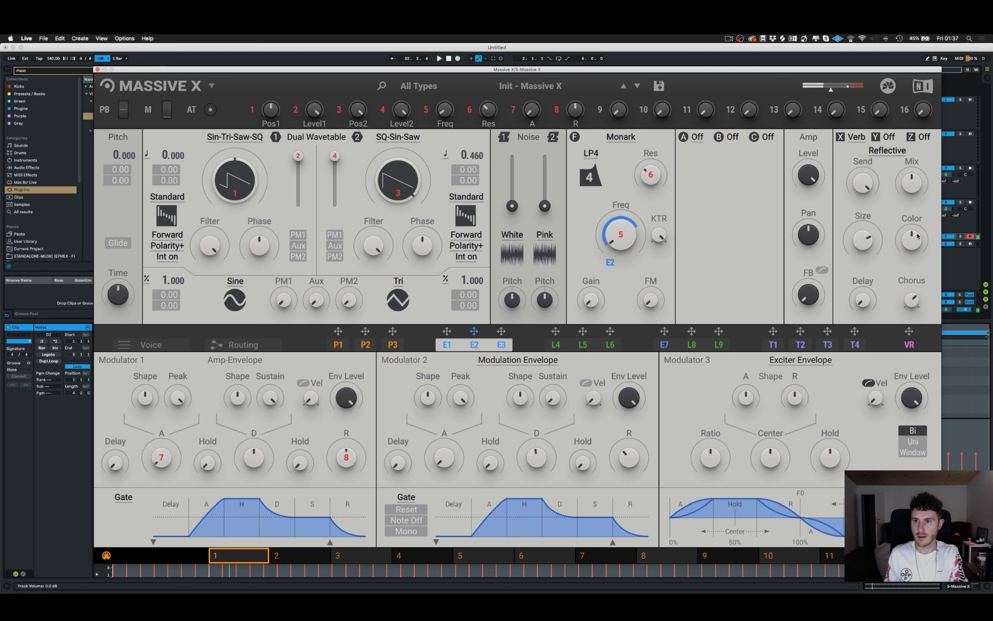
drag(863, 181, 863, 165)
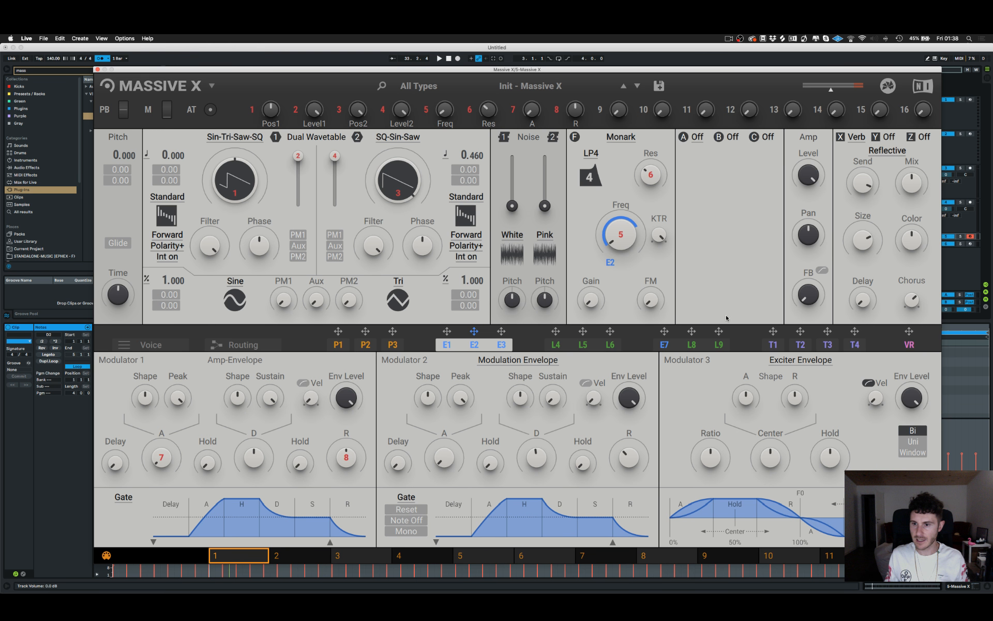
Look through the T1 to T4 trackers, the E7 modulator and the P2 and P1 performers.
click(774, 344)
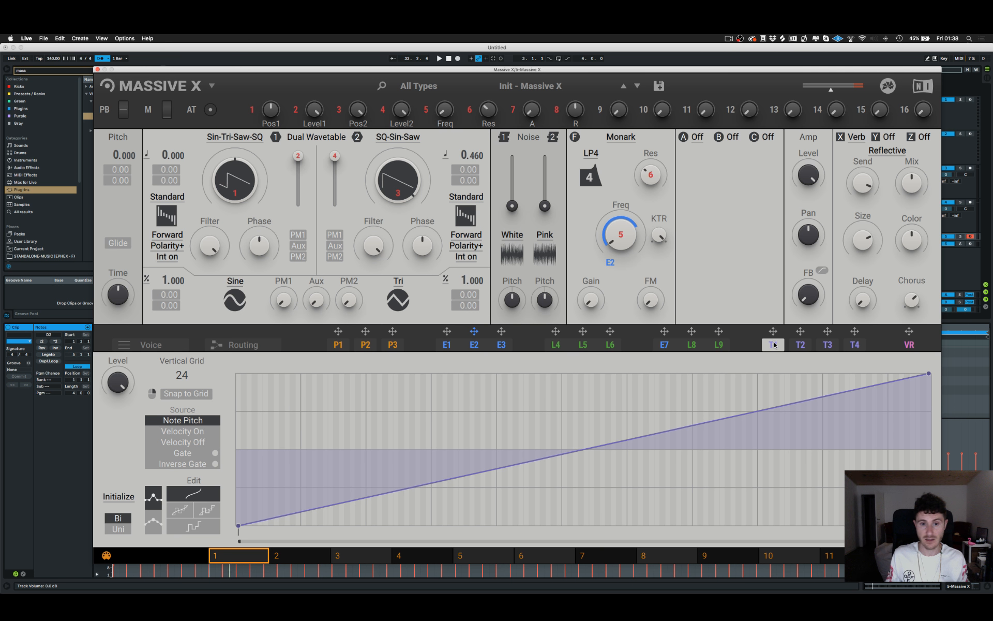
click(795, 346)
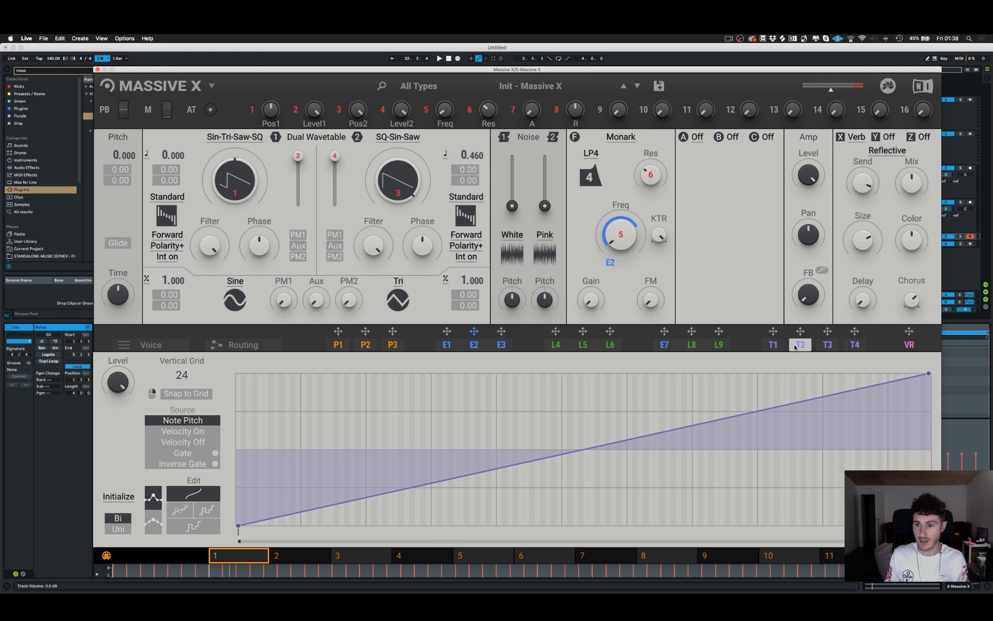
click(827, 345)
click(851, 345)
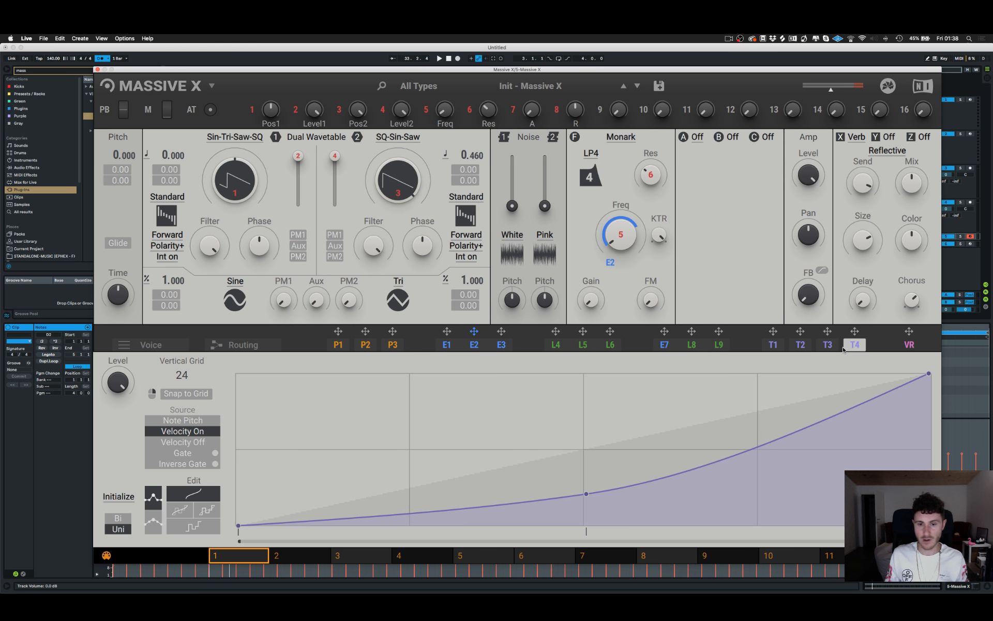
click(679, 346)
click(365, 345)
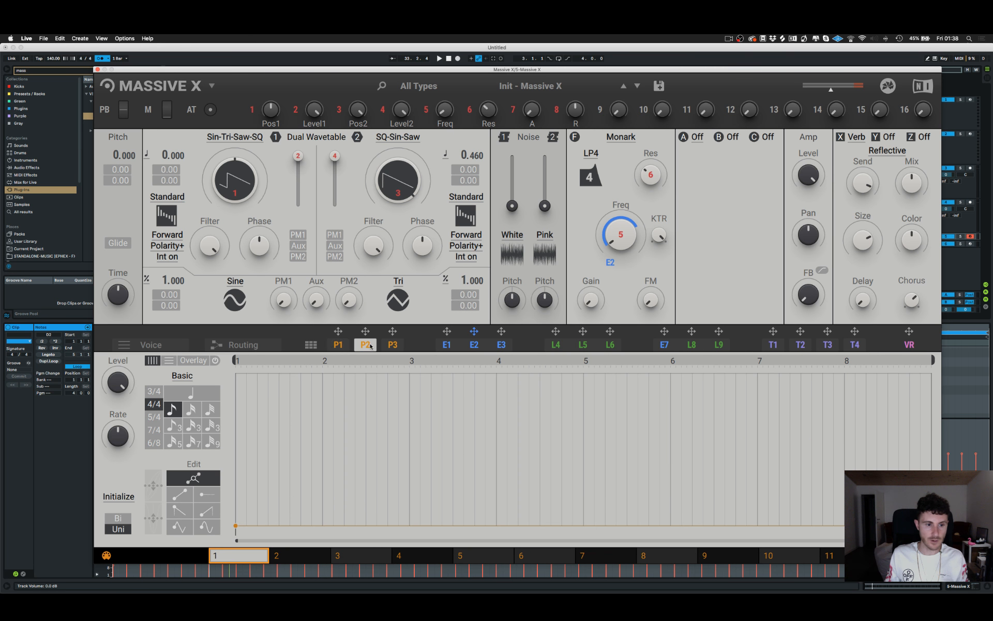
click(337, 346)
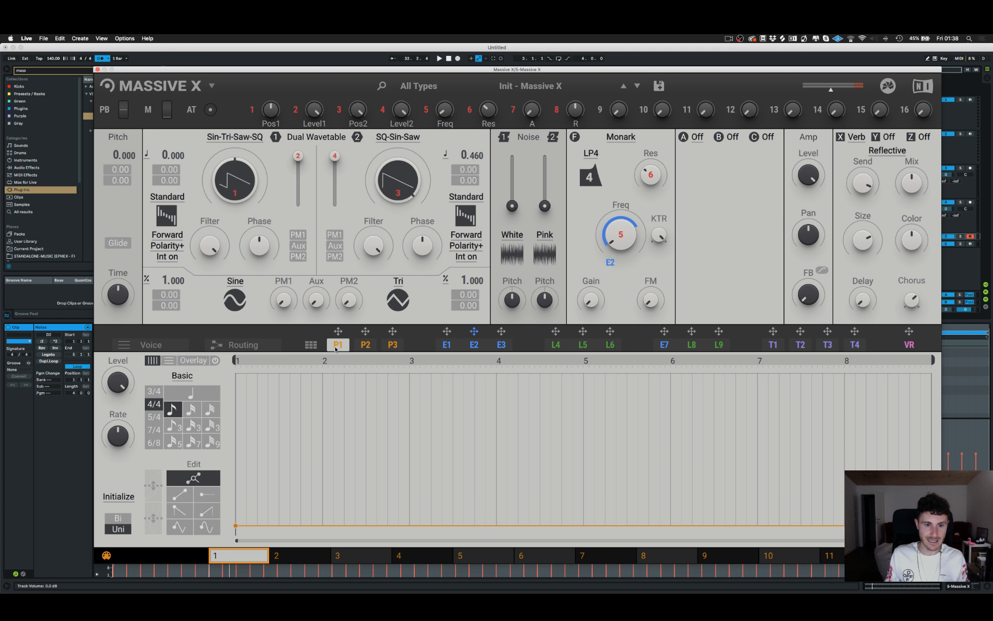
click(311, 345)
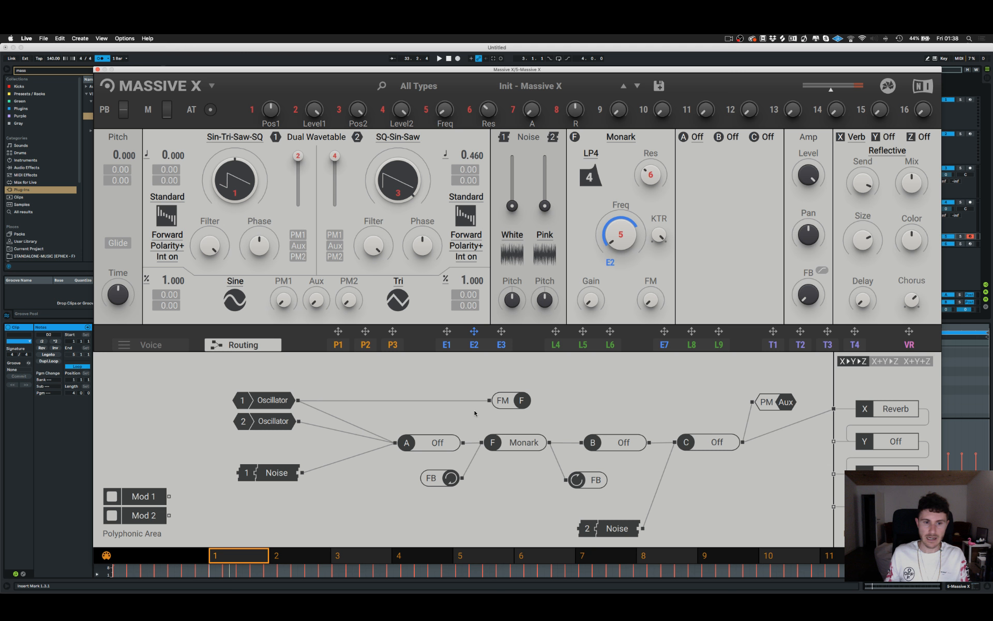
Spread out the oscillator and insert A modules in the routing diagram and load Anima into insert A.
drag(250, 406, 148, 381)
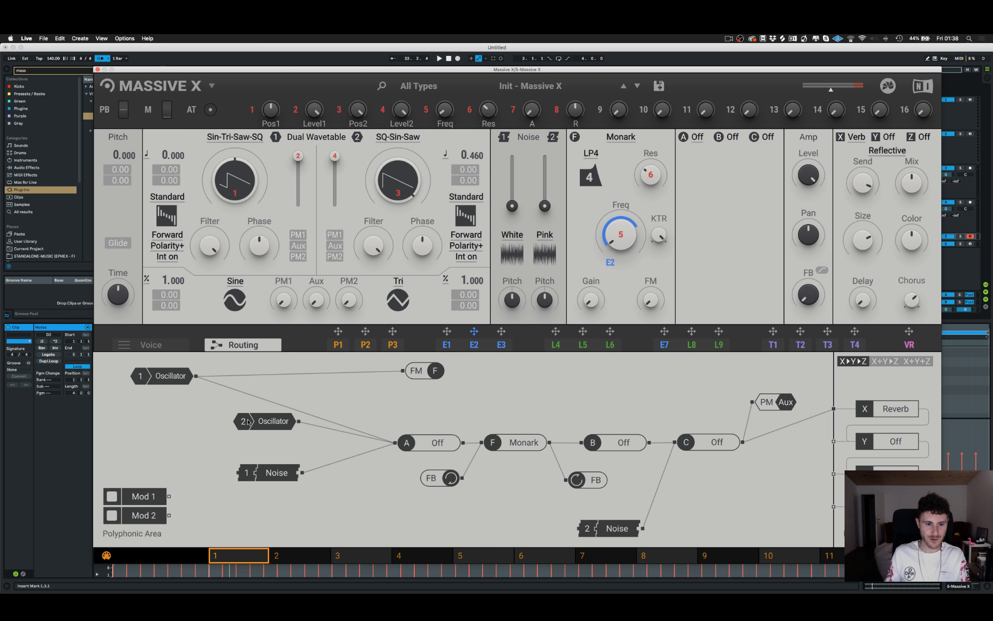
drag(251, 426, 152, 422)
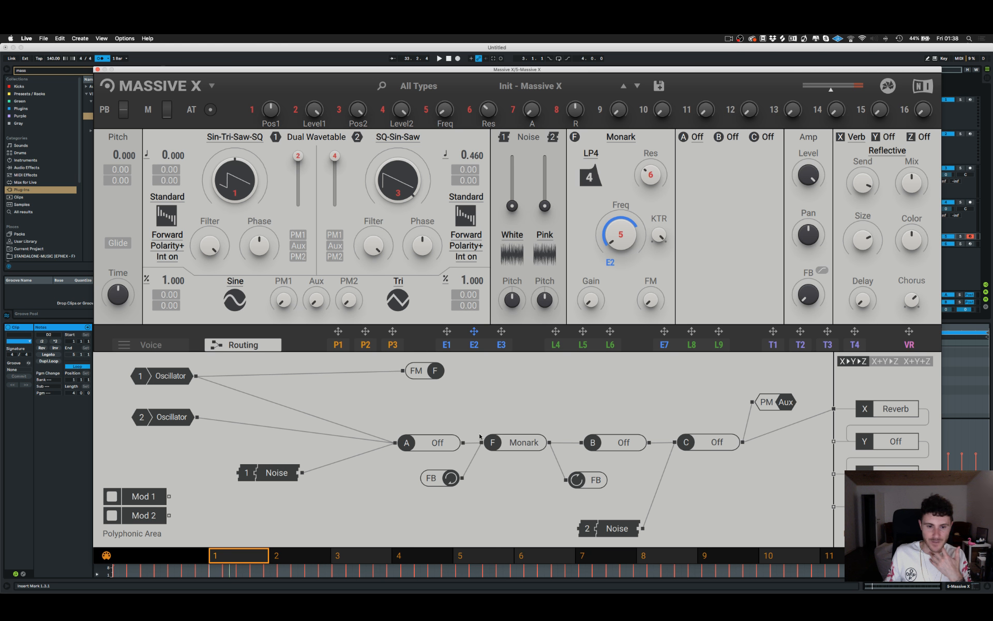
drag(433, 444, 365, 417)
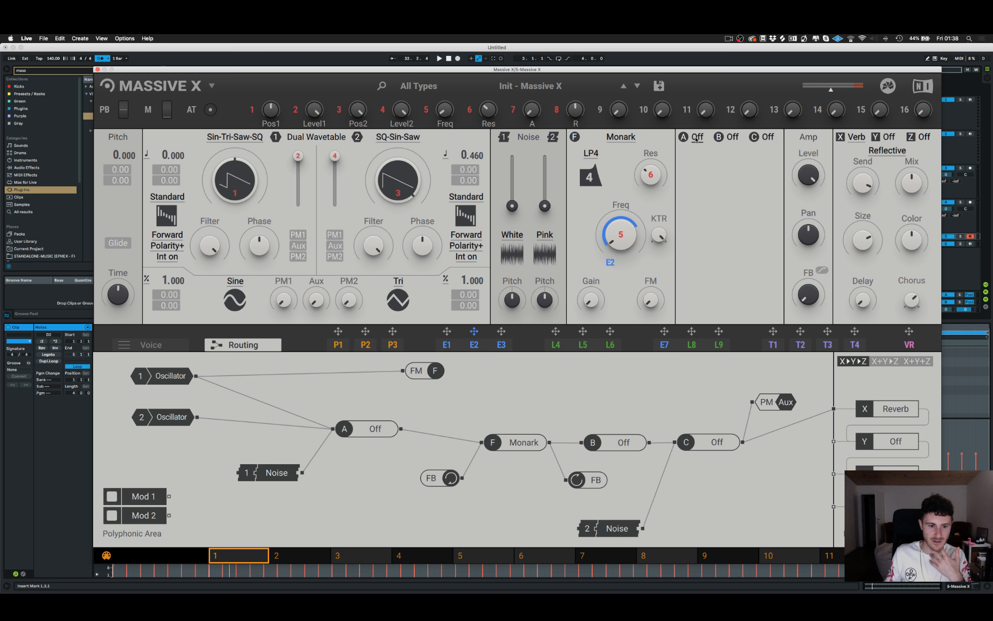
click(696, 139)
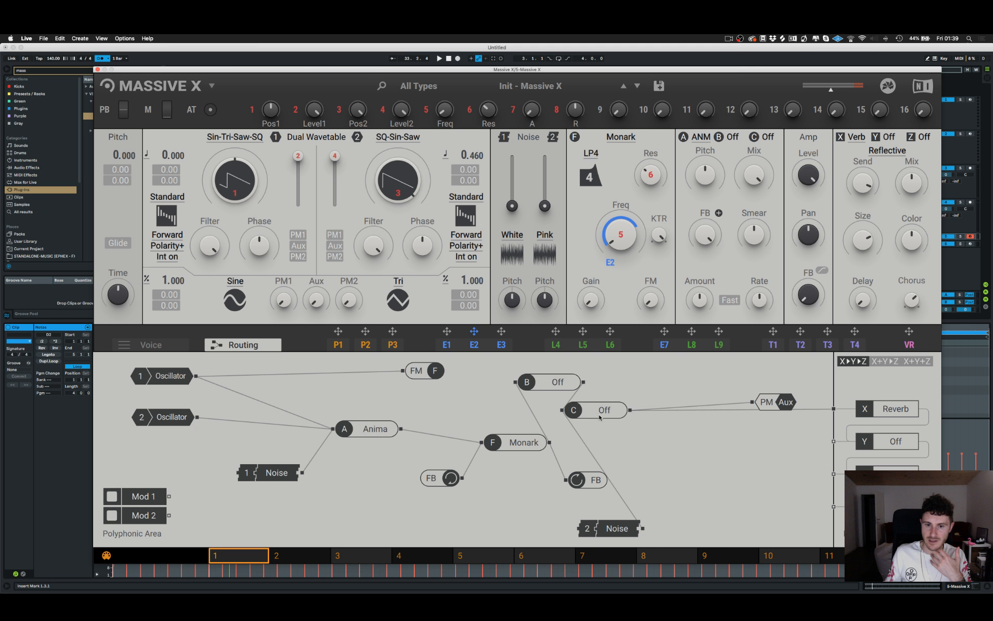
Disconnect insert C from the effects input and PM Aux, and unplug Anima from the Monark filter.
drag(600, 416, 631, 427)
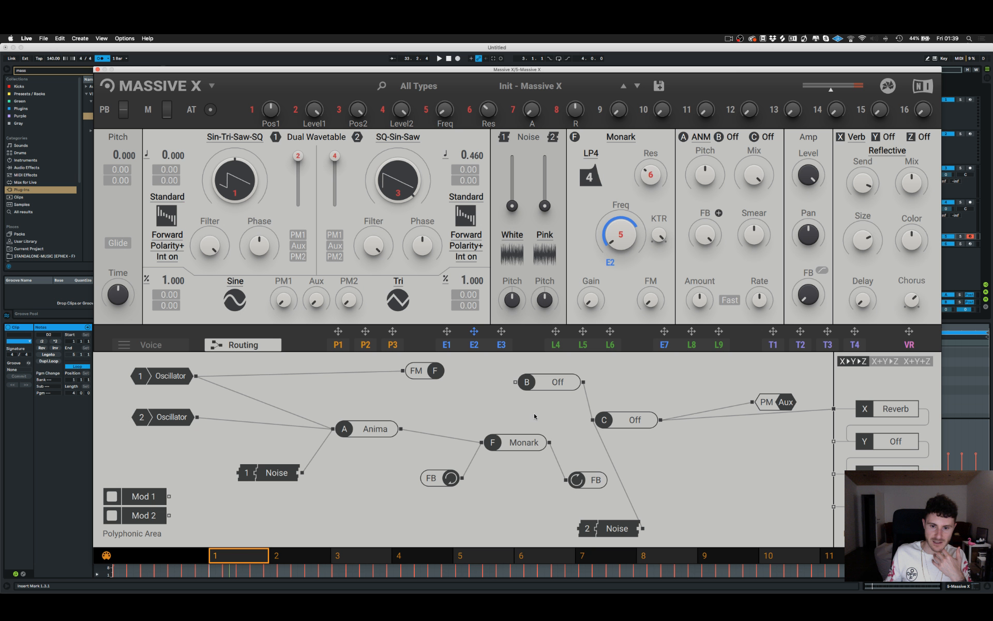
click(685, 415)
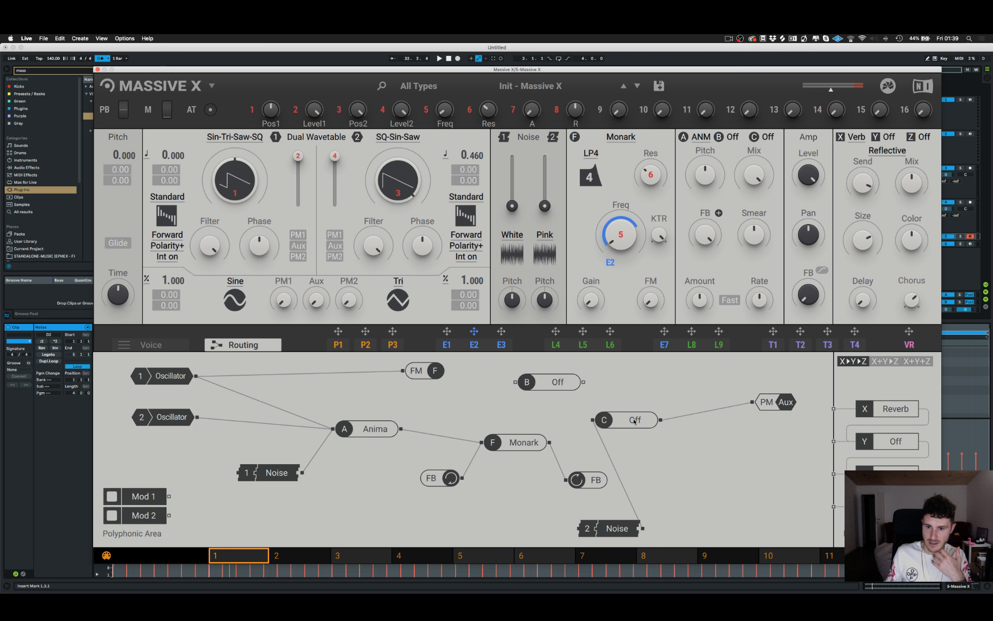
click(670, 419)
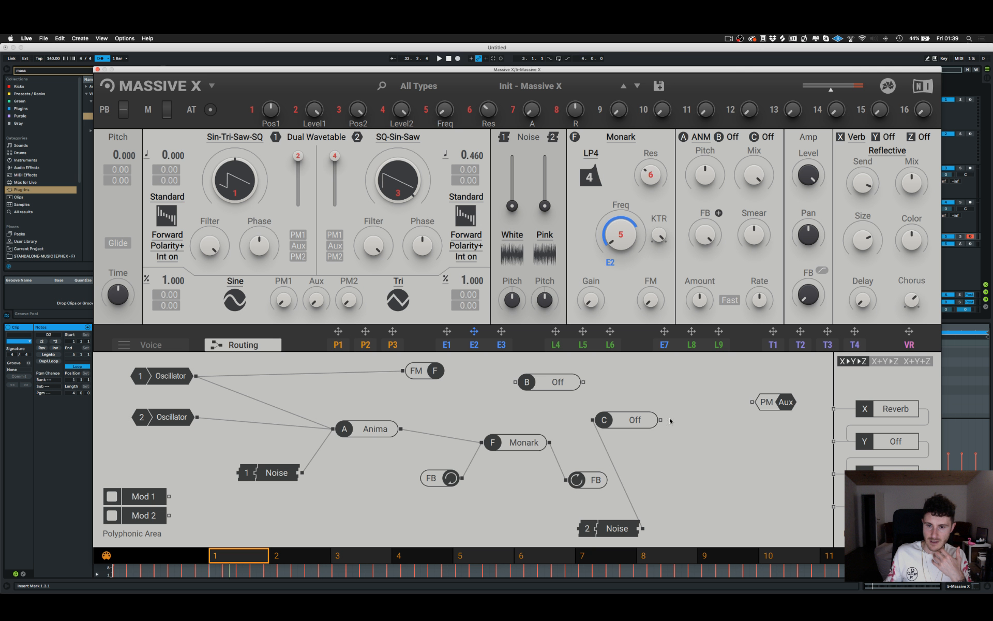
drag(636, 419, 671, 415)
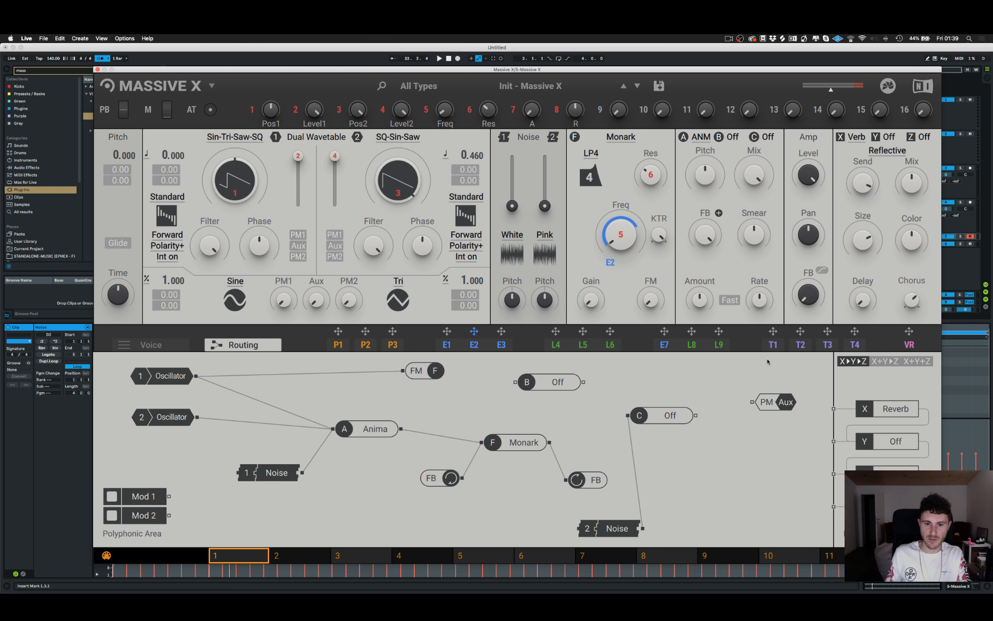
click(403, 429)
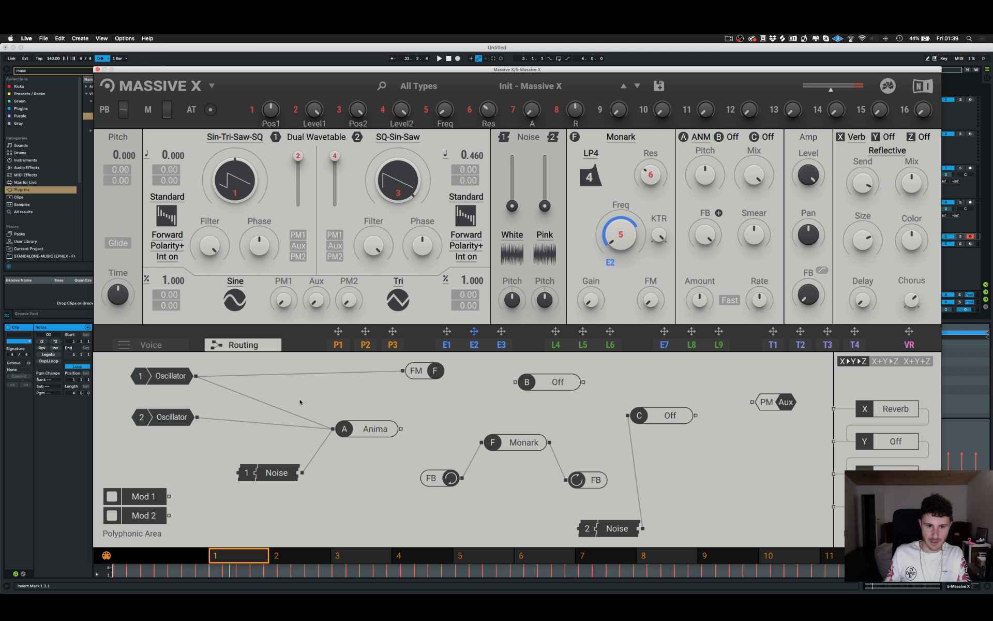
Route Anima in series through inserts B and C into the Monark filter and rearrange the modules.
drag(401, 429, 515, 381)
drag(583, 382, 624, 417)
drag(696, 416, 479, 444)
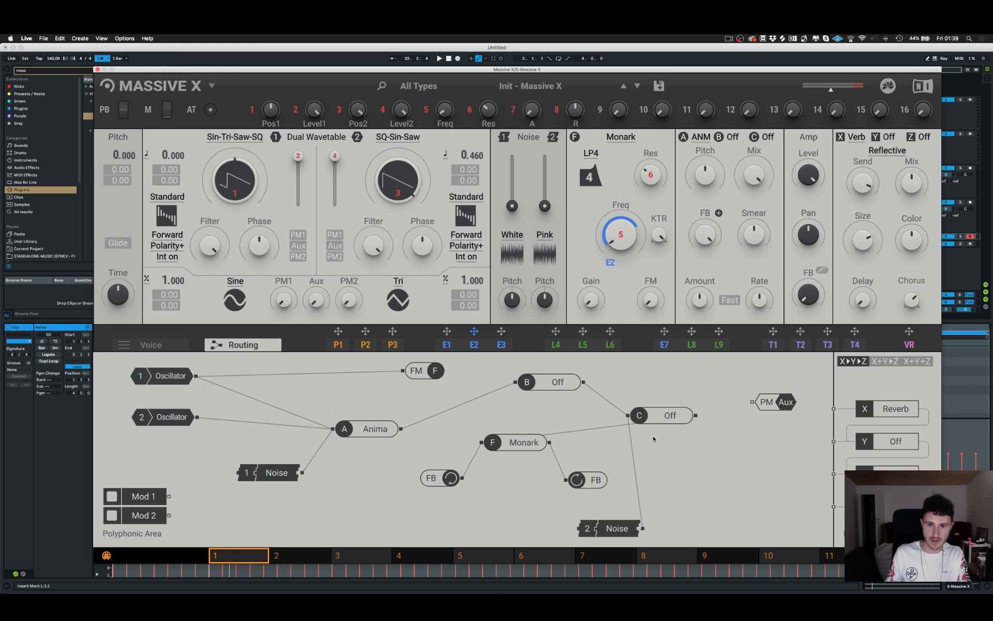
drag(653, 423, 523, 421)
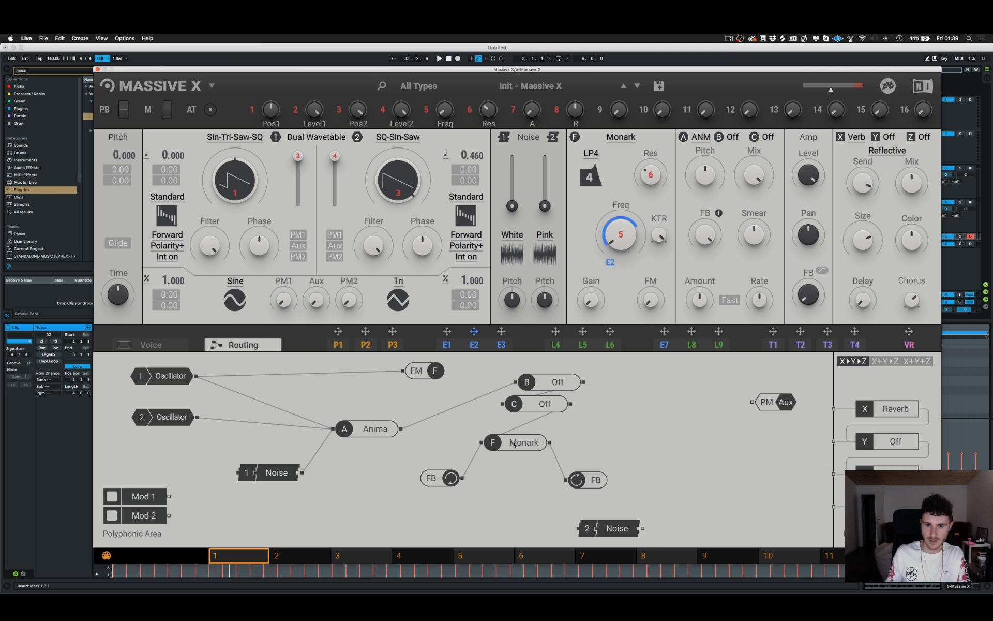
drag(632, 390, 643, 395)
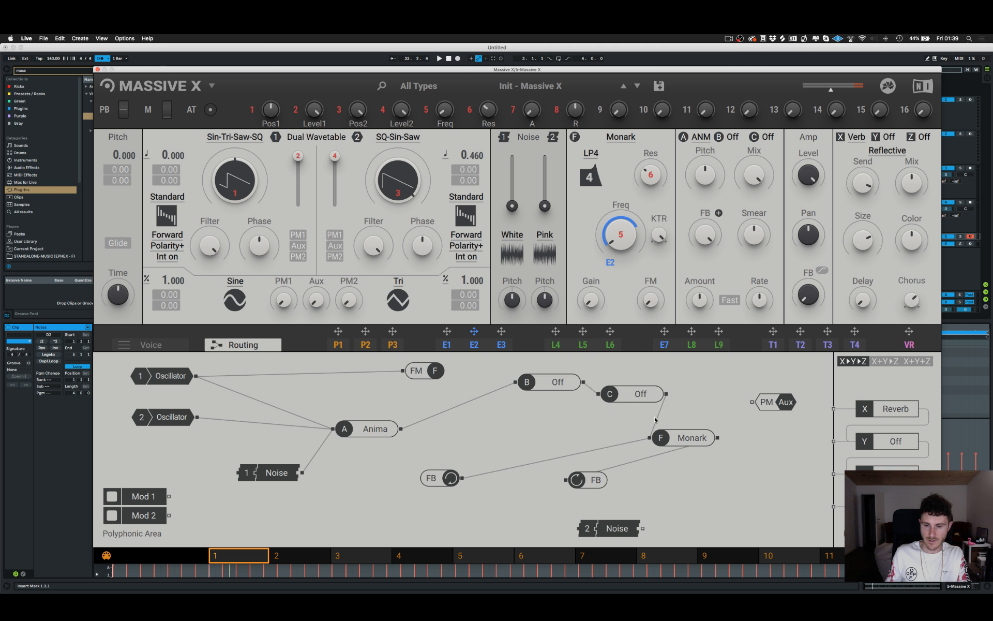
Unplug inserts B and C from the chain and connect Anima directly to the Monark filter.
drag(557, 383, 516, 384)
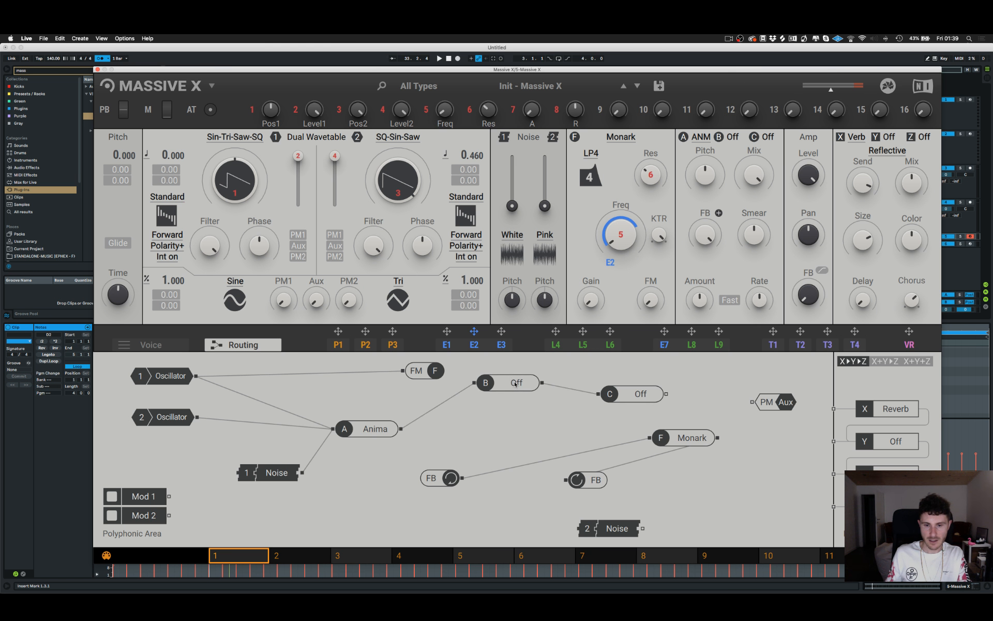
click(570, 388)
click(428, 413)
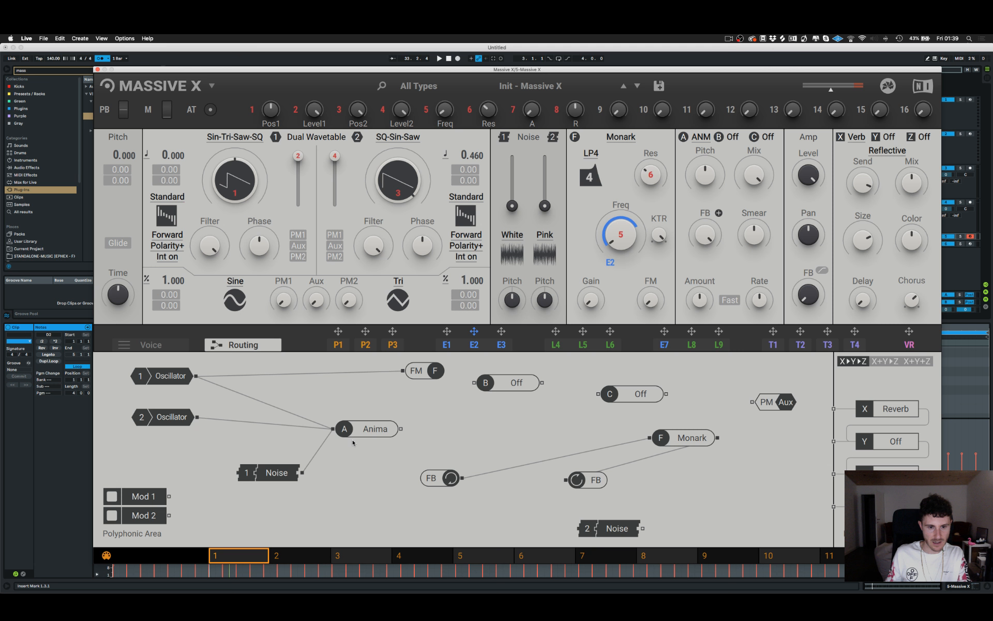
drag(401, 429, 650, 437)
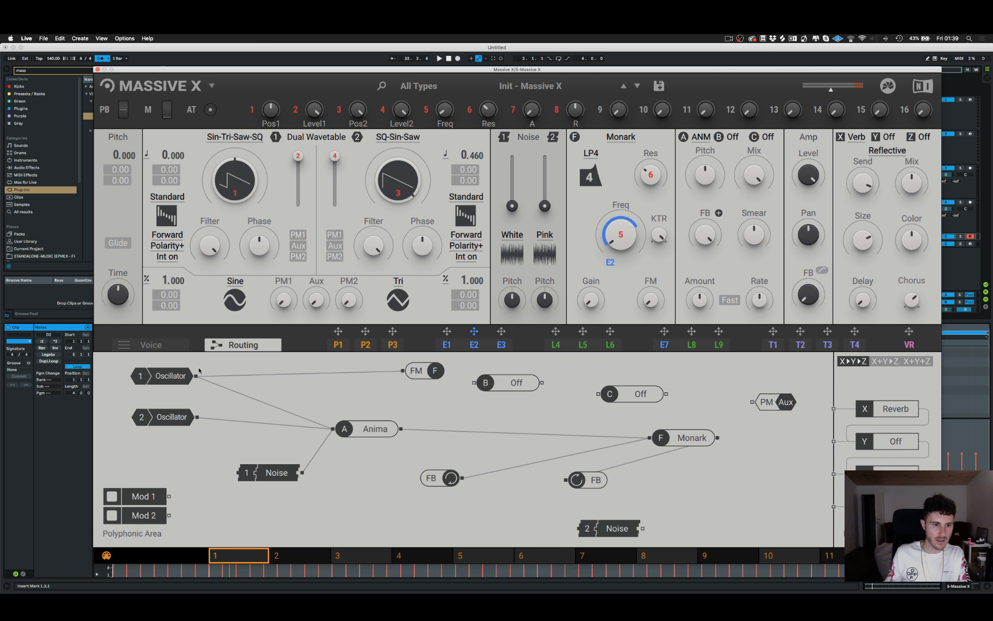
Route oscillator 1 in parallel through inserts B and C into the Monark filter.
drag(196, 376, 474, 383)
drag(542, 383, 650, 438)
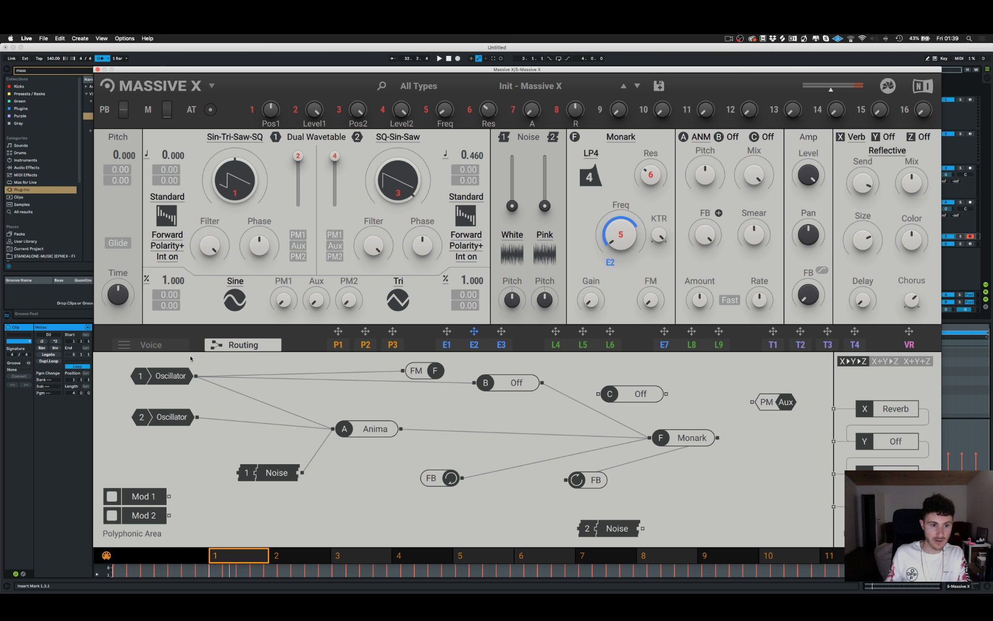
drag(196, 376, 598, 395)
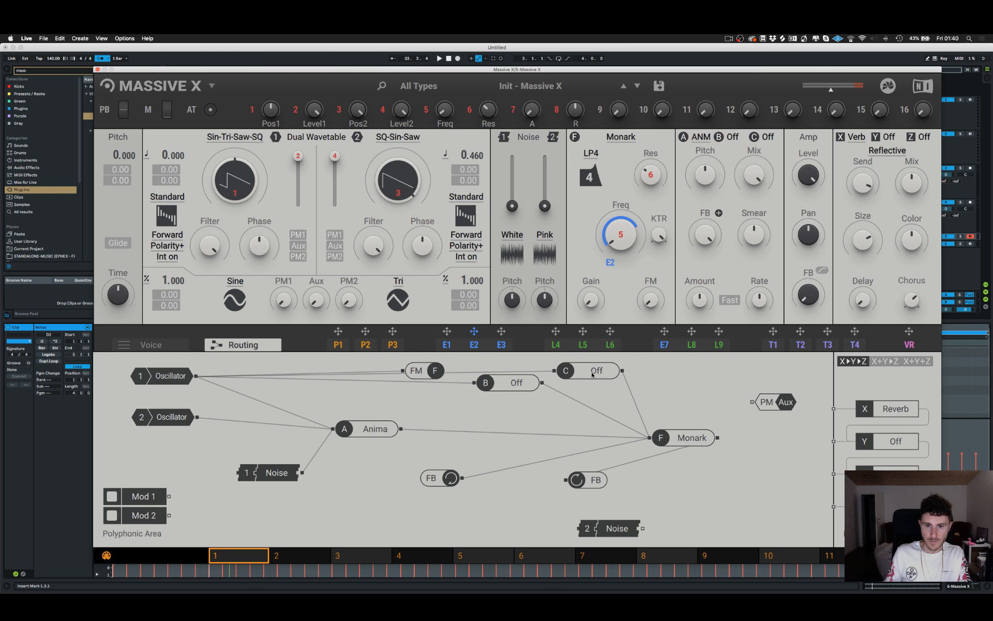
Rearrange inserts B and C, the FM input, the Monark filter, its feedback output and noise 2 in the routing area.
drag(511, 425, 514, 394)
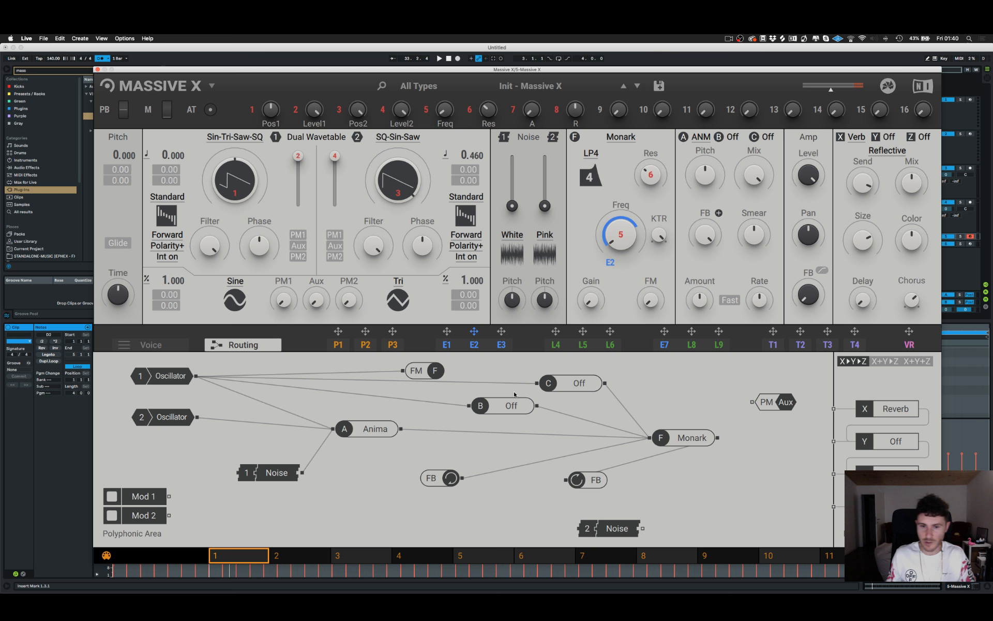
drag(431, 369, 351, 366)
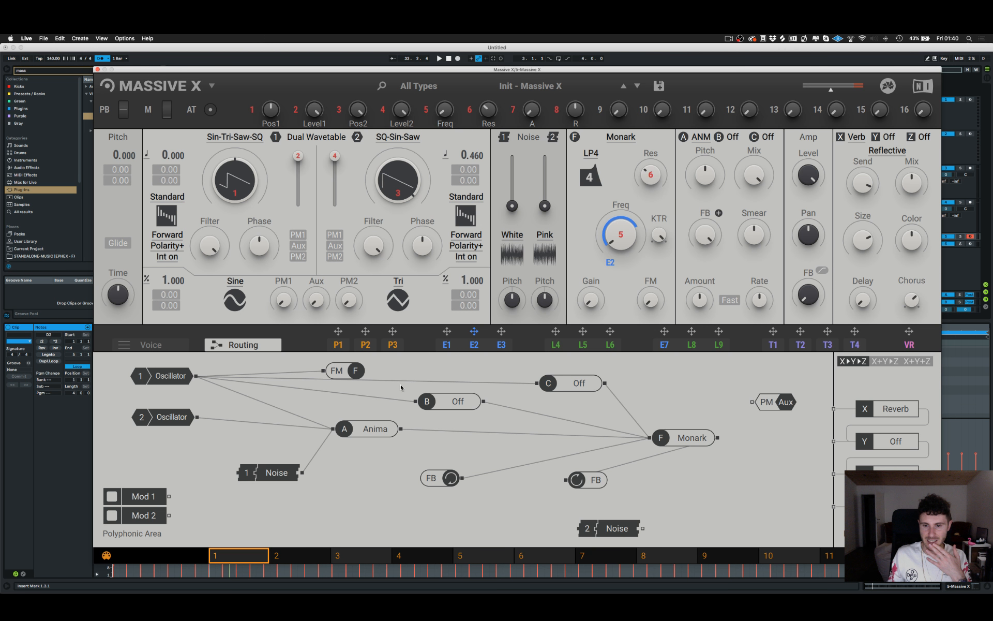
drag(691, 442, 533, 450)
drag(597, 481, 551, 526)
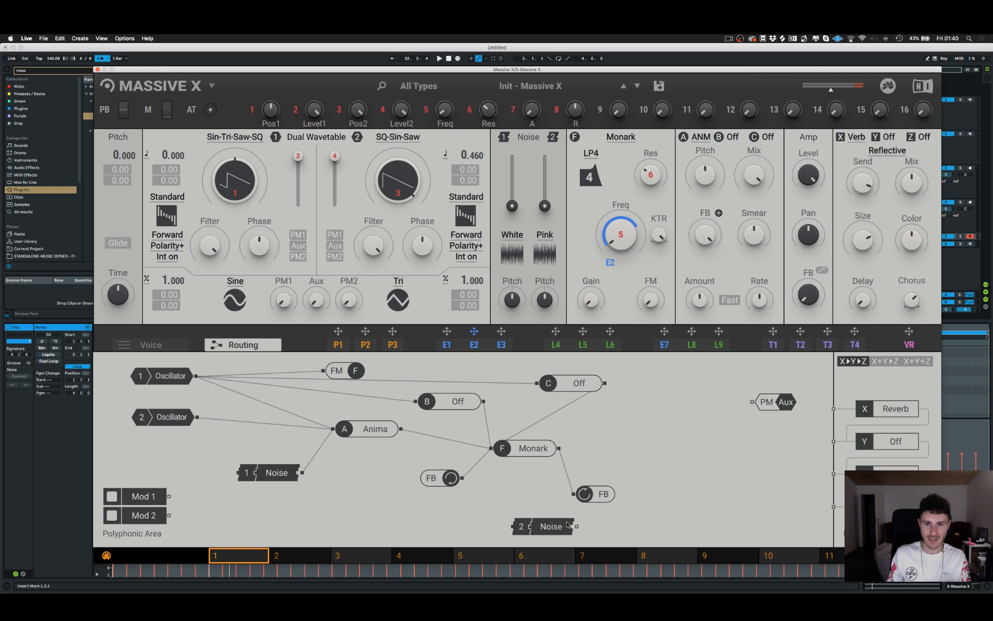
click(774, 345)
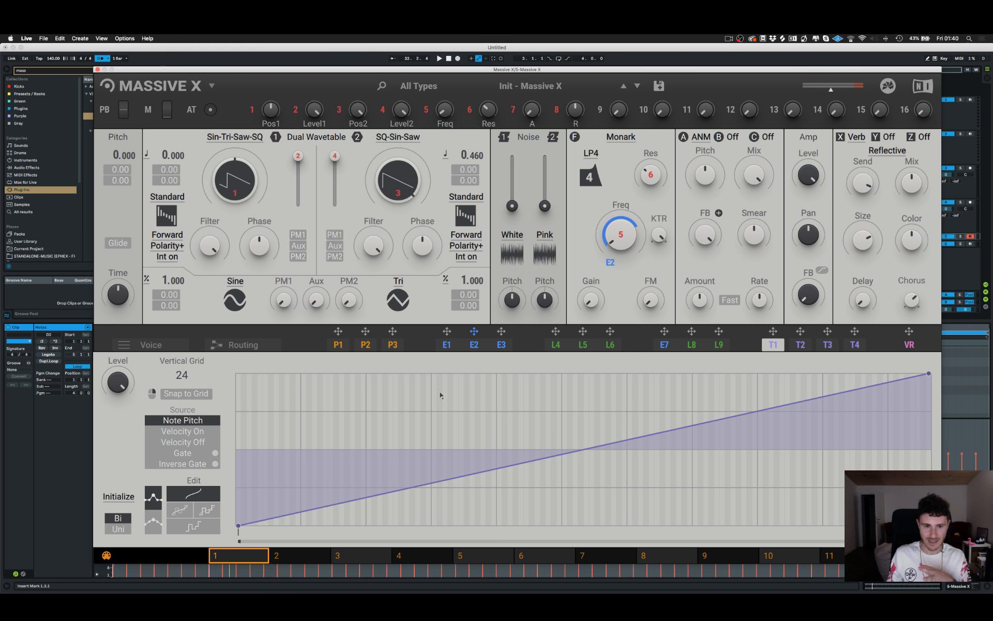
click(253, 347)
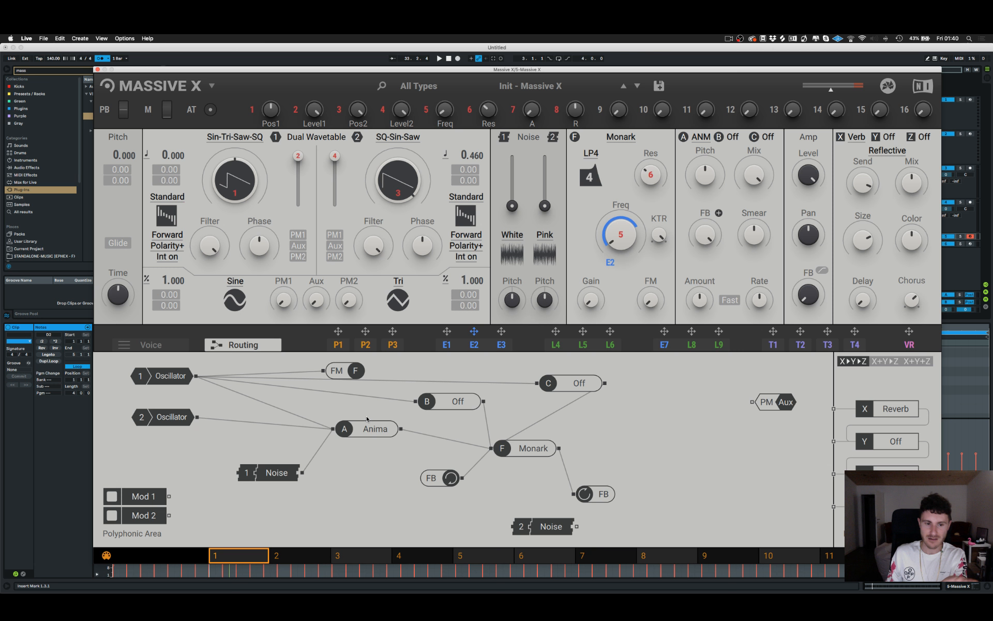
drag(511, 444, 537, 441)
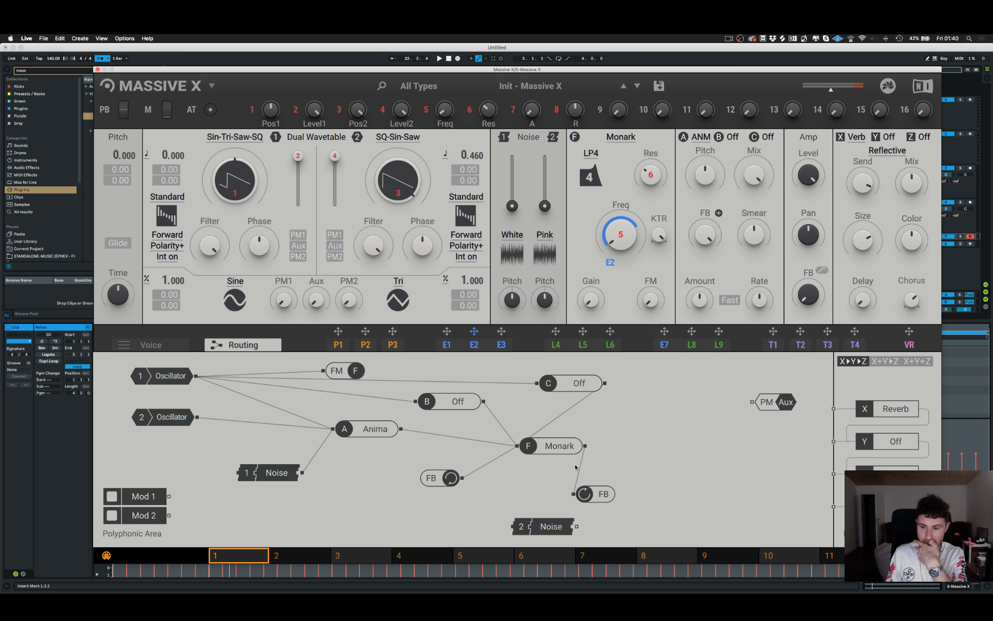
Try the X+Y+Z and X+Y→Z effect routings, and return to the serial X→Y→Z routing.
click(894, 361)
click(913, 361)
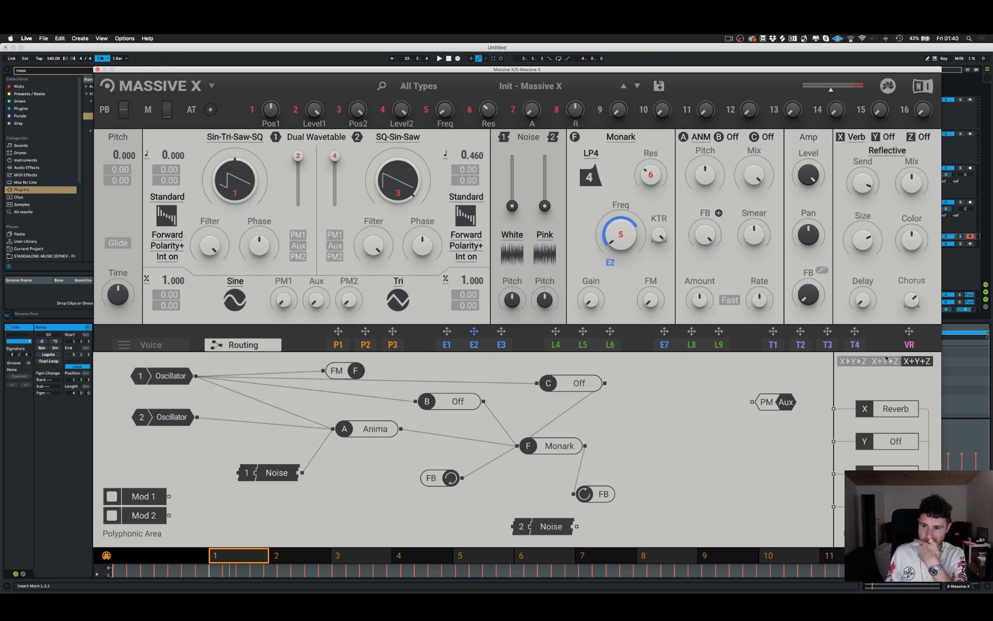
click(888, 361)
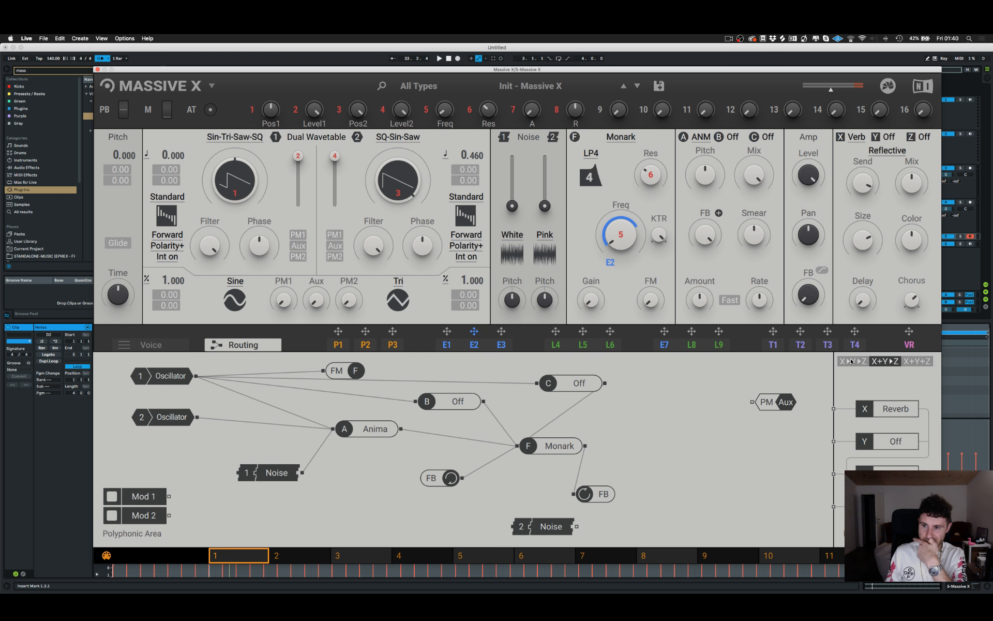
click(852, 361)
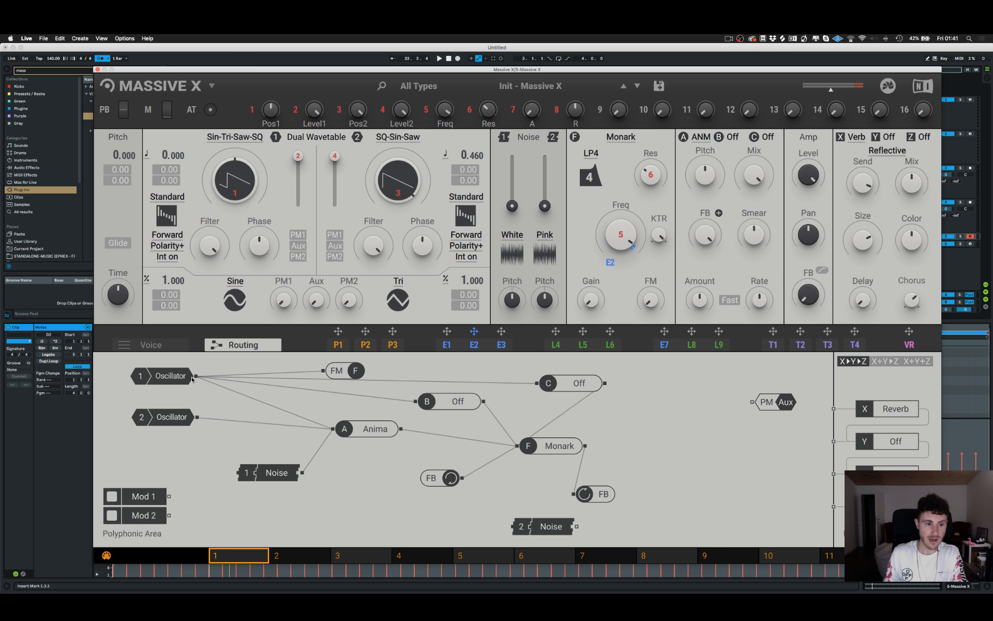
Route oscillator 1 directly to the lowest effects-section input and audition its OP Wave Passing, Moto Saw, SQ X2 Sync and SQ-Saw Ratio wavetables.
drag(192, 380, 833, 506)
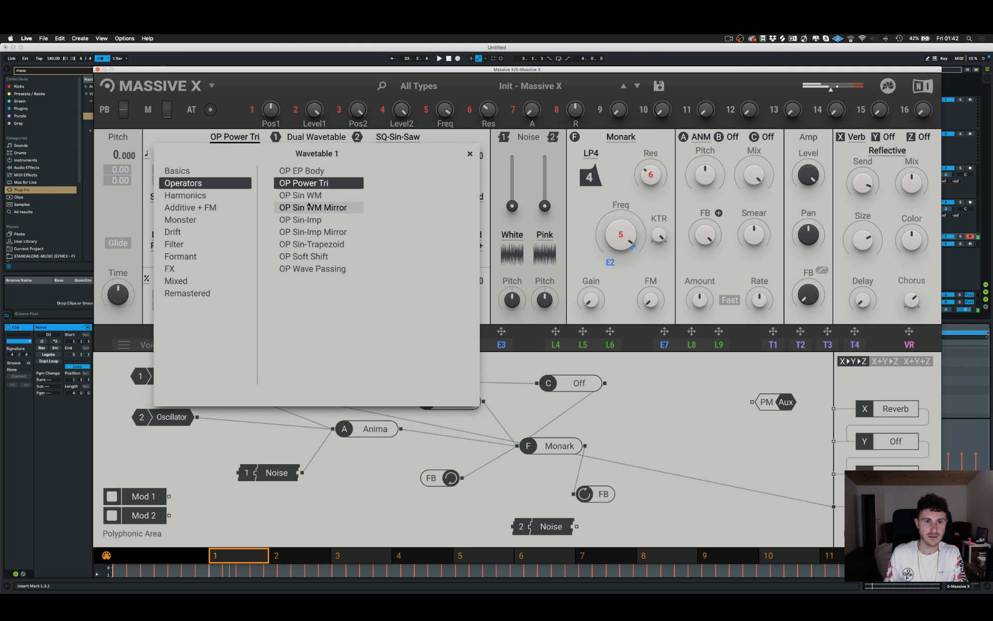
click(310, 268)
click(185, 195)
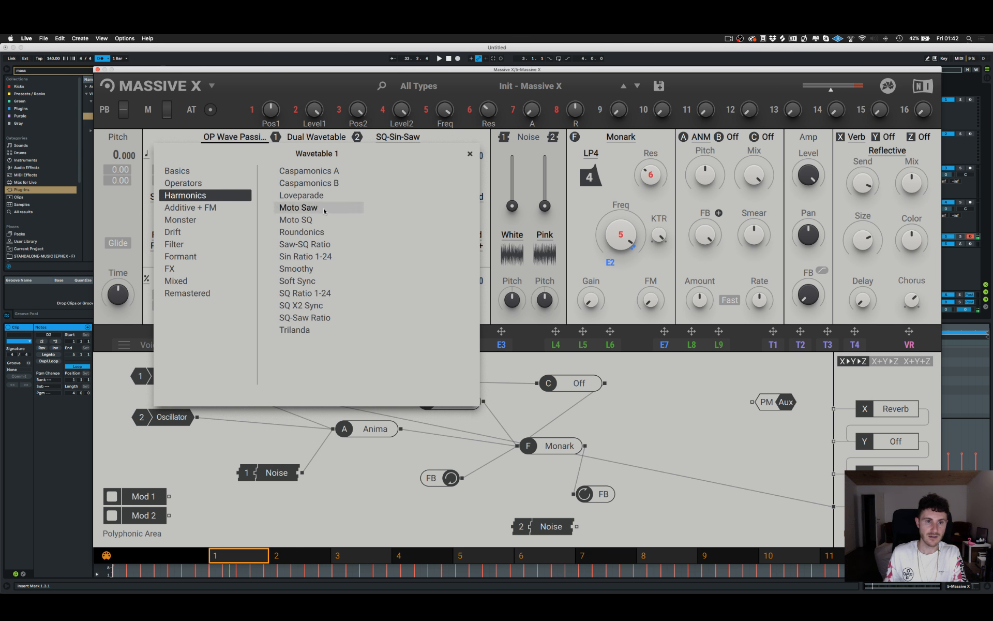
click(300, 208)
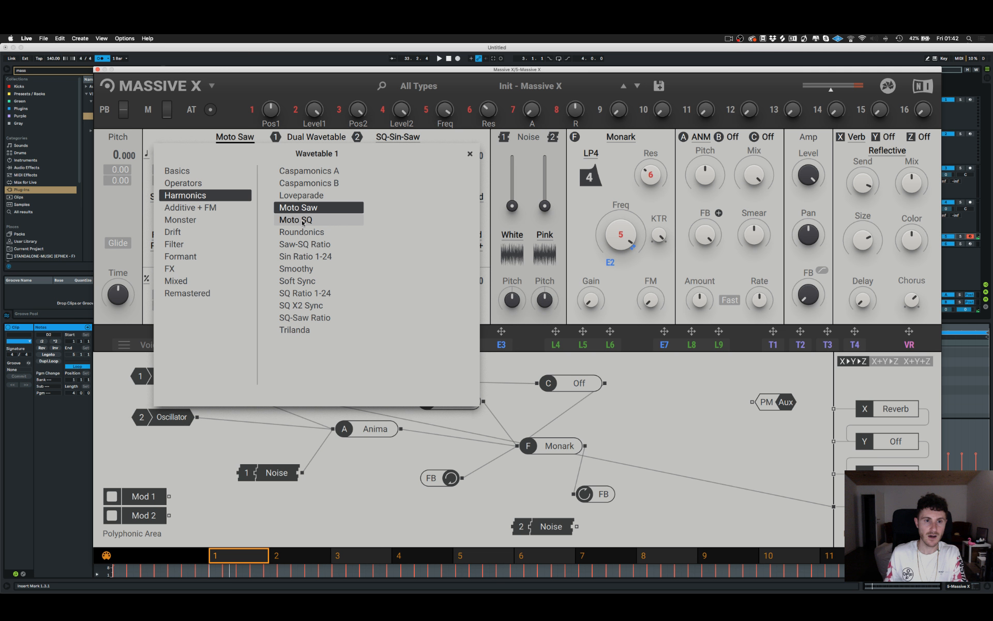
click(303, 293)
click(301, 306)
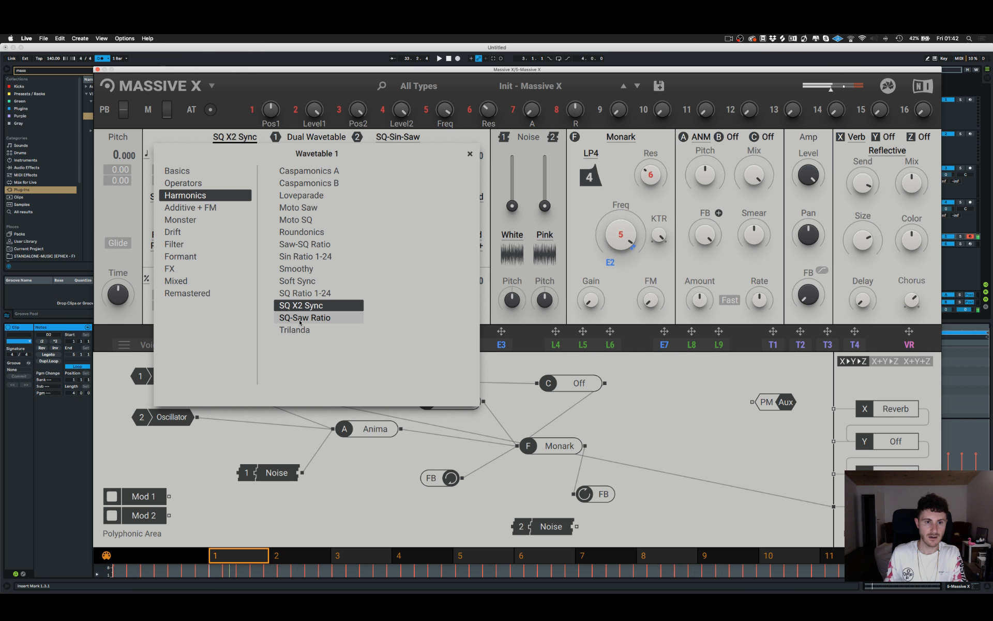
click(300, 317)
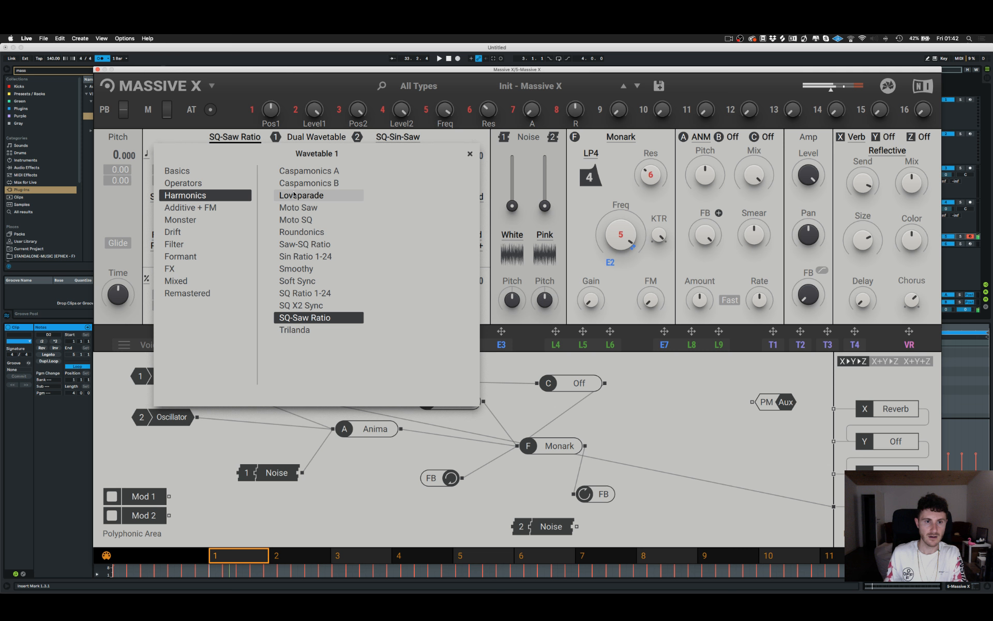
Audition the Additive + FM wavetables Drift Organ C, Lazerbizz D and Metallic String B on oscillator 1.
click(190, 207)
click(310, 207)
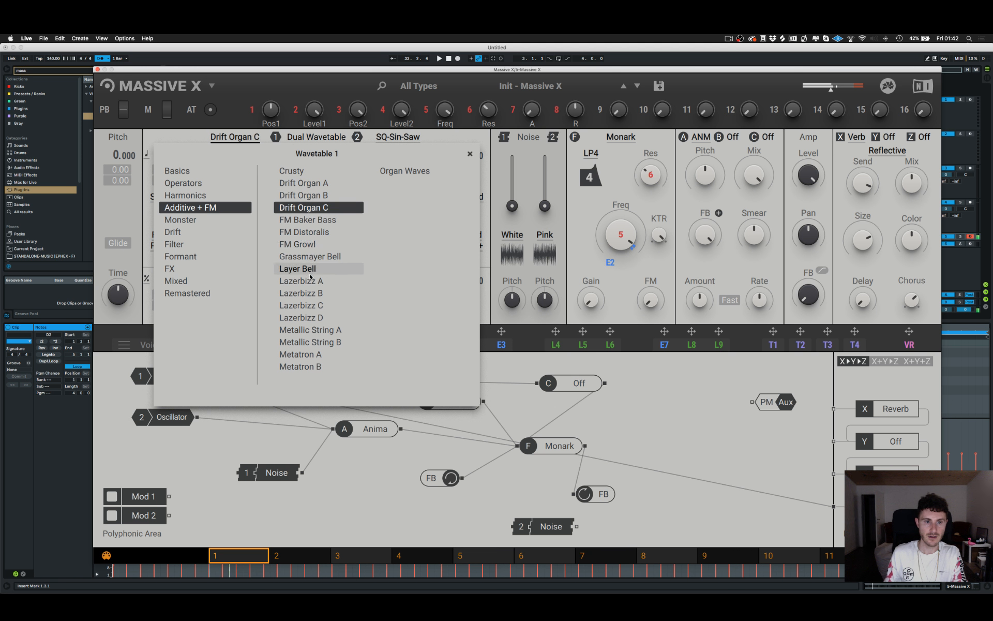
click(305, 318)
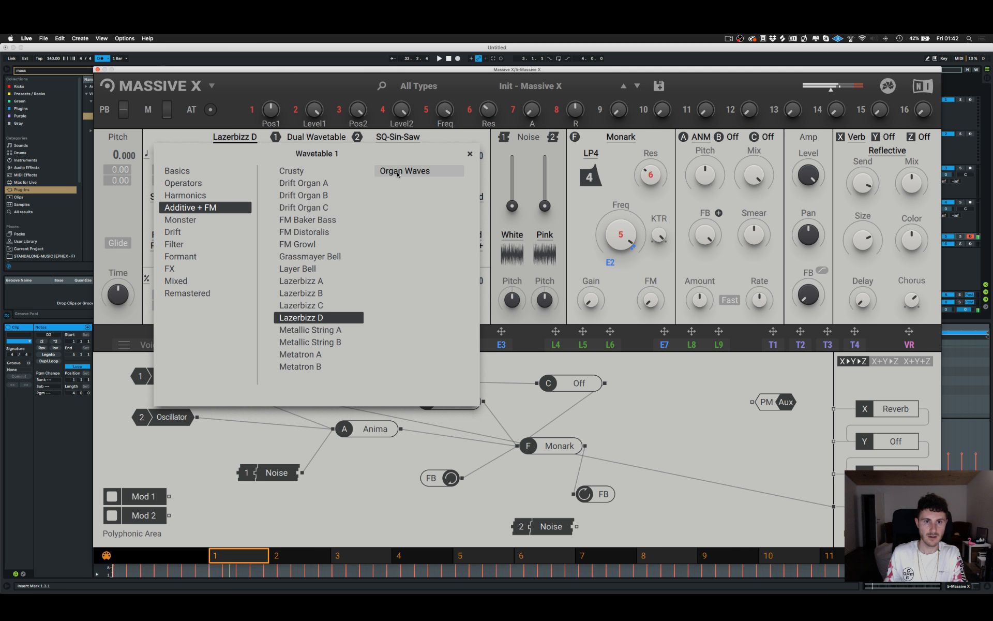
click(311, 342)
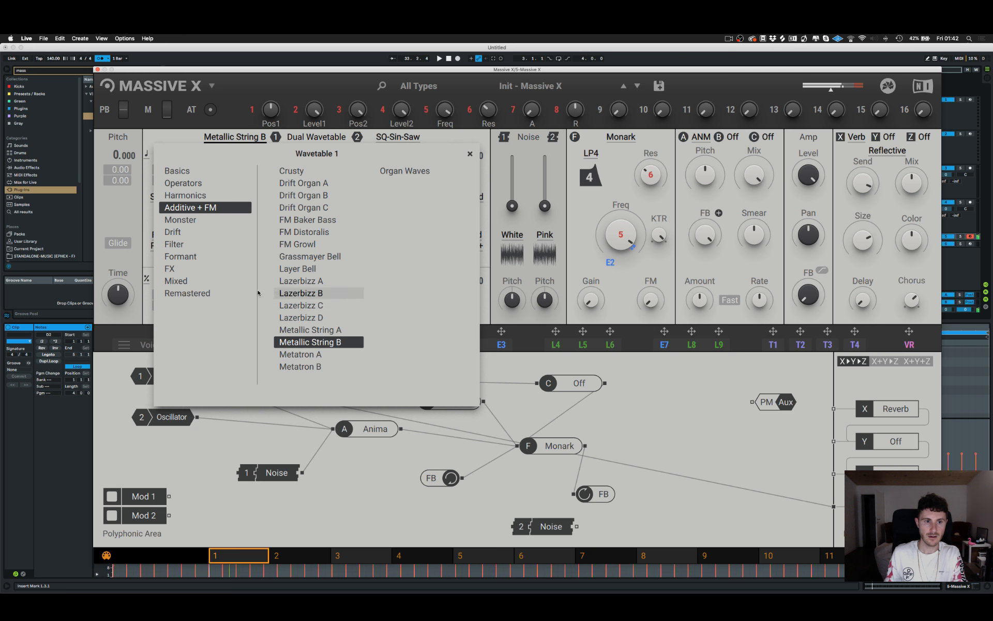
Audition Monster wavetables including Goo, Gorilla Alpha-Male and Pleuda Wobble on oscillator 1, and choose Drop.
click(180, 219)
click(304, 209)
click(304, 257)
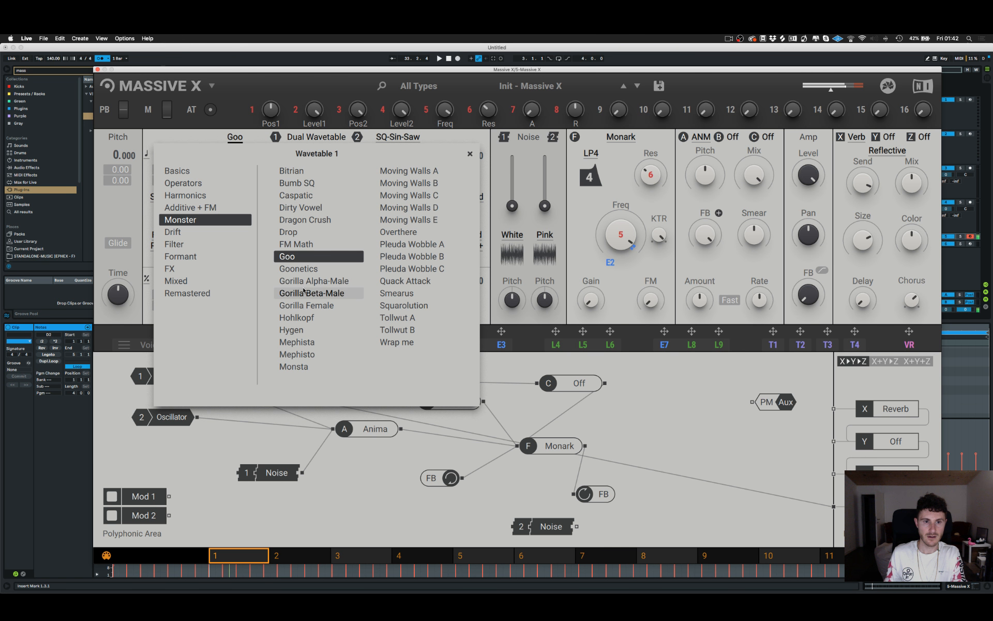
click(309, 280)
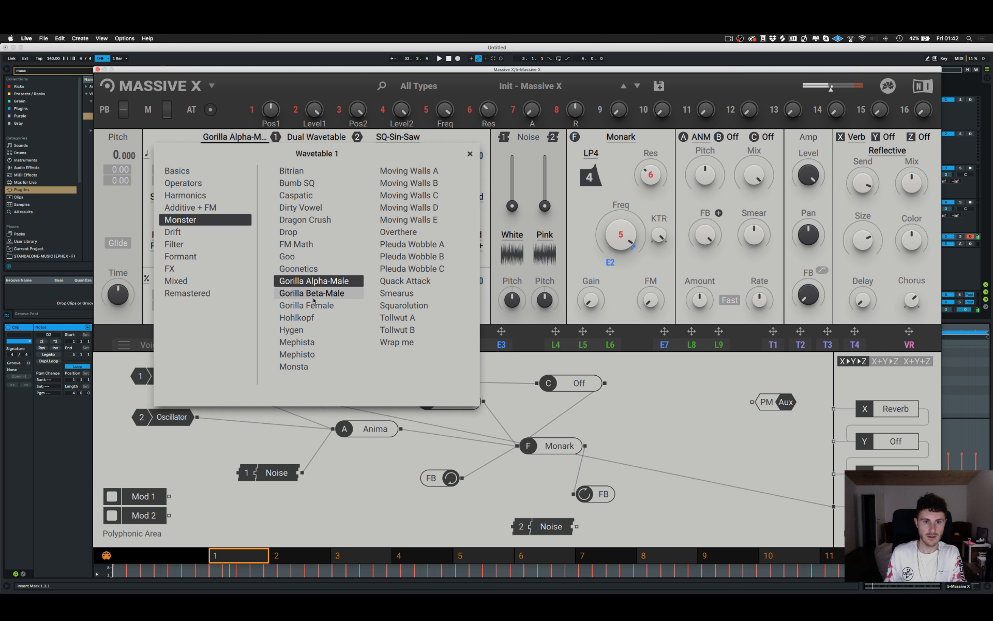
click(412, 256)
click(300, 232)
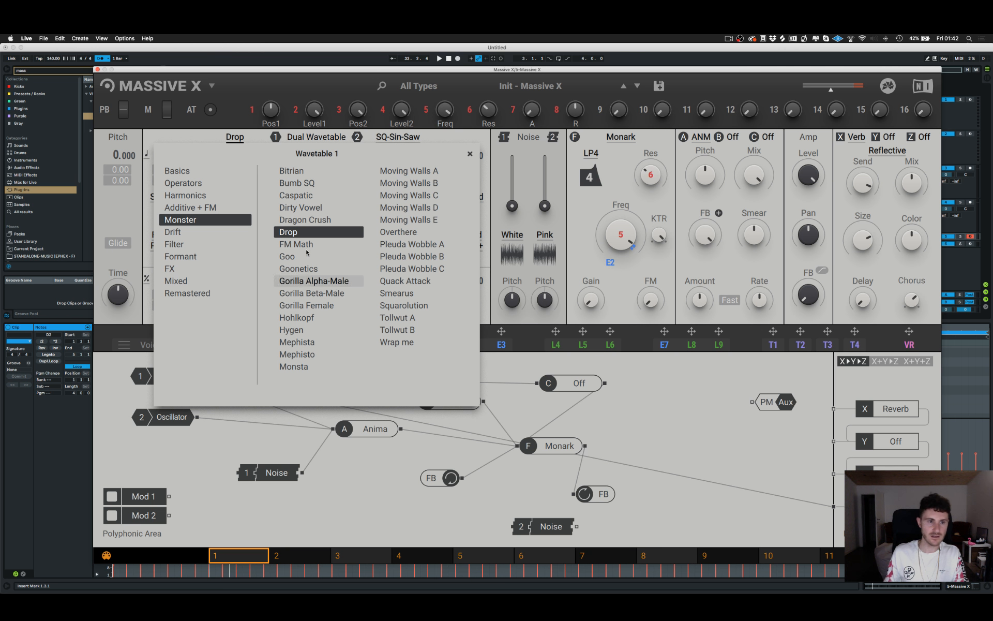
click(313, 281)
click(412, 244)
click(288, 231)
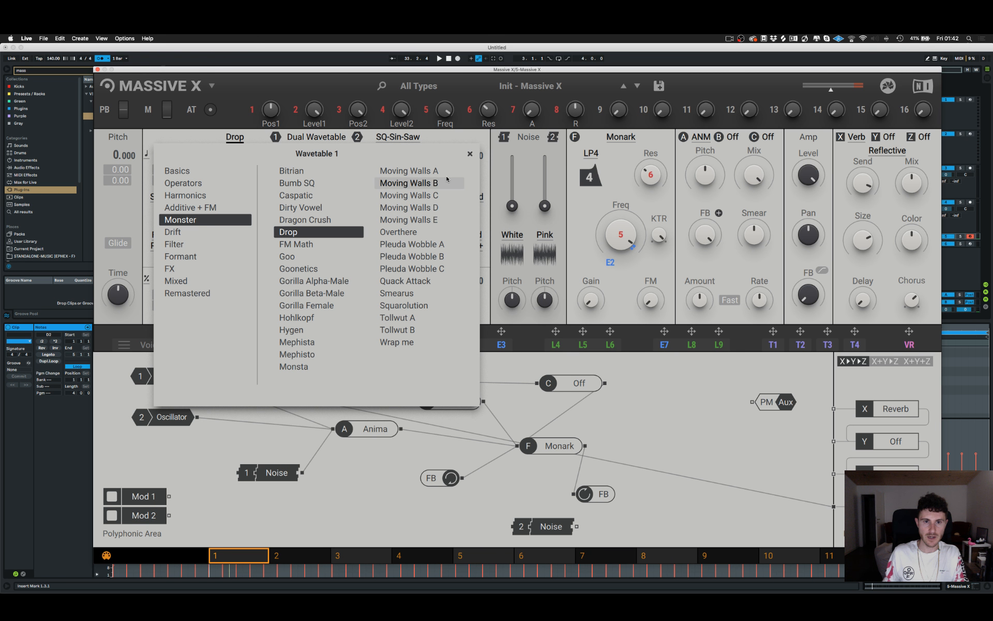
click(308, 235)
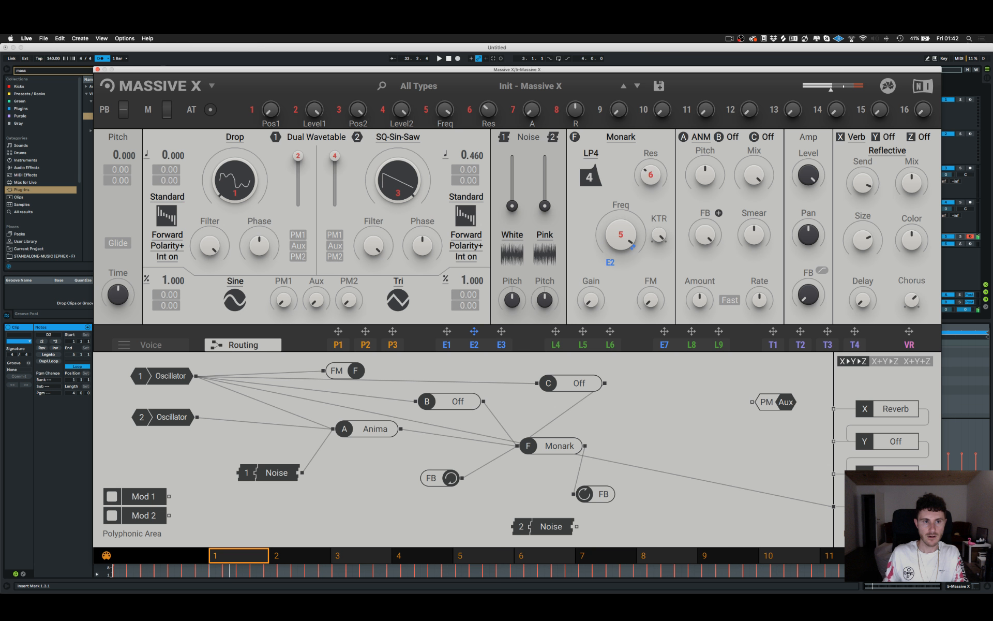
Set oscillator 1's pitch to -12.000 and switch its wavetable mode to Gorilla King.
drag(162, 153, 161, 178)
drag(235, 180, 235, 172)
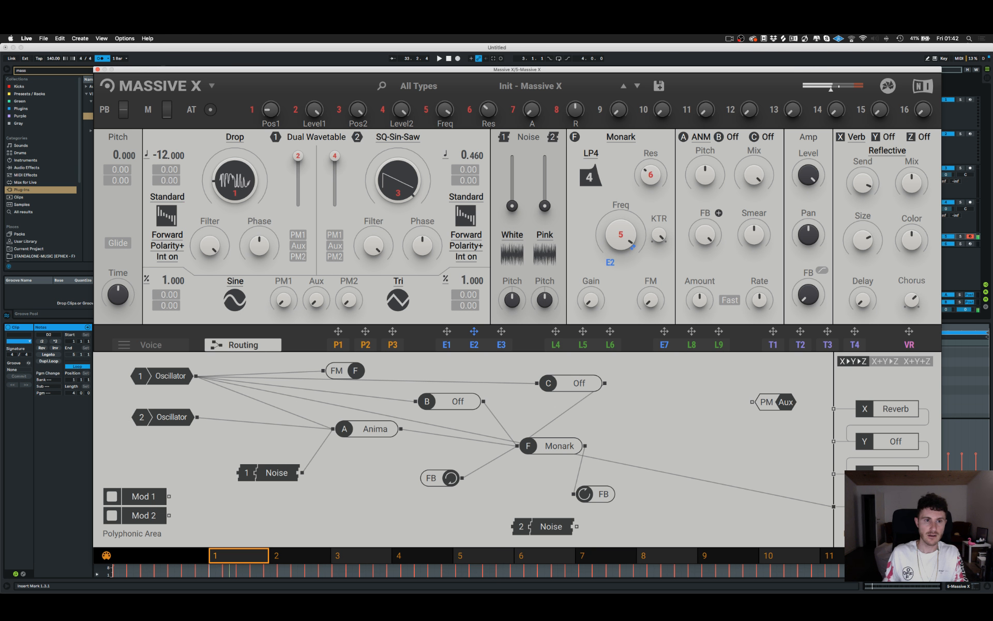
click(167, 196)
click(158, 287)
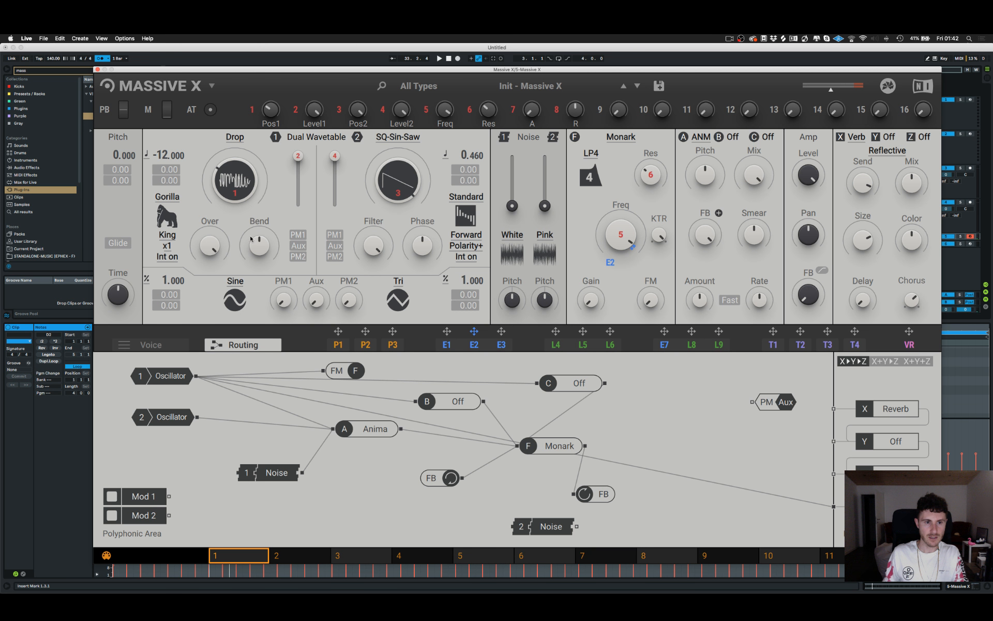
Sweep oscillator 1's wavetable position and adjust its Gorilla Bend amount.
mouse_move(235, 180)
mouse_down()
mouse_move(235, 148)
mouse_move(235, 192)
mouse_up()
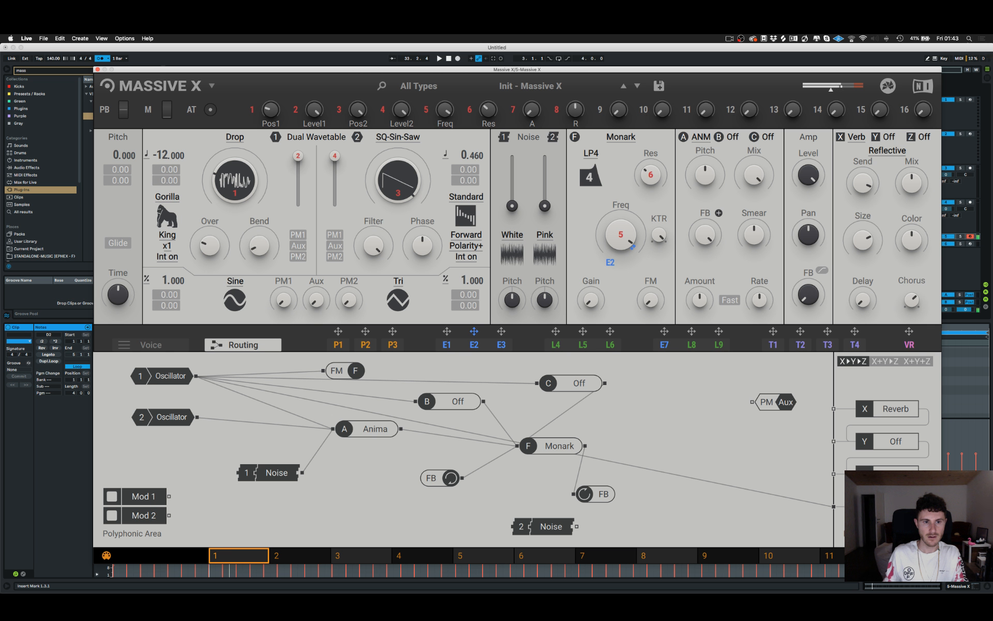
drag(236, 177, 235, 187)
drag(258, 238, 258, 241)
mouse_move(237, 176)
mouse_down()
mouse_move(237, 166)
mouse_move(238, 175)
mouse_up()
drag(236, 179, 237, 166)
drag(259, 239, 259, 241)
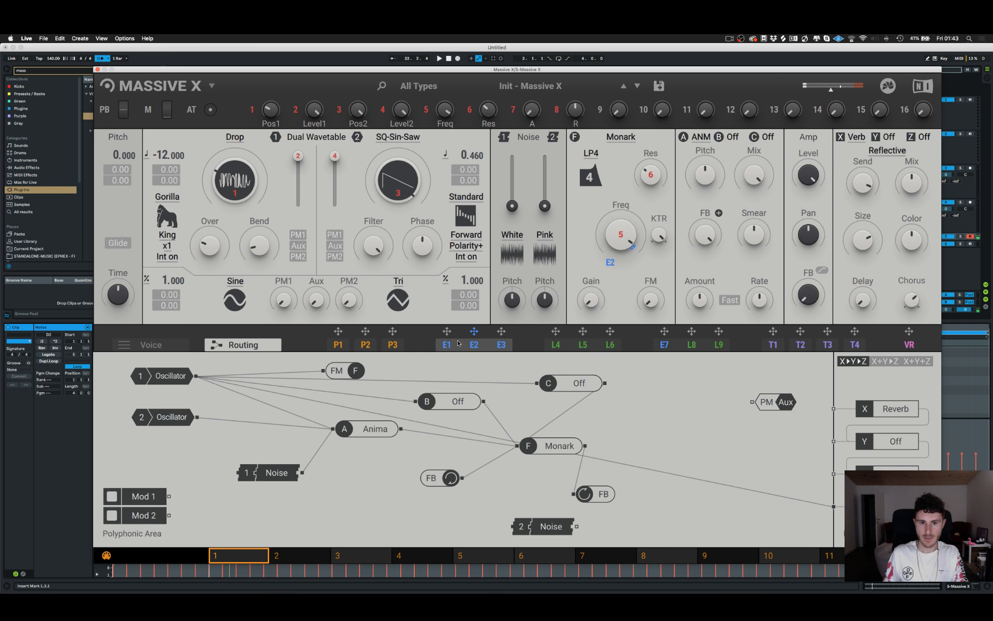
Assign modulation envelope E2 to oscillator 1's Bend and wavetable position, and raise both modulation amounts.
click(458, 343)
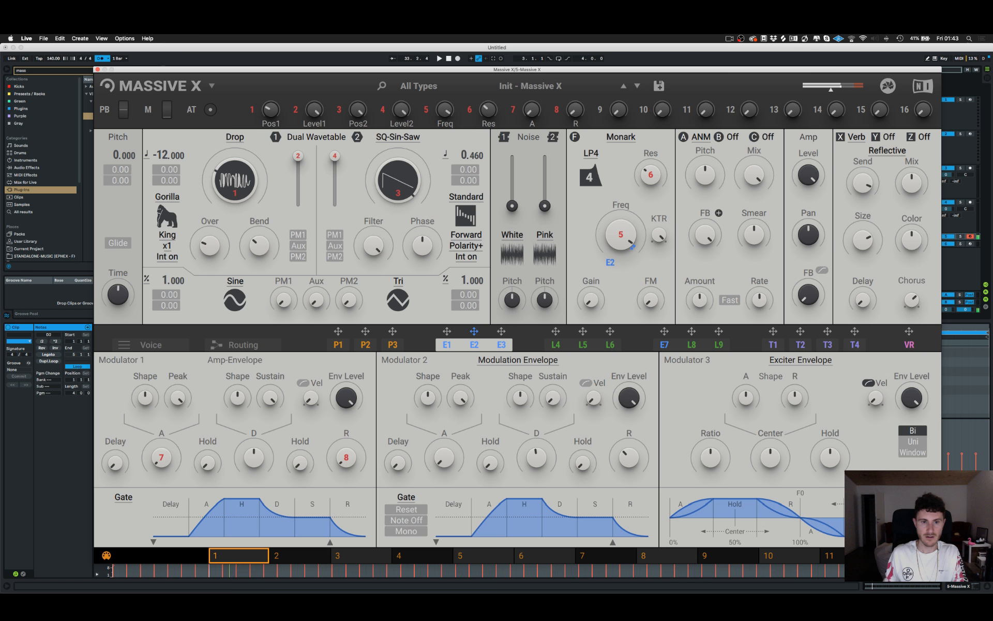
drag(474, 331, 261, 251)
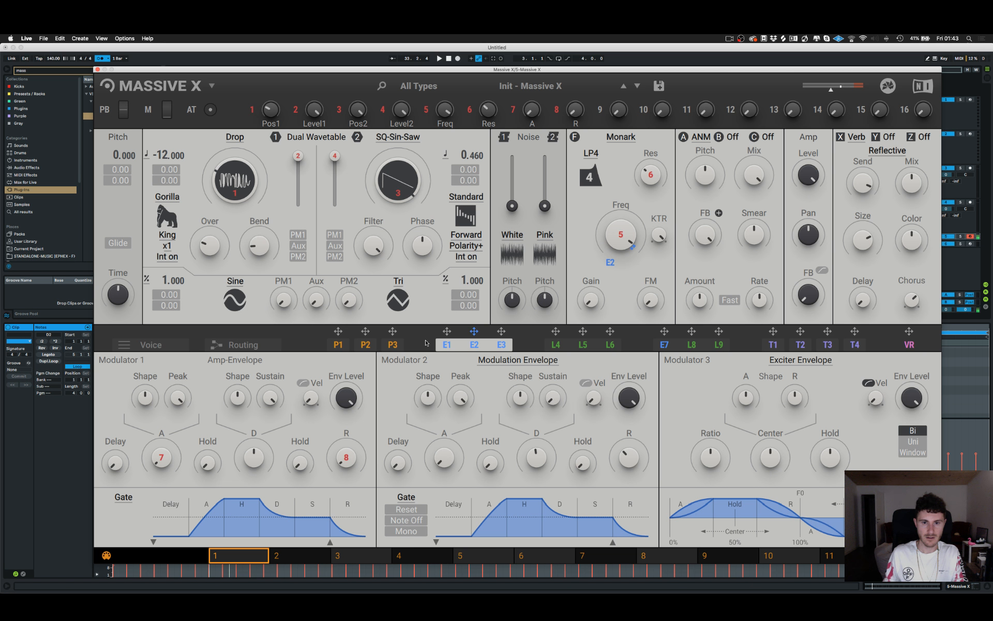
drag(474, 331, 248, 270)
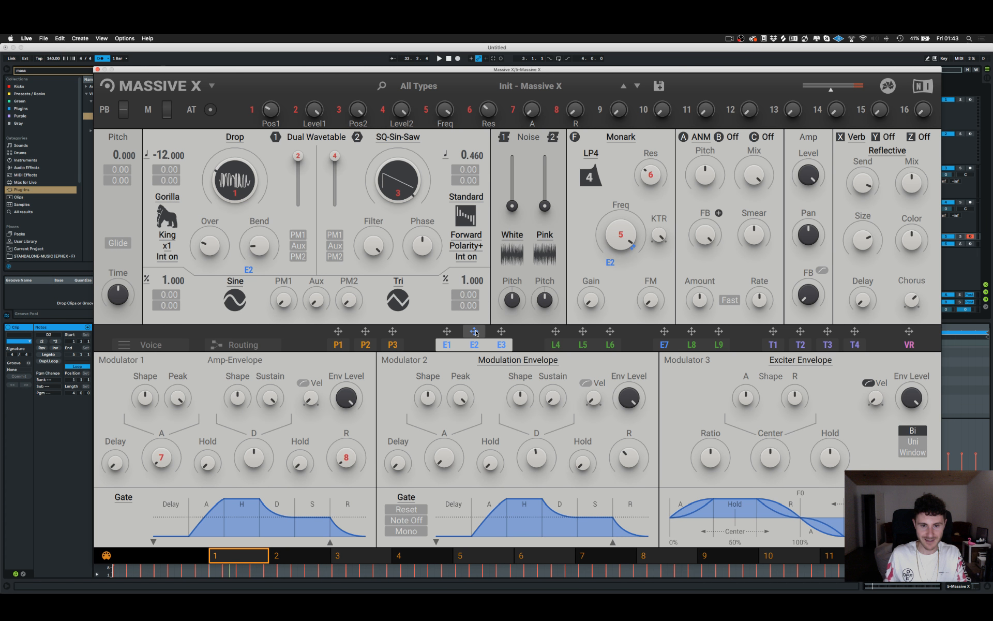
drag(224, 213, 224, 177)
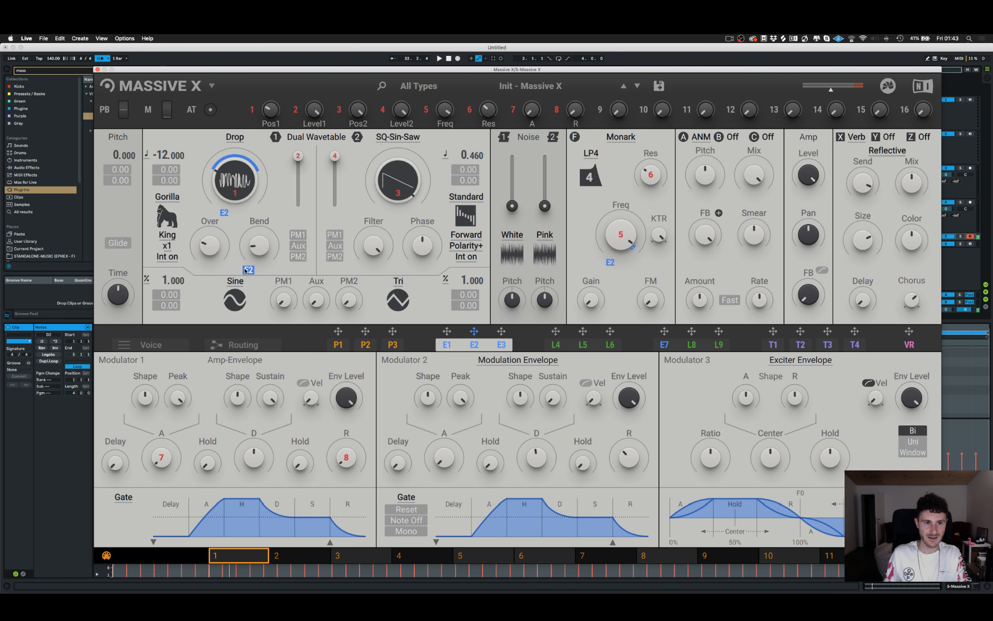
drag(248, 270, 248, 246)
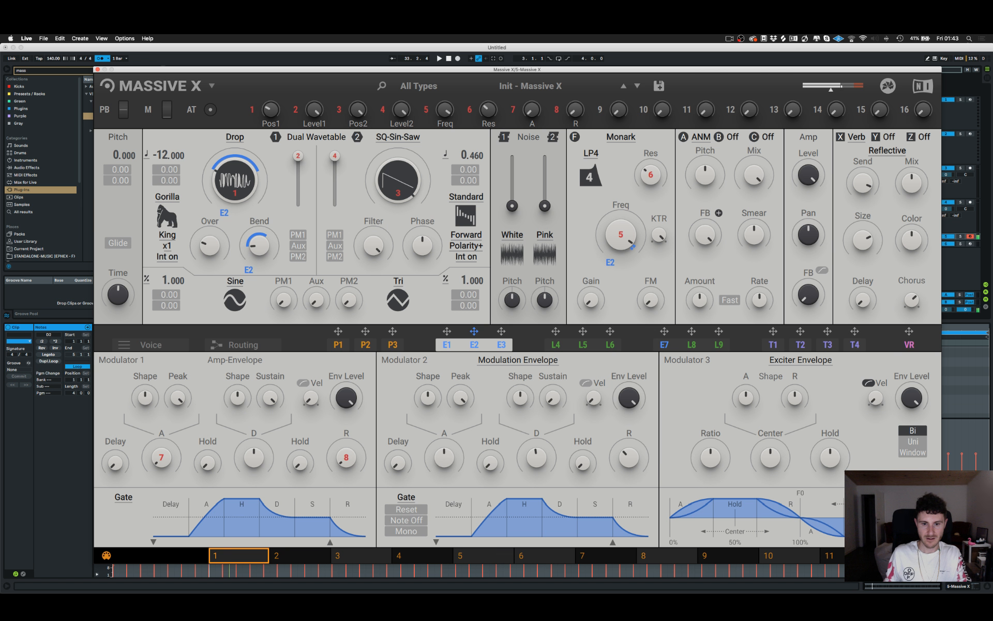
Shorten the E2 modulation envelope's decay and readjust its amounts on oscillator 1's Bend and wavetable position.
drag(535, 458, 535, 462)
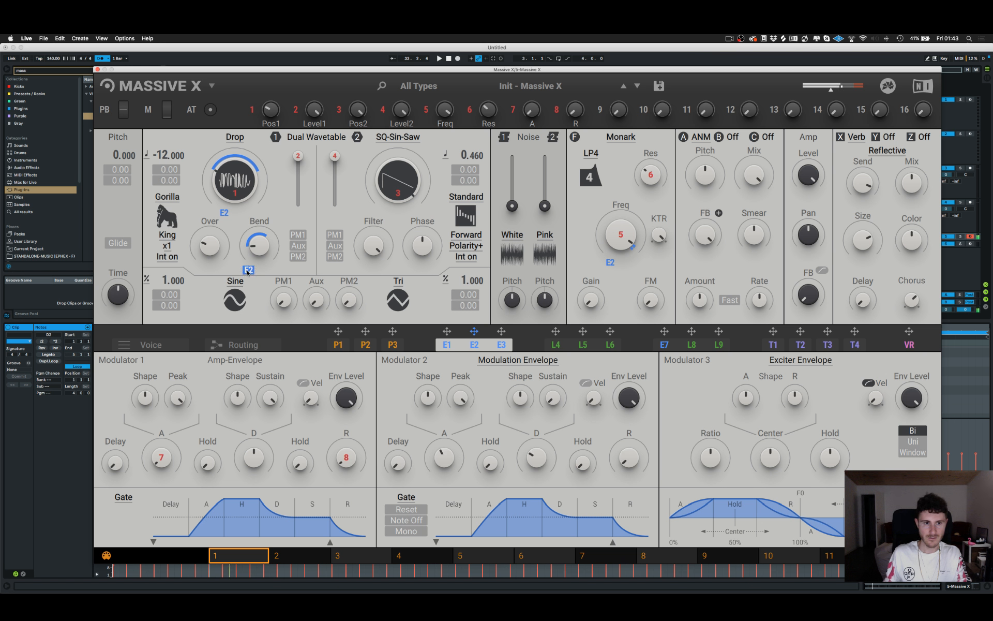
drag(248, 270, 248, 279)
mouse_move(226, 221)
mouse_down()
mouse_move(226, 232)
mouse_move(226, 210)
mouse_up()
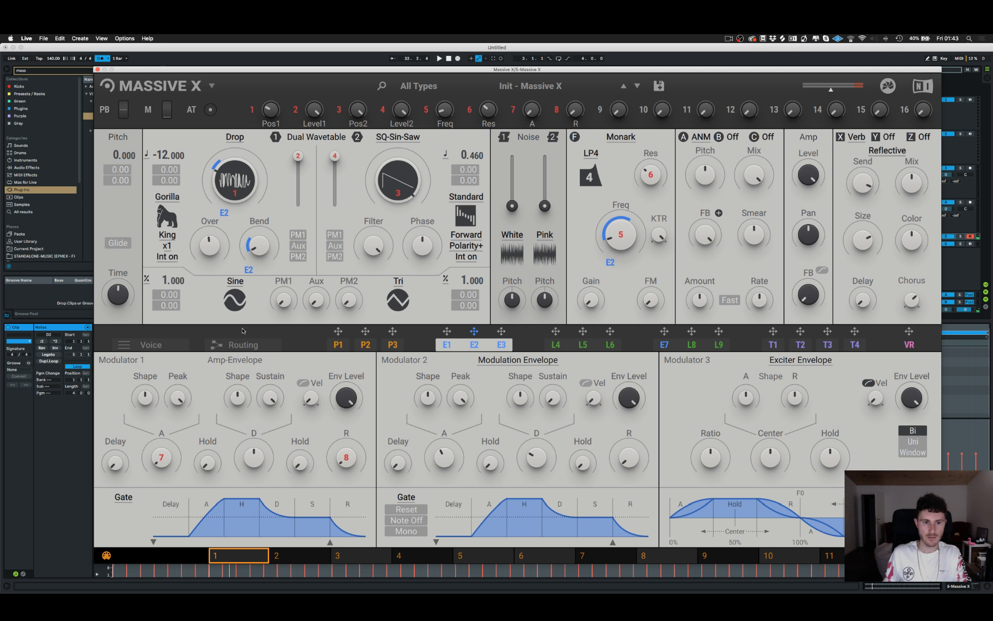
Disconnect oscillator 1 from insert C and from the effects-section input in the routing.
click(243, 345)
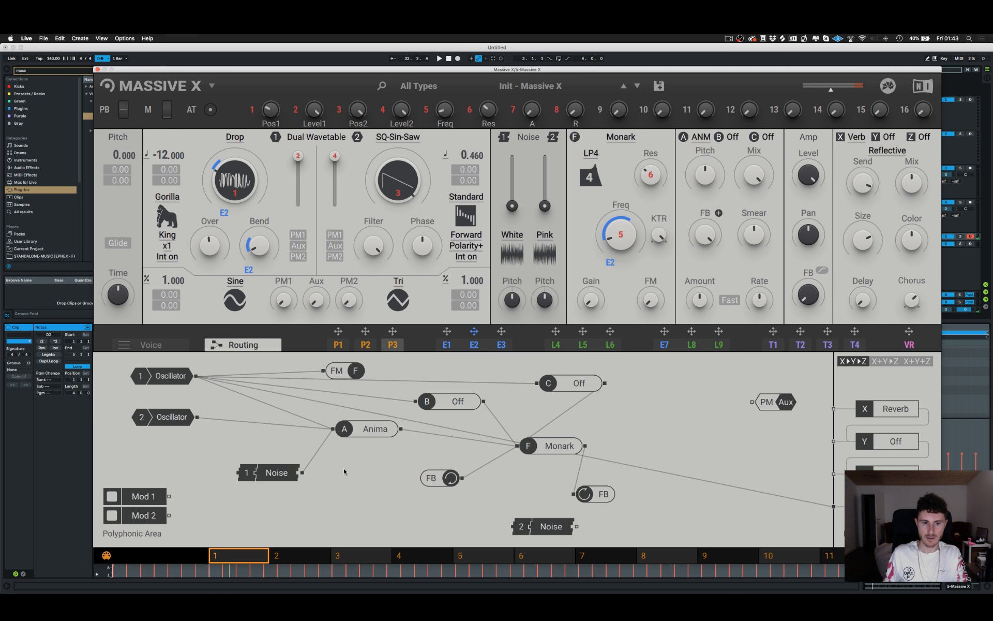
double_click(233, 383)
double_click(231, 377)
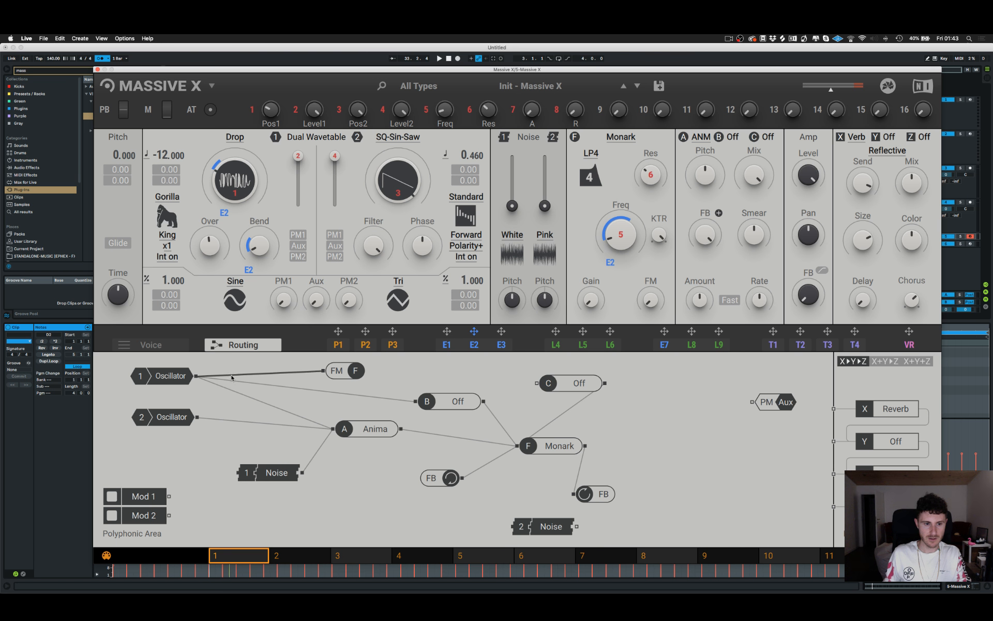
Disconnect oscillator 1 from the filter FM input and insert B, route it directly into the Monark filter, and connect the filter's output to the effects section.
double_click(231, 375)
double_click(233, 383)
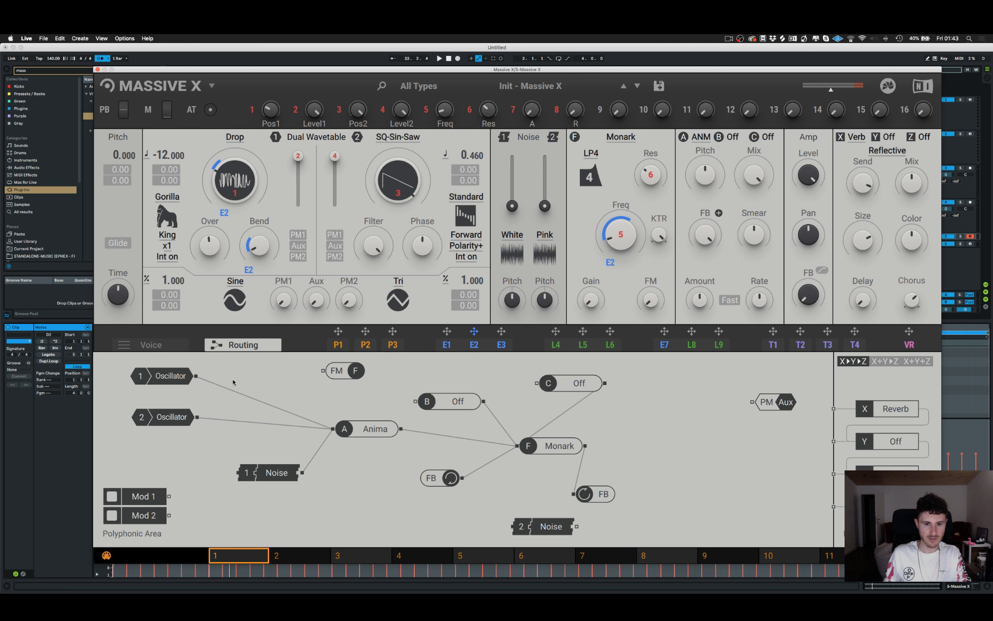
drag(196, 376, 518, 446)
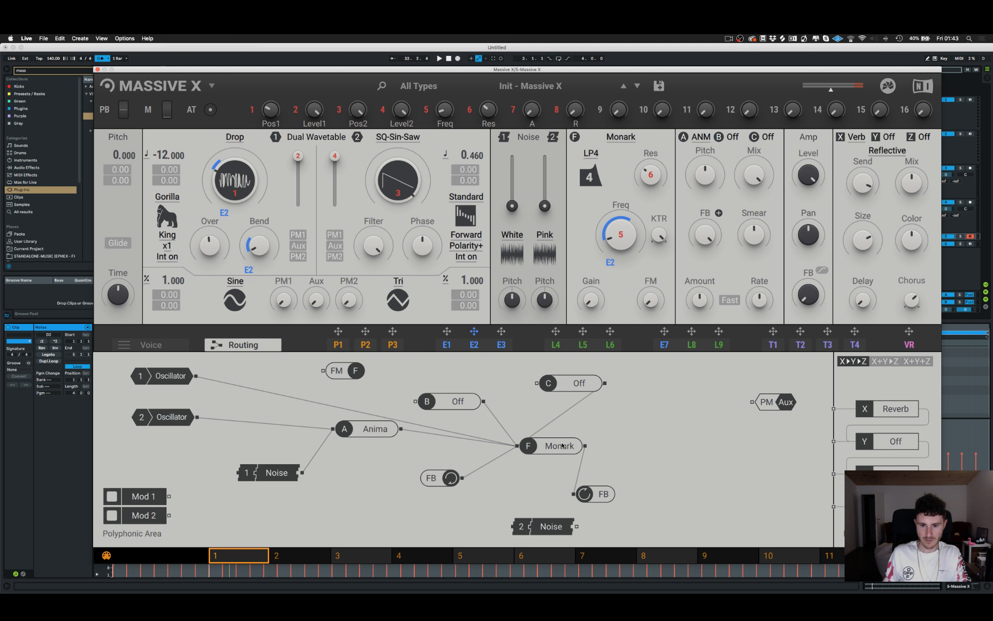
drag(585, 446, 834, 506)
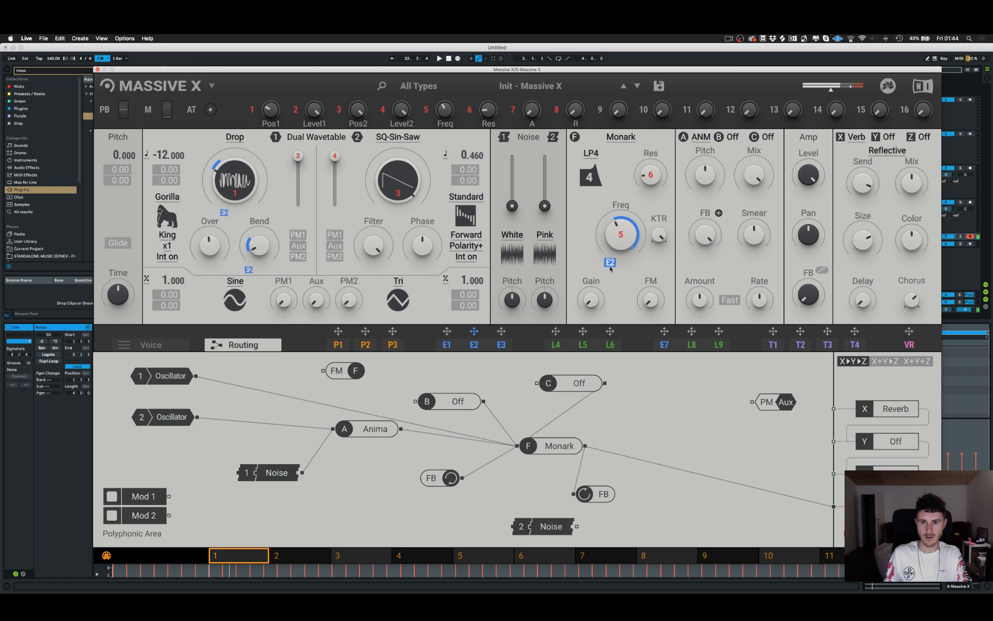
Adjust the E2 amount on filter frequency, raise oscillator 1's PM1 amount, and set the Sine phase-modulation oscillator's ratio to 4.000.
drag(611, 265, 611, 275)
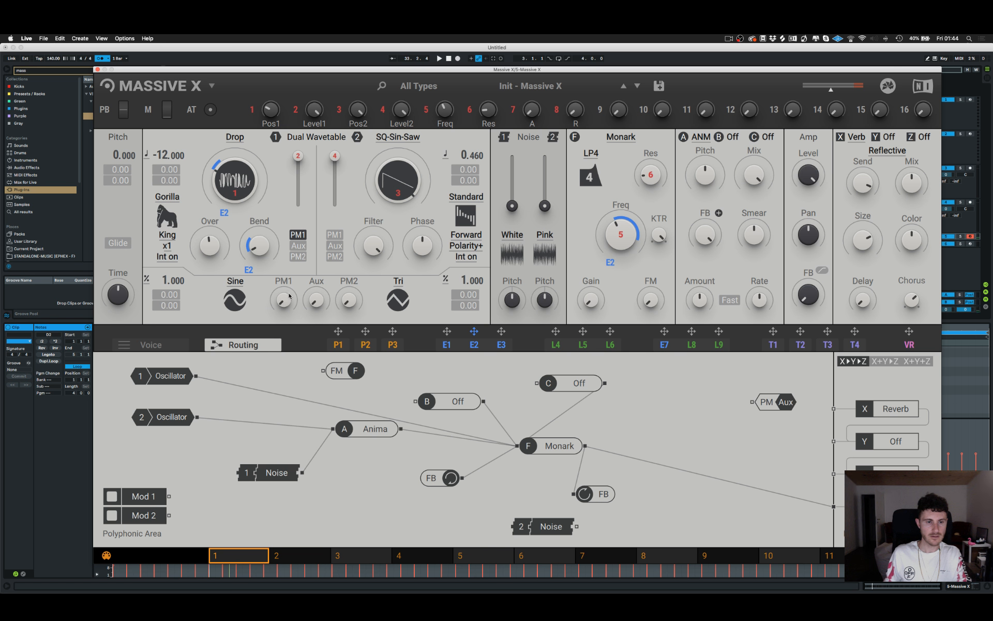
drag(290, 296, 290, 284)
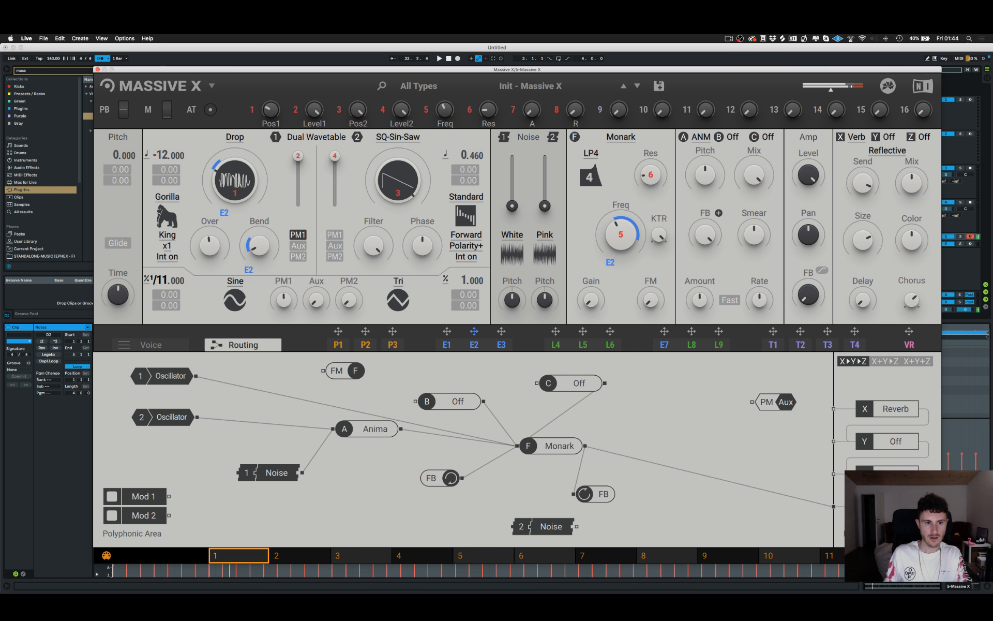
drag(148, 279, 159, 287)
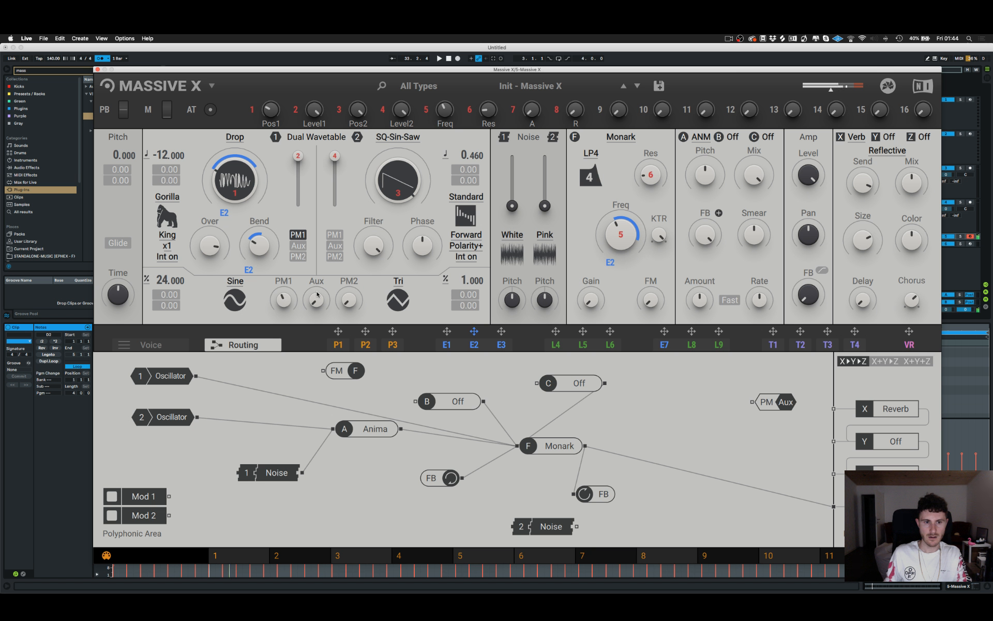
drag(163, 280, 162, 289)
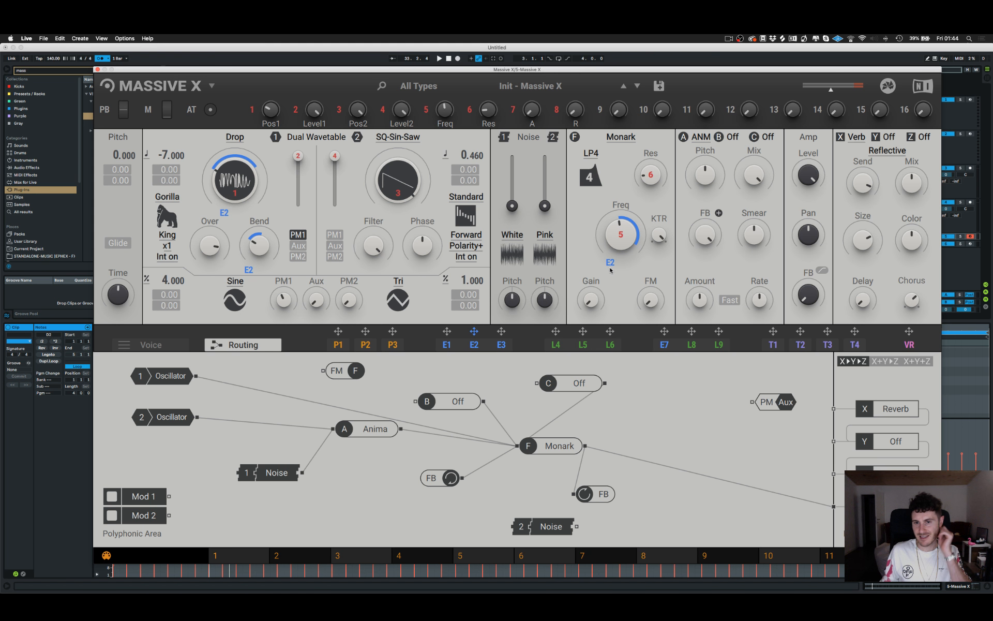
Sweep the Monark filter's frequency down and back up to a high setting, and open the E2 modulation envelope.
drag(611, 251, 610, 238)
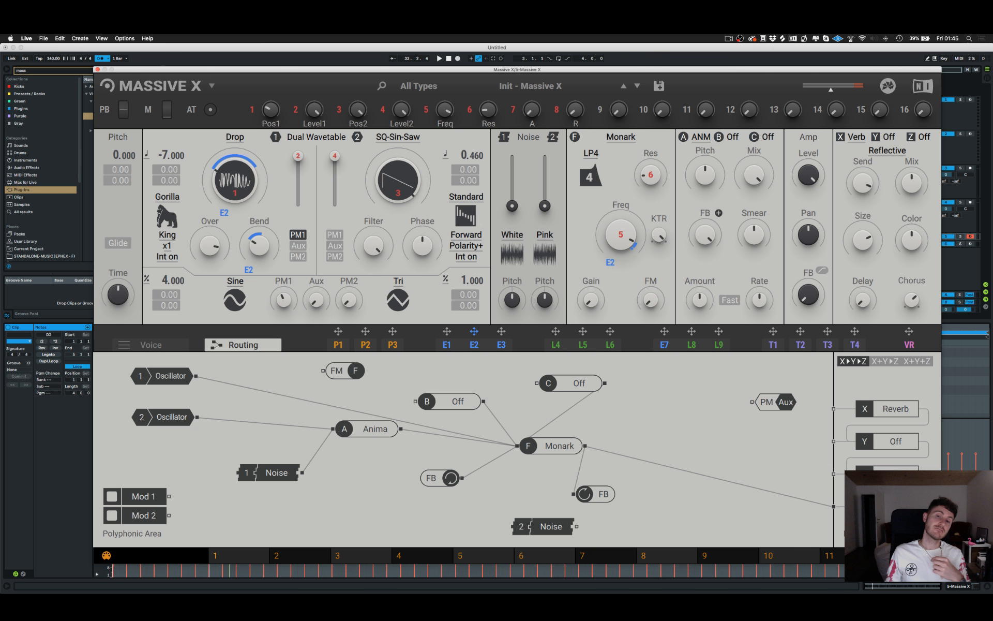
drag(621, 235, 621, 284)
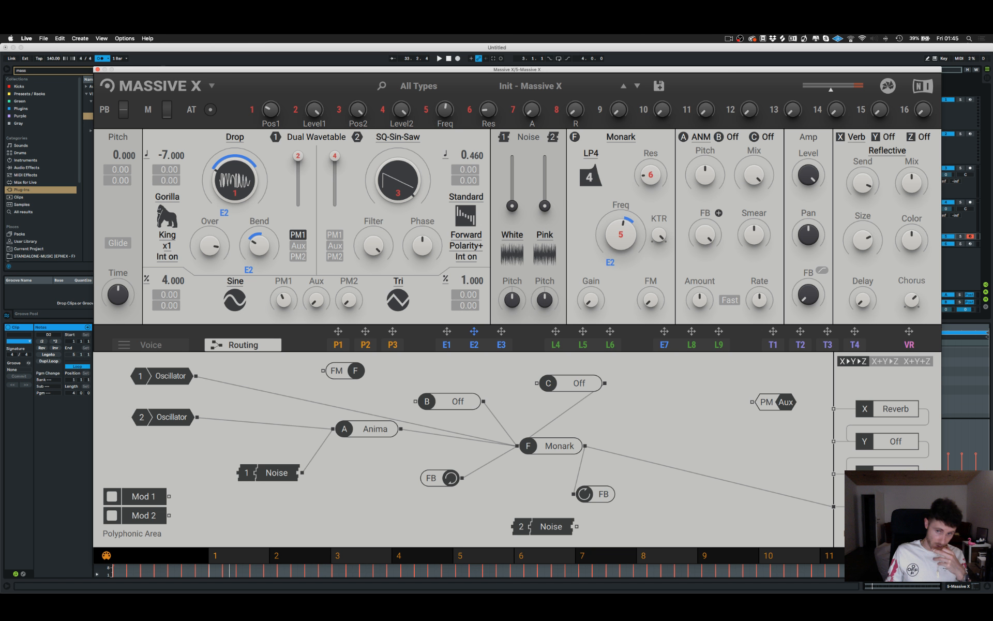
drag(621, 235, 621, 187)
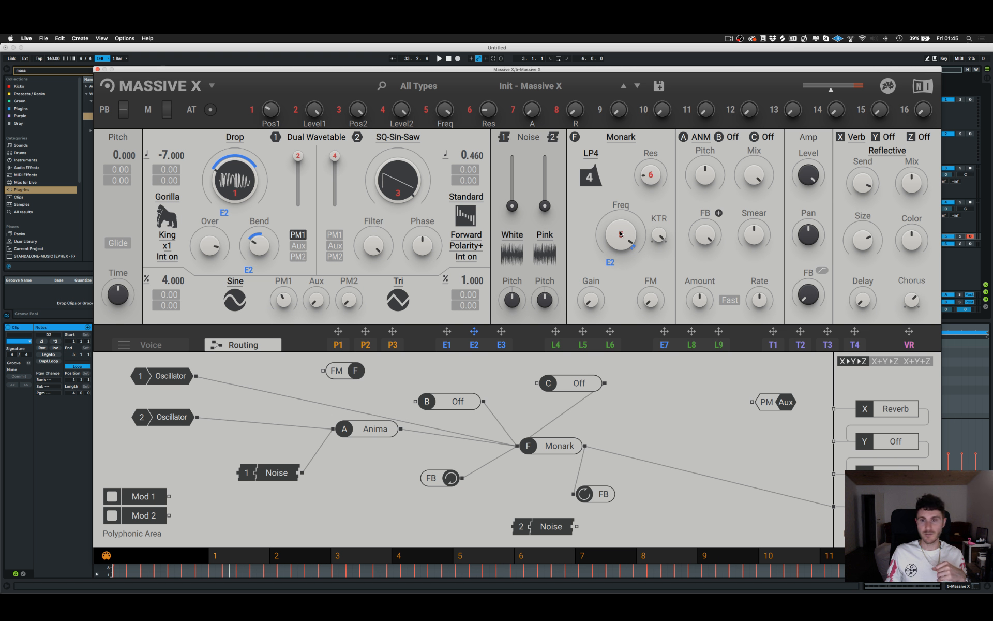
mouse_move(620, 234)
mouse_down()
mouse_move(620, 263)
mouse_move(620, 240)
mouse_up()
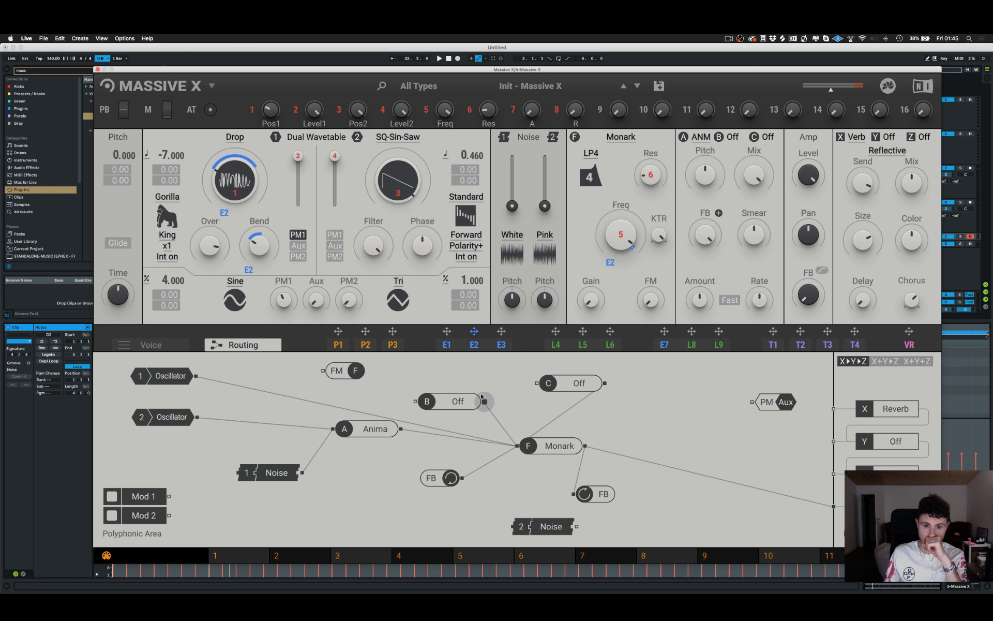
click(474, 345)
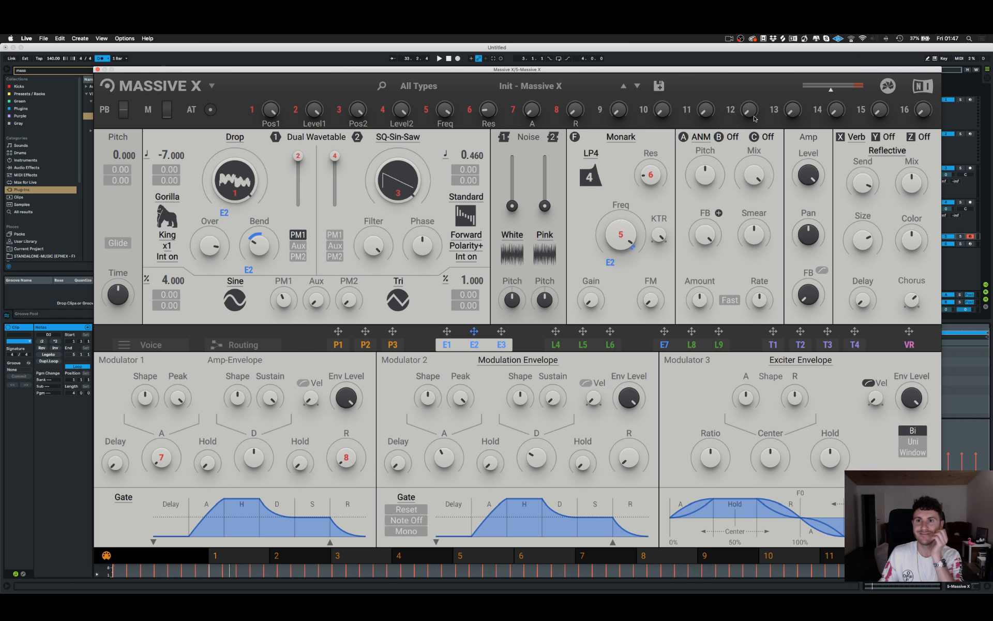
Switch to OBS and exit it to end the live stream.
click(742, 39)
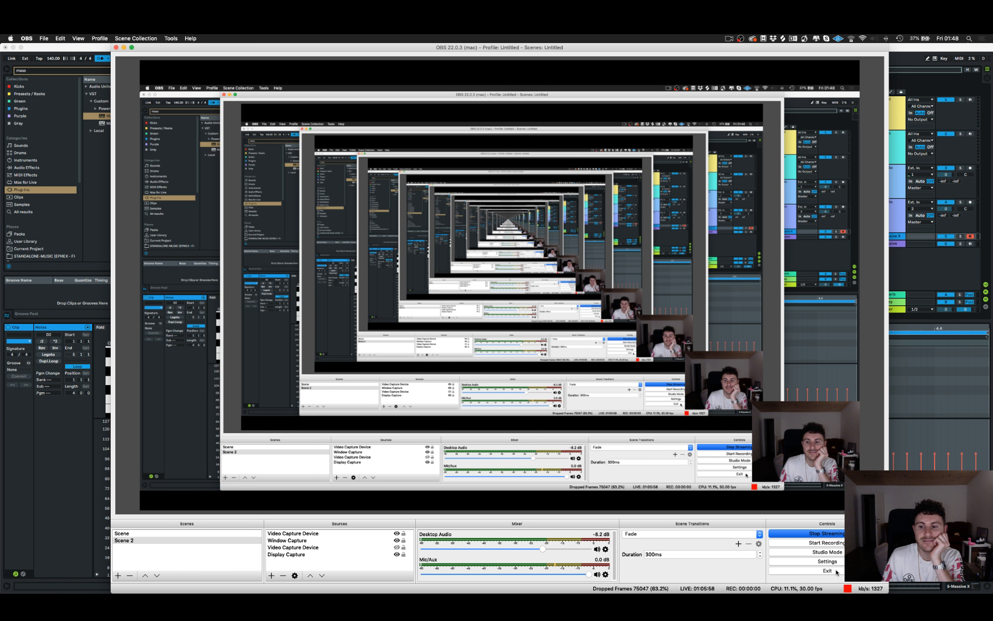
click(835, 571)
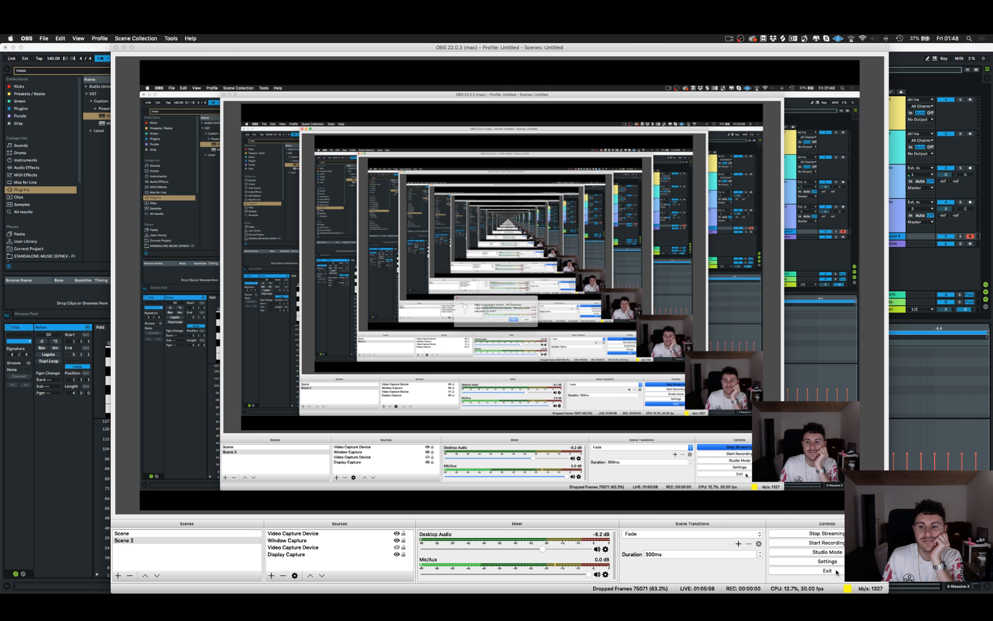